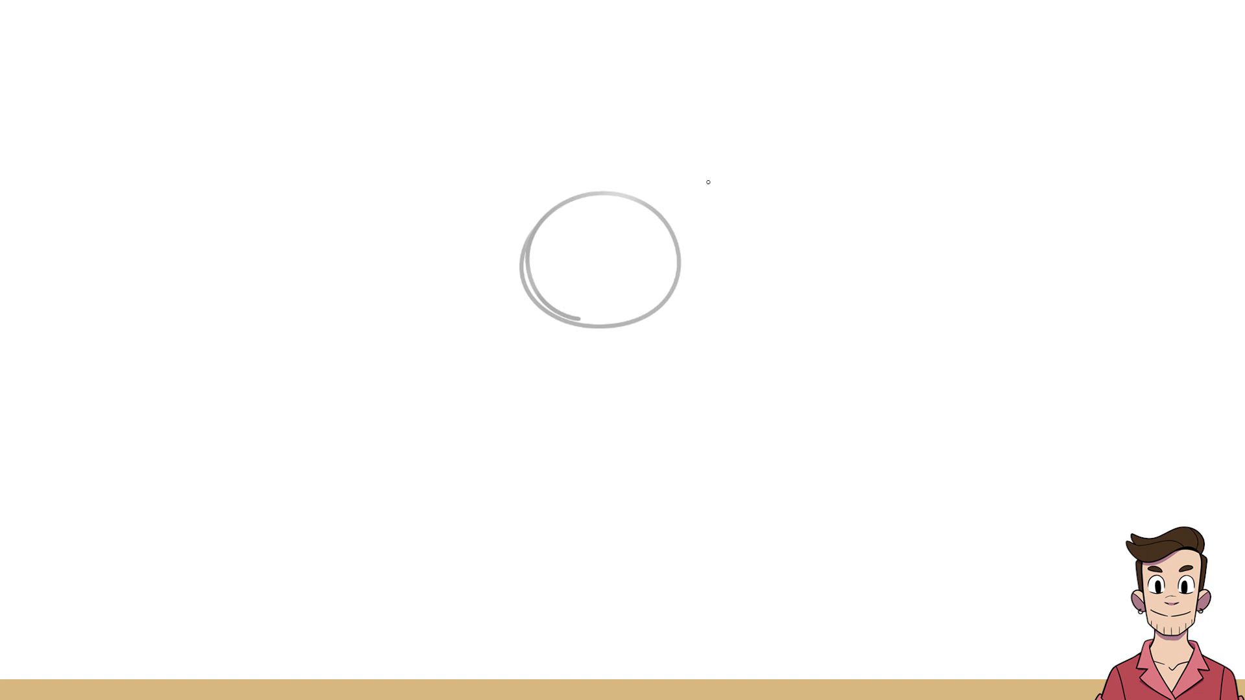
Step: Refine the head circle's upper edge and sketch a jaw below it that tapers to a rounded chin
left_click_drag(626, 196, 678, 256)
key("ctrl+z")
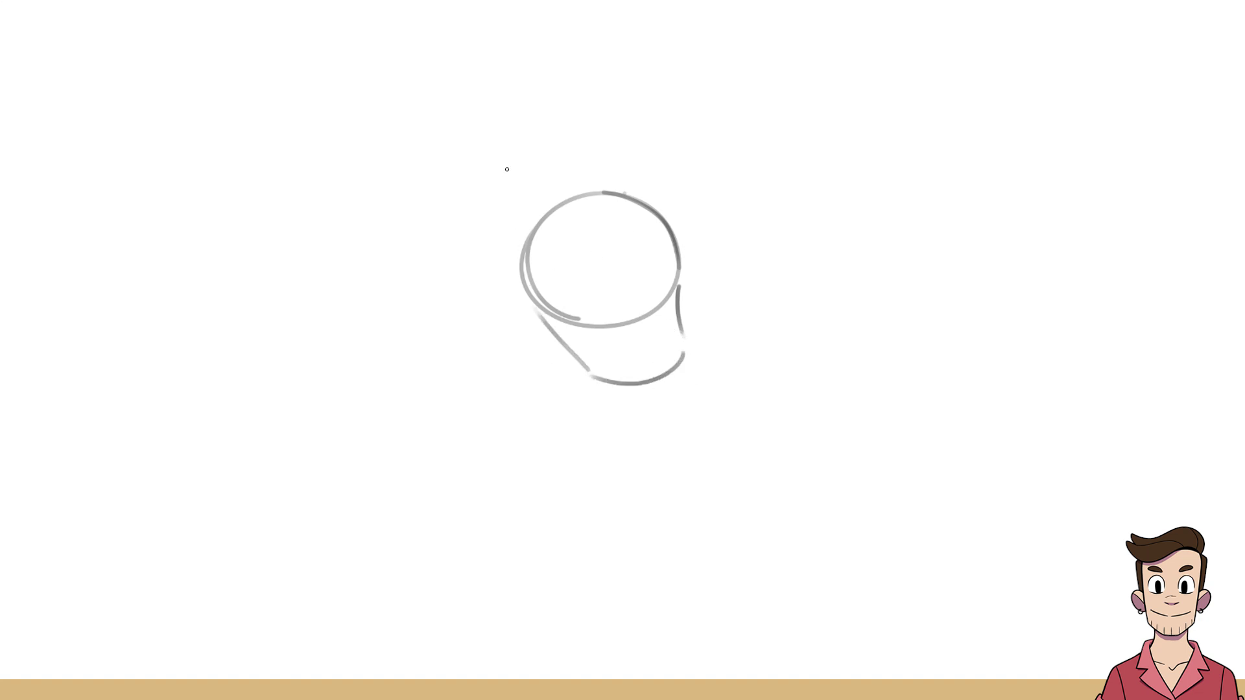
key("ctrl+z")
left_click_drag(589, 371, 531, 291)
left_click_drag(575, 364, 524, 278)
Step: Add a curved vertical centre line and a curved horizontal eye line across the face, turned slightly to the side
left_click_drag(595, 187, 656, 347)
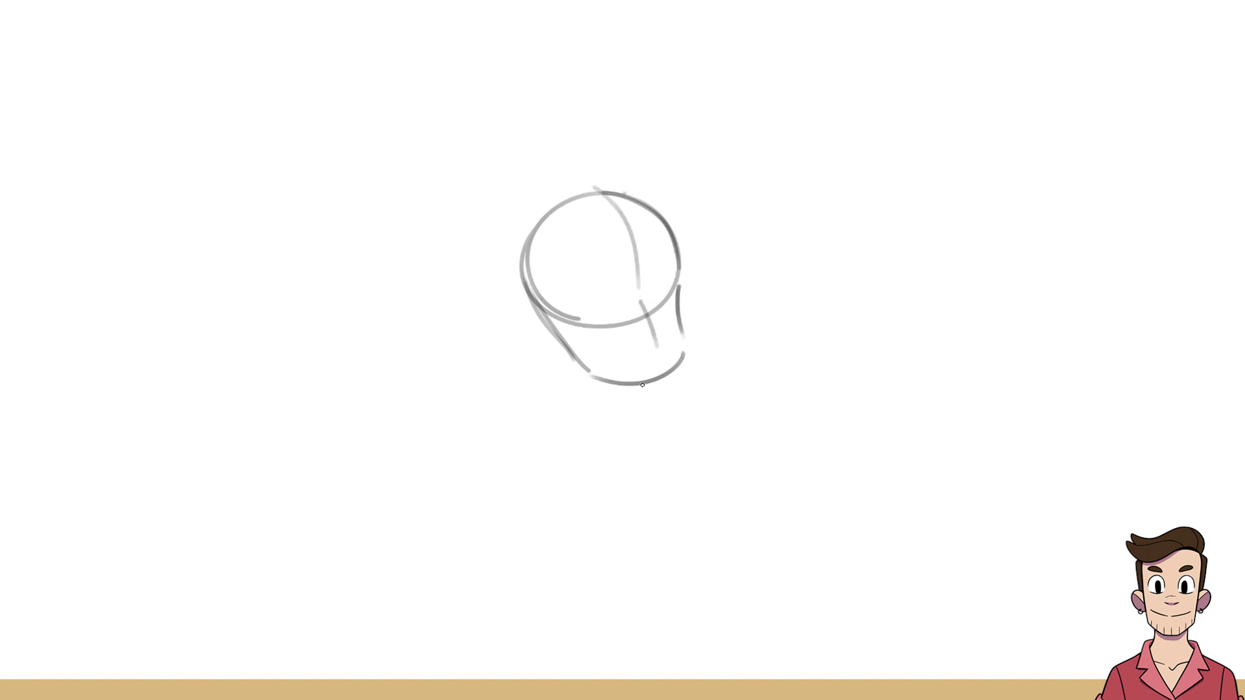
left_click_drag(647, 389, 661, 361)
mouse_move(517, 254)
left_mouse_down()
mouse_move(599, 306)
mouse_move(676, 286)
left_mouse_up()
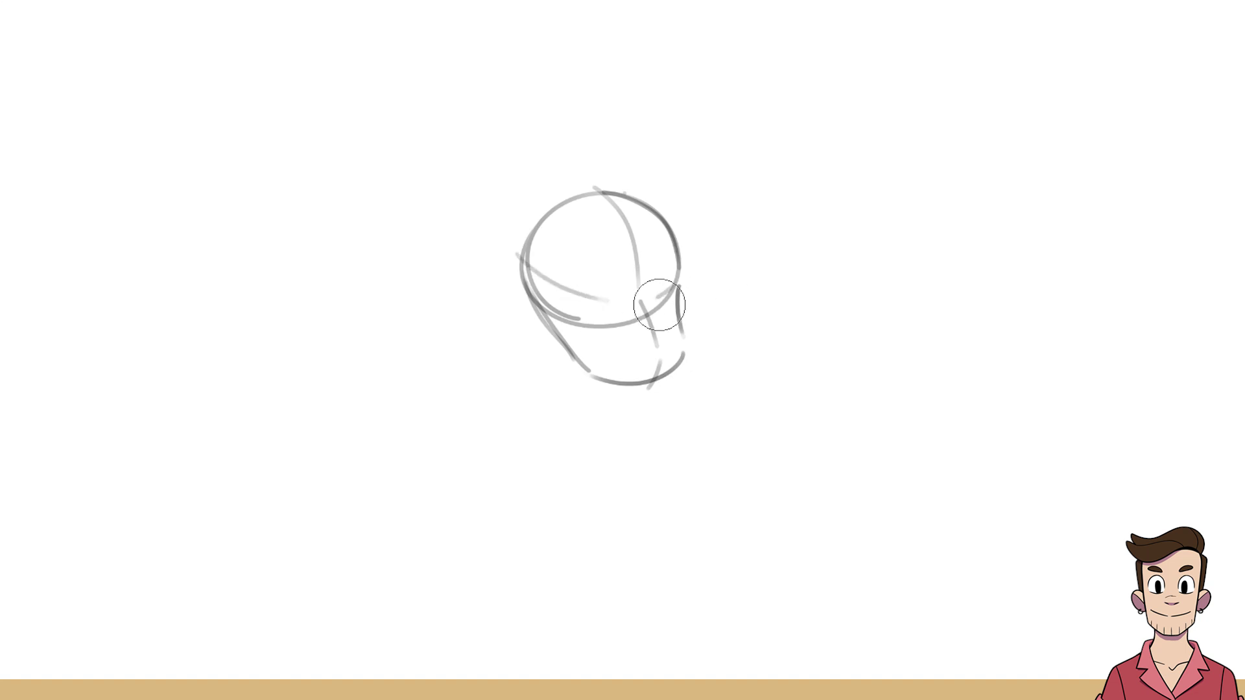
Step: Erase the circle's lower arc inside the face with a smaller eraser so cranium and jaw join
key("bracketleft")
key("bracketleft")
mouse_move(662, 314)
left_mouse_down()
mouse_move(669, 302)
mouse_move(584, 332)
mouse_move(559, 294)
left_mouse_up()
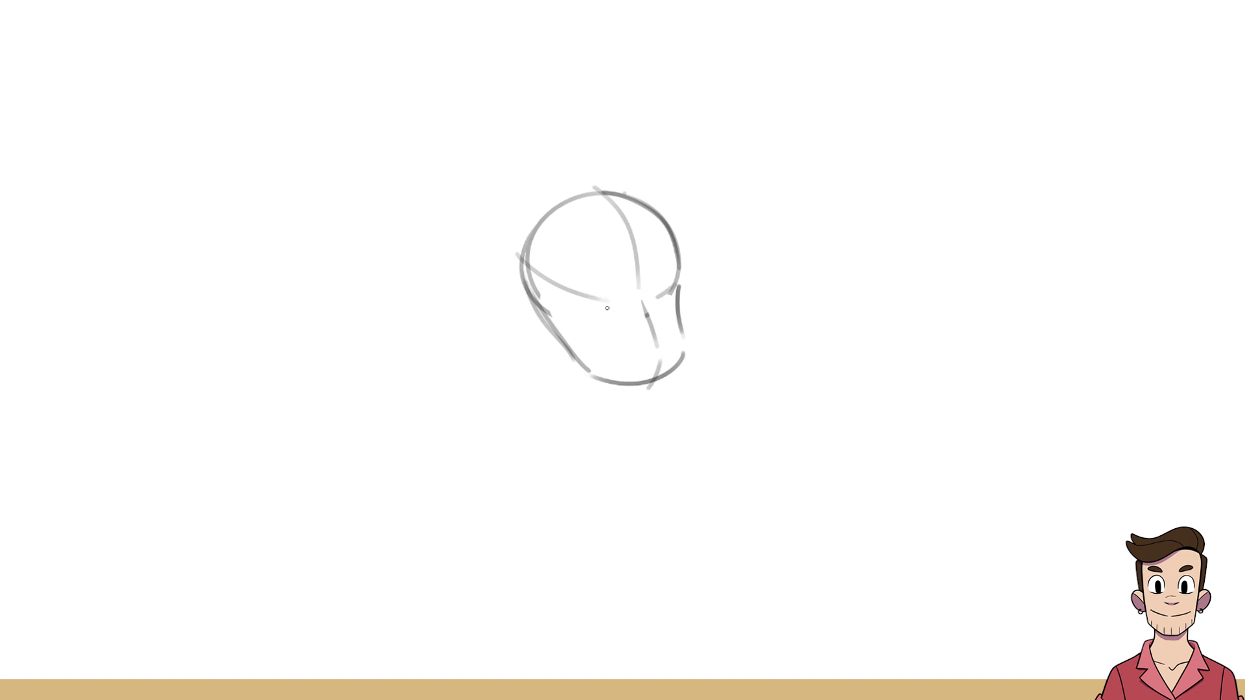
Step: Sketch the near eye on the eye line as a tall rounded shape with a curved lower lid
mouse_move(610, 307)
left_mouse_down()
mouse_move(582, 307)
mouse_move(581, 254)
left_mouse_up()
key("ctrl+z")
key("ctrl+z")
key("ctrl+z")
key("ctrl+z")
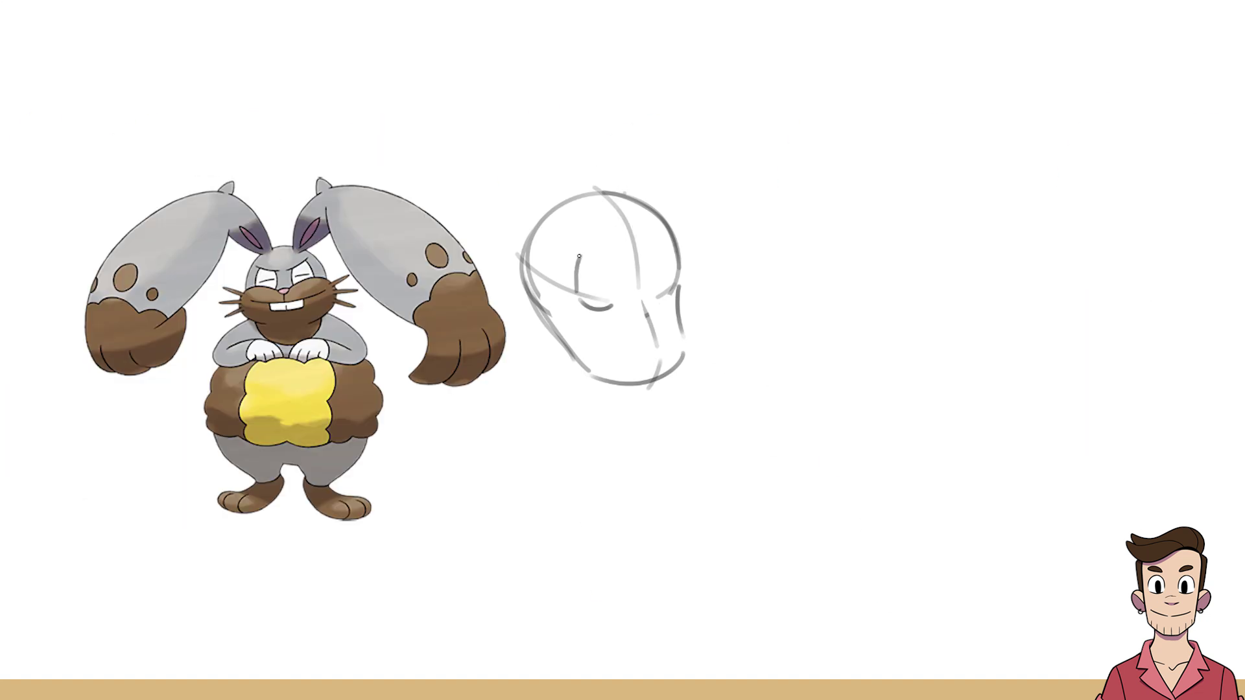
mouse_move(579, 257)
left_mouse_down()
mouse_move(616, 263)
mouse_move(610, 253)
mouse_move(583, 257)
mouse_move(614, 257)
mouse_move(614, 290)
left_mouse_up()
key("ctrl+z")
key("ctrl+z")
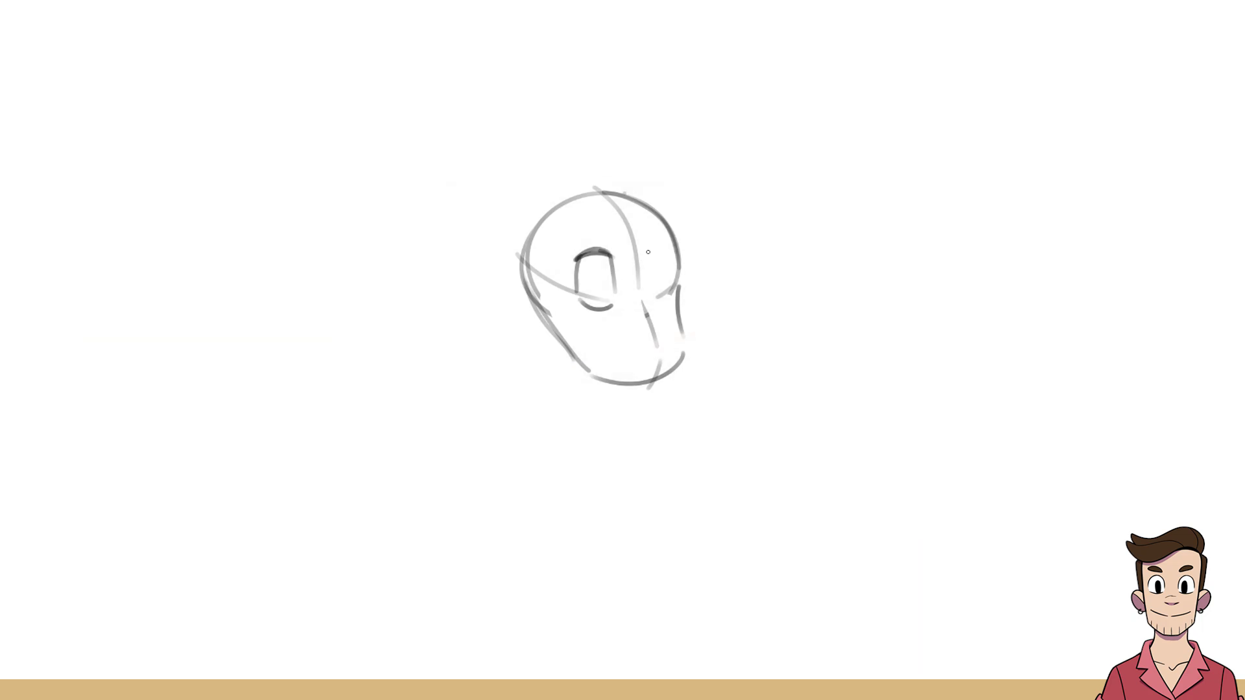
Step: Sketch the matching narrower far eye and erase the construction lines running through and between the eyes
mouse_move(642, 253)
left_mouse_down()
mouse_move(676, 253)
mouse_move(674, 288)
mouse_move(667, 251)
mouse_move(644, 297)
mouse_move(671, 287)
mouse_move(628, 236)
mouse_move(630, 258)
mouse_move(629, 226)
left_mouse_up()
key("ctrl+z")
key("ctrl+z")
key("ctrl+z")
key("e")
key("b")
key("e")
mouse_move(594, 297)
left_mouse_down()
mouse_move(577, 273)
mouse_move(588, 291)
mouse_move(594, 255)
mouse_move(651, 286)
mouse_move(654, 246)
left_mouse_up()
key("b")
Step: Draw tall oval irises with small pupils inside both eyes
key("ctrl+z")
key("ctrl+z")
key("ctrl+z")
key("ctrl+z")
mouse_move(583, 265)
left_mouse_down()
mouse_move(586, 281)
mouse_move(587, 263)
left_mouse_up()
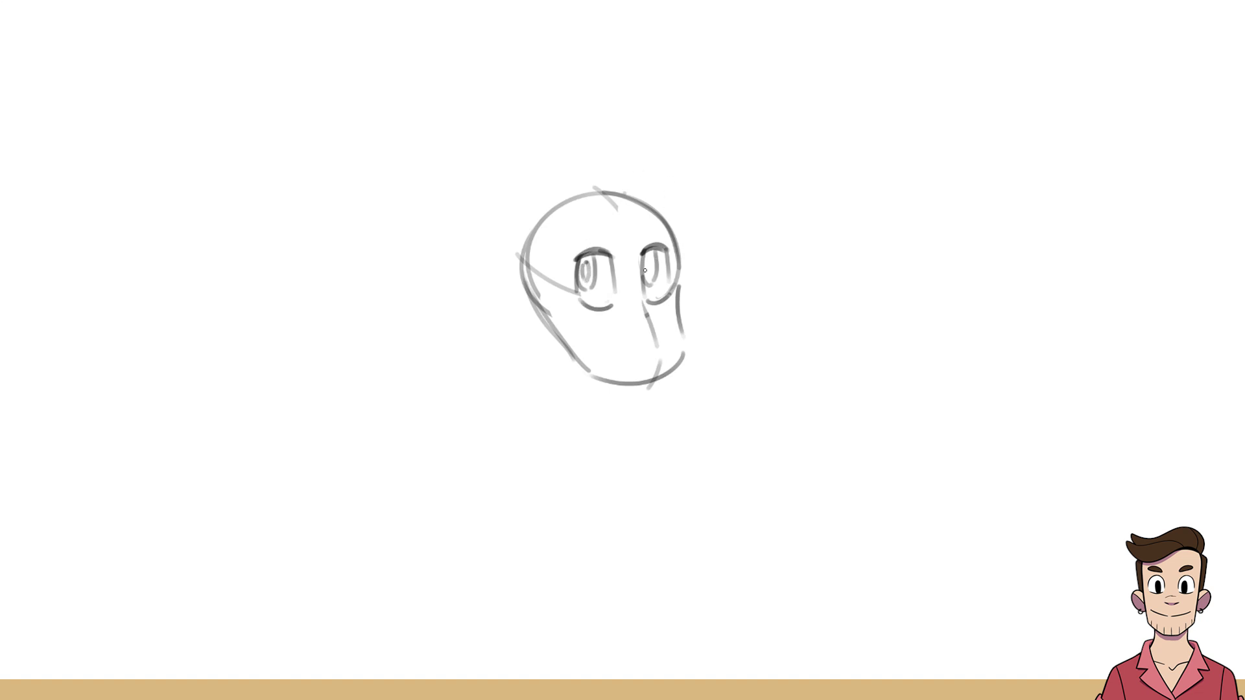
left_click_drag(649, 275, 650, 259)
Step: Clean up the far cheek, redraw its contour beside the eye, and erase the centre line above the muzzle
key("e")
mouse_move(675, 288)
left_mouse_down()
mouse_move(674, 246)
mouse_move(677, 294)
left_mouse_up()
key("b")
mouse_move(677, 246)
left_mouse_down()
mouse_move(679, 310)
mouse_move(685, 278)
mouse_move(659, 351)
left_mouse_up()
key("e")
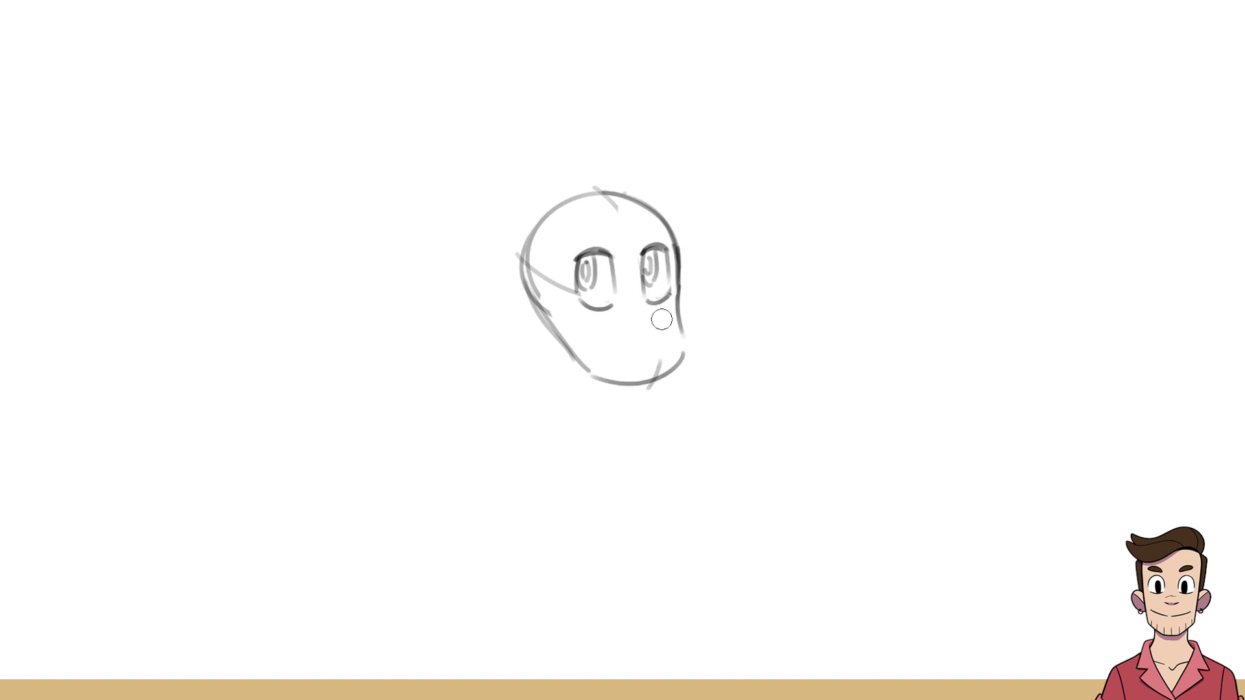
Step: Draw a small V-shaped nose with a short line beneath it, erase the old chin, and redraw the muzzle's far edge
key("b")
mouse_move(635, 347)
left_mouse_down()
mouse_move(652, 354)
mouse_move(667, 341)
mouse_move(677, 362)
mouse_move(613, 378)
mouse_move(640, 381)
left_mouse_up()
key("e")
key("b")
left_click_drag(681, 327, 679, 375)
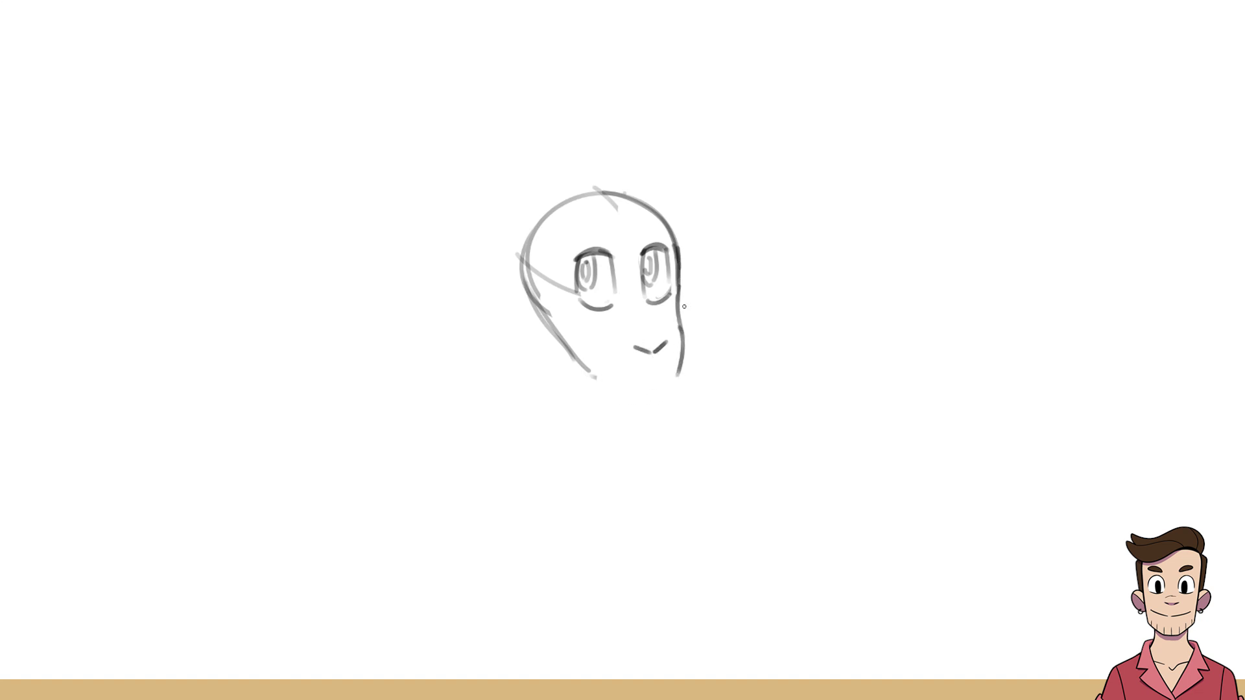
key("ctrl+z")
mouse_move(682, 326)
left_mouse_down()
mouse_move(678, 371)
mouse_move(651, 375)
left_mouse_up()
Step: Sketch a wide curved smile from the near cheek to the muzzle's far edge and close the nose into a triangle
left_click_drag(592, 342, 648, 377)
key("ctrl+z")
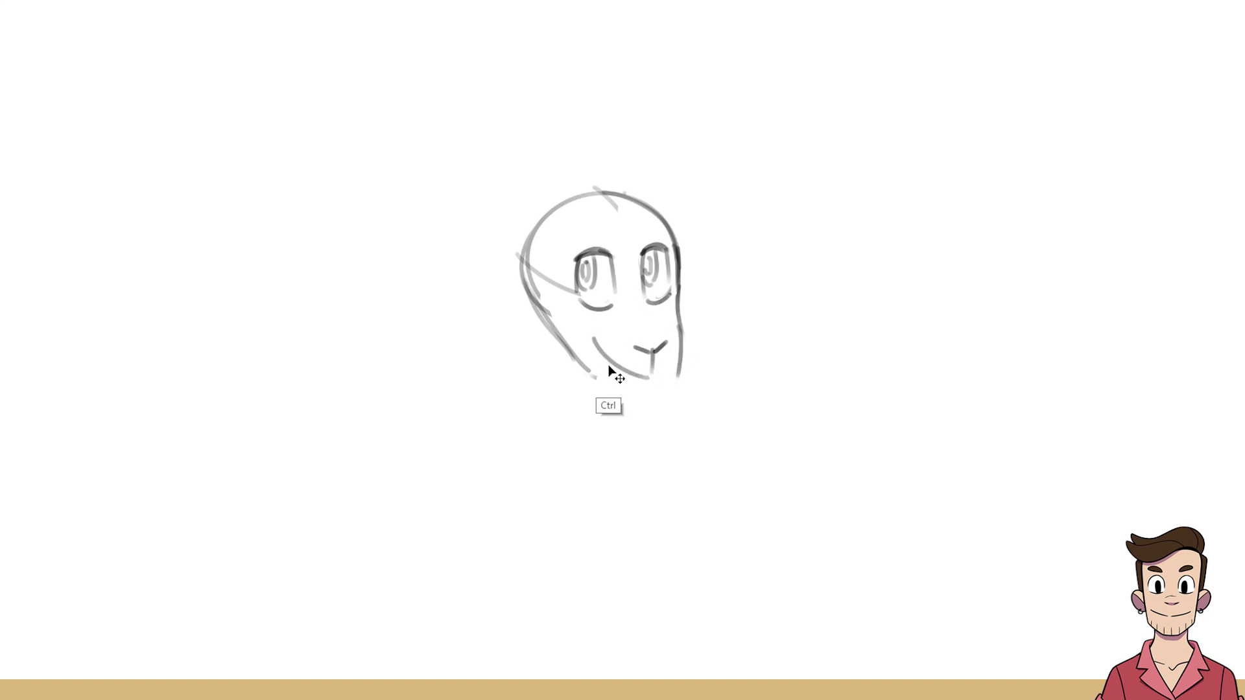
key("ctrl+z")
mouse_move(591, 340)
left_mouse_down()
mouse_move(643, 375)
mouse_move(676, 365)
mouse_move(646, 346)
mouse_move(668, 342)
left_mouse_up()
key("ctrl+z")
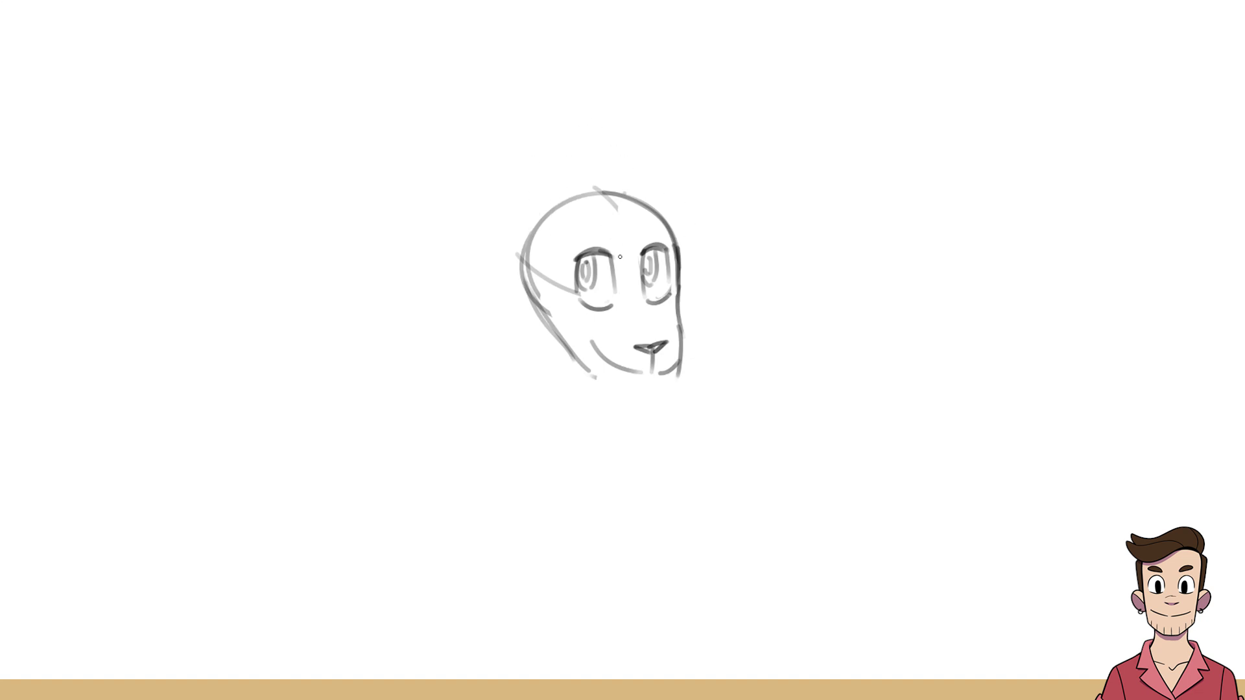
Step: Sketch rounded, pointed fringe locks over the forehead, falling to both eyes
mouse_move(633, 266)
left_mouse_down()
mouse_move(598, 207)
mouse_move(611, 197)
mouse_move(651, 225)
mouse_move(640, 263)
left_mouse_up()
left_click_drag(594, 228, 560, 275)
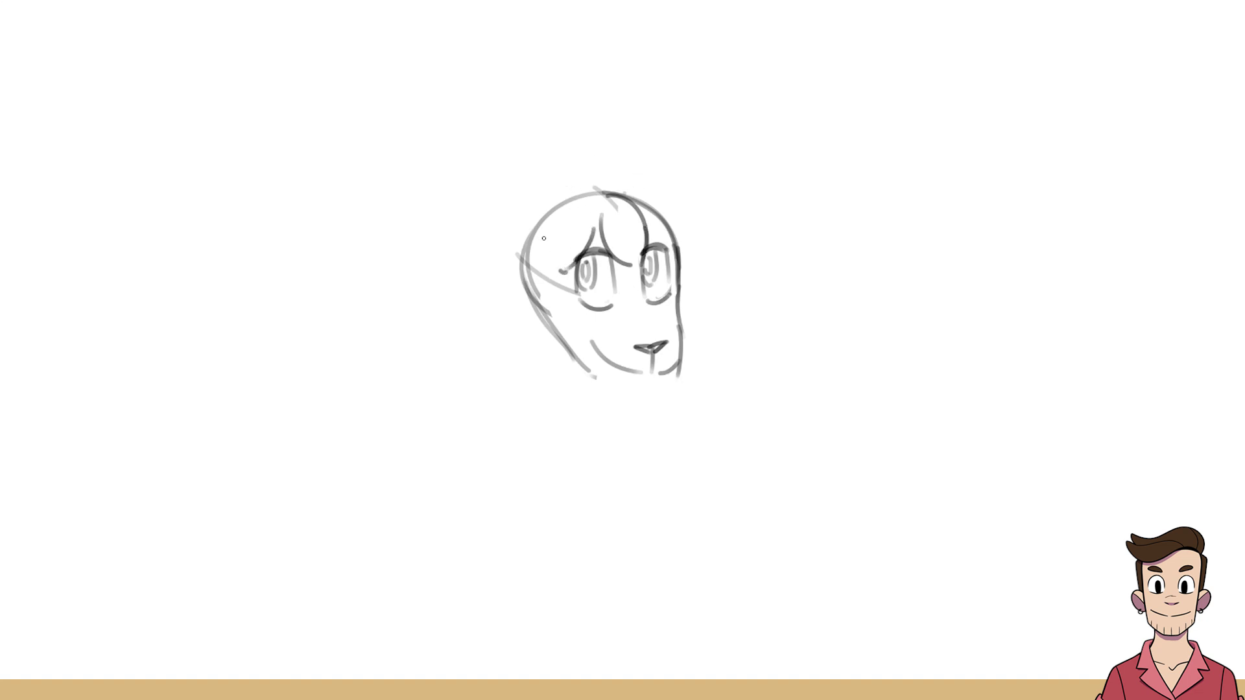
mouse_move(546, 221)
left_mouse_down()
mouse_move(561, 271)
mouse_move(563, 196)
mouse_move(589, 193)
mouse_move(593, 214)
mouse_move(644, 187)
mouse_move(692, 258)
left_mouse_up()
key("ctrl+z")
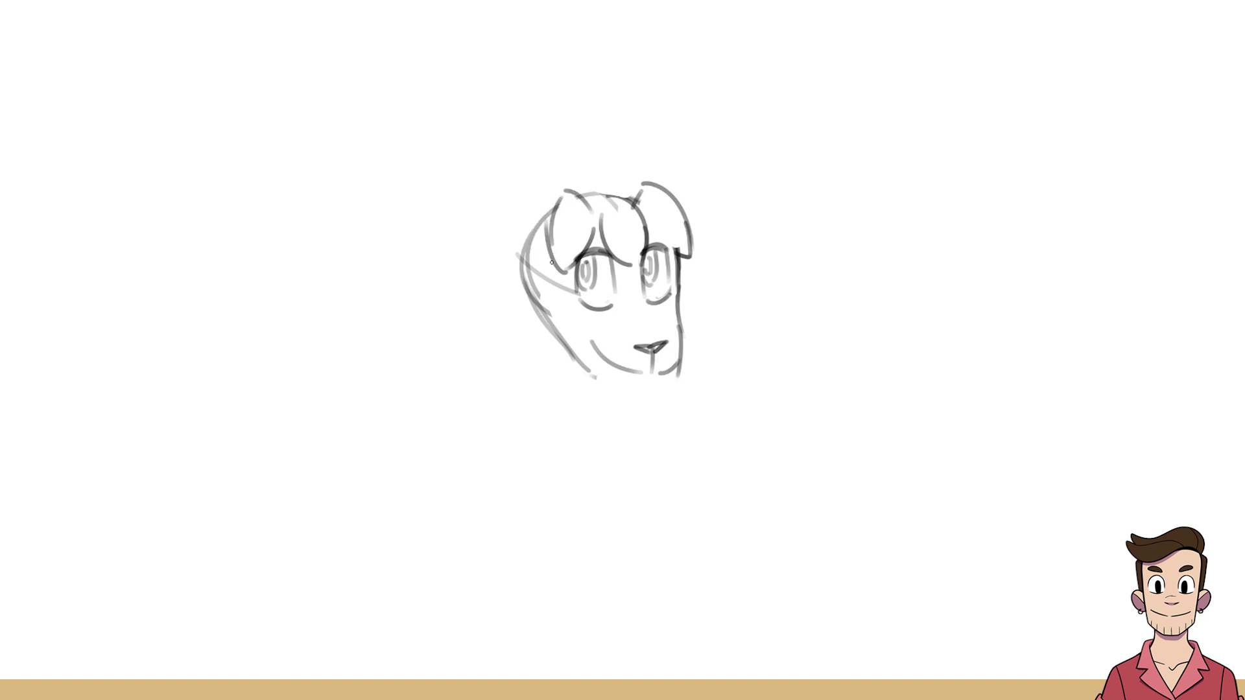
Step: Add a rounded hair lock at the near side of the head and erase the head outline behind it
mouse_move(554, 261)
left_mouse_down()
mouse_move(538, 294)
mouse_move(517, 255)
mouse_move(519, 230)
mouse_move(542, 211)
left_mouse_up()
key("ctrl+z")
key("ctrl+z")
mouse_move(529, 284)
left_mouse_down()
mouse_move(517, 235)
mouse_move(561, 210)
mouse_move(547, 219)
mouse_move(541, 278)
left_mouse_up()
key("ctrl+z")
key("e")
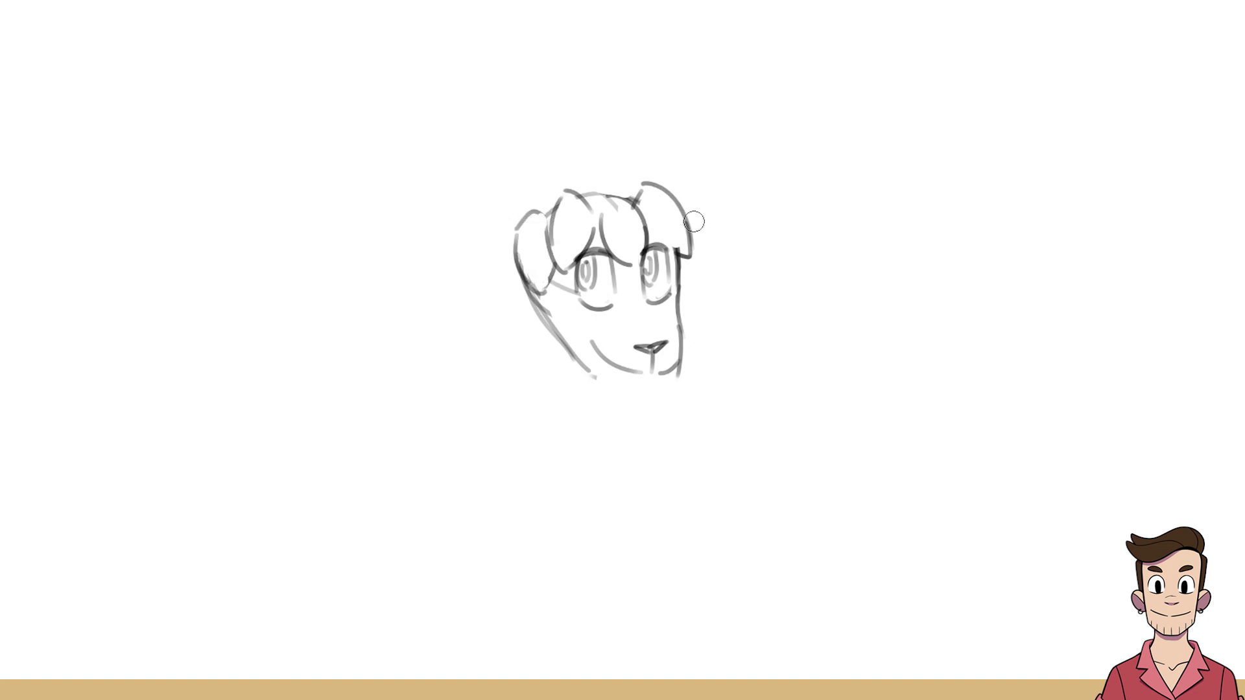
Step: Add a hair lock beside the far eye and close the middle fringe lock with a pointed top
key("b")
left_click_drag(688, 221, 689, 288)
key("e")
left_click_drag(632, 230, 626, 212)
key("b")
left_click_drag(601, 204, 641, 212)
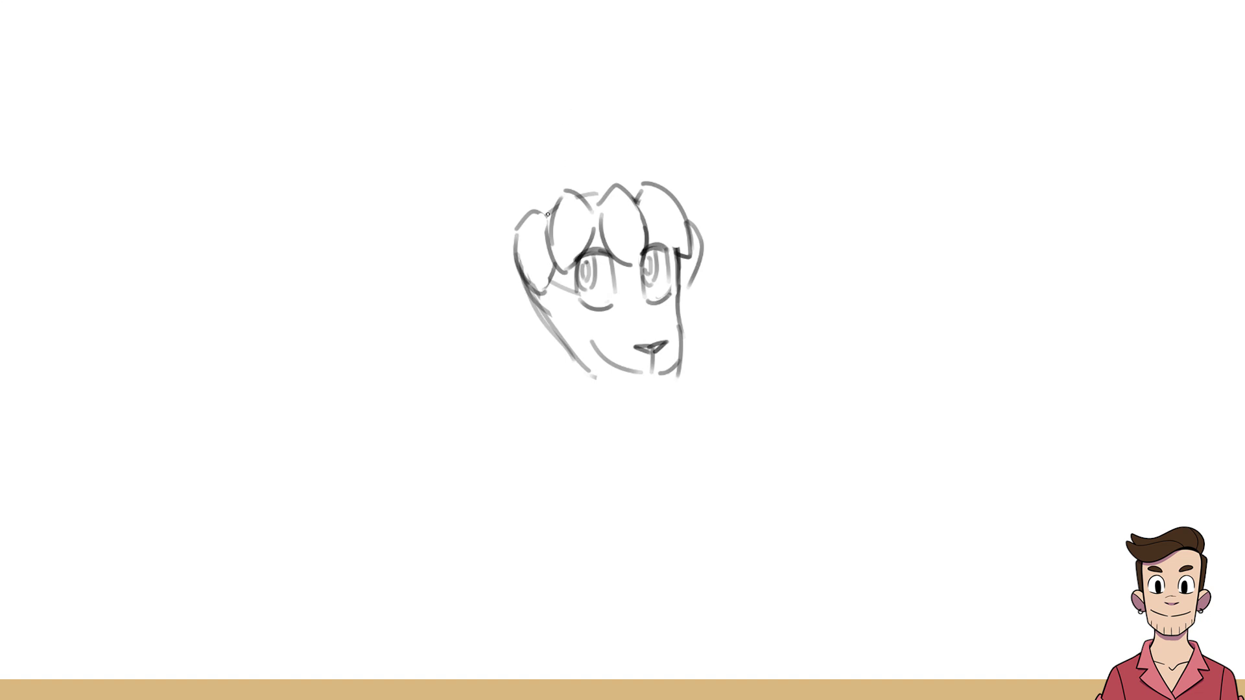
Step: Sketch a tall curved horn rising from the near side of the hair
left_click_drag(546, 208, 542, 151)
key("ctrl+z")
left_click_drag(546, 214, 542, 134)
key("ctrl+z")
mouse_move(549, 211)
left_mouse_down()
mouse_move(548, 166)
mouse_move(525, 112)
mouse_move(582, 172)
mouse_move(574, 148)
mouse_move(652, 130)
left_mouse_up()
key("ctrl+z")
Step: Sketch a second, narrower curved horn rising from the far side of the hair
left_click_drag(654, 184, 651, 112)
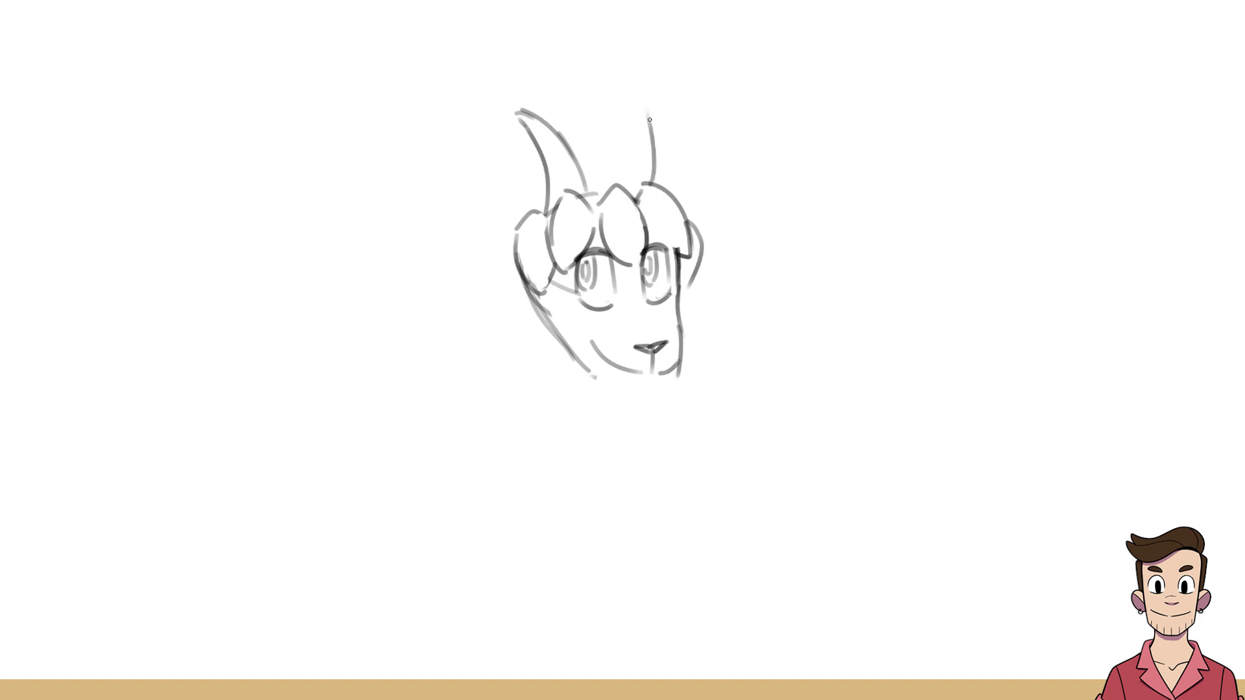
key("ctrl+z")
mouse_move(634, 193)
left_mouse_down()
mouse_move(639, 116)
mouse_move(627, 99)
mouse_move(656, 128)
mouse_move(644, 118)
mouse_move(664, 191)
left_mouse_up()
key("ctrl+z")
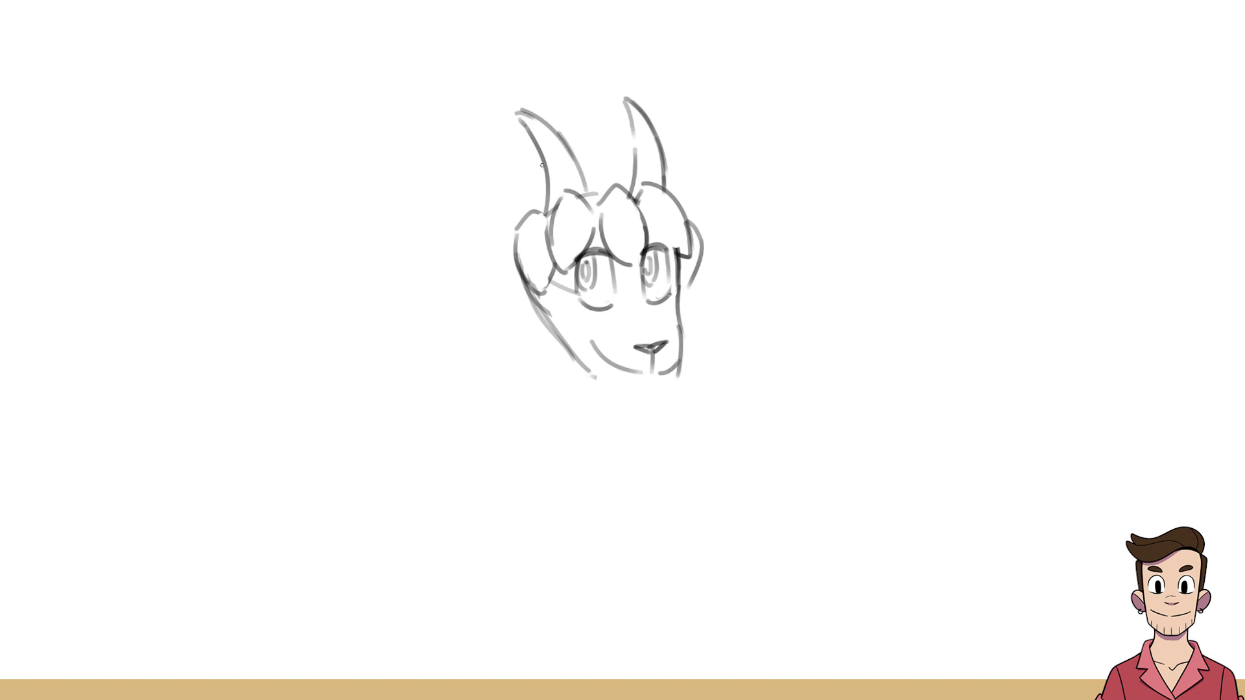
Step: Draw a pointed cheek tuft and firm up the near jawline, and sketch a spiky fur collar around the shoulders
left_click_drag(532, 314, 558, 295)
mouse_move(557, 296)
left_mouse_down()
mouse_move(550, 335)
mouse_move(592, 371)
left_mouse_up()
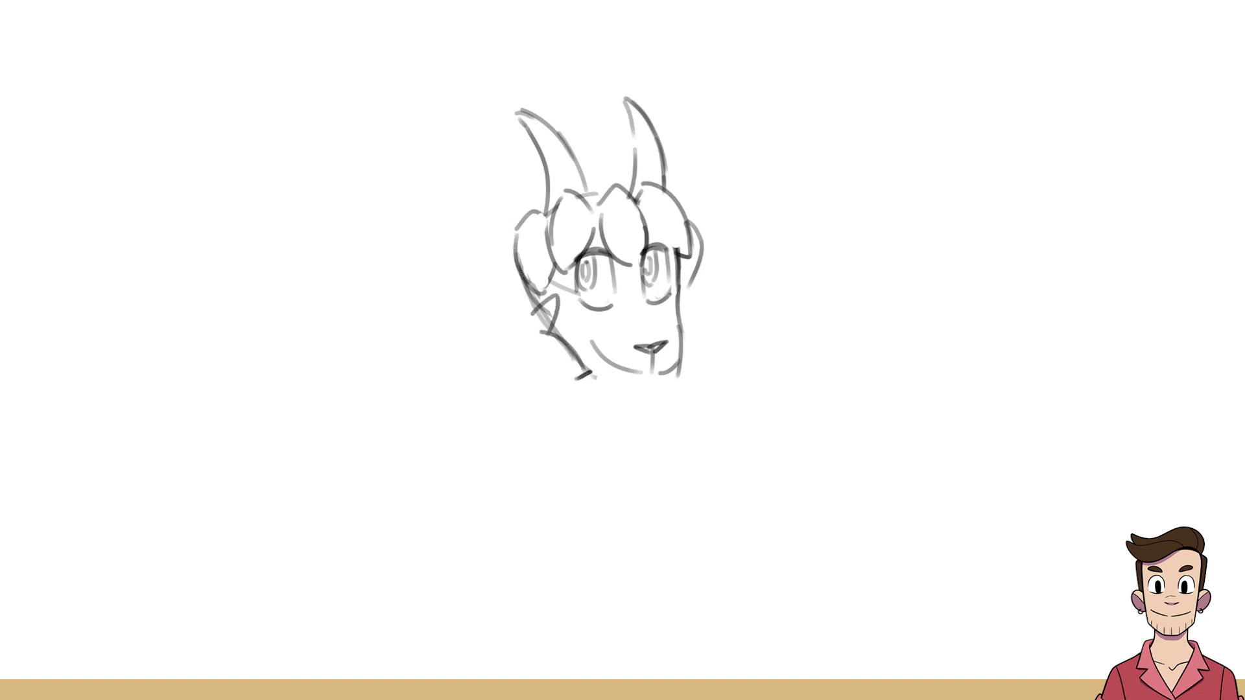
mouse_move(525, 272)
left_mouse_down()
mouse_move(469, 301)
mouse_move(463, 291)
mouse_move(457, 338)
left_mouse_up()
left_click_drag(452, 342, 462, 382)
mouse_move(686, 285)
left_mouse_down()
mouse_move(741, 318)
mouse_move(759, 379)
left_mouse_up()
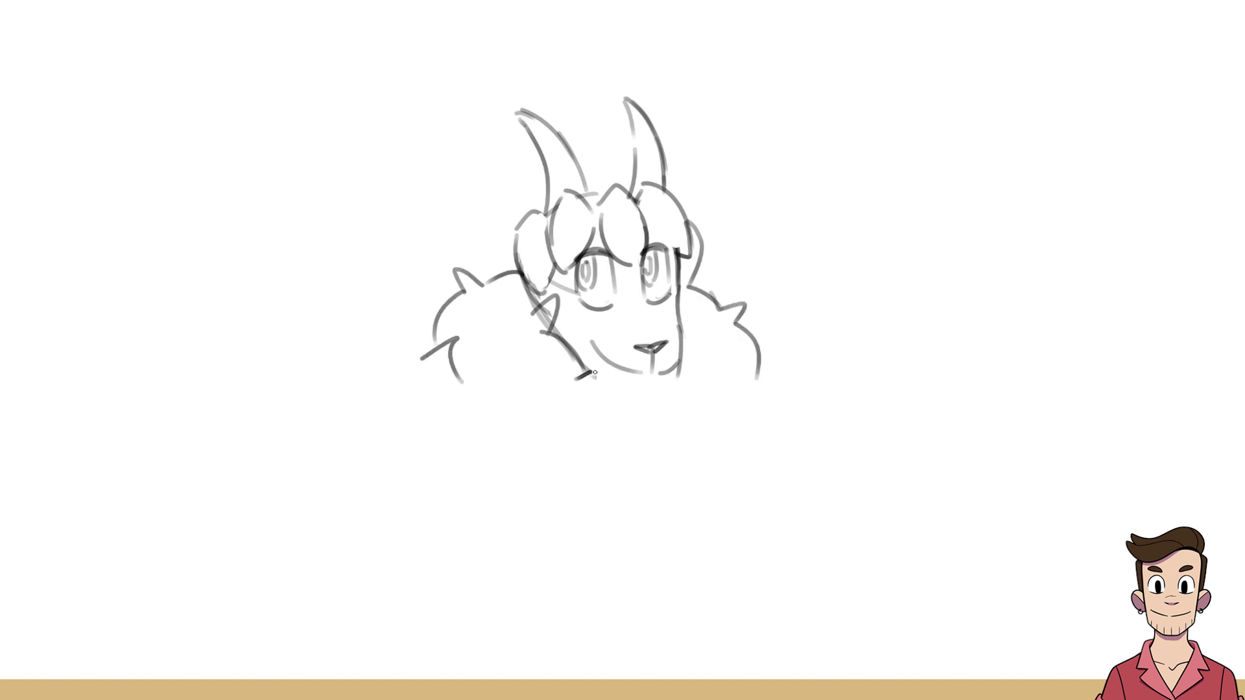
mouse_move(594, 372)
left_mouse_down()
mouse_move(612, 409)
mouse_move(597, 433)
left_mouse_up()
Step: Complete the chin line and sketch spiky tufts of hair behind the horns, touching up the nose bridge
mouse_move(679, 368)
left_mouse_down()
mouse_move(677, 388)
mouse_move(638, 393)
left_mouse_up()
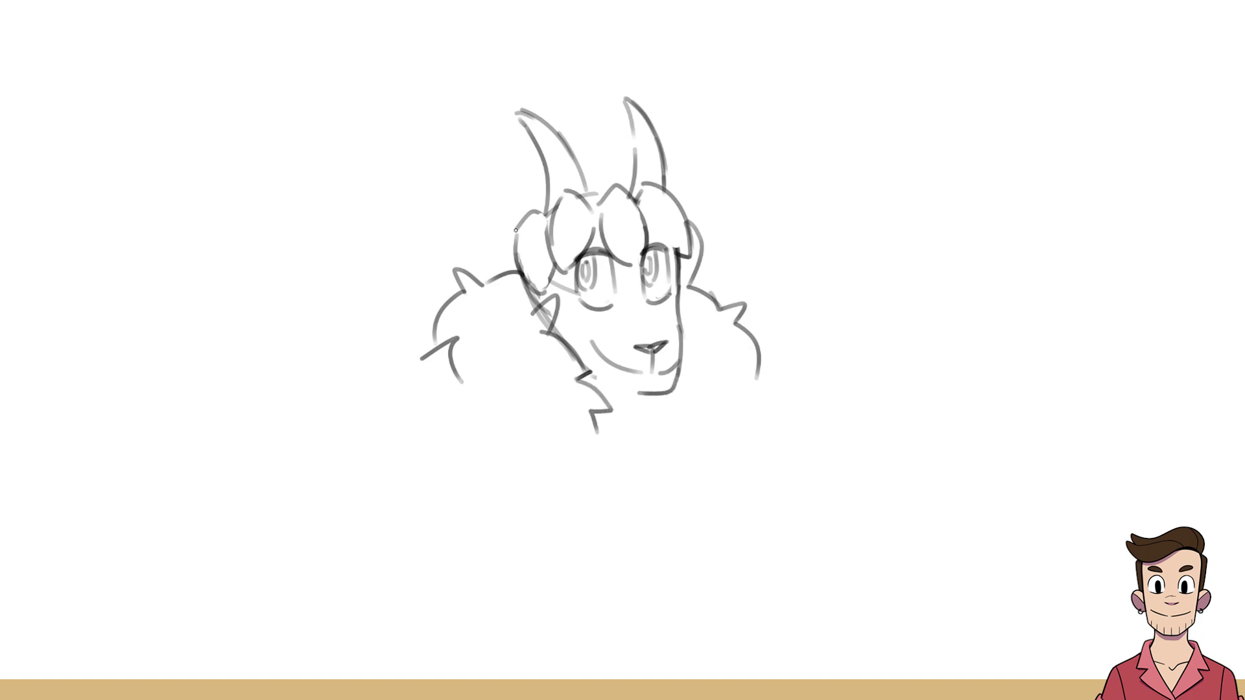
mouse_move(500, 267)
left_mouse_down()
mouse_move(507, 162)
mouse_move(633, 166)
left_mouse_up()
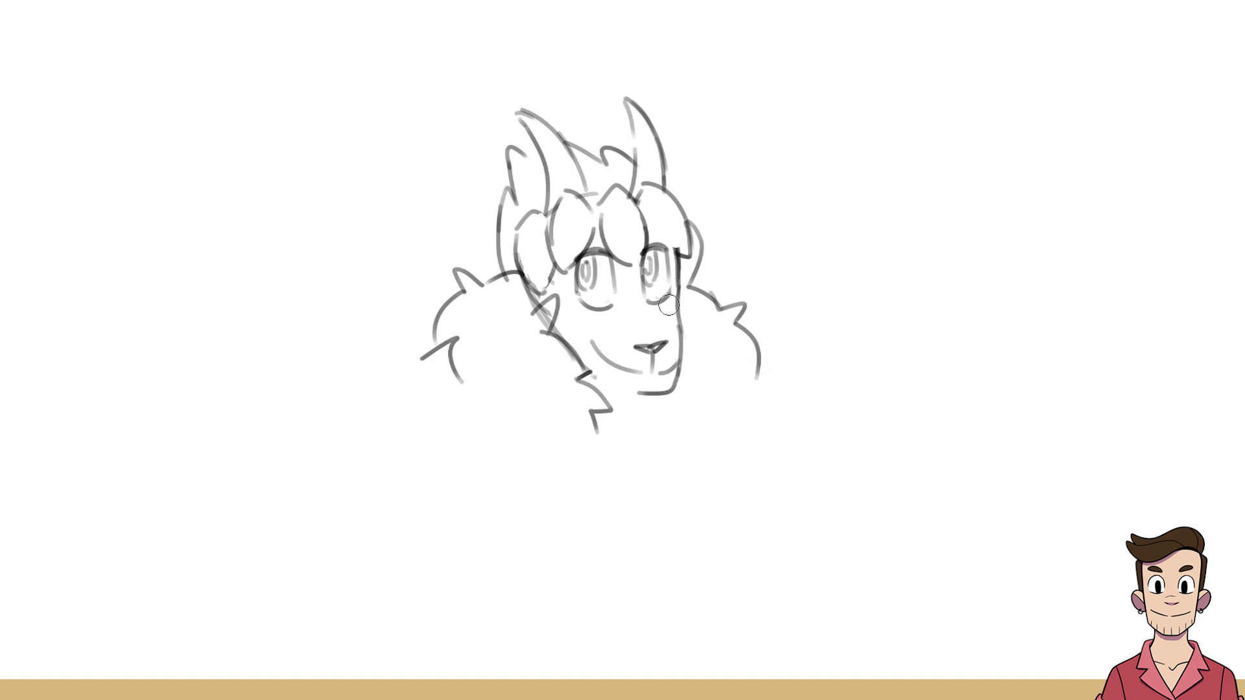
left_click_drag(641, 260, 638, 296)
left_click_drag(598, 381, 630, 394)
left_click_drag(694, 277, 685, 295)
Step: Erase stray marks at the collar tip and cheek tuft, and extend the collar's far side downward with fur spikes
key("e")
left_click_drag(423, 364, 419, 356)
left_click_drag(542, 321, 548, 310)
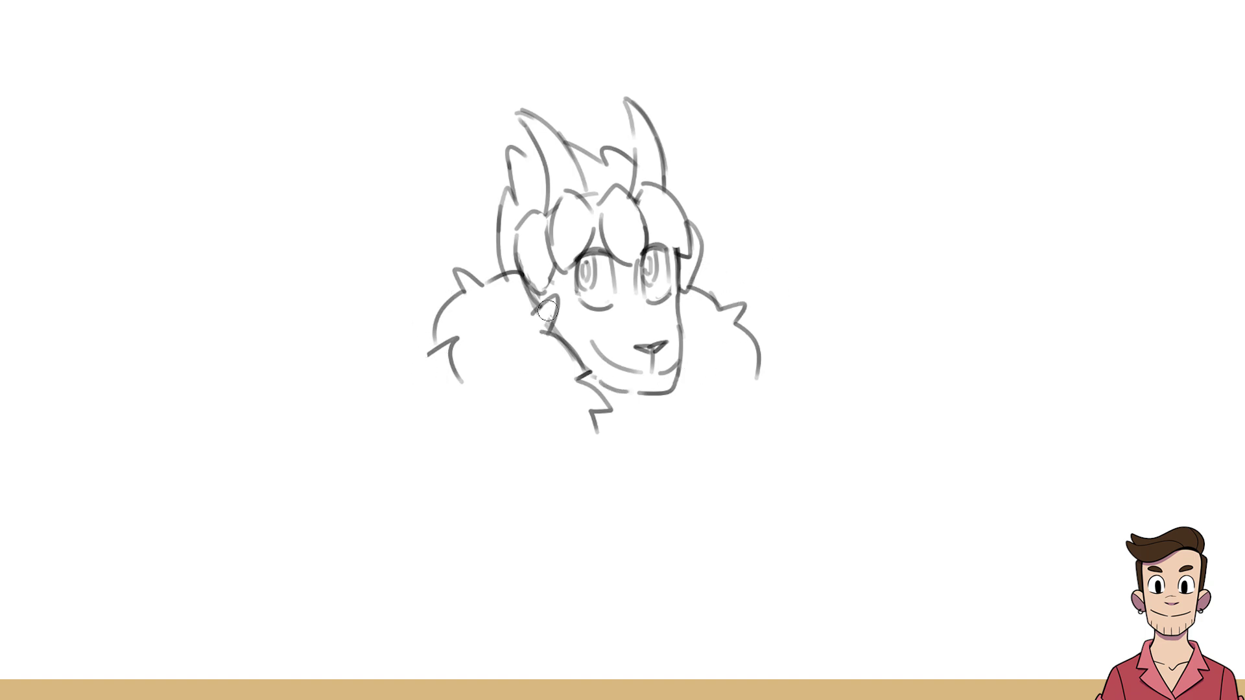
key("b")
left_click_drag(755, 377, 732, 429)
left_click_drag(716, 415, 731, 428)
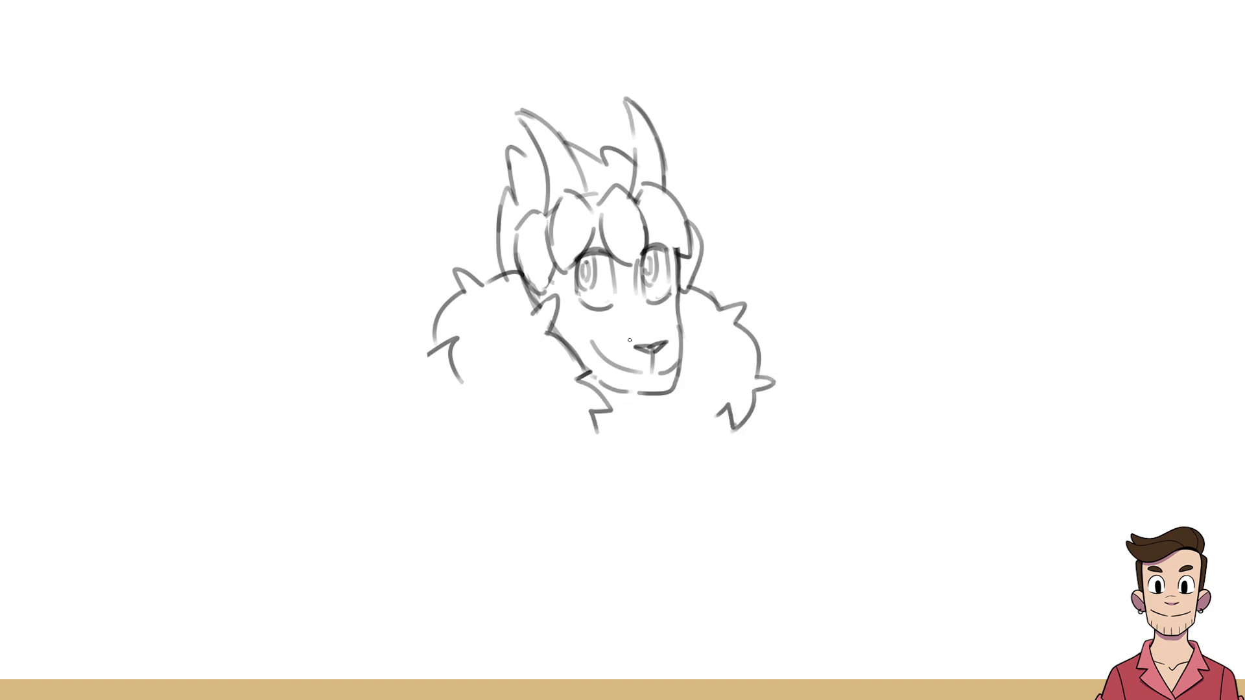
Step: Draw the rounded near shoulder with the arm's inner edge, and the far arm's outer edge below the collar
mouse_move(458, 393)
left_mouse_down()
mouse_move(463, 373)
mouse_move(545, 470)
left_mouse_up()
key("ctrl+z")
mouse_move(459, 392)
left_mouse_down()
mouse_move(516, 362)
mouse_move(559, 454)
left_mouse_up()
left_click_drag(546, 382, 557, 499)
mouse_move(717, 413)
left_mouse_down()
mouse_move(674, 439)
mouse_move(664, 430)
mouse_move(666, 408)
mouse_move(727, 500)
left_mouse_up()
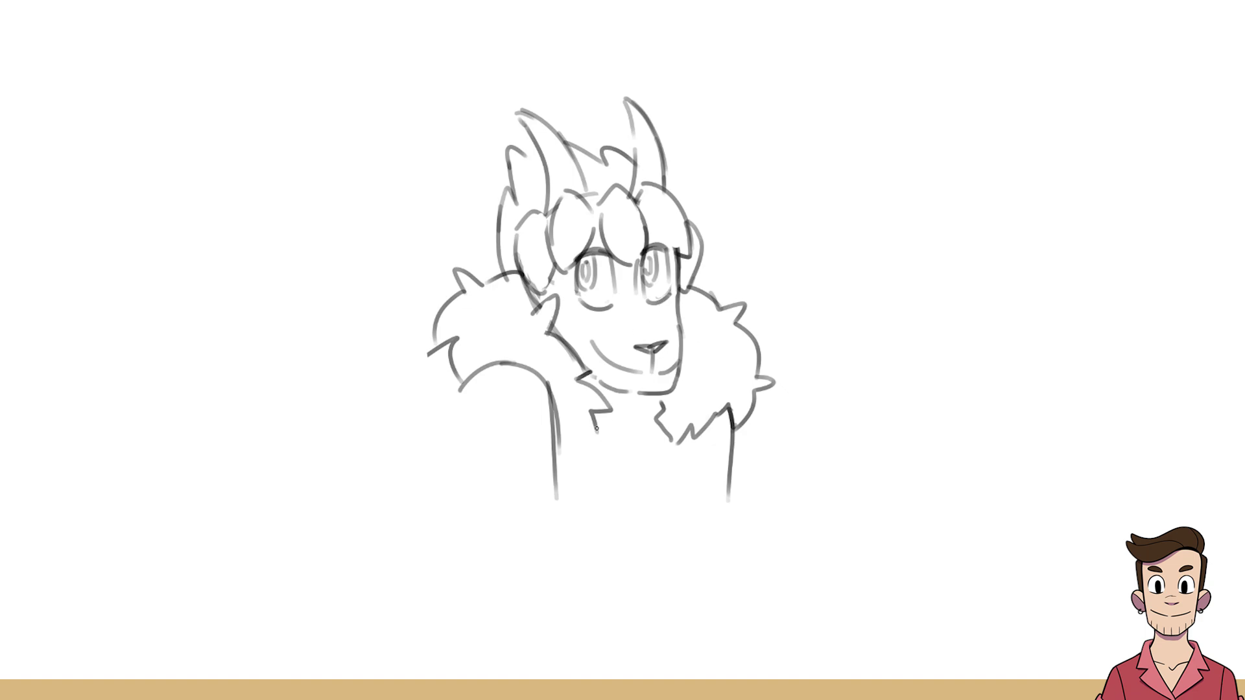
Step: Extend the collar's inner edges down the chest and add a short neck line under the chin
mouse_move(596, 428)
left_mouse_down()
mouse_move(605, 436)
mouse_move(585, 440)
mouse_move(576, 473)
left_mouse_up()
left_click_drag(665, 436, 655, 487)
left_click_drag(649, 395, 625, 416)
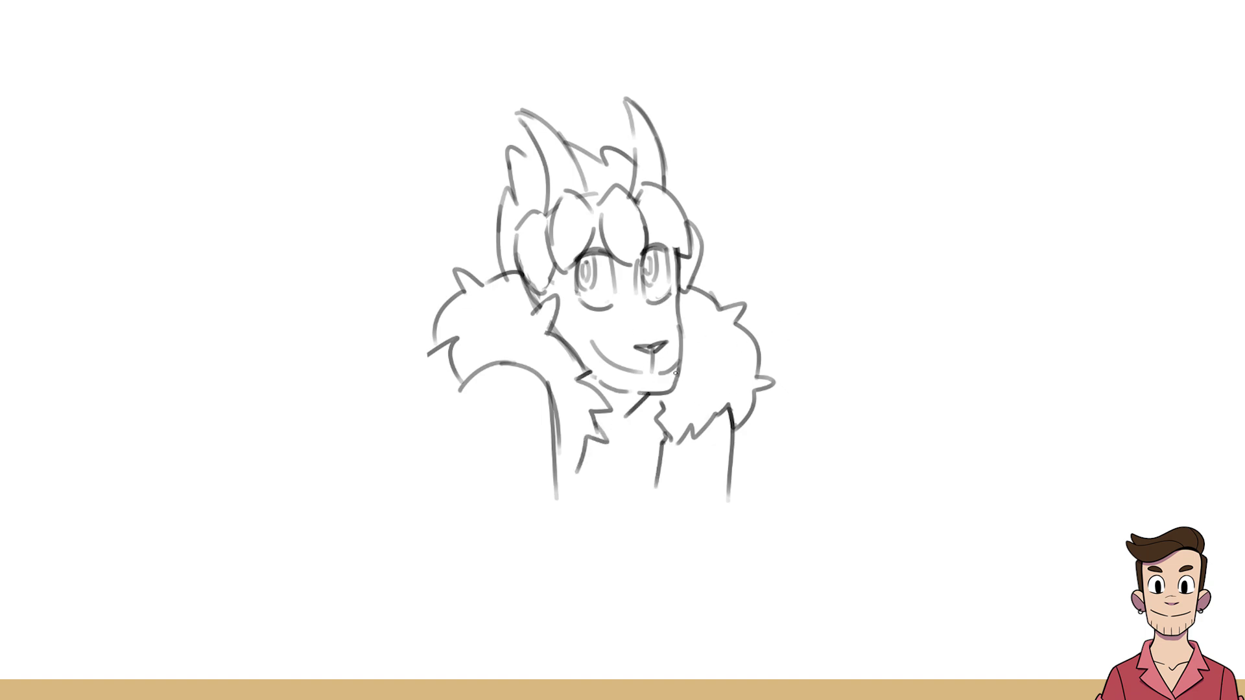
Step: Sketch the near sleeve down to a gathered wrist and finish it with a spiky fur cuff
left_click_drag(492, 369, 467, 521)
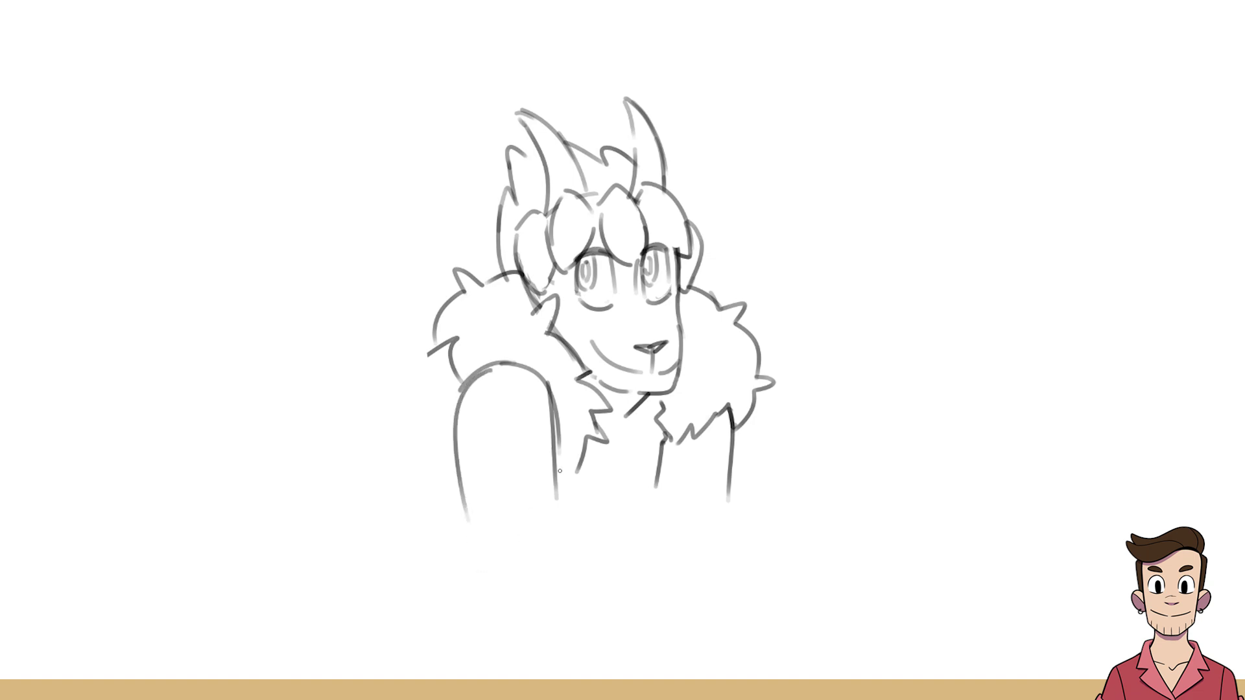
mouse_move(453, 433)
left_mouse_down()
mouse_move(467, 564)
mouse_move(472, 608)
left_mouse_up()
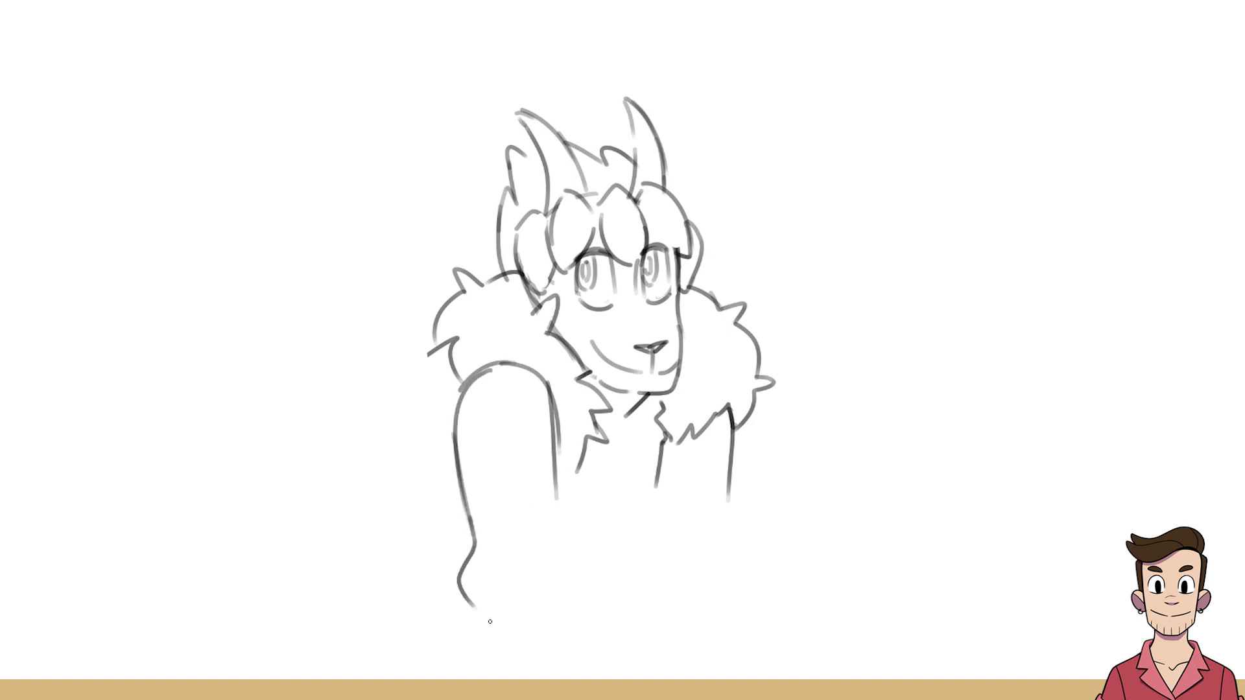
left_click_drag(558, 475, 565, 608)
mouse_move(474, 592)
left_mouse_down()
mouse_move(519, 606)
mouse_move(521, 588)
mouse_move(533, 604)
mouse_move(469, 606)
mouse_move(463, 655)
mouse_move(518, 650)
mouse_move(488, 649)
mouse_move(515, 651)
mouse_move(566, 607)
mouse_move(592, 634)
mouse_move(571, 651)
left_mouse_up()
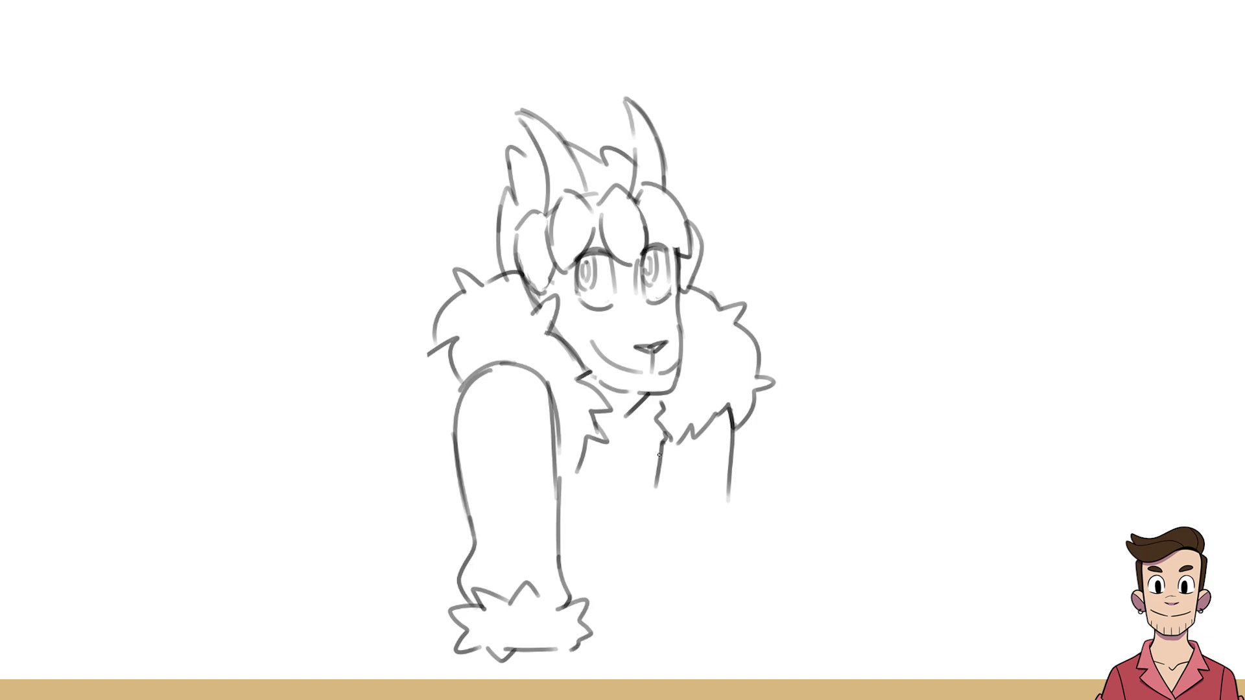
Step: Draw the jacket's far front edge curving down from the collar and a V-shaped neckline under the neck
left_click_drag(661, 436, 645, 512)
key("ctrl")
key("ctrl+z")
left_click_drag(666, 436, 642, 551)
mouse_move(637, 410)
left_mouse_down()
mouse_move(613, 461)
mouse_move(596, 446)
mouse_move(647, 540)
left_mouse_up()
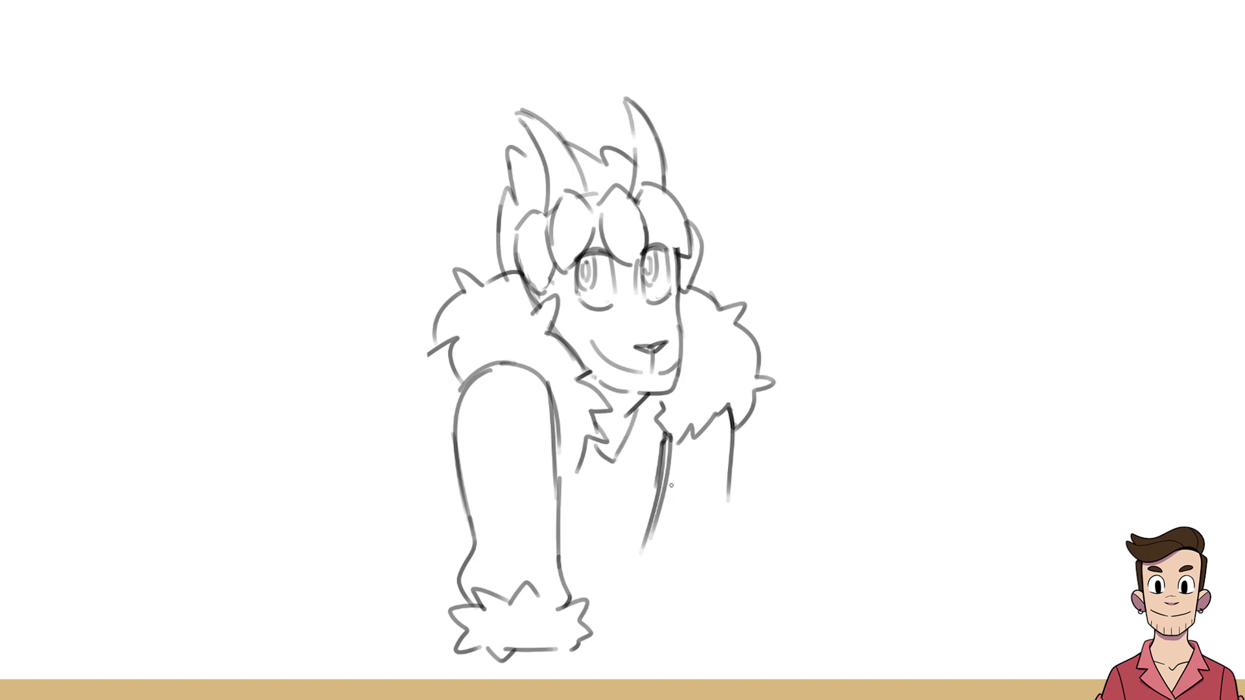
Step: Extend the far sleeve's outer edge down to a bulge above the wrist
mouse_move(732, 438)
left_mouse_down()
mouse_move(720, 520)
mouse_move(729, 579)
left_mouse_up()
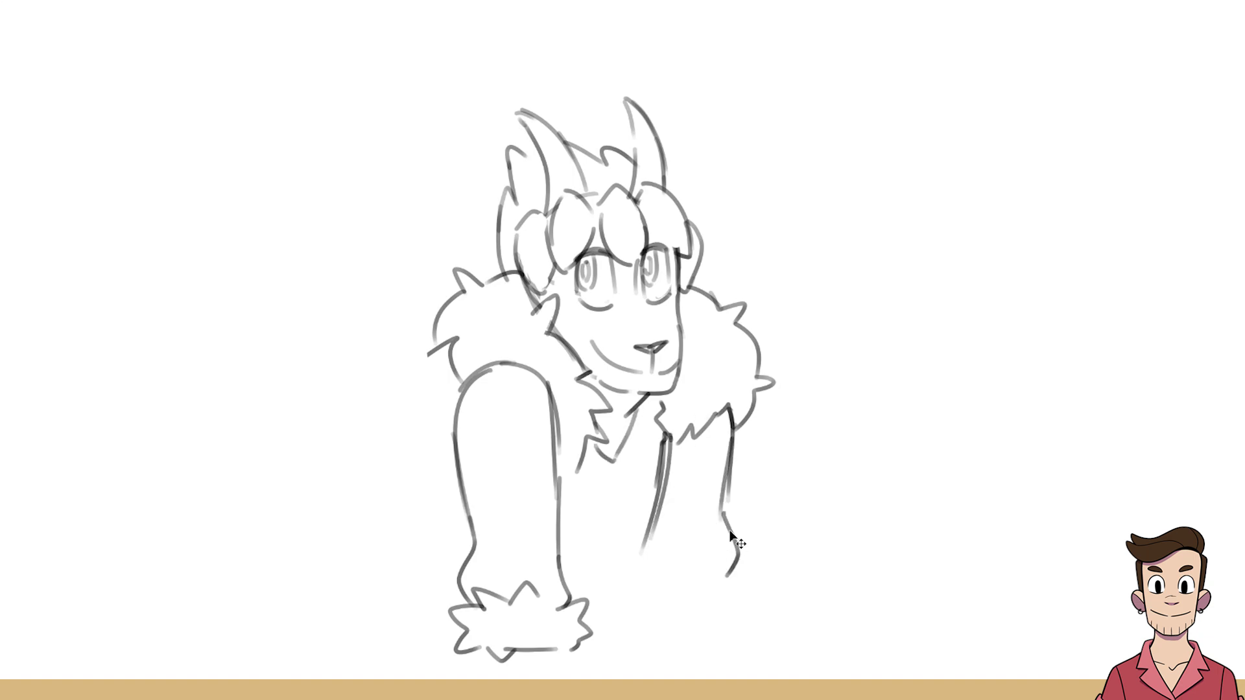
key("ctrl+z")
left_click_drag(725, 487, 727, 590)
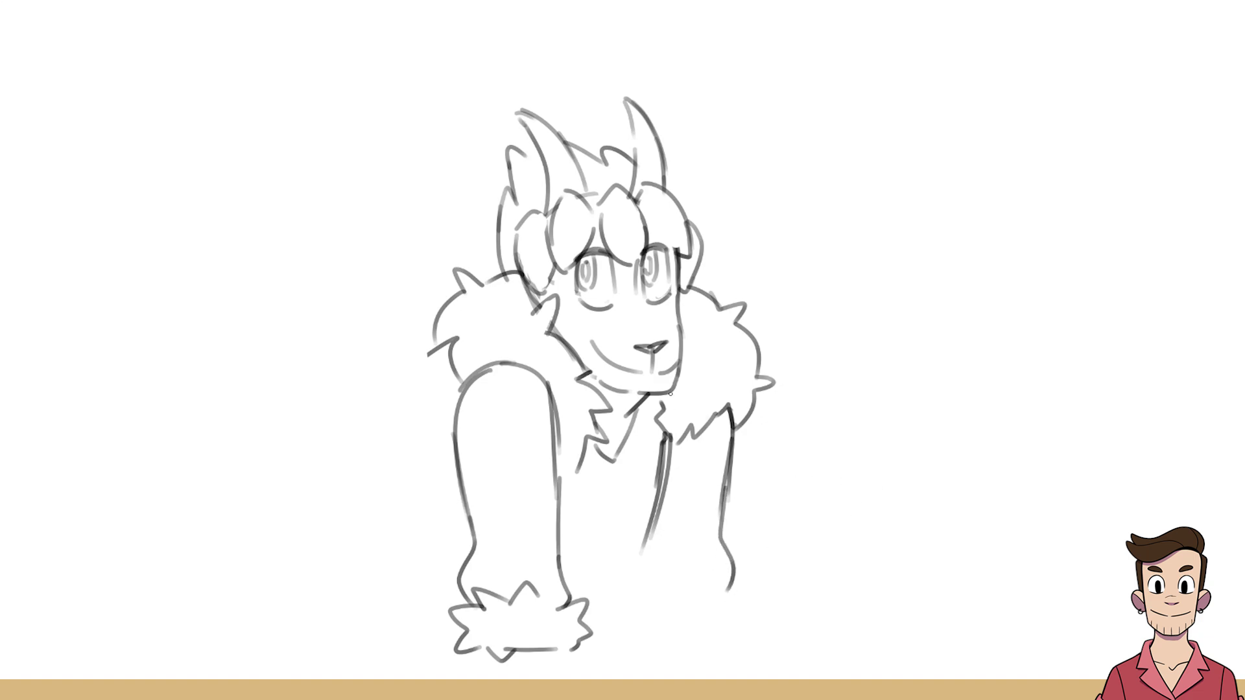
Step: Draw a curved line down the chest from the neckline and add the near wrist below its fur cuff
left_click_drag(644, 393, 613, 551)
key("ctrl+z")
left_click_drag(645, 406, 638, 531)
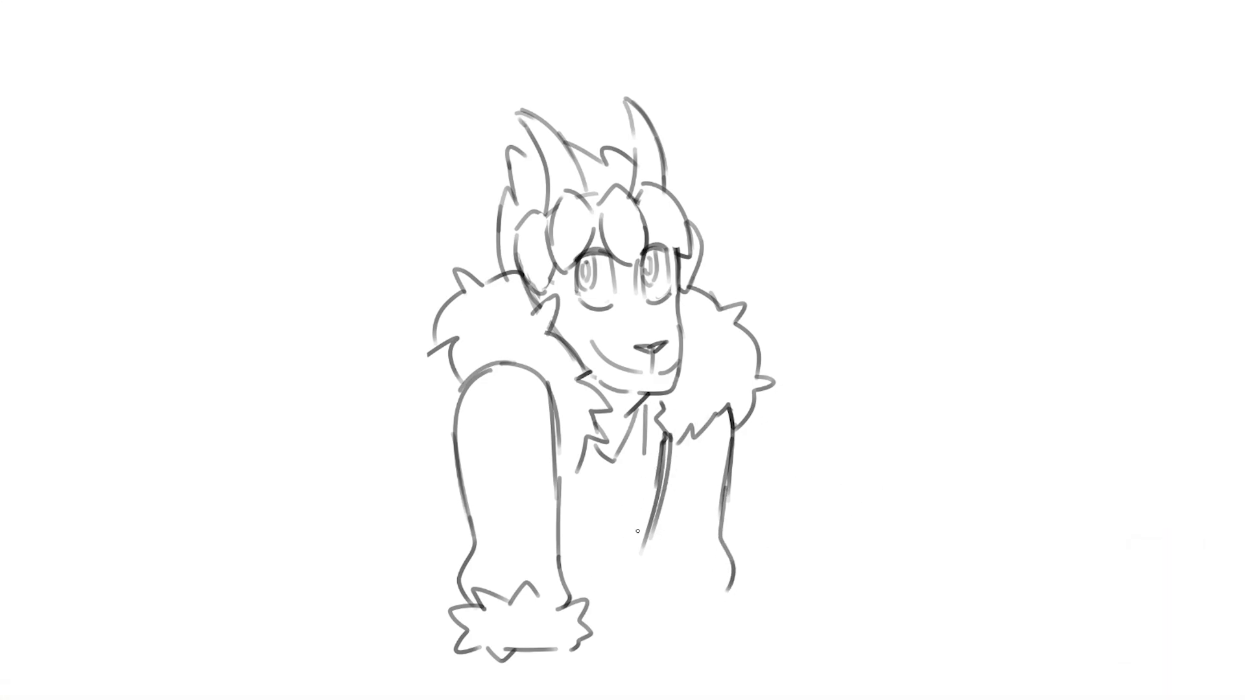
left_click_drag(646, 454, 628, 550)
left_click_drag(485, 647, 502, 699)
left_click_drag(553, 649, 553, 699)
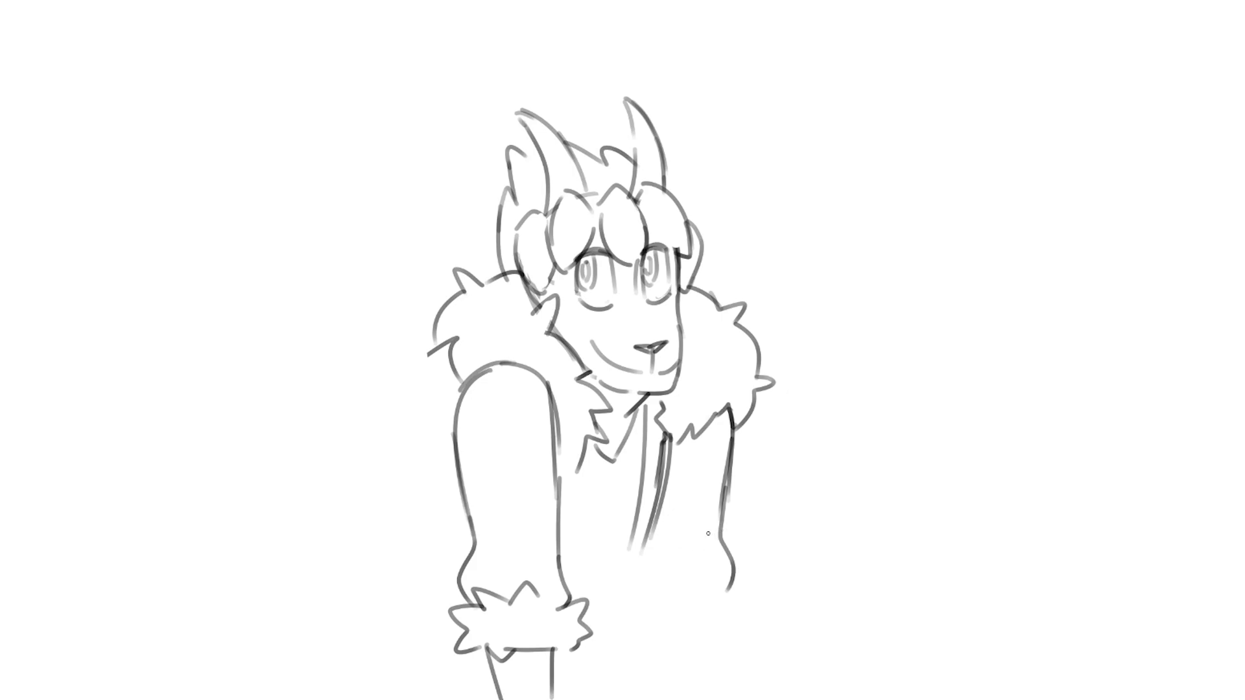
Step: Sketch the far sleeve's spiky fur cuff, erase the doubled jacket lines, and redraw the sleeve's inner edge down to it
mouse_move(656, 531)
left_mouse_down()
mouse_move(642, 598)
mouse_move(737, 602)
mouse_move(743, 628)
mouse_move(694, 644)
left_mouse_up()
key("e")
left_click_drag(659, 452, 628, 635)
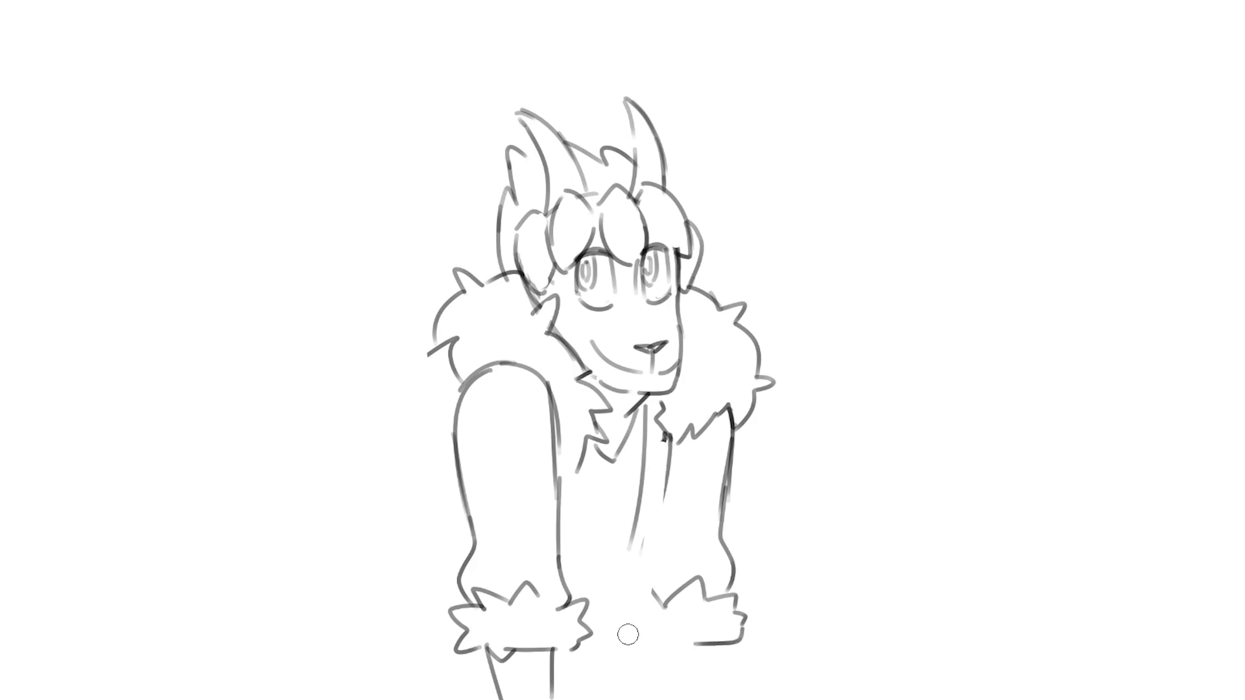
key("b")
mouse_move(671, 436)
left_mouse_down()
mouse_move(661, 555)
mouse_move(671, 606)
left_mouse_up()
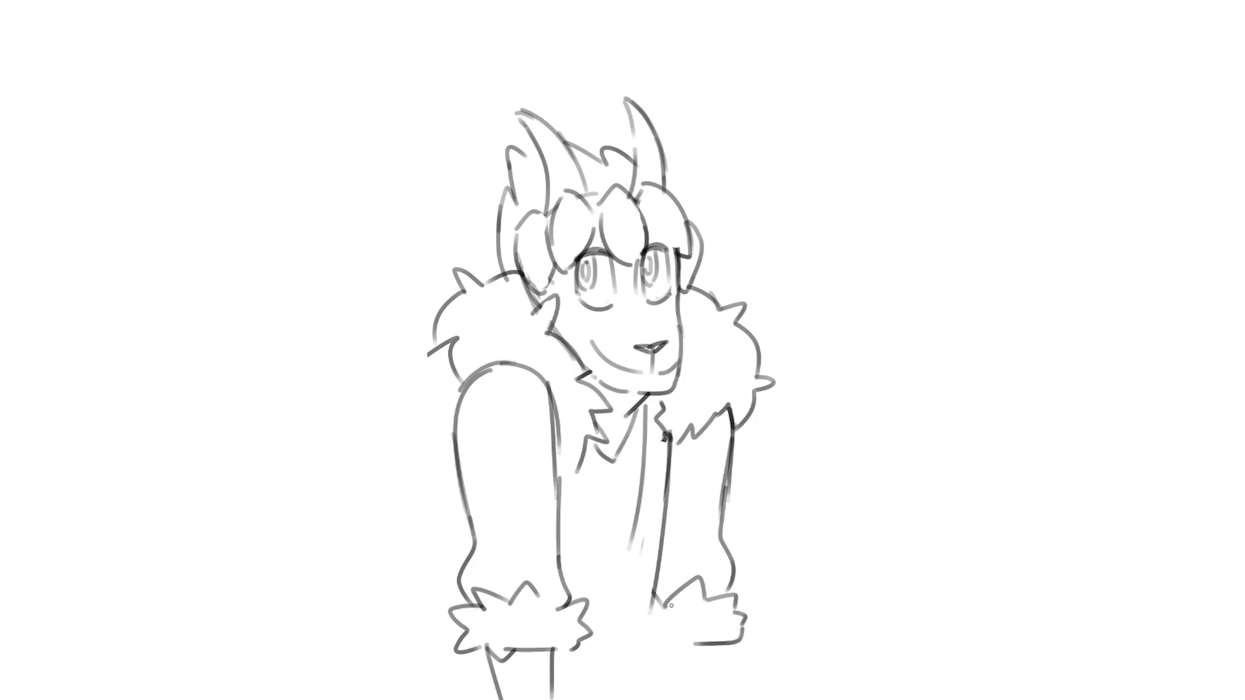
Step: Strengthen the curved line down the chest and add the far wrist's outer line below its fur cuff
left_click_drag(639, 476, 628, 553)
left_click_drag(693, 643, 691, 689)
Step: Move the whole sketch up and slightly right, and extend the near wrist down to a slanted pocket edge
key("v")
left_click_drag(703, 550, 729, 491)
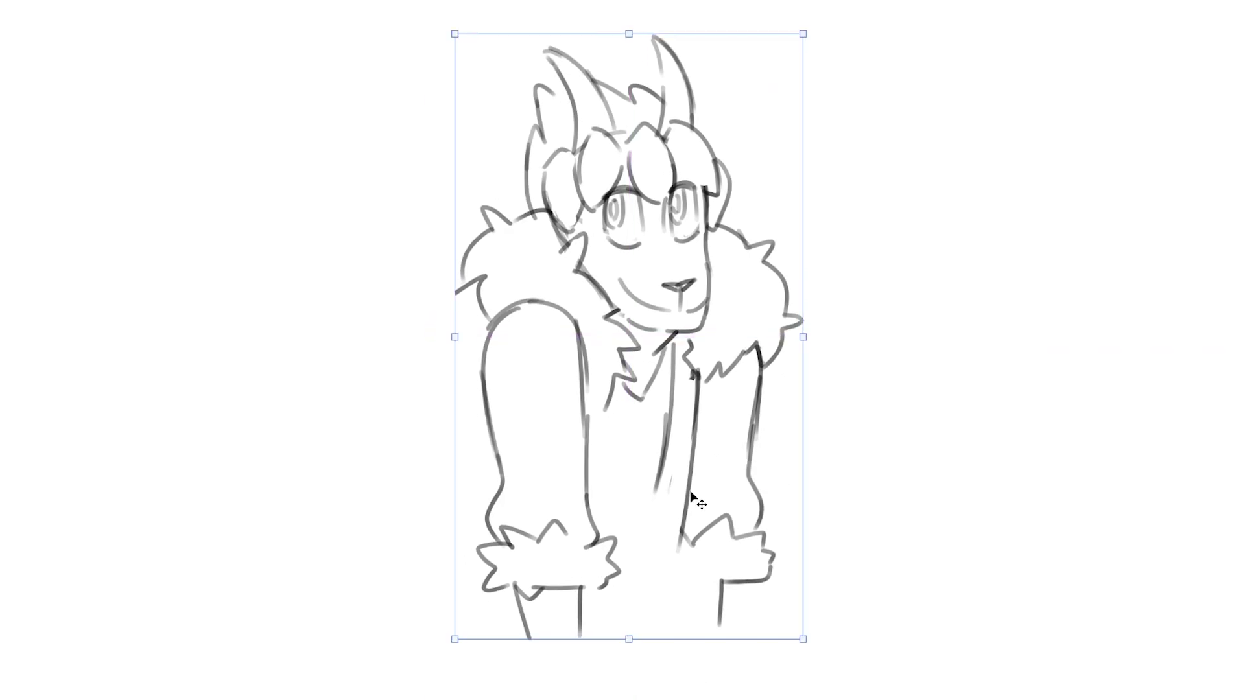
key("Return")
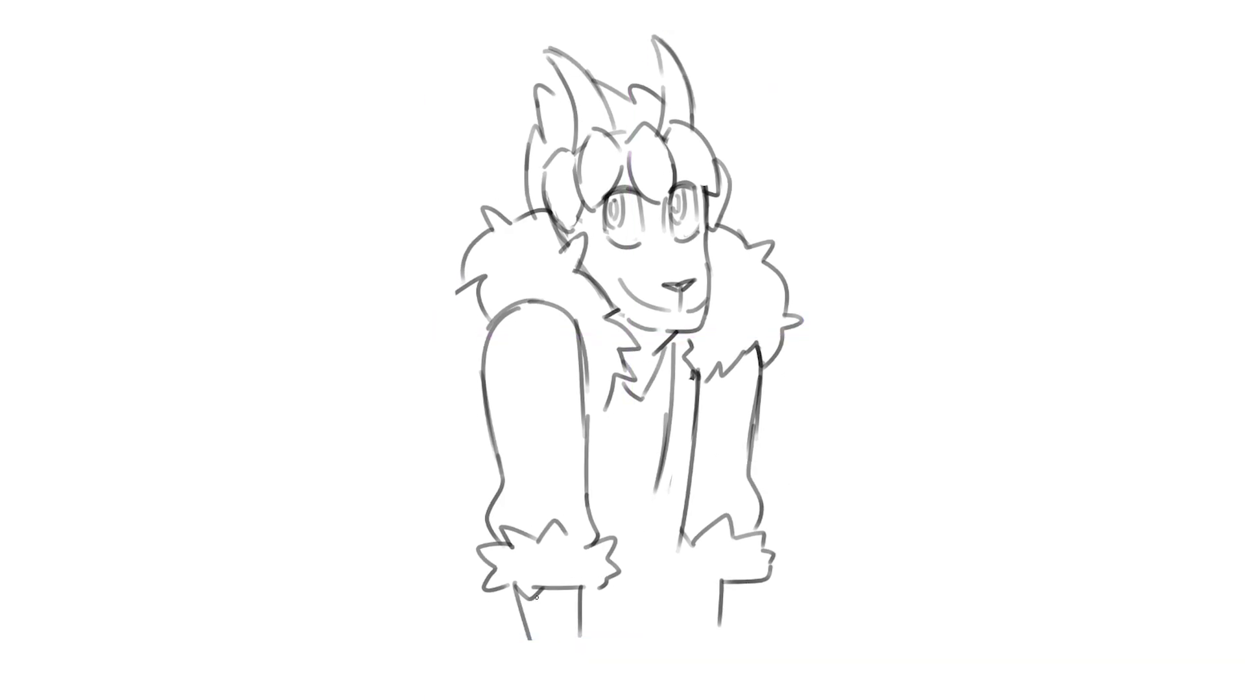
left_click_drag(520, 606, 539, 665)
mouse_move(513, 590)
left_mouse_down()
mouse_move(539, 658)
mouse_move(585, 628)
left_mouse_up()
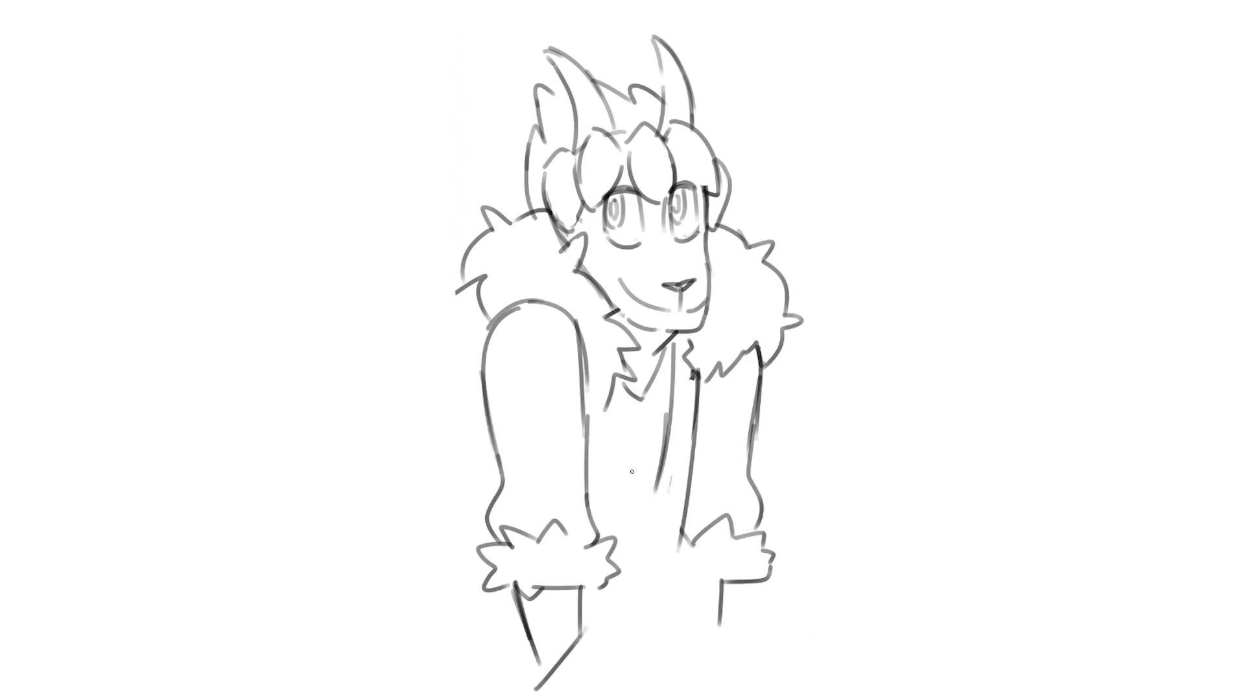
Step: Draw the jacket's back edge flaring down behind the near sleeve and start its spiky fur hem
left_click_drag(493, 431, 462, 542)
key("ctrl+z")
left_click_drag(496, 431, 461, 560)
left_click_drag(489, 459, 453, 597)
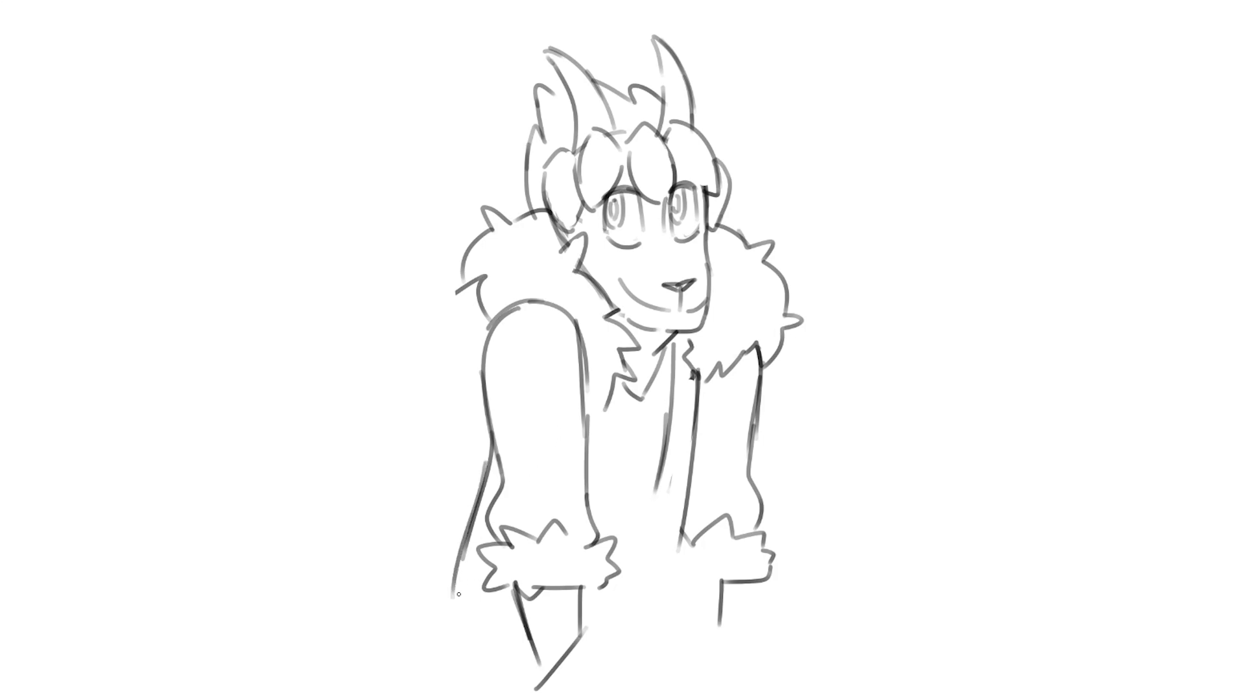
mouse_move(526, 631)
left_mouse_down()
mouse_move(440, 607)
mouse_move(423, 629)
mouse_move(436, 657)
left_mouse_up()
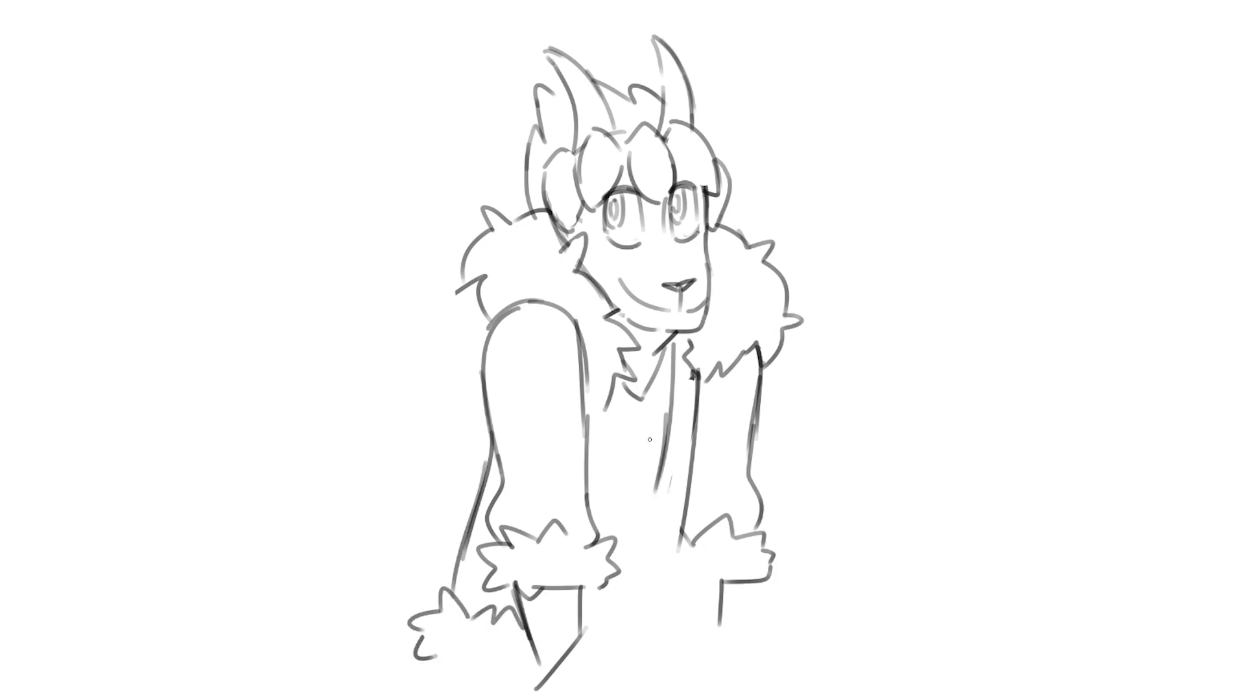
Step: Add the jacket's inner front edges on both sides of the shirt and close the back fur hem's underside
left_click_drag(611, 405, 595, 494)
left_click_drag(592, 378, 592, 457)
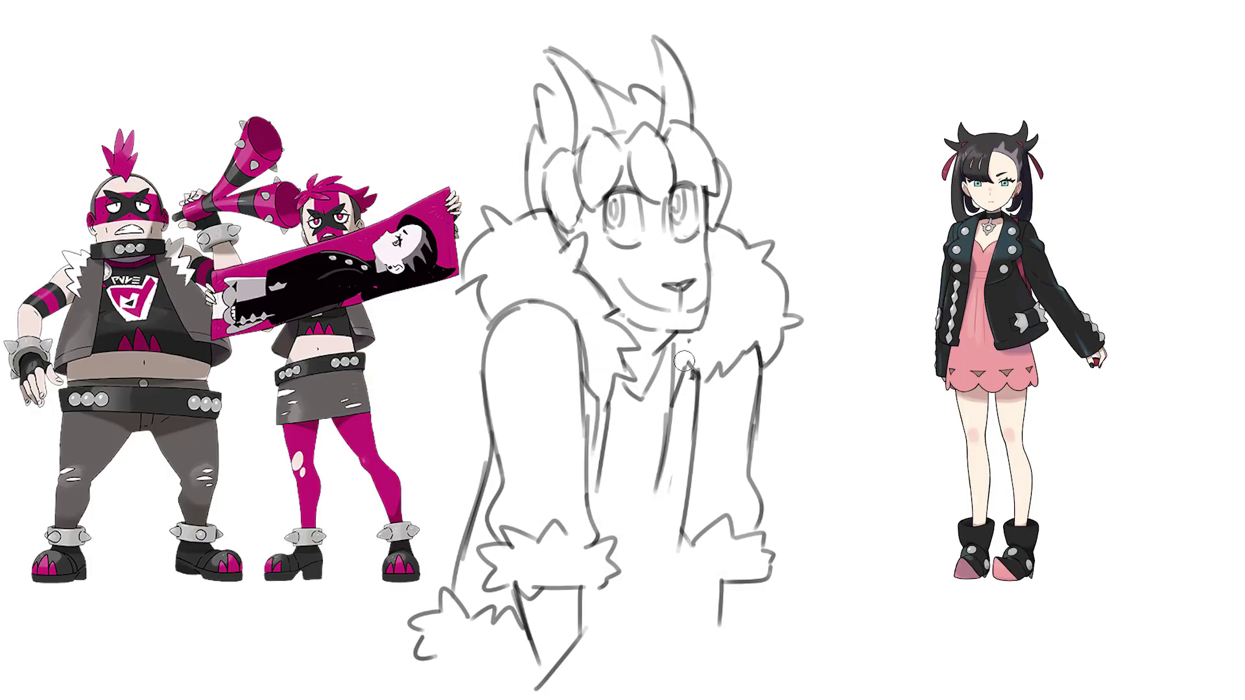
left_click_drag(666, 487, 686, 398)
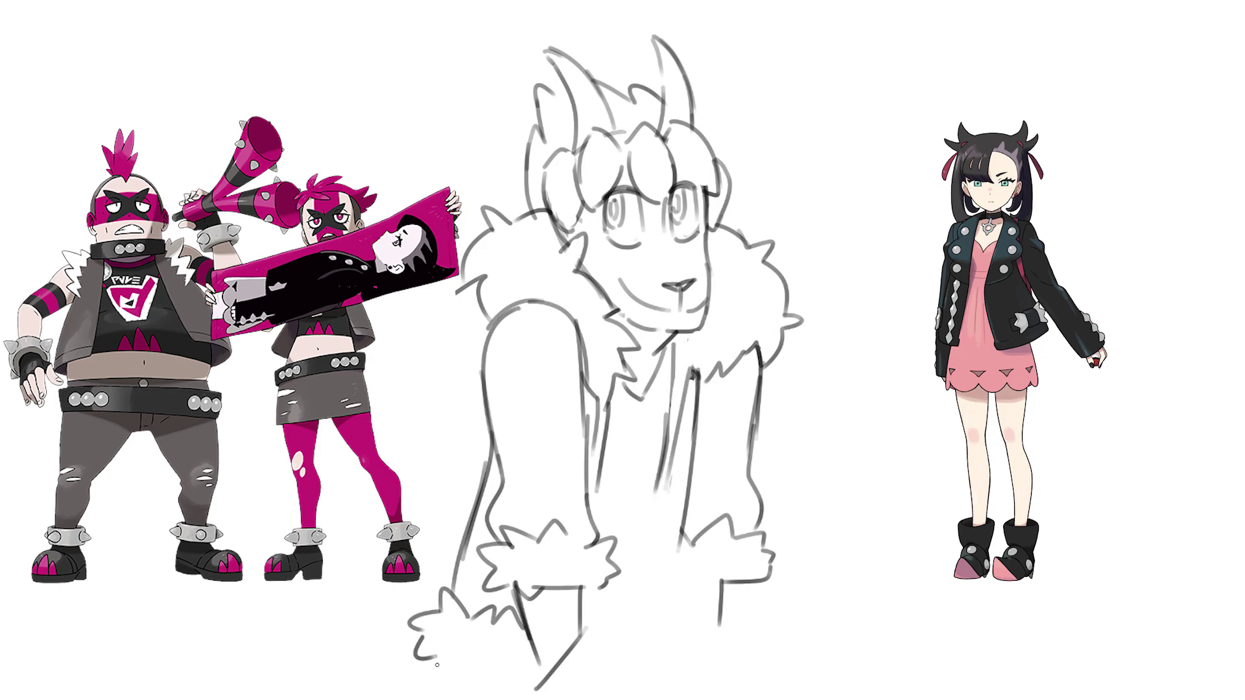
mouse_move(437, 664)
left_mouse_down()
mouse_move(473, 681)
mouse_move(531, 664)
left_mouse_up()
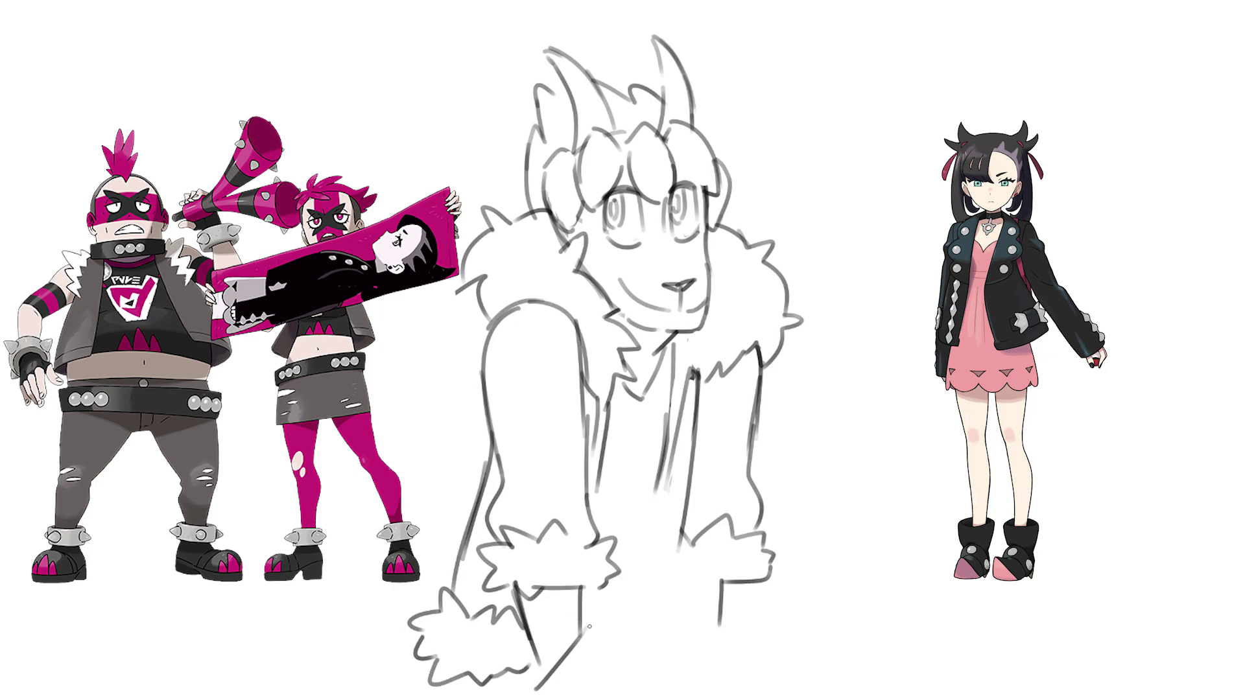
Step: Erase the straight slanted line at the near wrist and replace it with a curved pocket edge
key("e")
mouse_move(591, 631)
left_mouse_down()
mouse_move(566, 667)
mouse_move(524, 689)
left_mouse_up()
key("b")
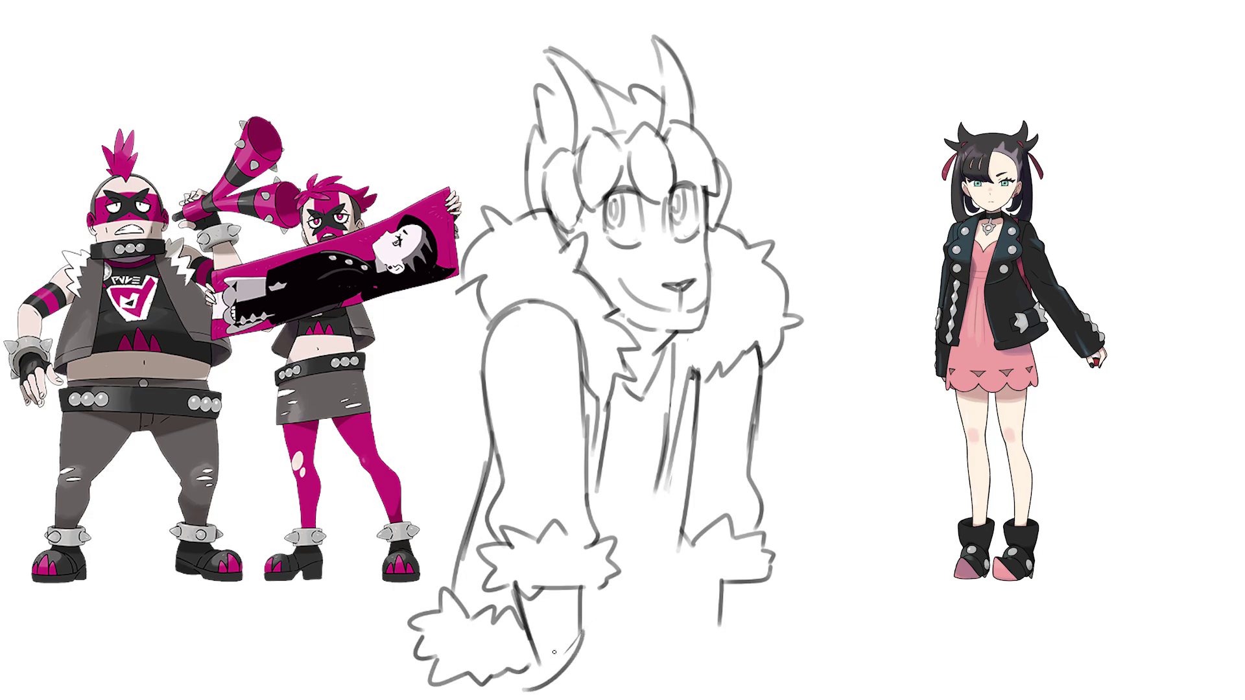
left_click_drag(535, 648, 547, 682)
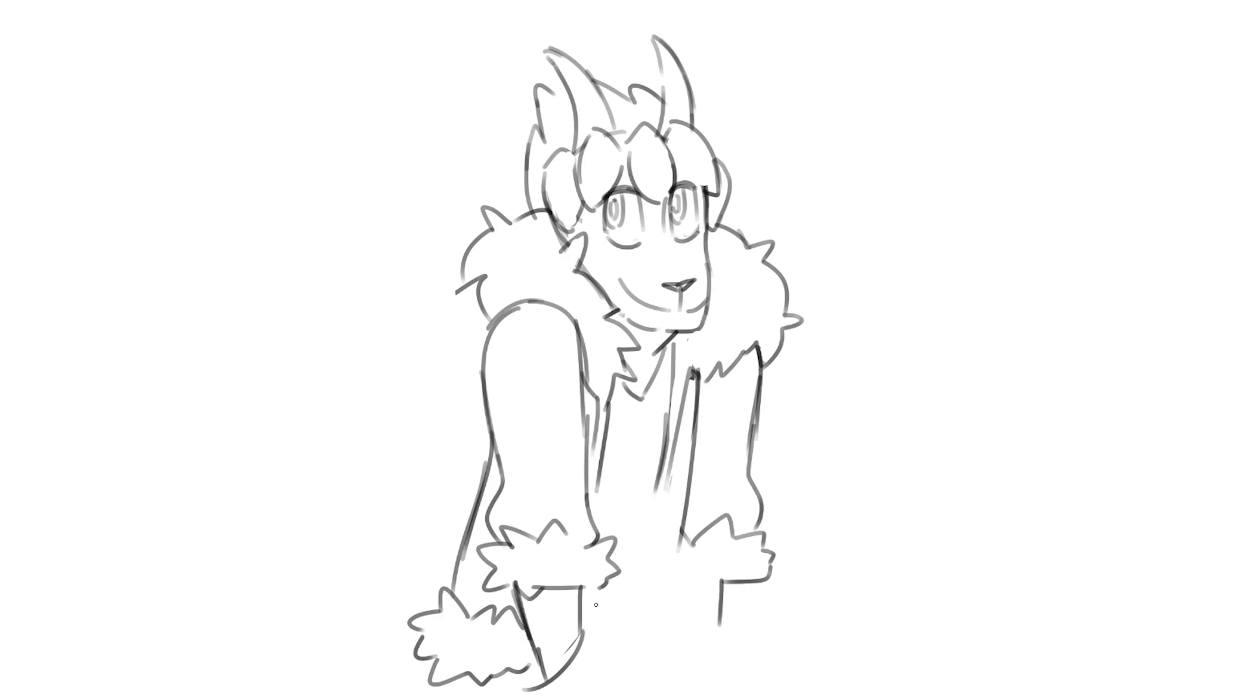
Step: Sketch the shirt's lower hem beside the near wrist and extend the slanted chest line down to it
left_click_drag(575, 610, 623, 619)
left_click_drag(664, 445, 633, 608)
key("ctrl+z")
Step: Extend the far forearm below its fur cuff with tapering outer and inner lines
left_click_drag(724, 583, 696, 668)
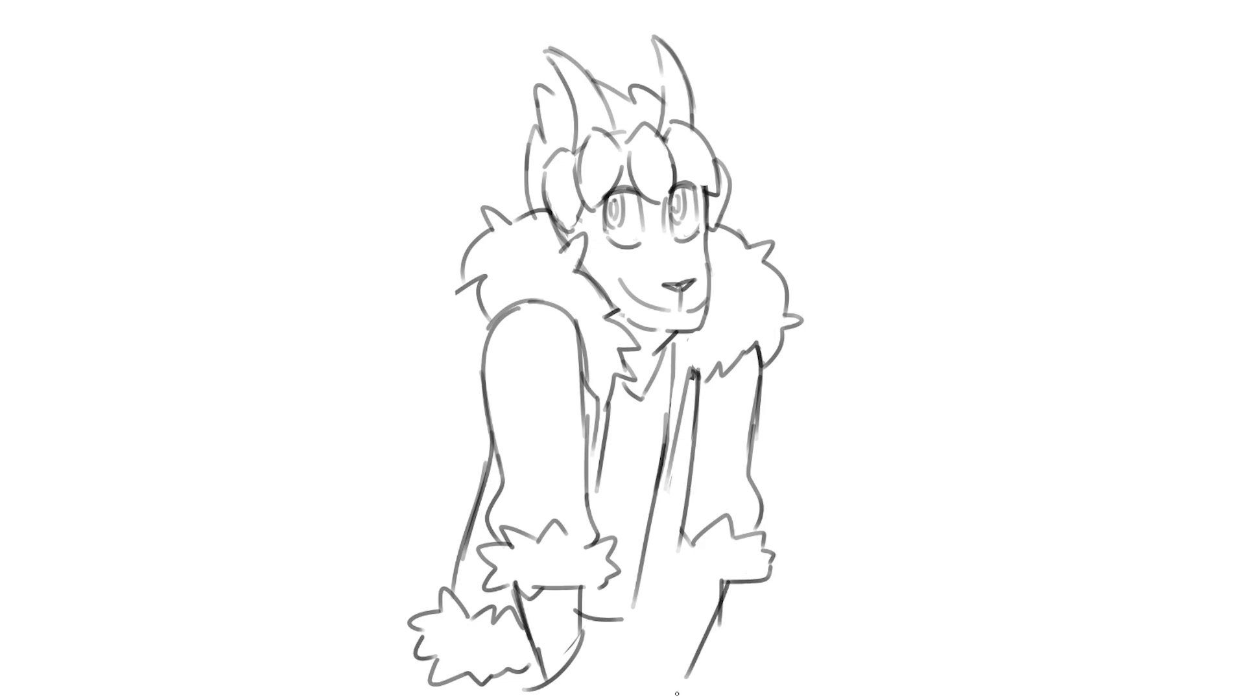
key("ctrl+z")
left_click_drag(724, 582, 695, 668)
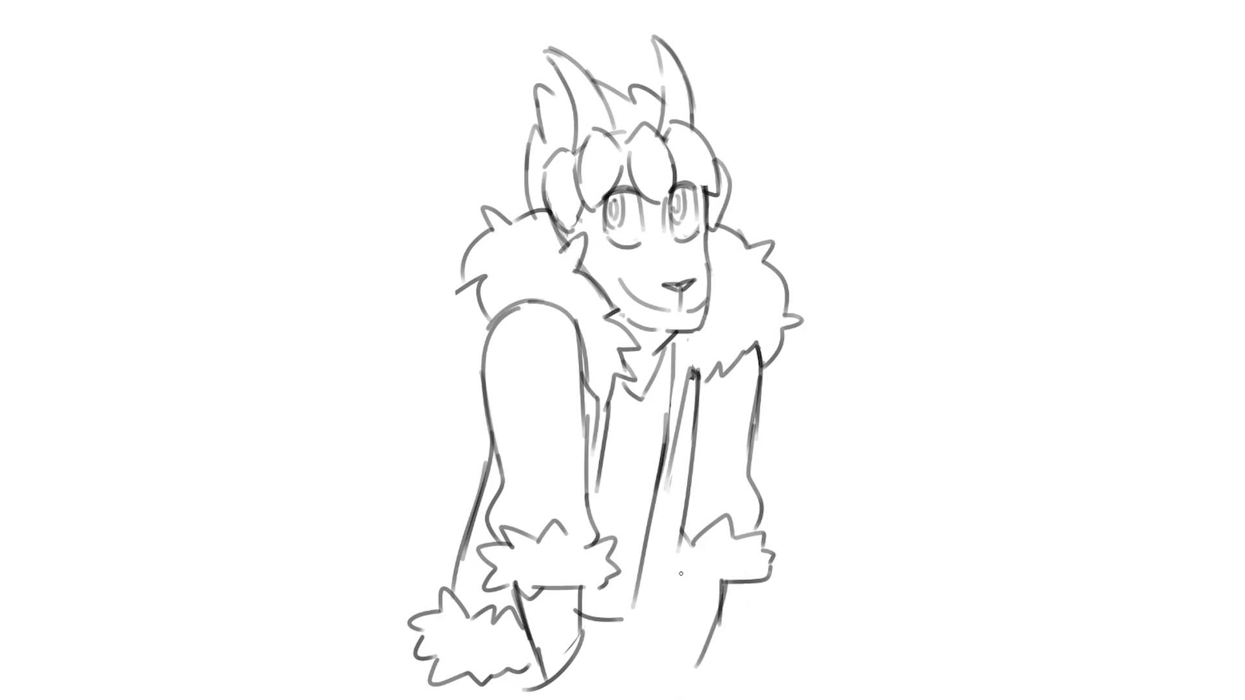
mouse_move(681, 573)
left_mouse_down()
mouse_move(664, 650)
mouse_move(693, 683)
left_mouse_up()
Step: Sketch the spiky fur hem at the jacket's front between the two wrists, undoing and redrawing its stray strokes
mouse_move(638, 609)
left_mouse_down()
mouse_move(614, 648)
mouse_move(648, 676)
left_mouse_up()
mouse_move(638, 607)
left_mouse_down()
mouse_move(651, 597)
mouse_move(731, 641)
left_mouse_up()
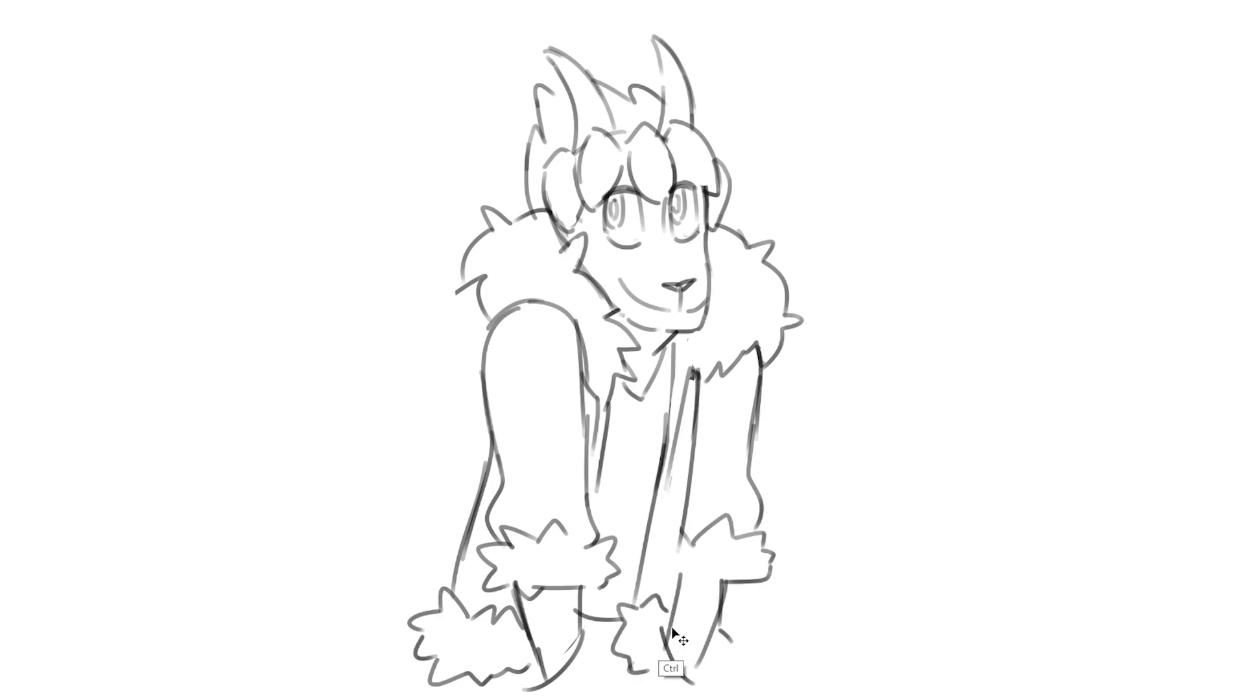
key("ctrl+z")
key("ctrl+z")
key("ctrl+z")
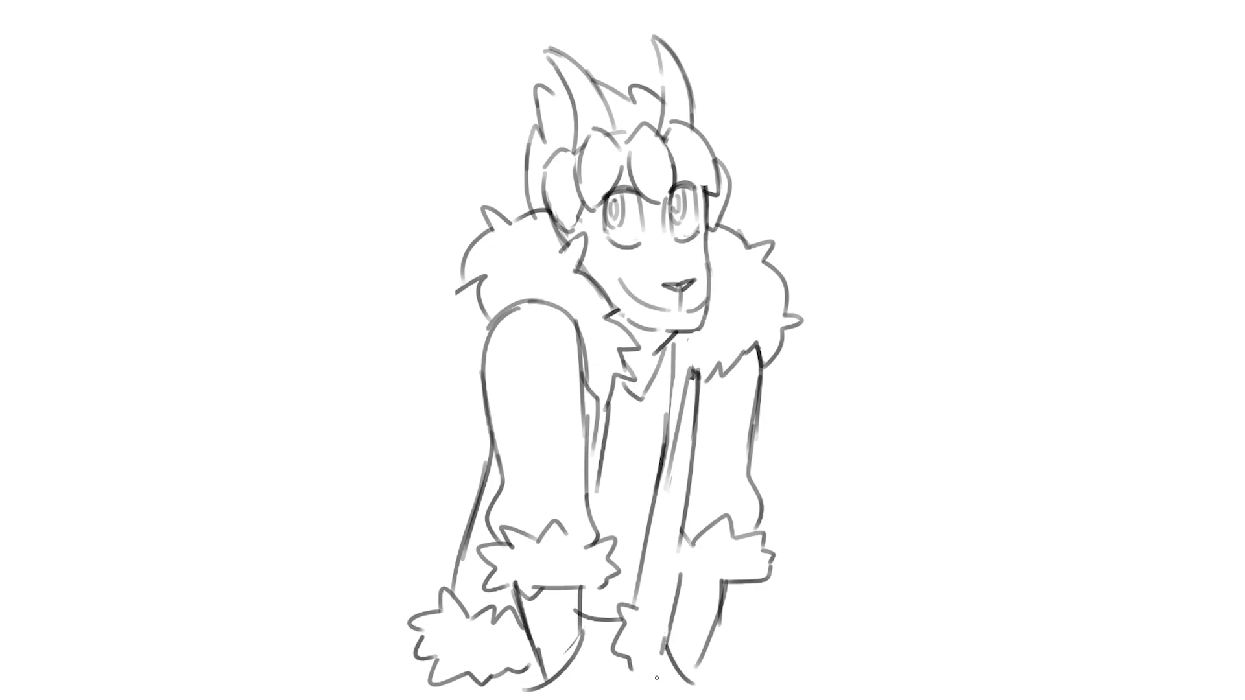
left_click_drag(660, 655, 633, 683)
left_click_drag(635, 607, 672, 596)
Step: Shift the whole sketch slightly up and to the right
key("v")
mouse_move(692, 449)
left_mouse_down()
mouse_move(697, 427)
mouse_move(700, 436)
left_mouse_up()
key("b")
key("Return")
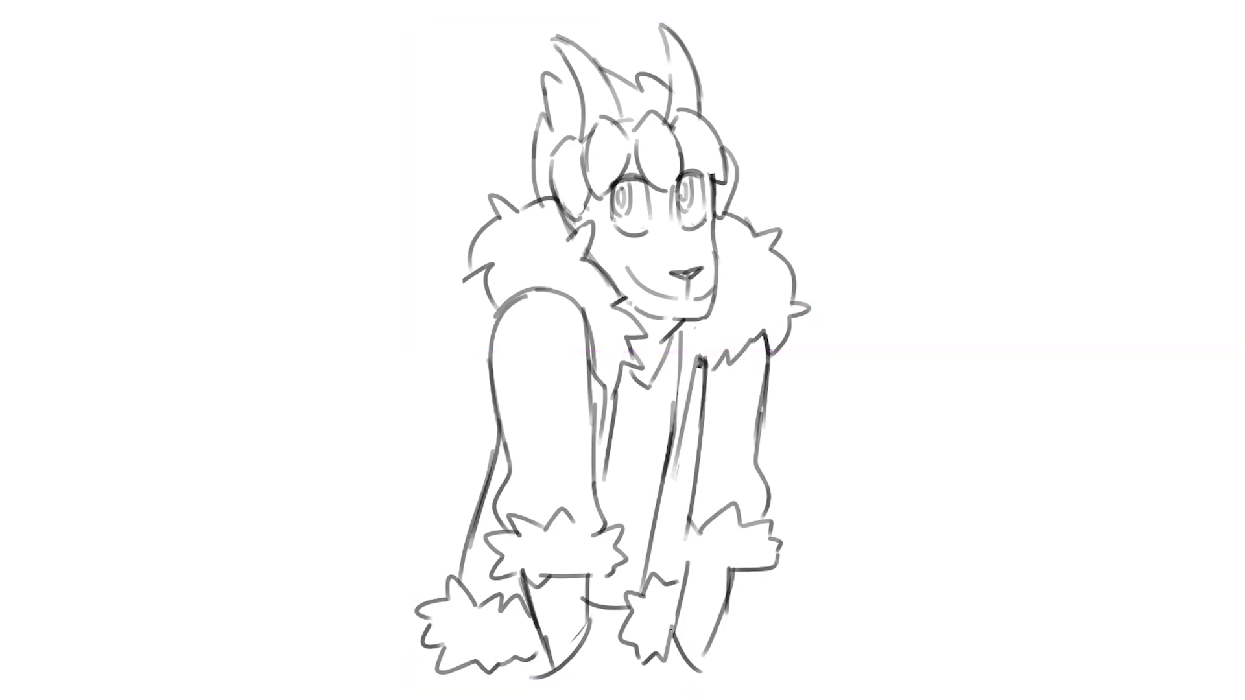
Step: Rough in the leg lines below the jacket and erase the near wrist together with its pocket edge
left_click_drag(671, 631, 721, 699)
left_click_drag(468, 655, 462, 699)
key("e")
mouse_move(585, 639)
left_mouse_down()
mouse_move(543, 672)
mouse_move(536, 600)
mouse_move(583, 637)
left_mouse_up()
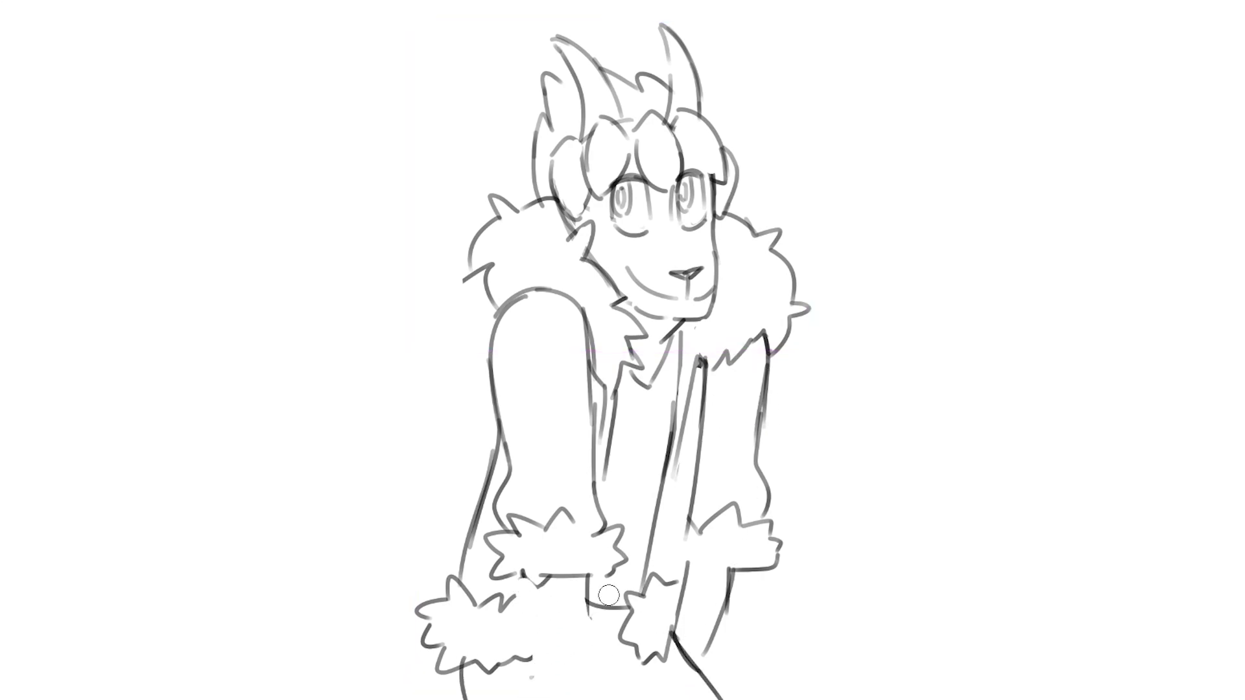
left_click_drag(679, 636, 715, 693)
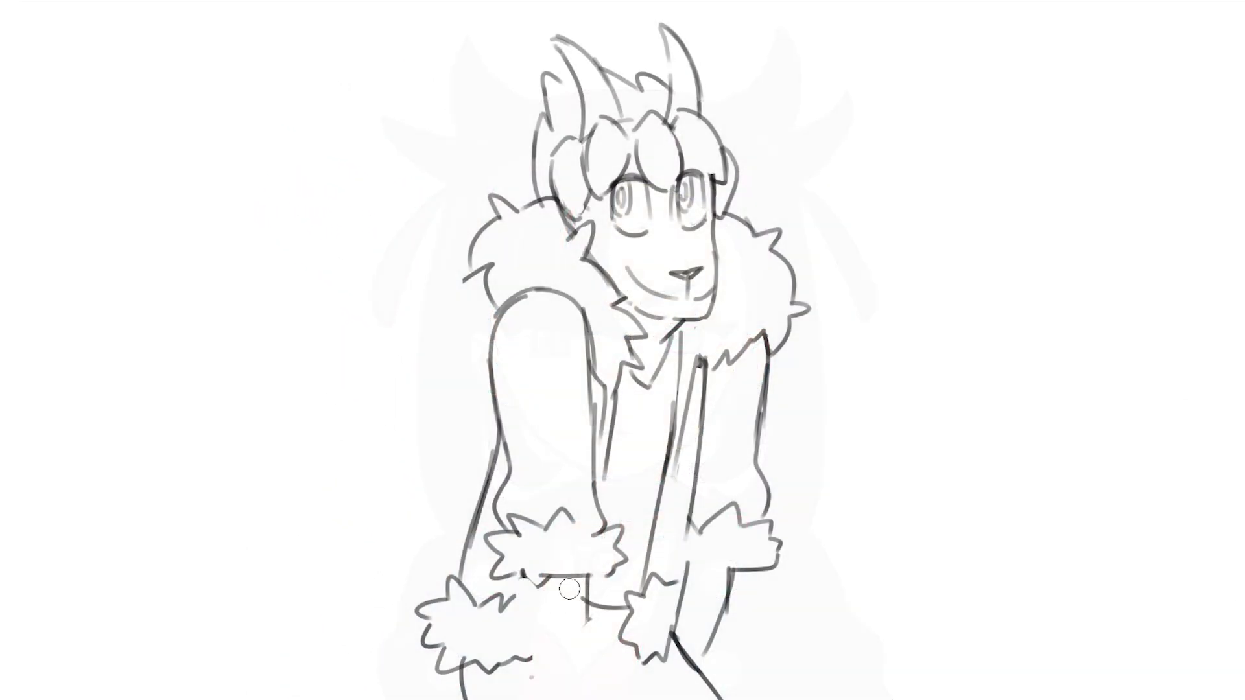
left_click_drag(506, 662, 527, 699)
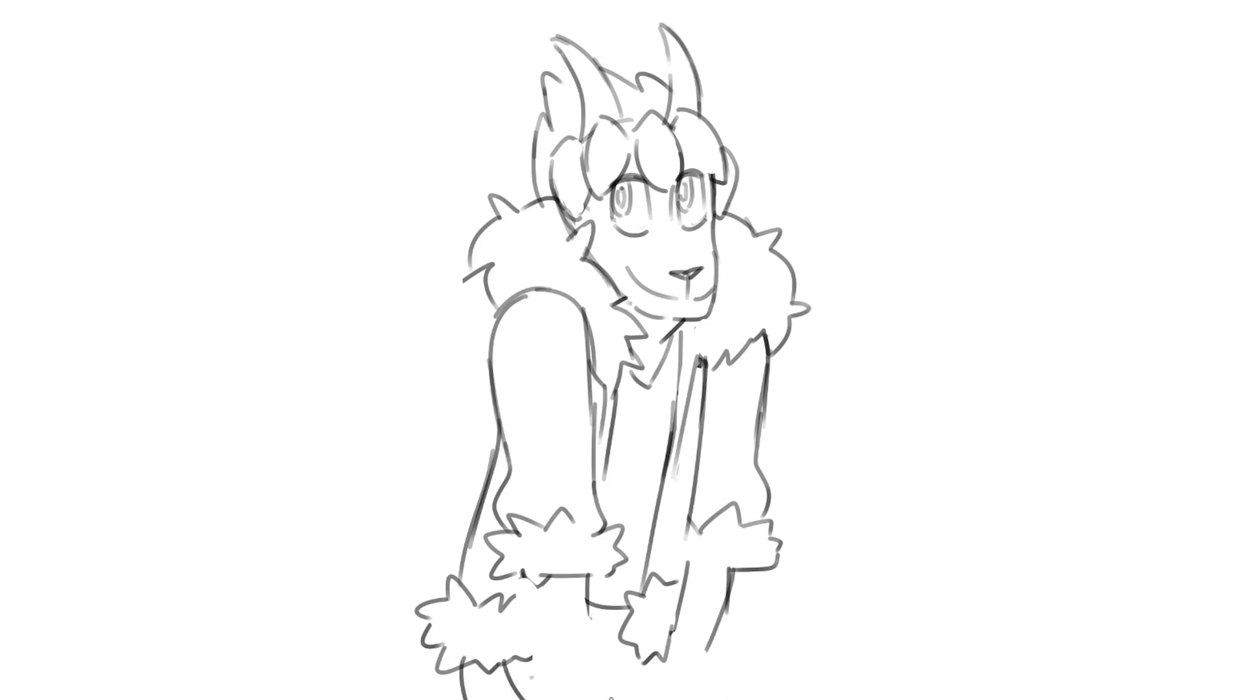
Step: Redraw the near wrist as two lines running from the fur cuff into a slanted pocket edge
left_click_drag(600, 626, 552, 689)
left_click_drag(531, 583, 558, 678)
left_click_drag(577, 570, 579, 650)
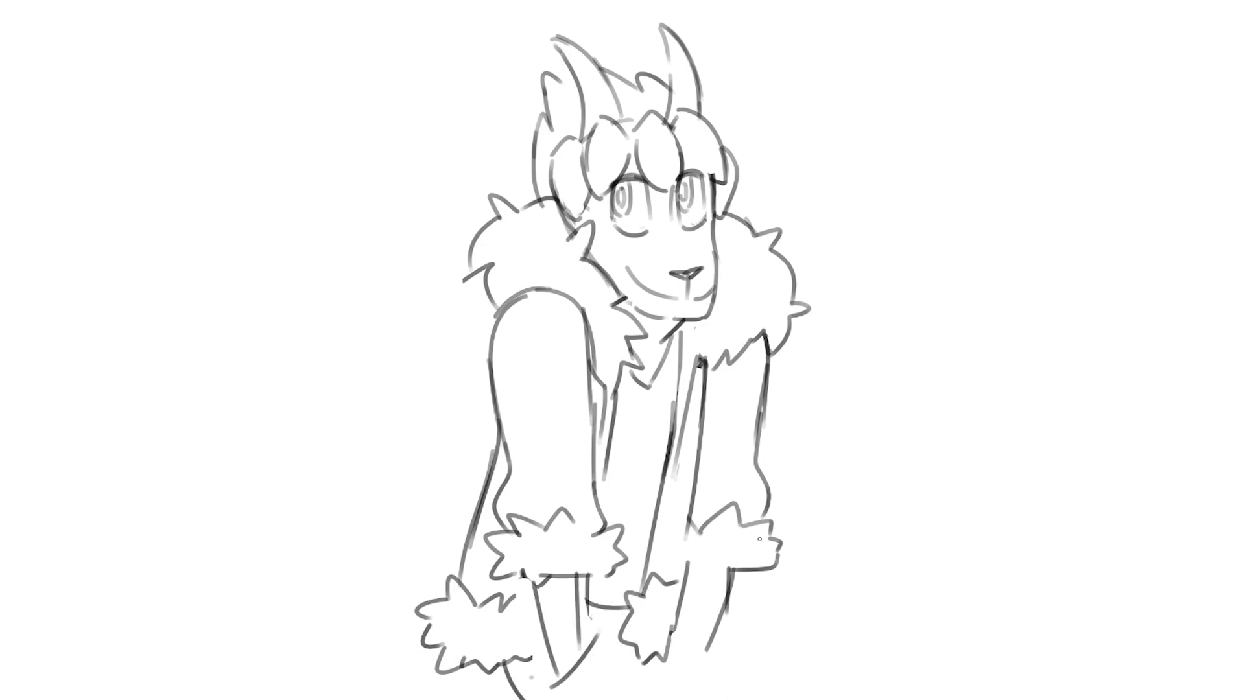
Step: Erase the front fur hem and slanted chest line, and redraw the shirt with a straight far side and curved hem
key("e")
mouse_move(646, 578)
left_mouse_down()
mouse_move(623, 620)
mouse_move(648, 656)
left_mouse_up()
mouse_move(656, 583)
left_mouse_down()
mouse_move(667, 587)
mouse_move(673, 415)
left_mouse_up()
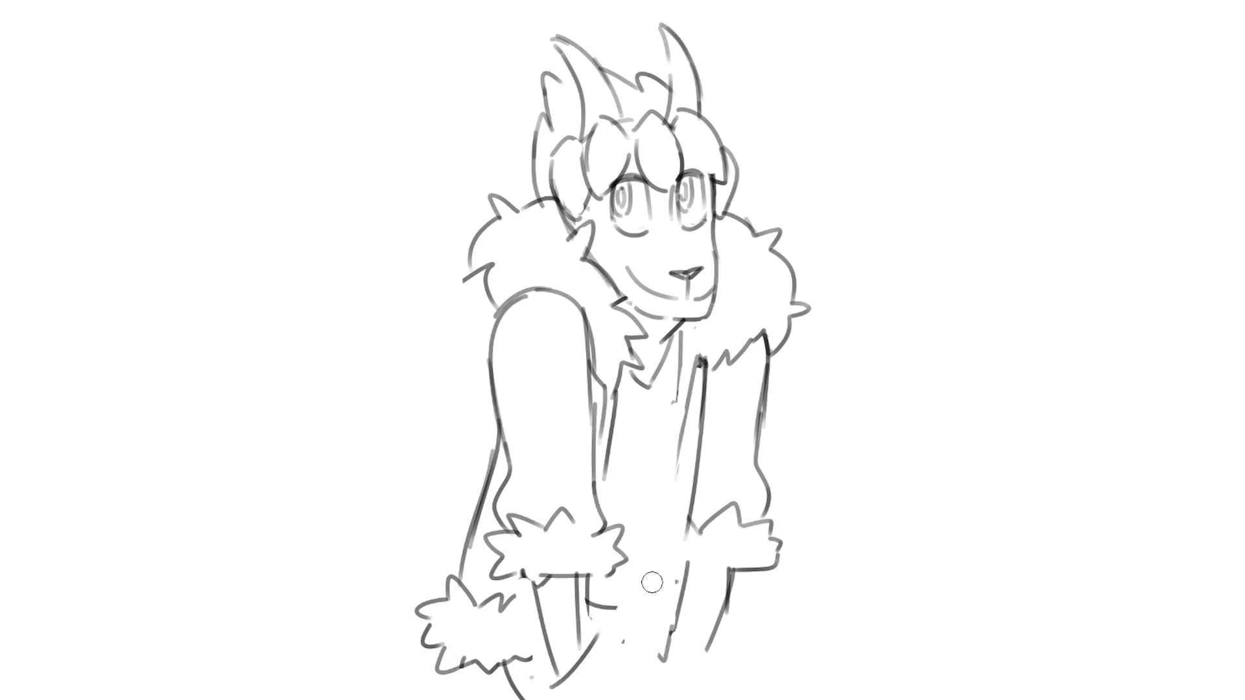
key("b")
left_click_drag(681, 350, 678, 545)
left_click_drag(581, 603, 677, 591)
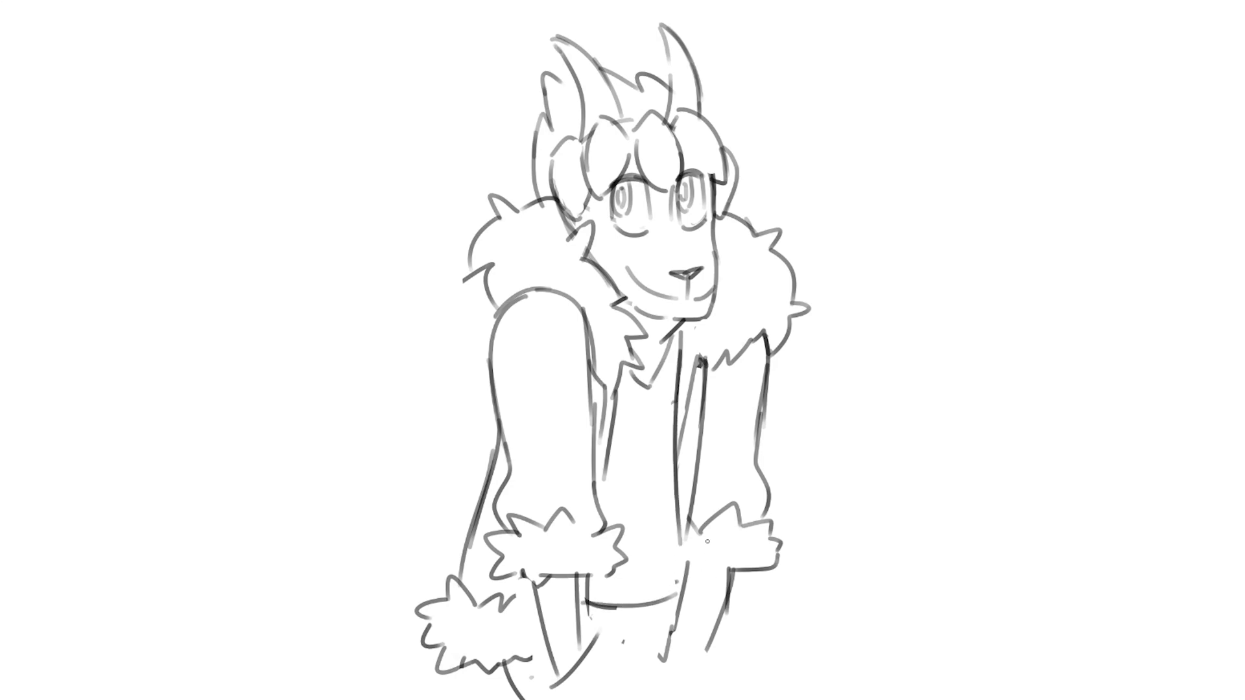
Step: Strengthen the near pocket's curved edge and erase the leftover strokes below the shirt hem
mouse_move(596, 616)
left_mouse_down()
mouse_move(571, 671)
mouse_move(532, 699)
left_mouse_up()
key("e")
left_click_drag(662, 661, 661, 643)
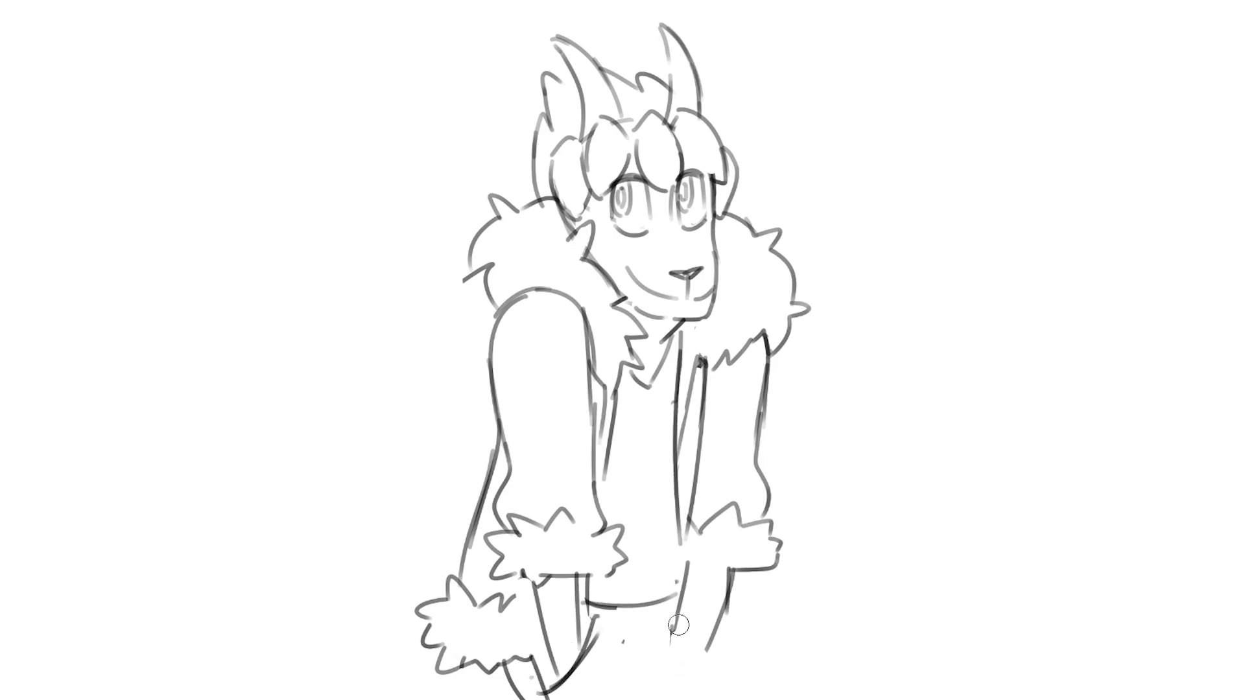
left_click(675, 581)
Step: Draw a slanted inner leg line running down from the middle of the shirt hem
left_click_drag(664, 602, 668, 691)
key("e")
key("ctrl+z")
left_click_drag(651, 601, 676, 699)
Step: Erase the old far forearm lines and add a second inner leg line beside the first
key("e")
left_click_drag(677, 629, 683, 602)
left_click_drag(707, 648, 726, 625)
key("e")
mouse_move(693, 554)
left_mouse_down()
mouse_move(689, 605)
mouse_move(683, 588)
mouse_move(695, 608)
mouse_move(636, 603)
mouse_move(655, 672)
left_mouse_up()
left_click_drag(639, 628, 678, 699)
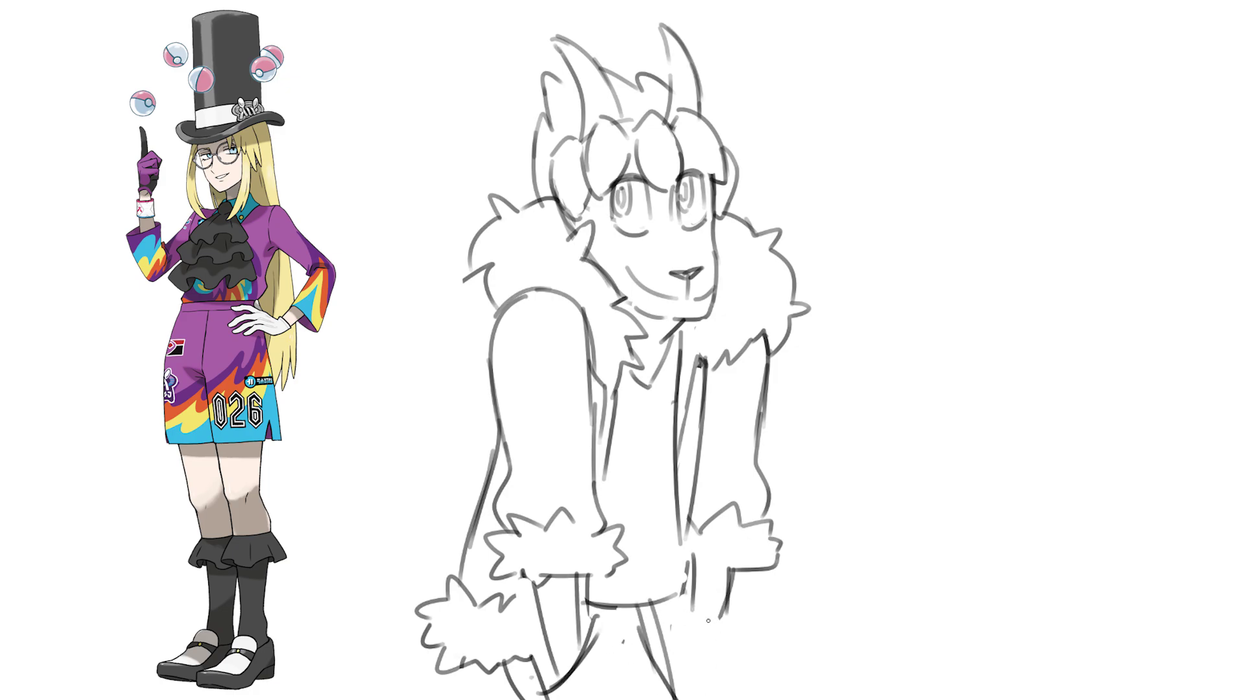
Step: Redraw the far forearm below its cuff, add the far leg's outer edge, and clean up the overlap
left_click_drag(733, 570, 708, 657)
left_click_drag(686, 592, 698, 699)
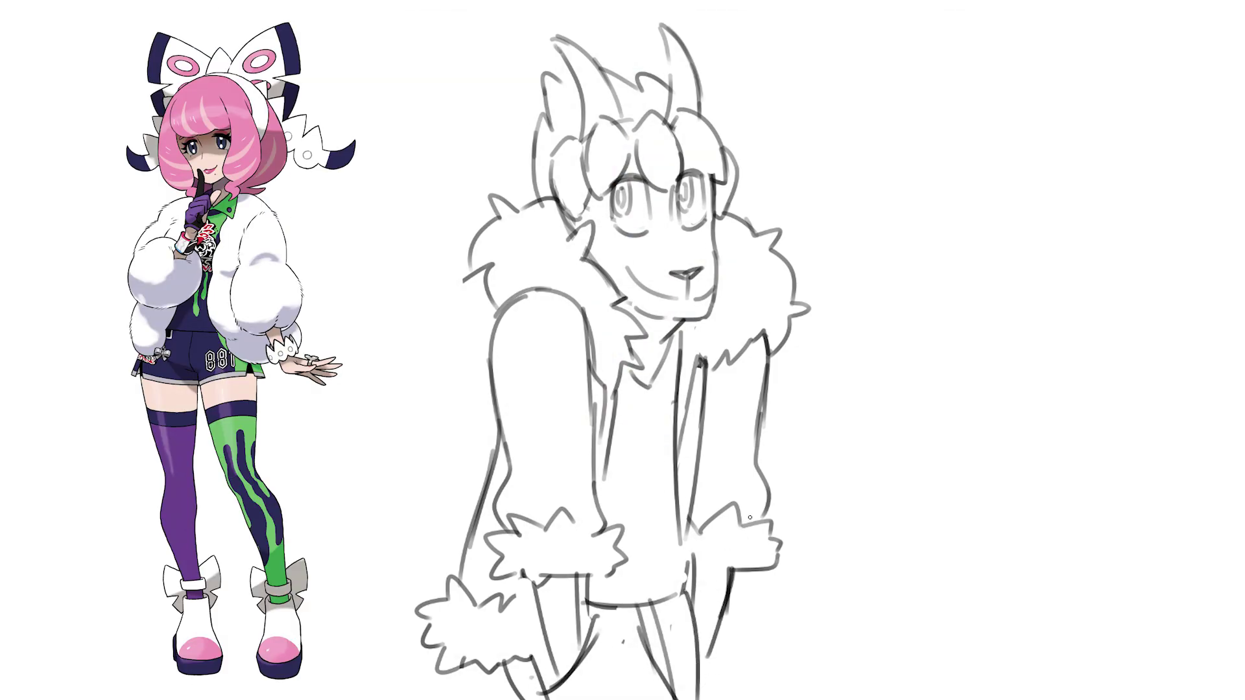
key("e")
mouse_move(701, 582)
left_mouse_down()
mouse_move(731, 553)
mouse_move(717, 569)
mouse_move(742, 574)
mouse_move(702, 660)
left_mouse_up()
key("b")
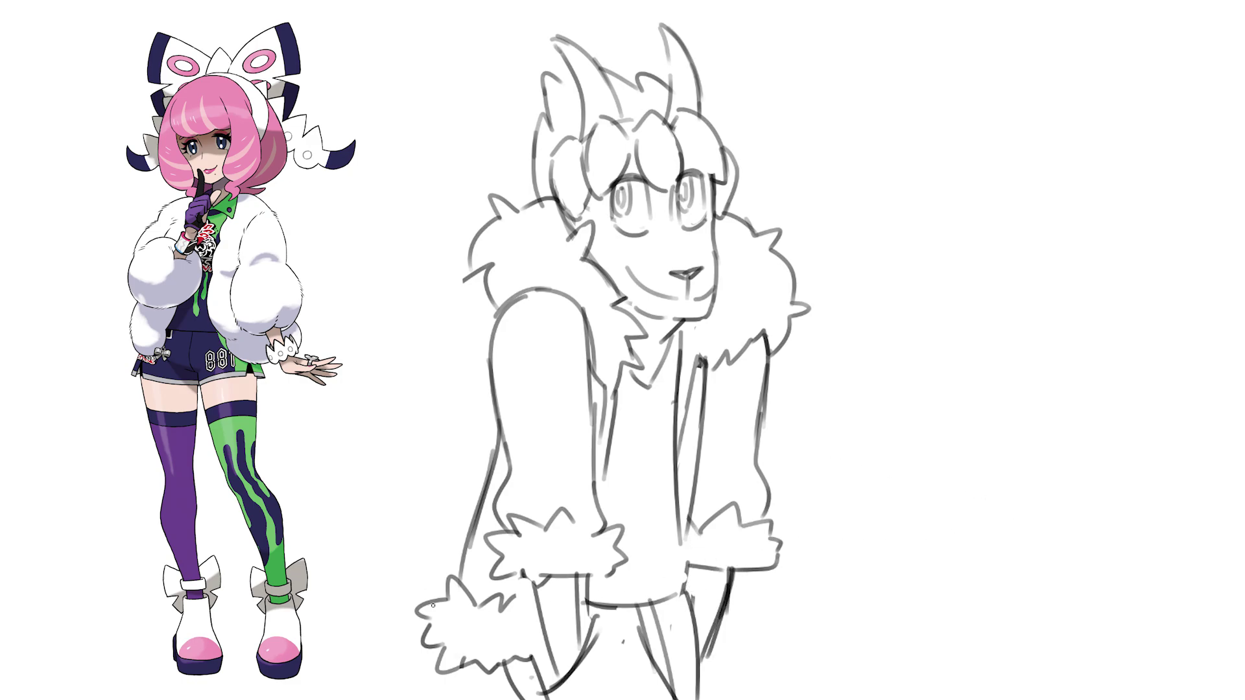
left_click_drag(434, 602, 424, 534)
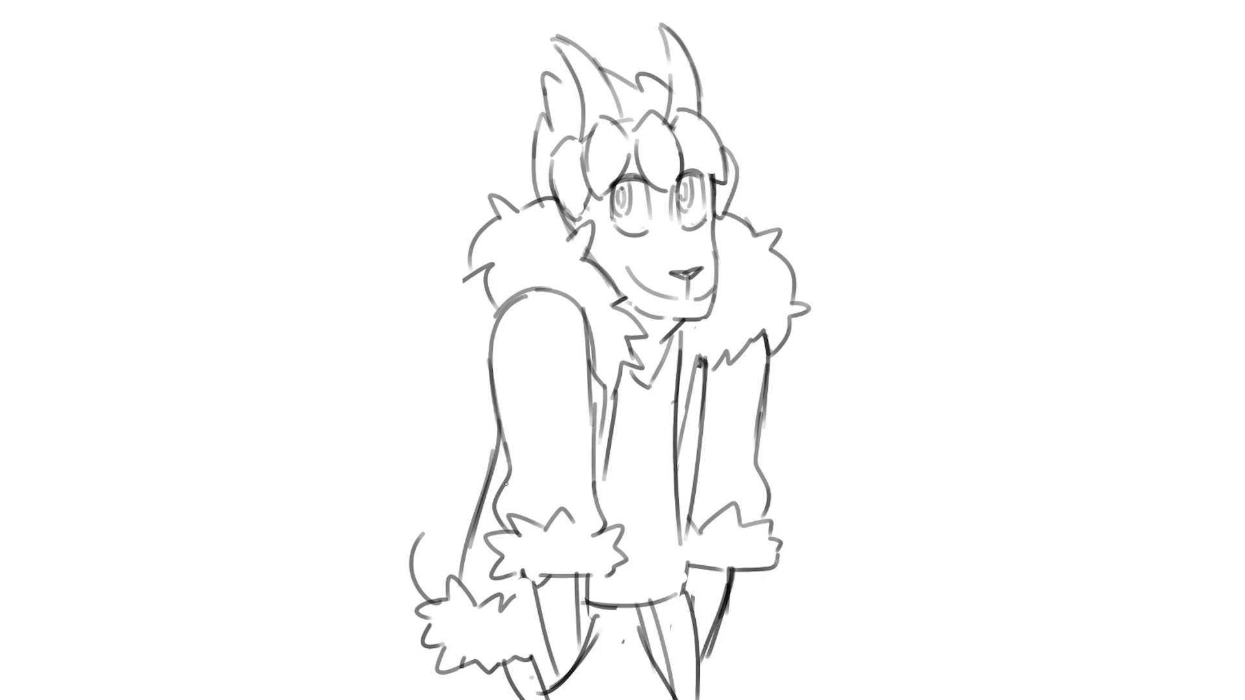
key("ctrl+z")
mouse_move(424, 607)
left_mouse_down()
mouse_move(397, 569)
mouse_move(394, 537)
left_mouse_up()
key("ctrl+z")
Step: Draw a bushy, upturned tail with jagged fur tips behind the jacket's back and erase its overlapping lines
mouse_move(418, 613)
left_mouse_down()
mouse_move(386, 593)
mouse_move(373, 561)
mouse_move(401, 514)
mouse_move(447, 482)
mouse_move(450, 504)
mouse_move(483, 503)
left_mouse_up()
mouse_move(391, 581)
left_mouse_down()
mouse_move(371, 544)
mouse_move(395, 478)
left_mouse_up()
key("e")
mouse_move(386, 549)
left_mouse_down()
mouse_move(408, 487)
mouse_move(414, 511)
mouse_move(434, 509)
mouse_move(447, 486)
mouse_move(436, 511)
mouse_move(466, 505)
left_mouse_up()
key("b")
key("e")
key("b")
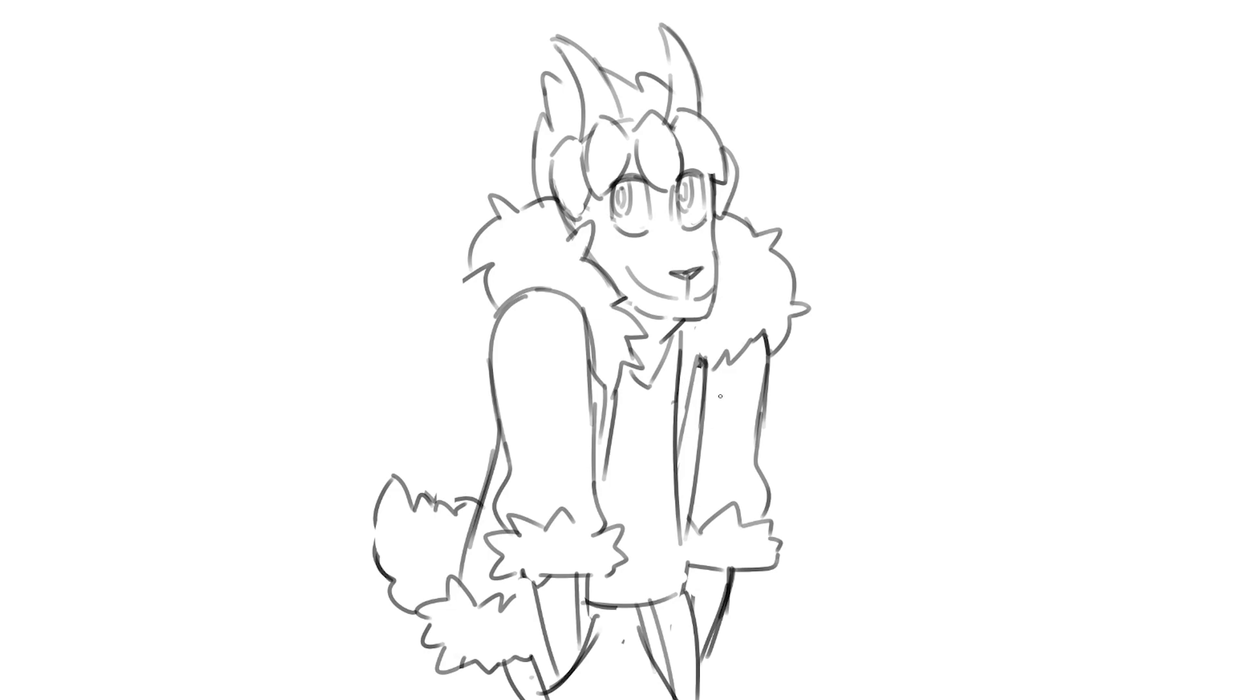
Step: Add a small zipper pull on the jacket's far front edge and tidy the near front edge
mouse_move(690, 401)
left_mouse_down()
mouse_move(709, 401)
mouse_move(688, 430)
mouse_move(694, 470)
mouse_move(712, 422)
mouse_move(691, 413)
mouse_move(706, 420)
left_mouse_up()
key("e")
key("b")
key("e")
mouse_move(604, 387)
left_mouse_down()
mouse_move(597, 471)
mouse_move(602, 442)
left_mouse_up()
key("b")
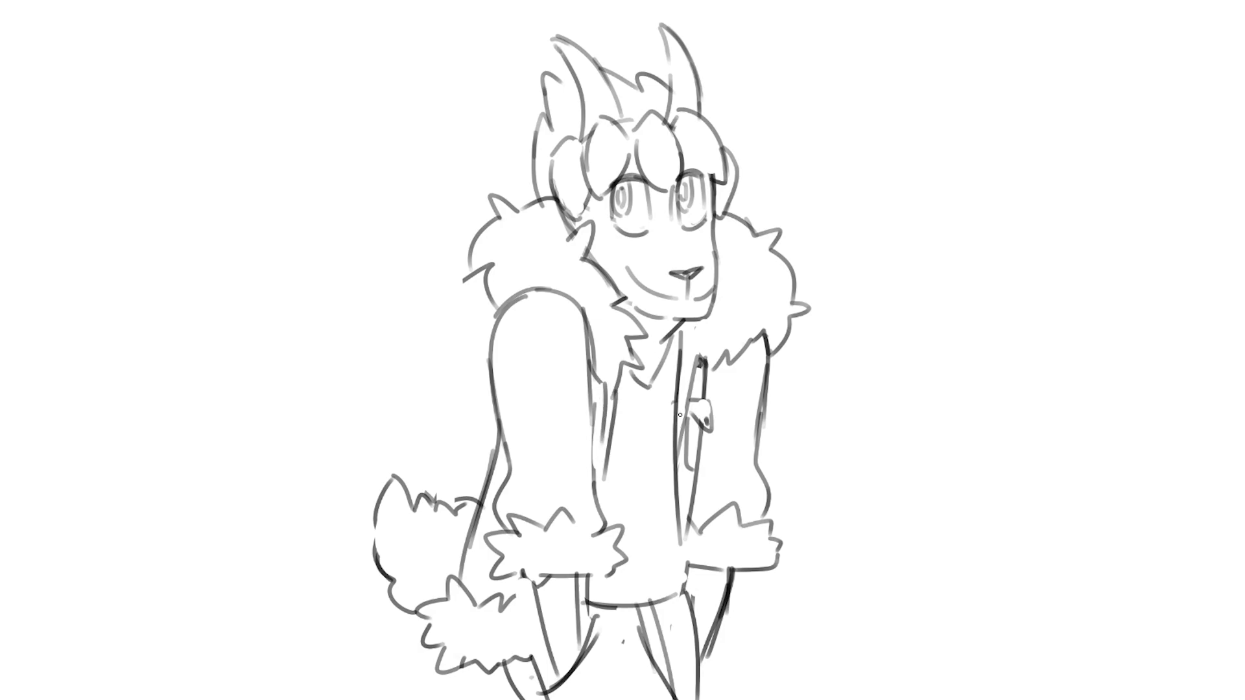
Step: Erase the far jacket panel's inner edge beside the zipper pull and redraw it closer to the shirt
key("e")
left_click_drag(685, 390, 679, 493)
key("b")
left_click_drag(691, 388, 678, 519)
Step: Widen the near wrist by redrawing its inner line along the shirt's edge, and clean up below the cuff
key("e")
left_click_drag(579, 606, 578, 641)
key("b")
left_click_drag(587, 575, 587, 639)
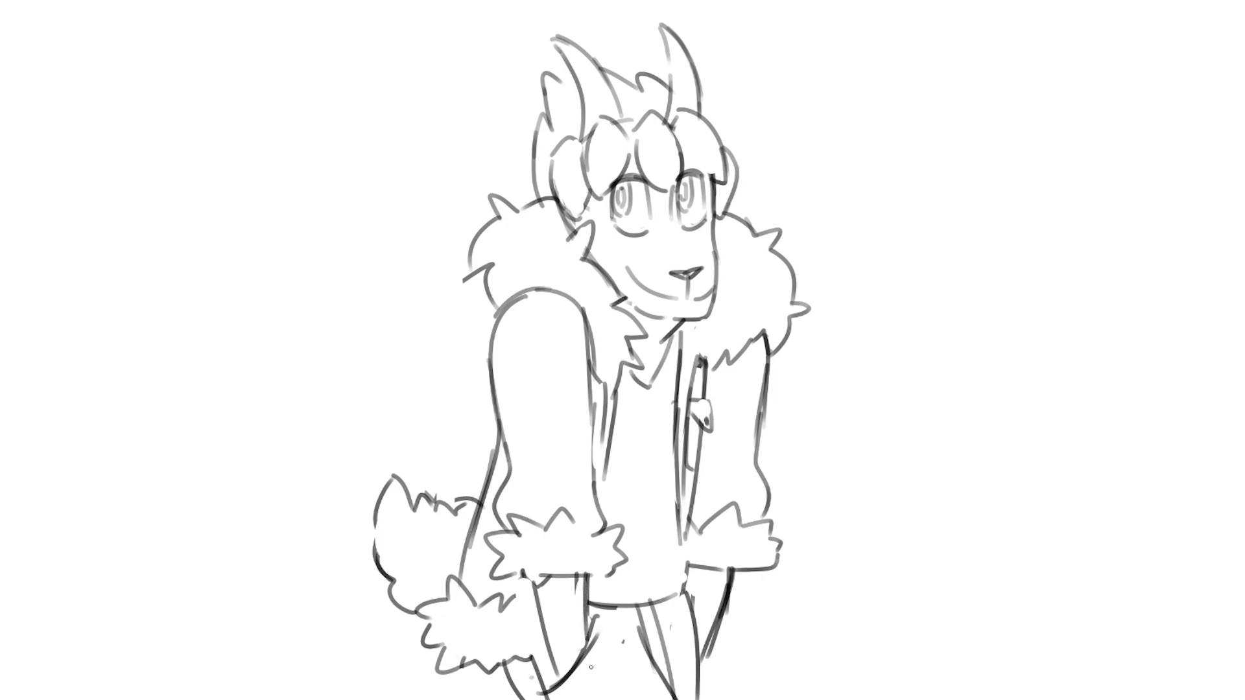
key("e")
left_click_drag(576, 589, 538, 568)
Step: Draw a seam line down the near sleeve from shoulder to cuff and touch up the shirt's side edges
key("e")
left_click_drag(527, 296, 519, 524)
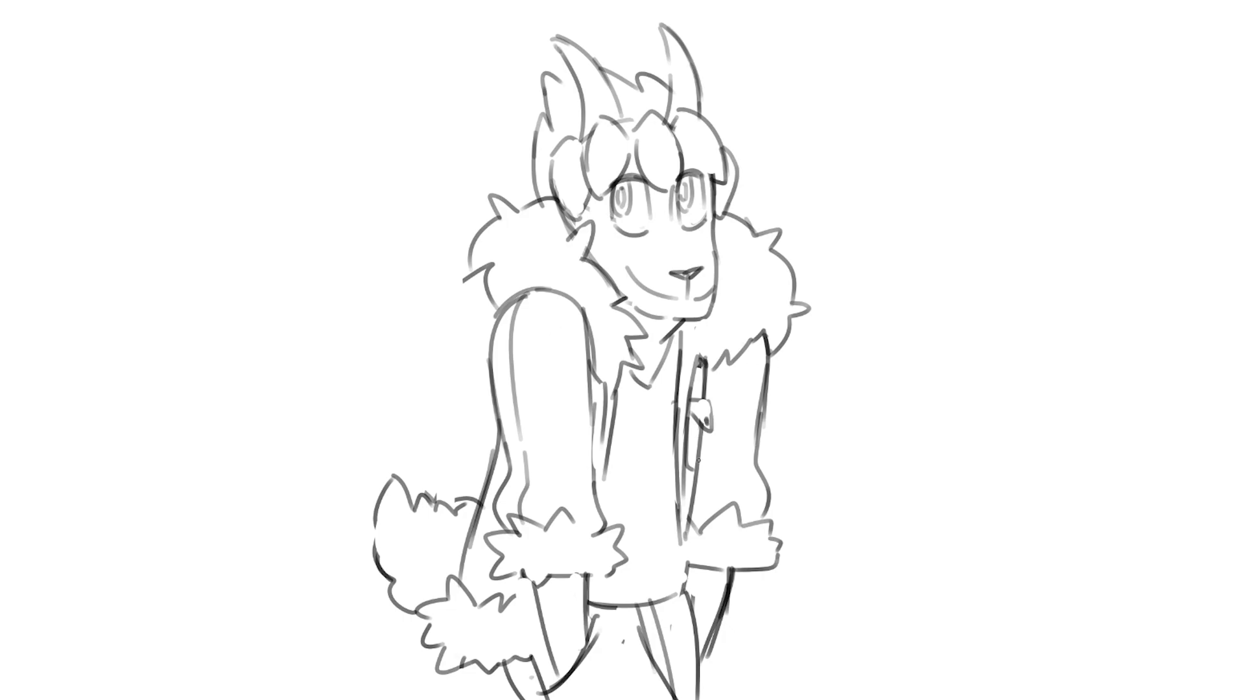
left_click_drag(678, 519, 688, 588)
mouse_move(609, 438)
left_mouse_down()
mouse_move(597, 467)
mouse_move(607, 434)
left_mouse_up()
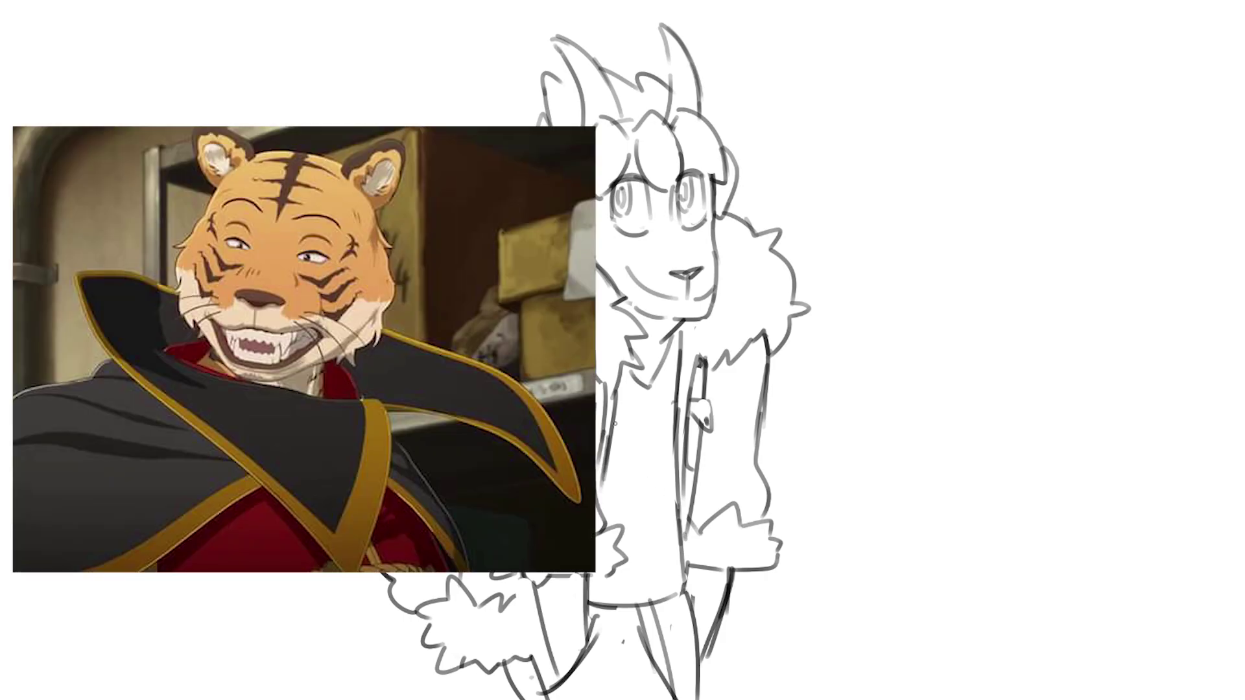
Step: Move the whole sketch slightly to the left
key("v")
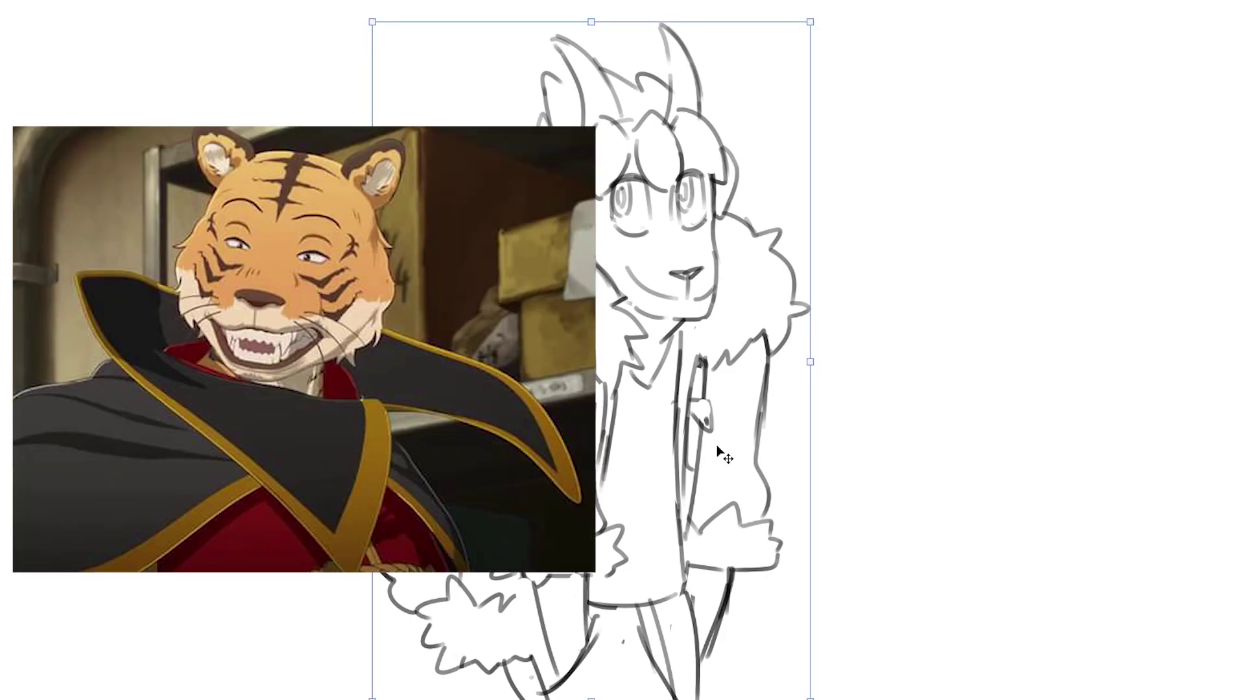
left_click_drag(717, 450, 701, 452)
key("b")
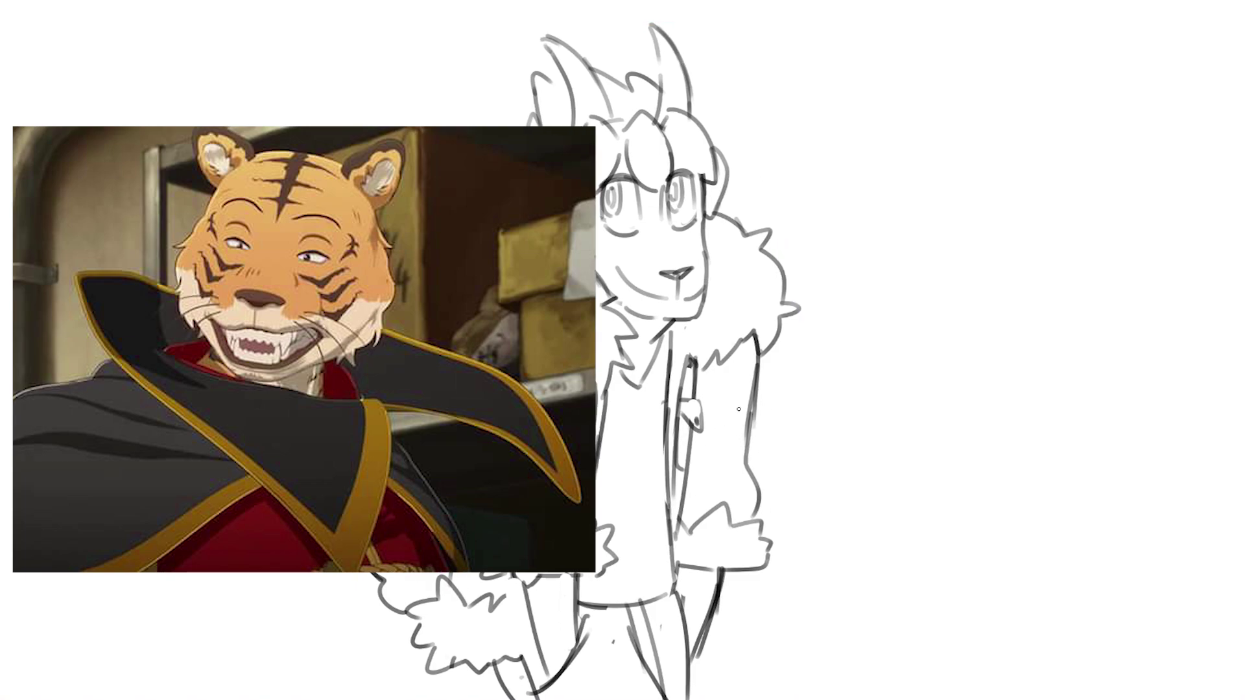
Step: Draw two diamond-shaped sparkles and a small plus sign in the empty space beside the character's head
left_click(777, 147)
mouse_move(796, 119)
left_mouse_down()
mouse_move(815, 153)
mouse_move(778, 151)
left_mouse_up()
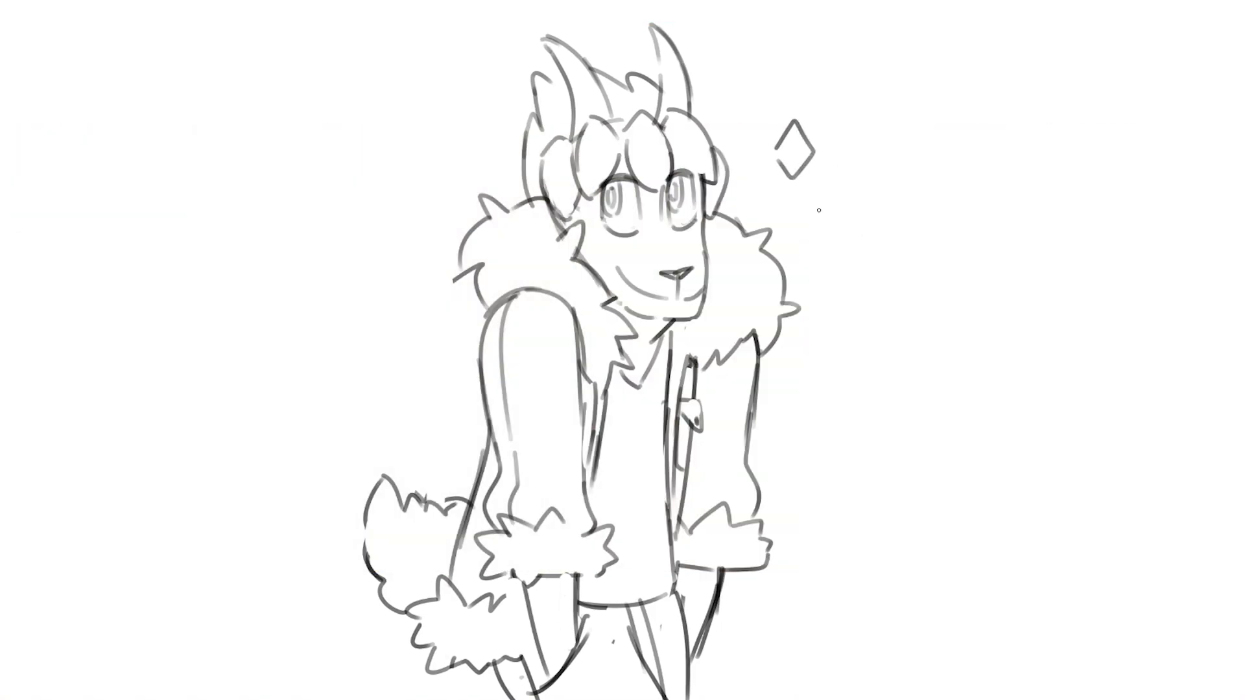
mouse_move(818, 214)
left_mouse_down()
mouse_move(824, 232)
mouse_move(816, 219)
left_mouse_up()
left_click_drag(848, 142, 848, 163)
left_click_drag(838, 154, 856, 153)
Step: Erase the overhanging spike tip on the near fur collar and draw a long background line behind the near sleeve
key("e")
left_click_drag(457, 286, 452, 248)
key("b")
left_click_drag(3, 402, 485, 433)
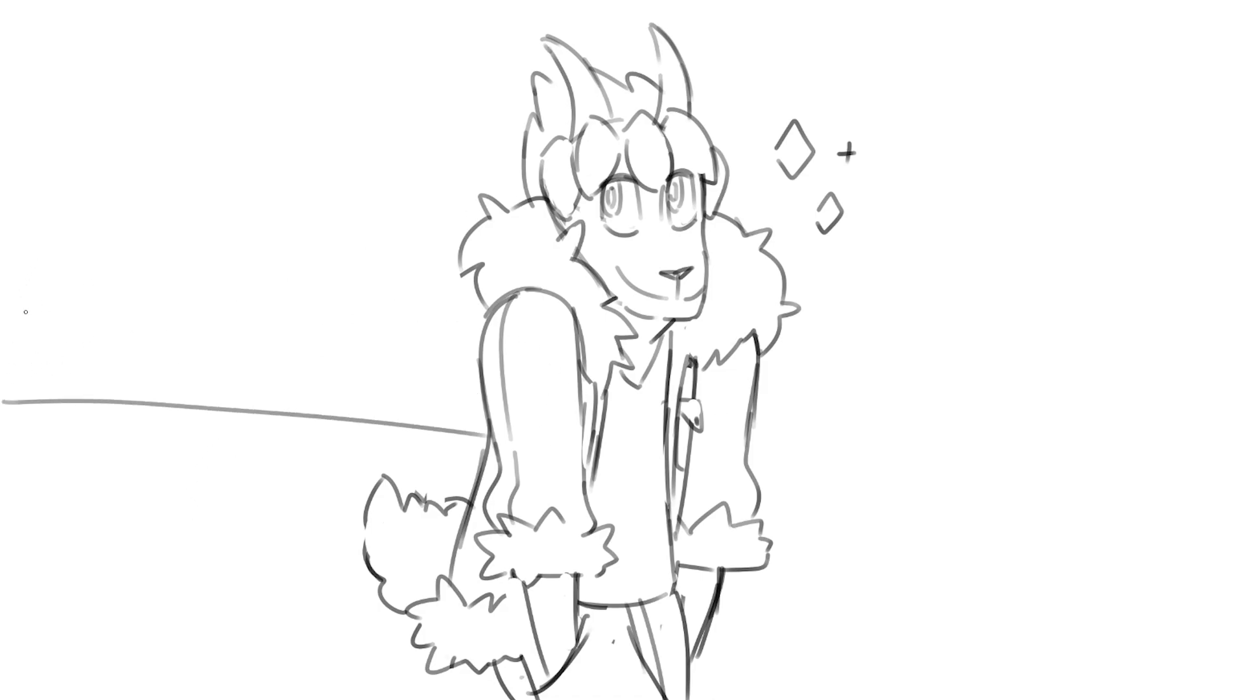
Step: Draw a rail fence behind the near sleeve, with a curved top rail, five posts and a middle rail
mouse_move(4, 316)
left_mouse_down()
mouse_move(314, 343)
mouse_move(450, 366)
left_mouse_up()
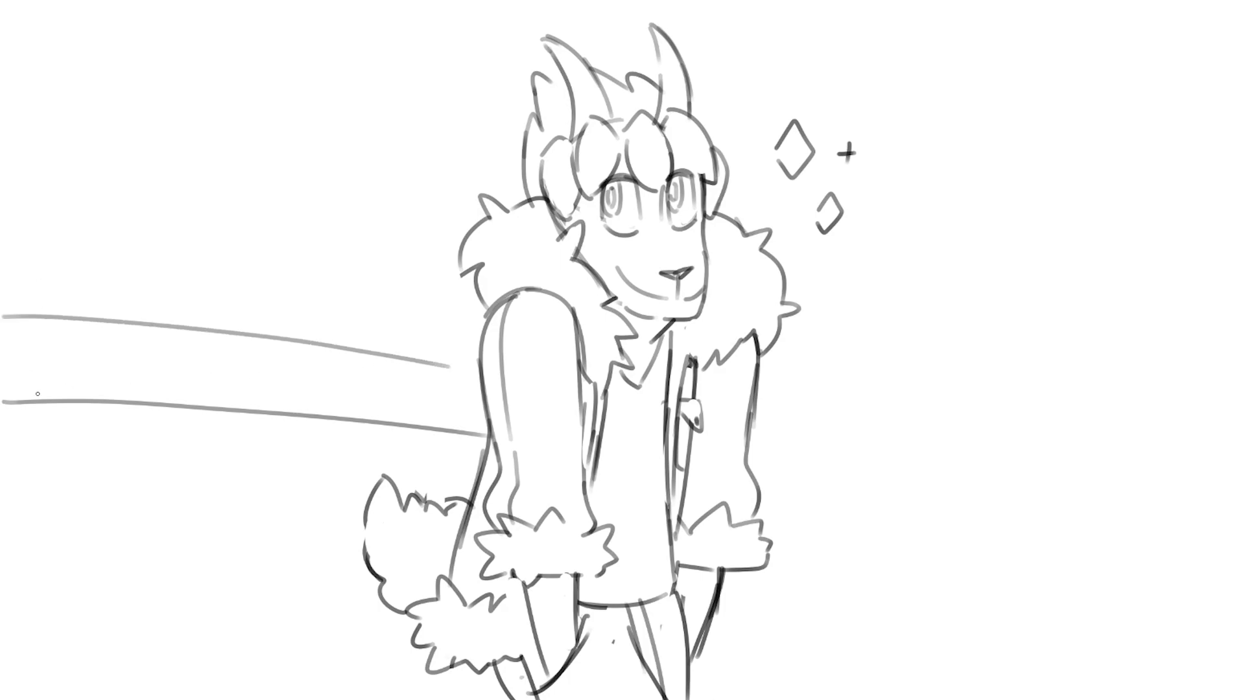
left_click_drag(40, 402, 53, 296)
left_click_drag(129, 413, 130, 297)
mouse_move(4, 368)
left_mouse_down()
mouse_move(232, 380)
mouse_move(224, 309)
left_mouse_up()
left_click_drag(318, 425, 343, 318)
mouse_move(270, 385)
left_mouse_down()
mouse_move(460, 409)
mouse_move(448, 335)
left_mouse_up()
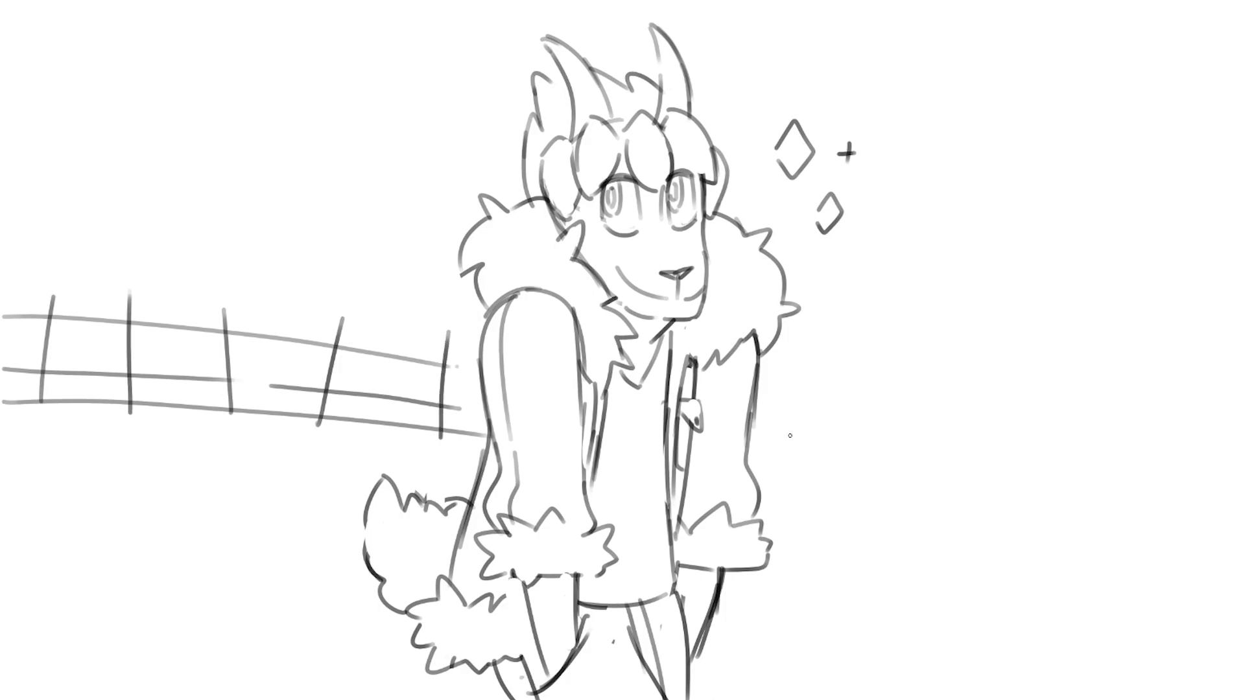
Step: Draw a matching rail fence behind the far sleeve, with a straight base line, posts and two upper rails
left_click_drag(754, 452, 1171, 456)
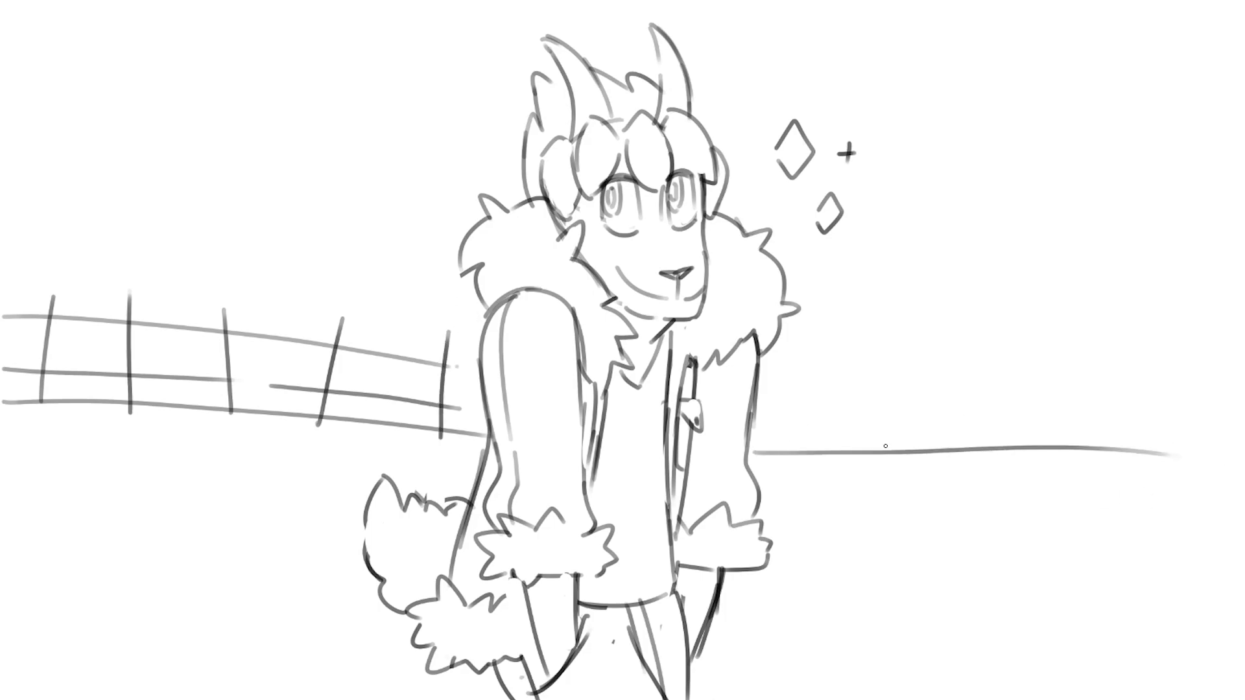
key("ctrl+z")
left_click_drag(754, 449, 1168, 457)
left_click_drag(806, 449, 816, 376)
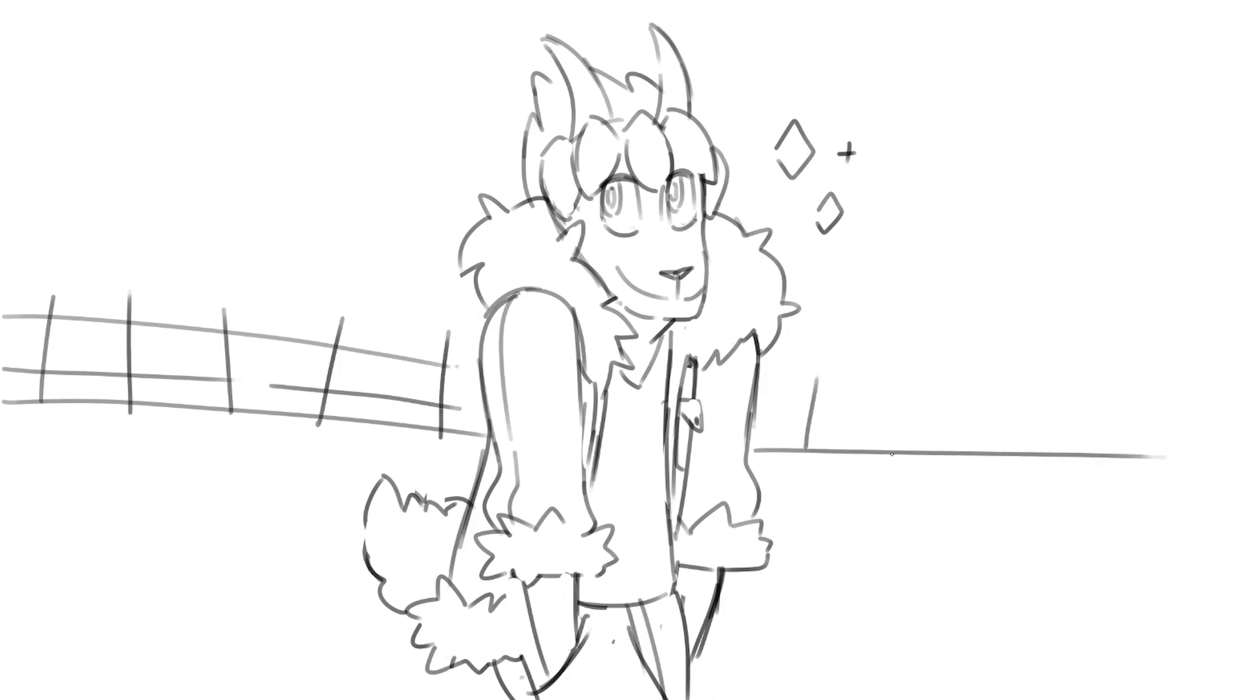
left_click_drag(888, 452, 887, 397)
mouse_move(785, 417)
left_mouse_down()
mouse_move(901, 424)
mouse_move(978, 390)
mouse_move(983, 448)
left_mouse_up()
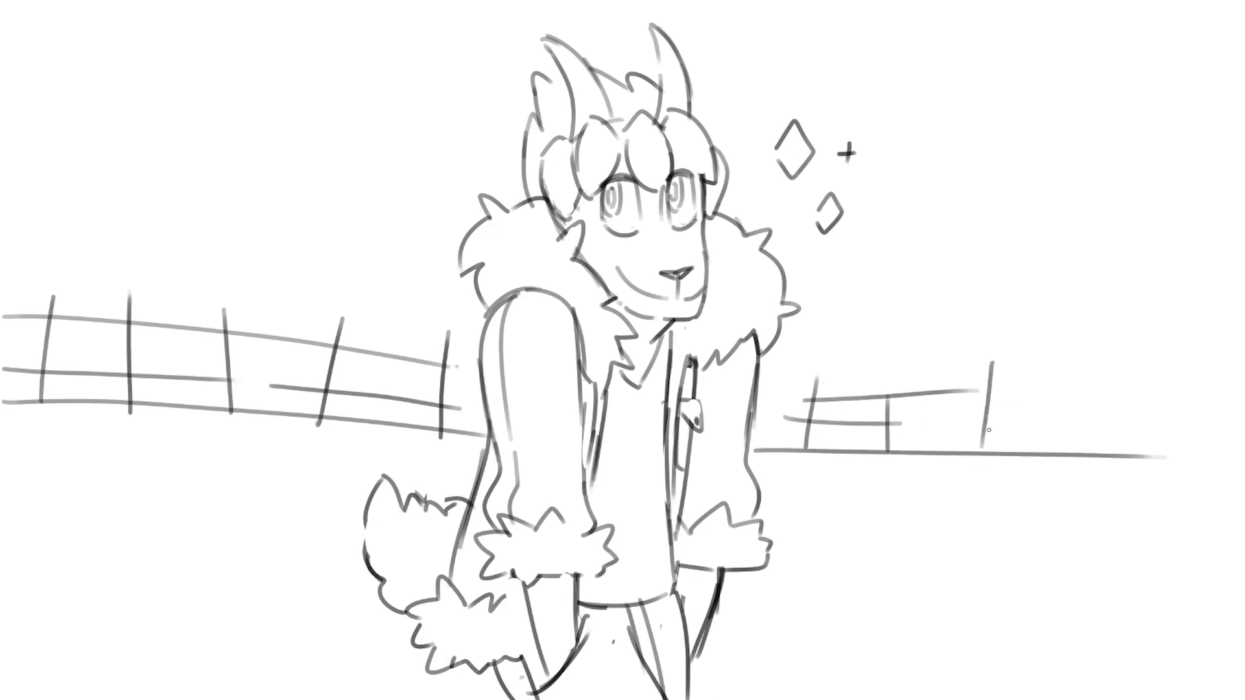
left_click_drag(987, 392, 1213, 406)
left_click_drag(993, 426, 1178, 429)
left_click_drag(1139, 397, 1097, 457)
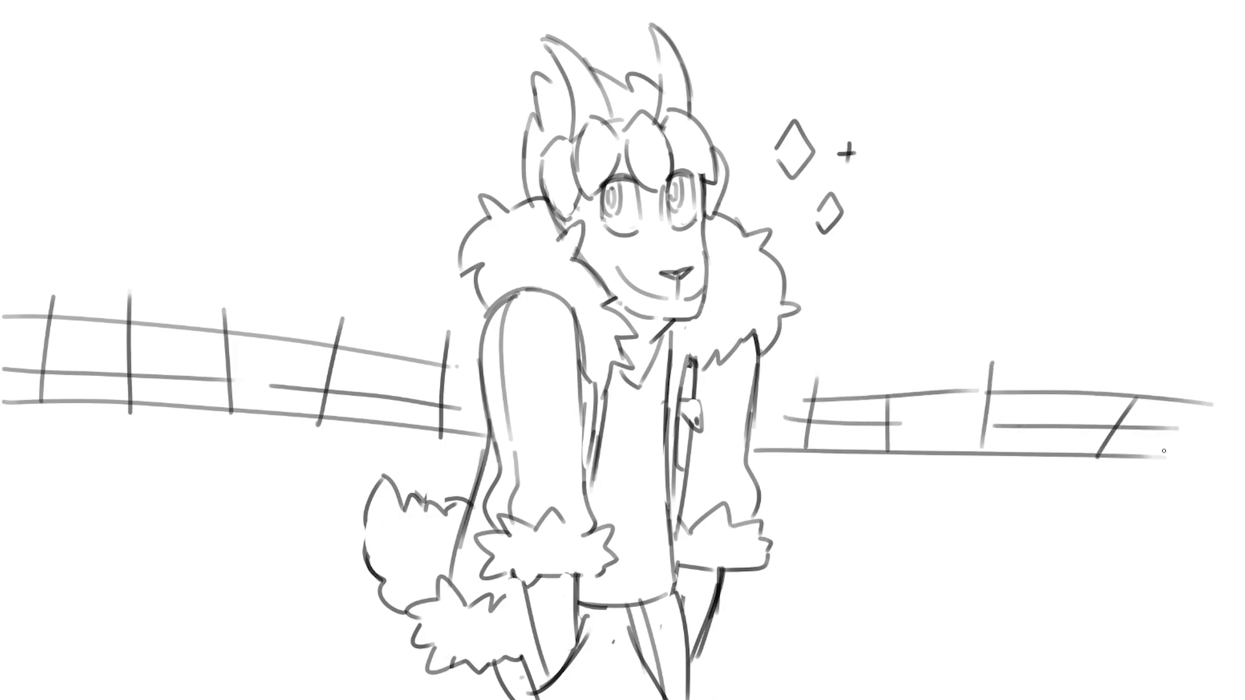
left_click_drag(1177, 433, 1165, 461)
Step: Draw sloping hill outlines with rounded bushes above the fences on both sides of the character
left_click_drag(13, 154, 402, 317)
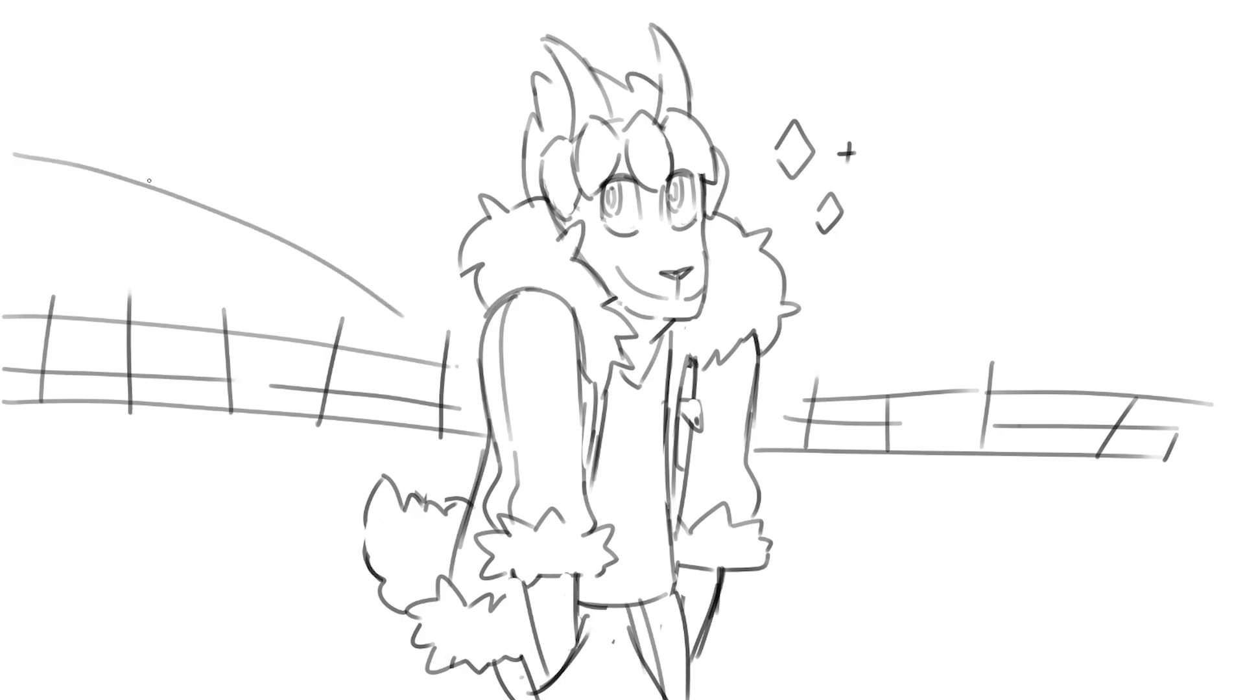
mouse_move(141, 184)
left_mouse_down()
mouse_move(179, 174)
mouse_move(297, 246)
mouse_move(211, 268)
mouse_move(296, 246)
mouse_move(347, 276)
left_mouse_up()
mouse_move(265, 282)
left_mouse_down()
mouse_move(367, 297)
mouse_move(418, 333)
left_mouse_up()
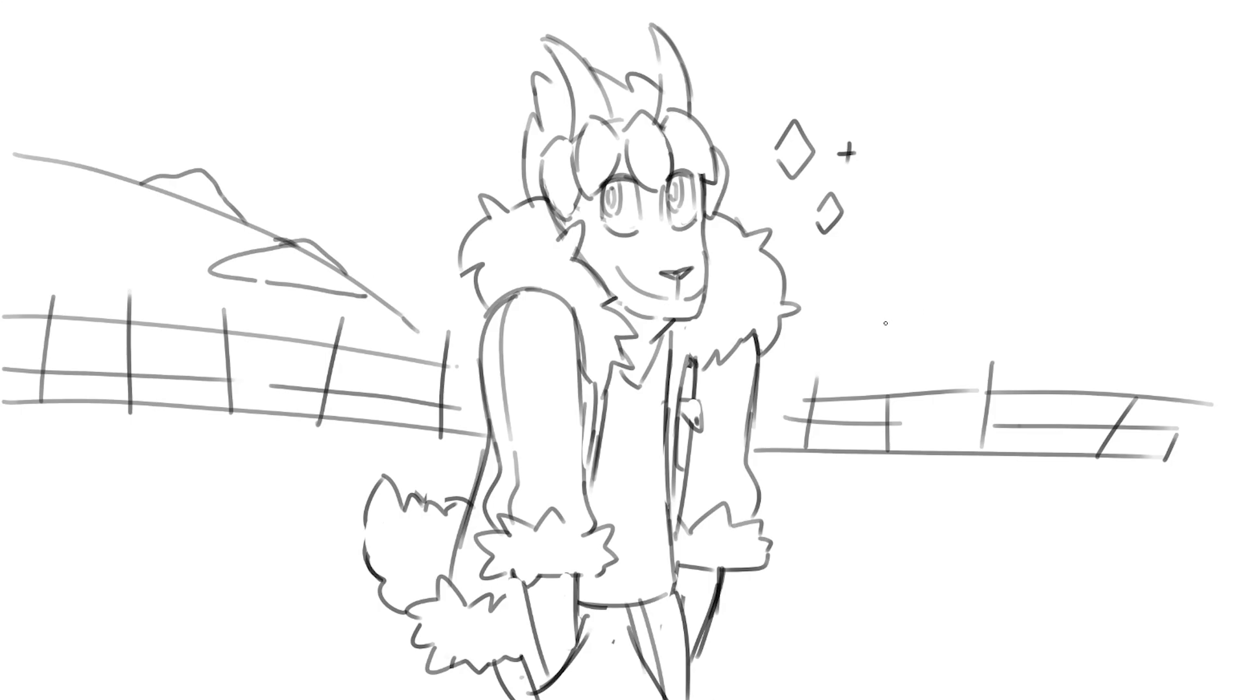
mouse_move(787, 354)
left_mouse_down()
mouse_move(903, 328)
mouse_move(872, 320)
mouse_move(1036, 274)
mouse_move(1244, 281)
left_mouse_up()
key("ctrl+z")
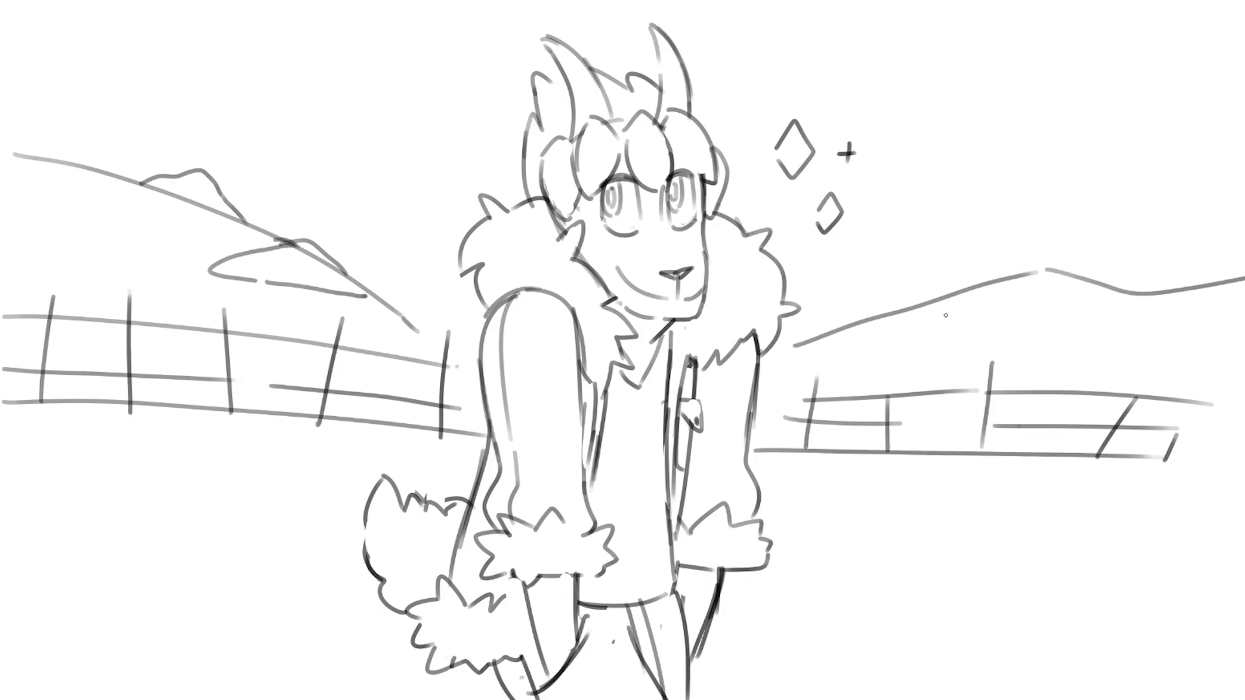
mouse_move(888, 315)
left_mouse_down()
mouse_move(947, 298)
mouse_move(982, 307)
mouse_move(911, 337)
mouse_move(1016, 326)
mouse_move(991, 314)
left_mouse_up()
left_click_drag(1096, 276, 1167, 286)
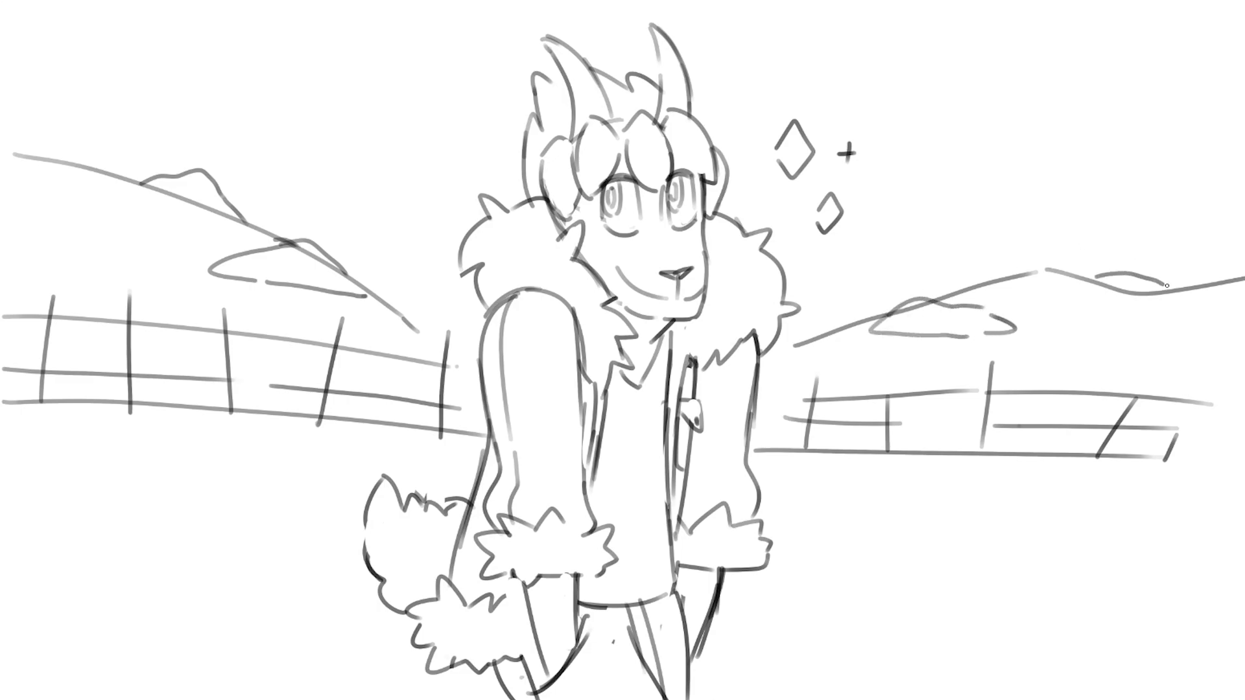
Step: Outline a cloud in each upper corner of the sky and add small grass marks on the ground
mouse_move(1208, 186)
left_mouse_down()
mouse_move(1096, 188)
mouse_move(967, 159)
mouse_move(909, 10)
left_mouse_up()
mouse_move(20, 85)
left_mouse_down()
mouse_move(214, 62)
mouse_move(260, 16)
left_mouse_up()
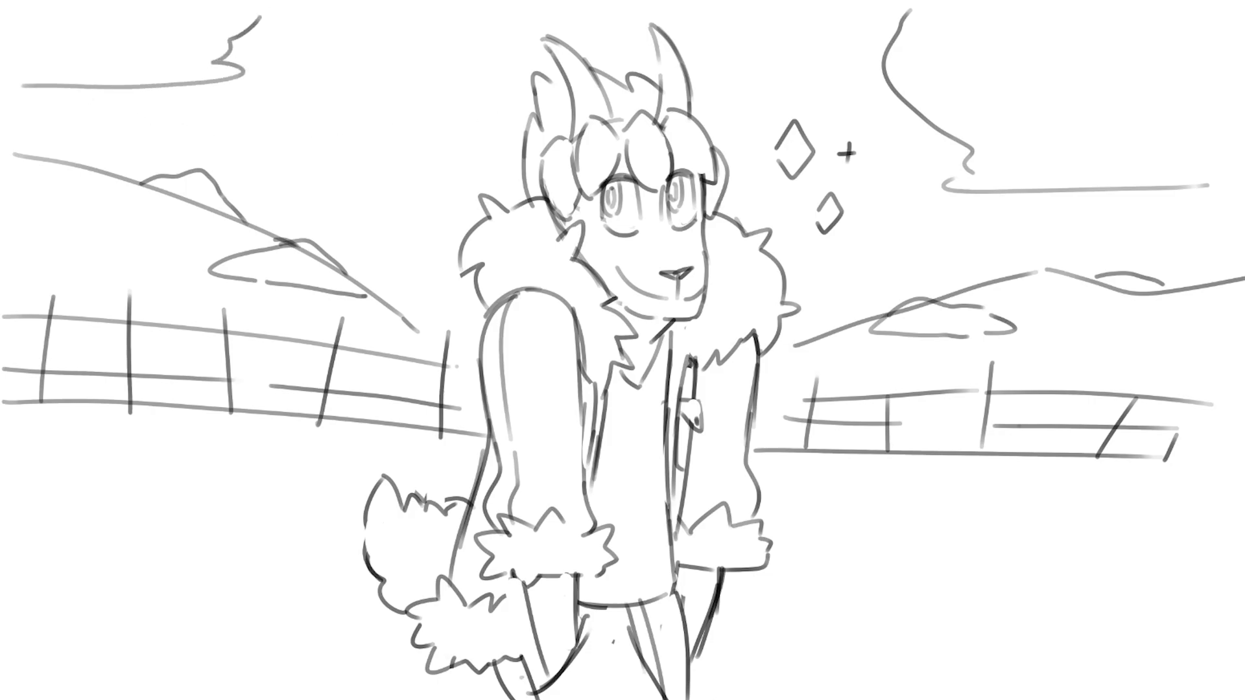
left_click_drag(79, 566, 85, 582)
left_click_drag(102, 567, 105, 580)
left_click_drag(140, 553, 141, 563)
left_click_drag(255, 646, 258, 657)
left_click_drag(273, 652, 280, 664)
mouse_move(1019, 588)
left_mouse_down()
mouse_move(1014, 598)
mouse_move(1041, 598)
left_mouse_up()
left_click_drag(1148, 600, 1149, 606)
left_click_drag(1156, 620, 1148, 627)
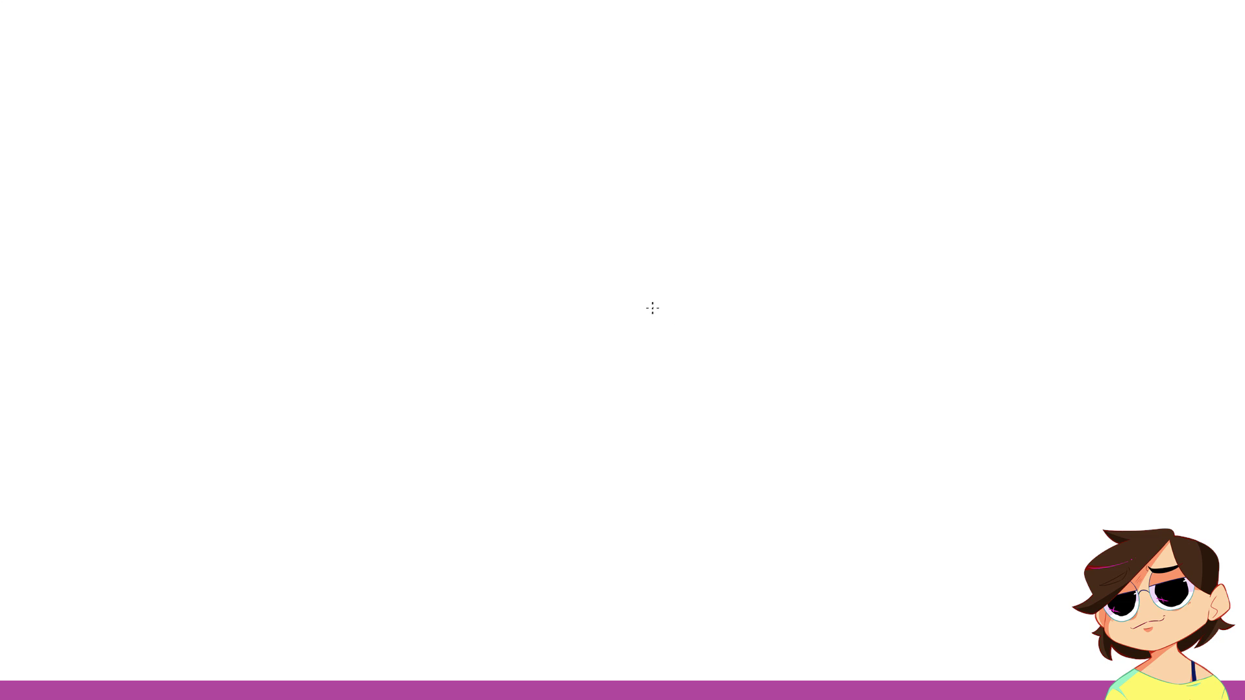
Step: On a blank canvas, lightly rough in a new character's round head, protruding muzzle, neck and sloping shoulder line
mouse_move(583, 227)
left_mouse_down()
mouse_move(683, 83)
mouse_move(583, 238)
left_mouse_up()
mouse_move(635, 66)
left_mouse_down()
mouse_move(579, 112)
mouse_move(615, 84)
mouse_move(565, 138)
left_mouse_up()
left_click_drag(590, 187, 521, 225)
left_click_drag(565, 128, 553, 80)
left_click_drag(768, 44, 767, 224)
mouse_move(656, 351)
left_mouse_down()
mouse_move(647, 412)
mouse_move(508, 542)
mouse_move(833, 395)
left_mouse_up()
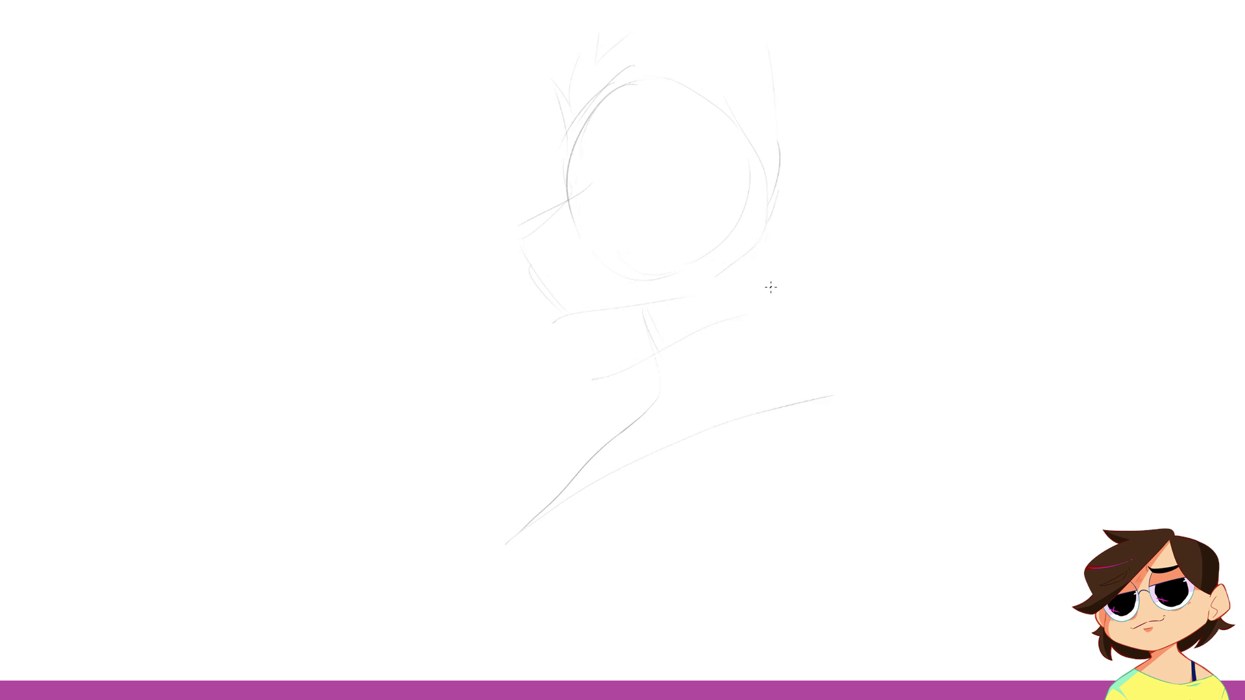
Step: Rough in the back of the neck, the chest curve and the rounded near shoulder
left_click_drag(772, 224, 816, 397)
left_click_drag(557, 458, 517, 651)
left_click_drag(592, 565, 798, 576)
left_click_drag(730, 453, 855, 391)
left_click_drag(877, 385, 892, 462)
mouse_move(804, 366)
left_mouse_down()
mouse_move(890, 398)
mouse_move(872, 517)
left_mouse_up()
Step: Redraw the head circle smaller, erase the old lines in front of it, and block in a boxy muzzle
left_click_drag(709, 120, 590, 195)
left_click_drag(661, 89, 740, 191)
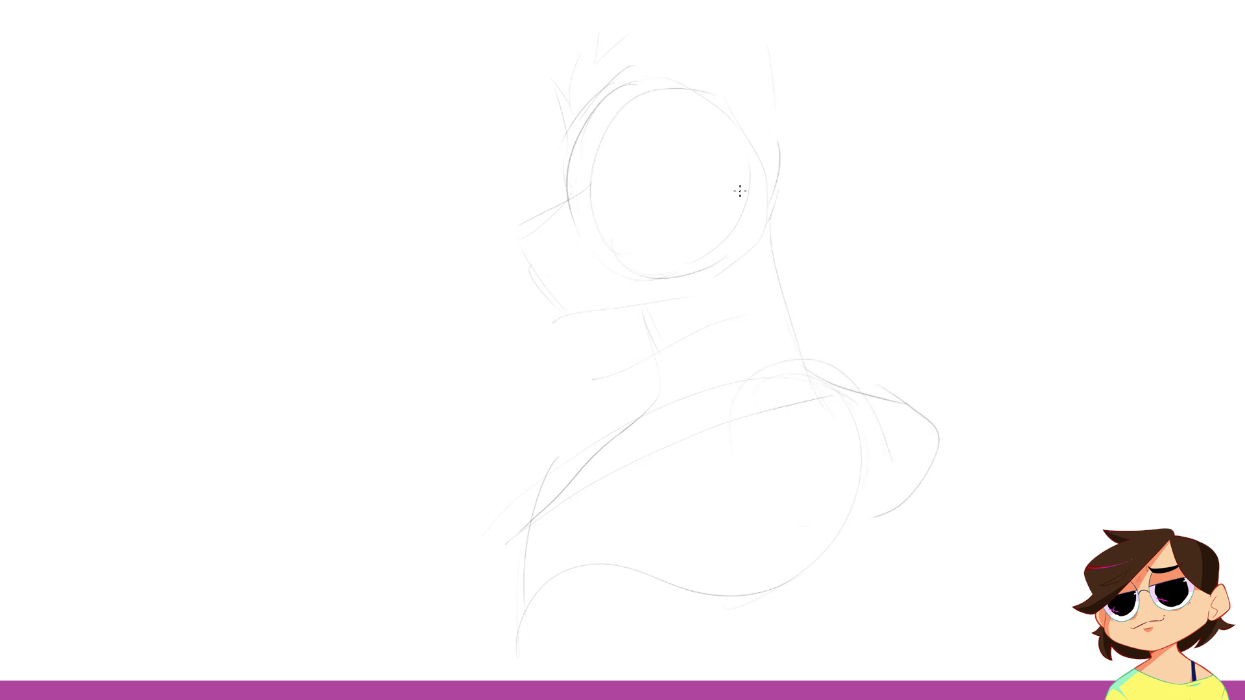
key("e")
mouse_move(590, 147)
left_mouse_down()
mouse_move(609, 65)
mouse_move(573, 71)
mouse_move(564, 220)
left_mouse_up()
left_click_drag(616, 83, 658, 76)
key("b")
mouse_move(524, 235)
left_mouse_down()
mouse_move(613, 206)
mouse_move(628, 268)
mouse_move(552, 318)
left_mouse_up()
left_click_drag(553, 318, 628, 300)
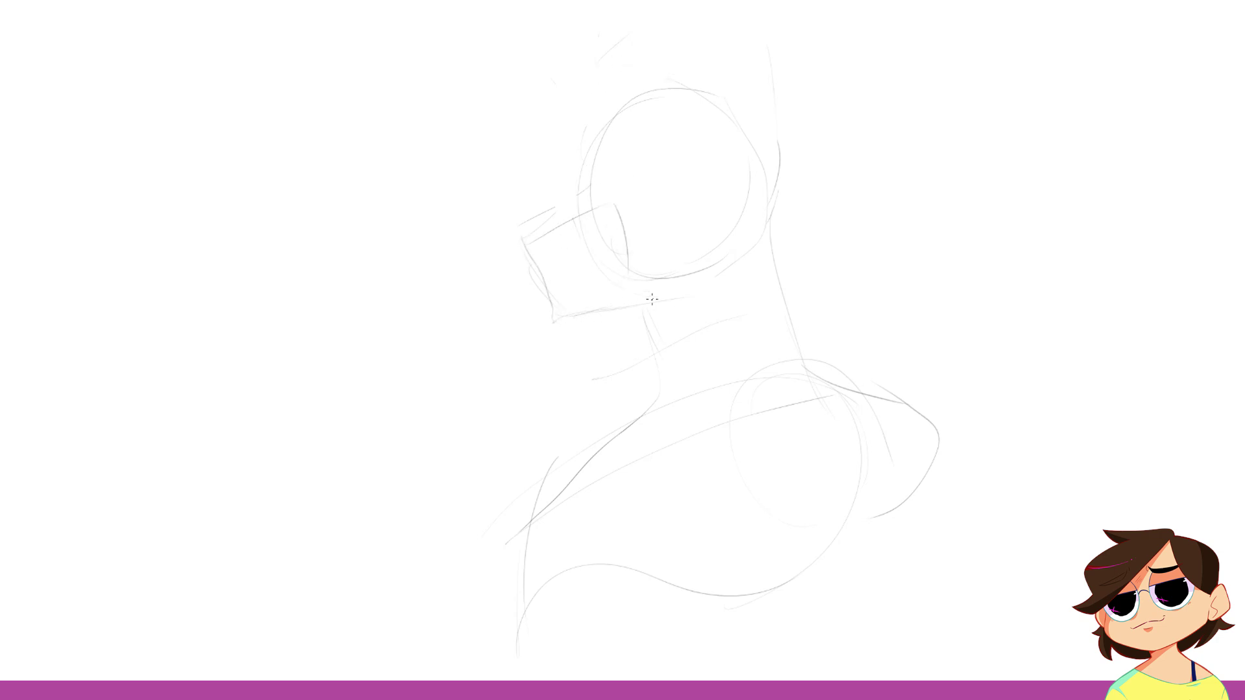
Step: Draw a curved forehead guideline and two pointed ears on top of the head
mouse_move(594, 183)
left_mouse_down()
mouse_move(610, 121)
mouse_move(728, 86)
mouse_move(720, 104)
mouse_move(772, 156)
left_mouse_up()
left_click_drag(603, 153, 689, 135)
left_click_drag(764, 140, 692, 20)
mouse_move(609, 118)
left_mouse_down()
mouse_move(546, 97)
mouse_move(540, 71)
left_mouse_up()
left_click_drag(683, 25, 661, 106)
left_click_drag(688, 19, 755, 124)
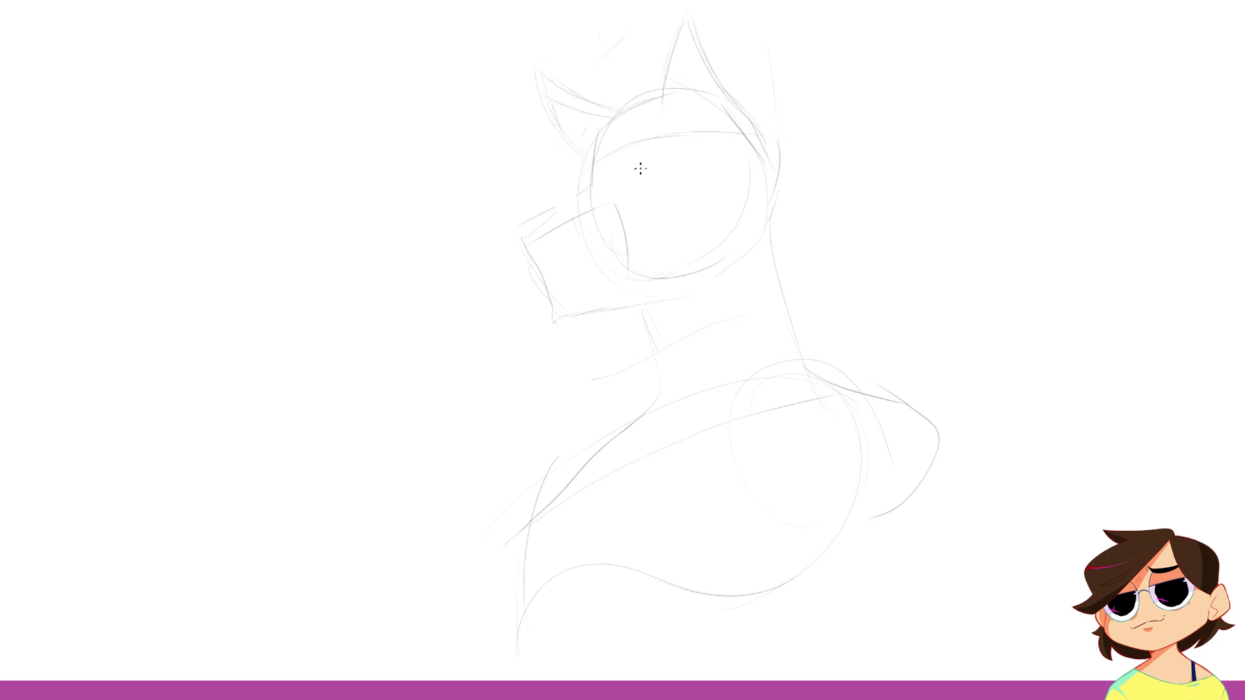
Step: Draw spiky hair around the ears and a curved visor-like band across the forehead
left_click_drag(588, 143, 610, 89)
left_click_drag(612, 94, 628, 49)
left_click_drag(628, 35, 633, 79)
left_click_drag(633, 78, 775, 46)
mouse_move(786, 43)
left_mouse_down()
mouse_move(771, 83)
mouse_move(793, 86)
mouse_move(795, 129)
left_mouse_up()
mouse_move(596, 129)
left_mouse_down()
mouse_move(658, 116)
mouse_move(784, 152)
left_mouse_up()
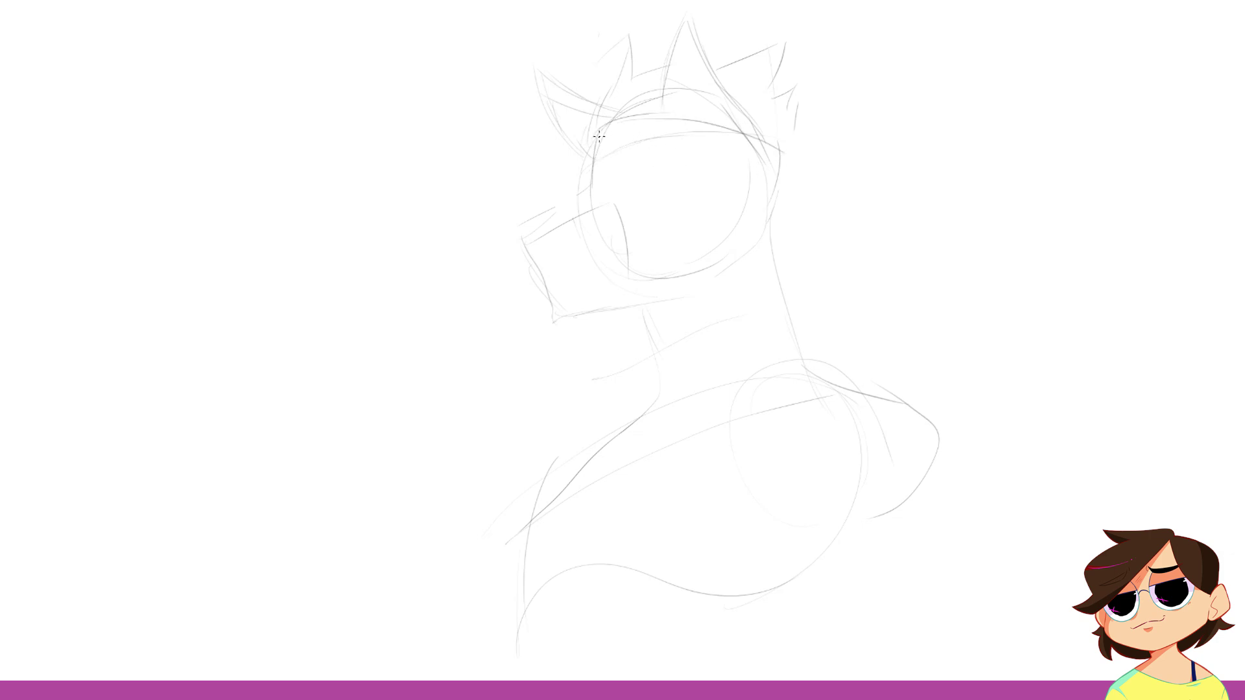
left_click_drag(544, 139, 764, 142)
mouse_move(549, 140)
left_mouse_down()
mouse_move(546, 192)
mouse_move(589, 150)
mouse_move(624, 154)
mouse_move(632, 136)
mouse_move(577, 144)
mouse_move(773, 153)
left_mouse_up()
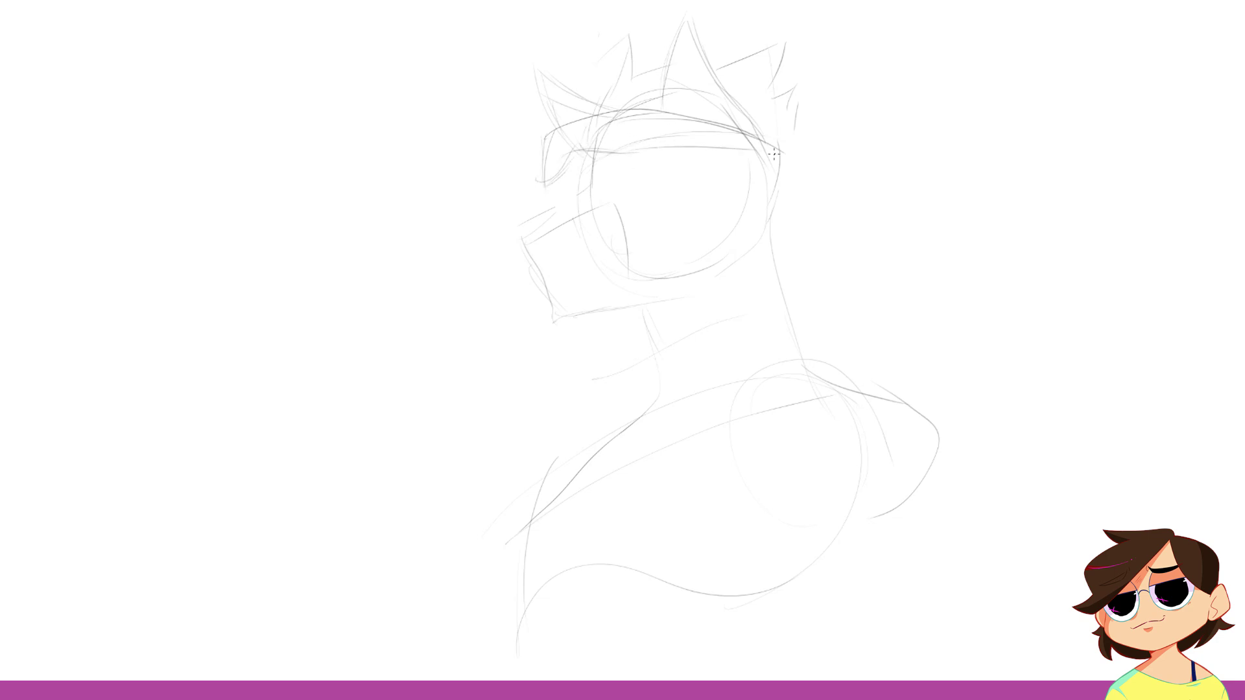
Step: Sketch the near eye and the muzzle's front contour, and undo the trial mouth and cheek lines
mouse_move(643, 166)
left_mouse_down()
mouse_move(657, 133)
mouse_move(710, 155)
mouse_move(681, 162)
mouse_move(703, 148)
left_mouse_up()
mouse_move(591, 160)
left_mouse_down()
mouse_move(575, 190)
mouse_move(532, 210)
mouse_move(558, 315)
mouse_move(571, 262)
mouse_move(697, 214)
left_mouse_up()
left_click_drag(559, 278, 639, 252)
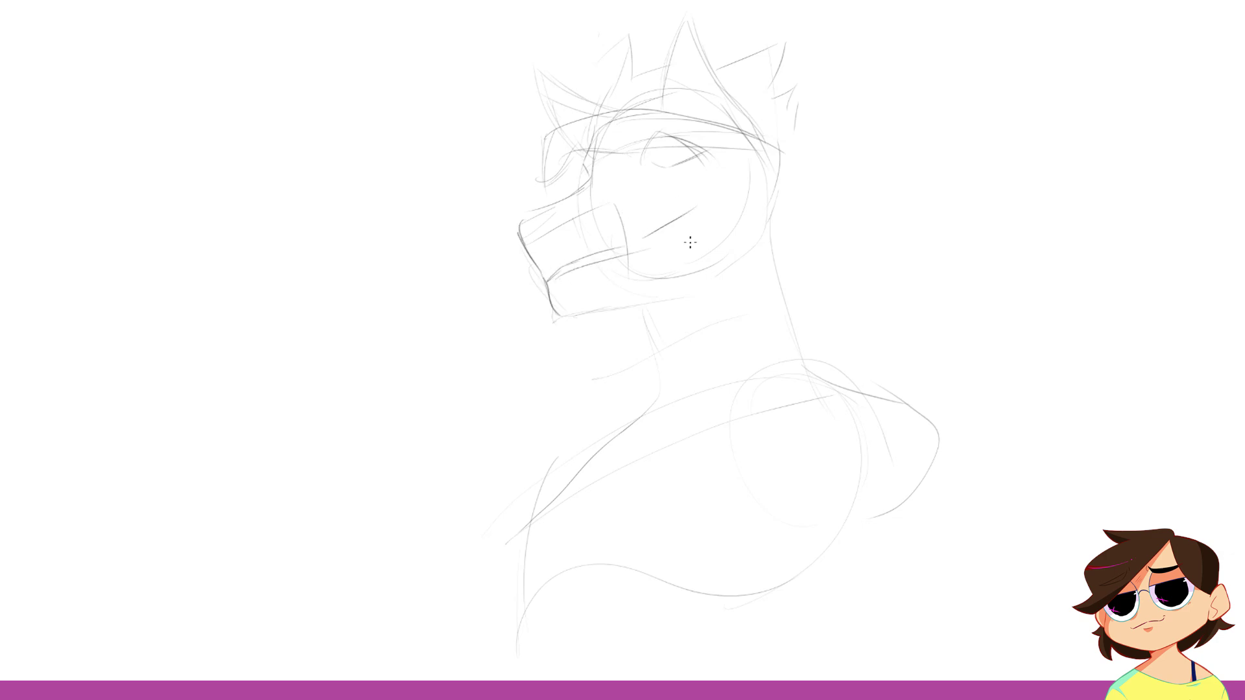
key("ctrl+z")
key("ctrl+z")
key("ctrl+z")
Step: Draw the nose and the muzzle's underside, and erase the stray construction lines beneath the chin
mouse_move(533, 234)
left_mouse_down()
mouse_move(565, 237)
mouse_move(536, 233)
mouse_move(591, 208)
mouse_move(533, 233)
mouse_move(584, 216)
left_mouse_up()
left_click_drag(530, 230, 586, 208)
left_click_drag(555, 314, 629, 302)
key("e")
left_click_drag(552, 331, 609, 314)
key("b")
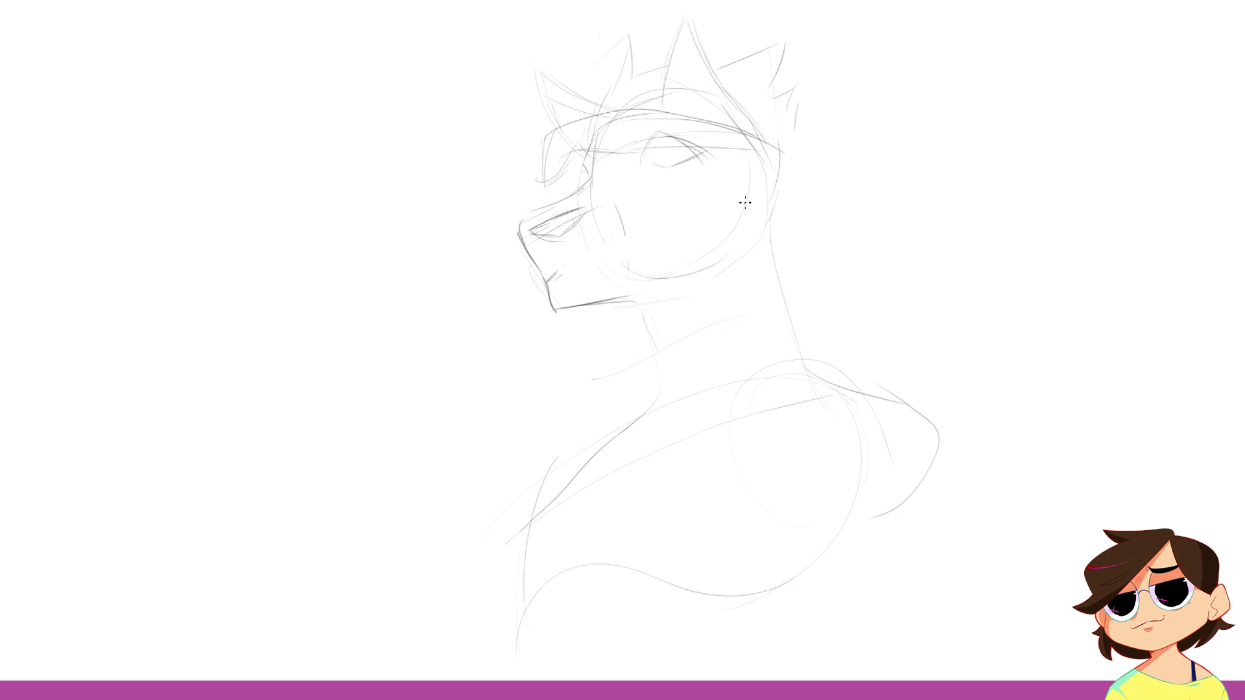
Step: Darken the curved jawline at the back of the cheek and the front edge of the forehead band
left_click_drag(696, 263, 742, 198)
mouse_move(699, 271)
left_mouse_down()
mouse_move(735, 228)
mouse_move(747, 184)
left_mouse_up()
key("e")
left_click_drag(691, 261, 739, 174)
key("b")
left_click_drag(552, 128, 542, 193)
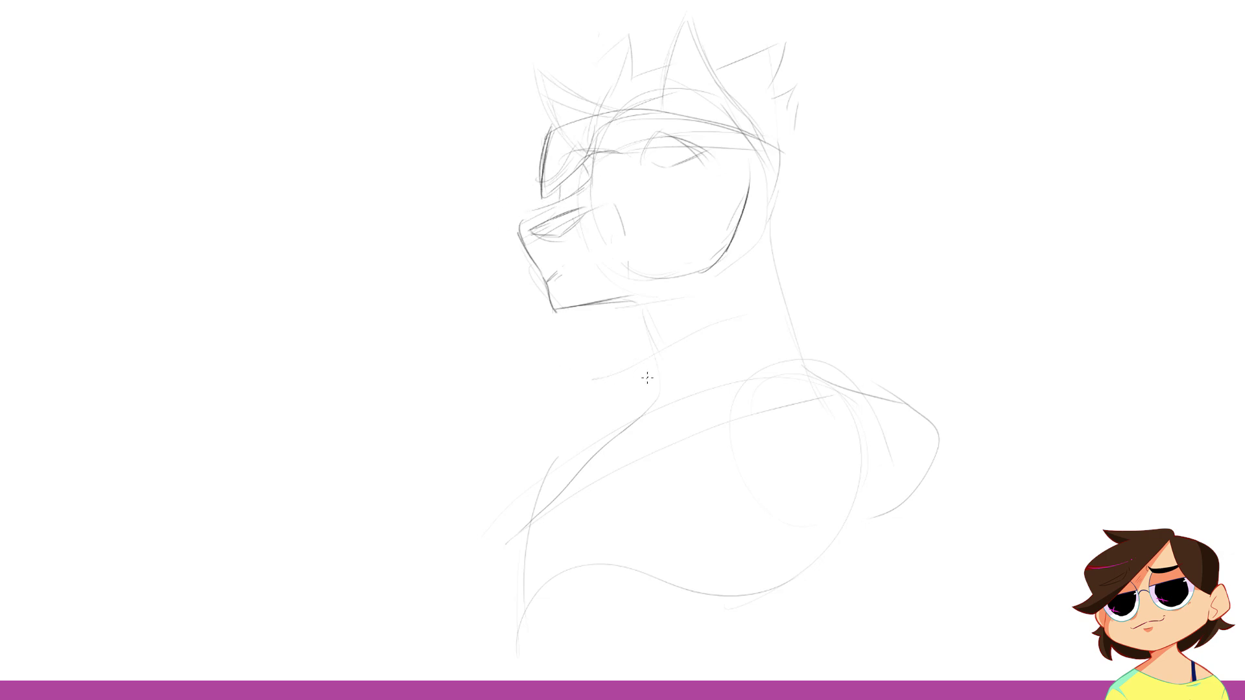
Step: Rough in the far arm raised with a bent elbow towards the face, erasing the first upper-arm line
mouse_move(504, 420)
left_mouse_down()
mouse_move(929, 431)
mouse_move(503, 515)
left_mouse_up()
left_click_drag(582, 415, 262, 500)
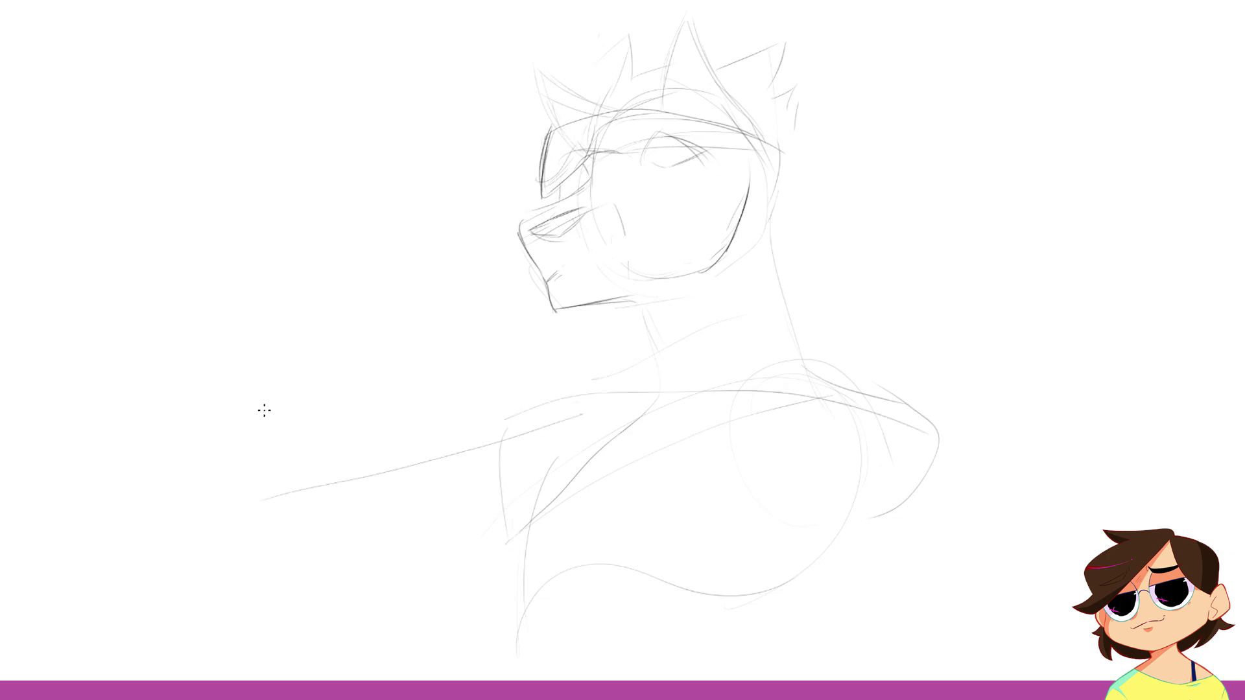
left_click_drag(539, 200, 315, 333)
key("e")
left_click_drag(304, 485, 486, 452)
key("b")
left_click_drag(312, 408, 539, 450)
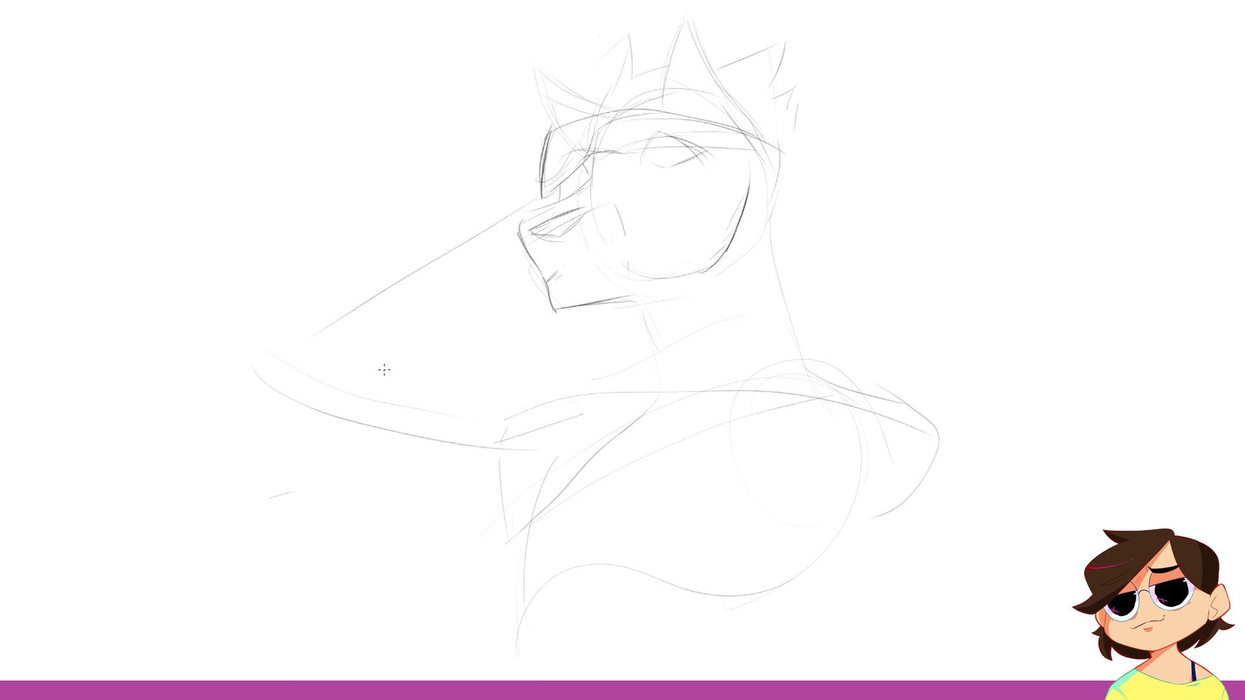
Step: Add the far shoulder contours, a small fur tuft under the jaw, and a pointed tip on the far ear
left_click_drag(387, 410, 591, 361)
left_click_drag(510, 367, 674, 377)
left_click_drag(634, 303, 616, 336)
left_click_drag(798, 112, 793, 134)
left_click_drag(550, 81, 513, 87)
mouse_move(513, 87)
left_mouse_down()
mouse_move(543, 105)
mouse_move(549, 81)
left_mouse_up()
left_click_drag(550, 81, 601, 106)
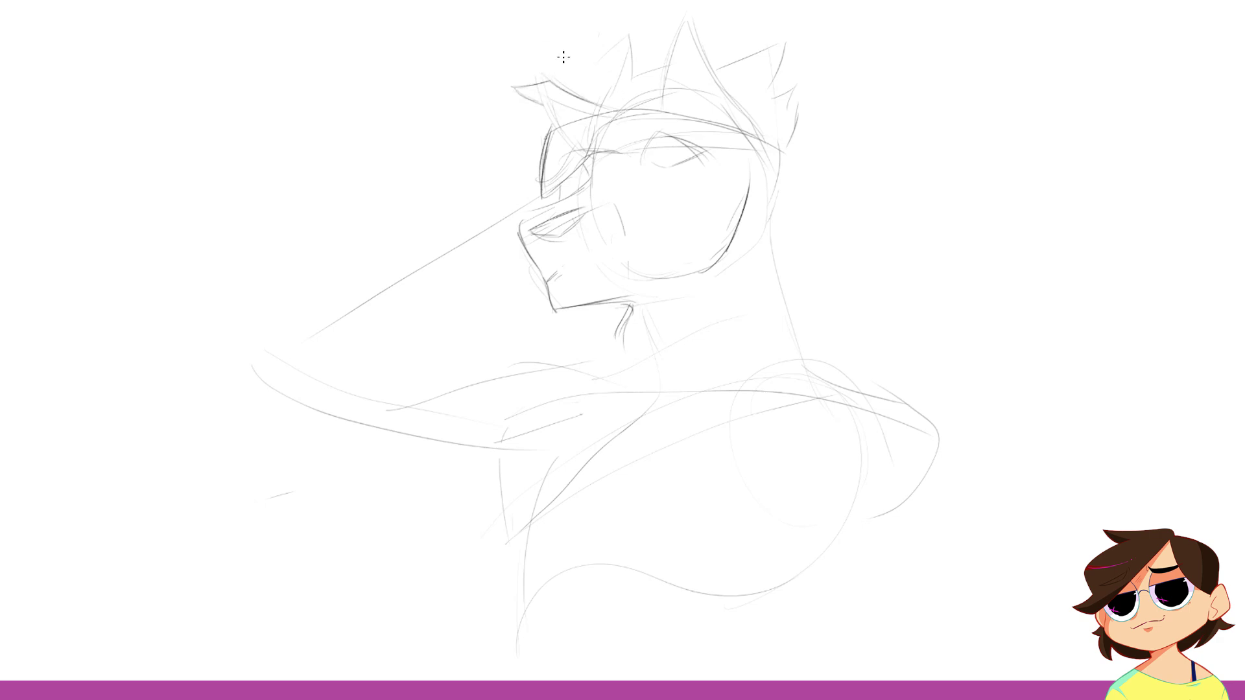
Step: Add the iris and darker lids to the near eye, and strengthen the forehead band's edges
mouse_move(651, 152)
left_mouse_down()
mouse_move(641, 163)
mouse_move(655, 147)
mouse_move(707, 162)
mouse_move(651, 165)
mouse_move(699, 157)
mouse_move(663, 160)
left_mouse_up()
left_click_drag(545, 196, 588, 162)
mouse_move(557, 190)
left_mouse_down()
mouse_move(593, 154)
mouse_move(772, 153)
left_mouse_up()
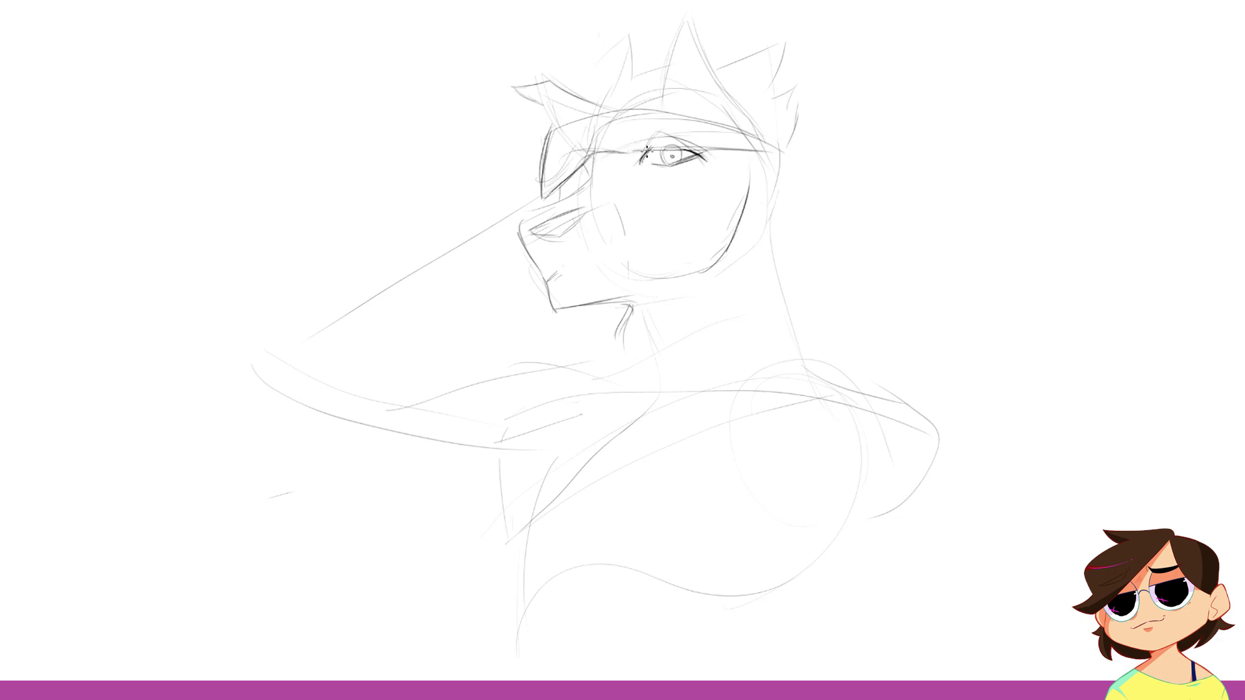
left_click_drag(642, 153, 639, 164)
left_click_drag(558, 127, 630, 117)
Step: Sketch the palm curve beside the muzzle and rough in a raised collar around the neck
mouse_move(456, 245)
left_mouse_down()
mouse_move(502, 273)
mouse_move(527, 252)
left_mouse_up()
mouse_move(578, 156)
left_mouse_down()
mouse_move(587, 180)
mouse_move(579, 167)
left_mouse_up()
mouse_move(622, 373)
left_mouse_down()
mouse_move(642, 443)
mouse_move(691, 381)
left_mouse_up()
left_click_drag(584, 321, 691, 305)
left_click_drag(782, 263, 648, 321)
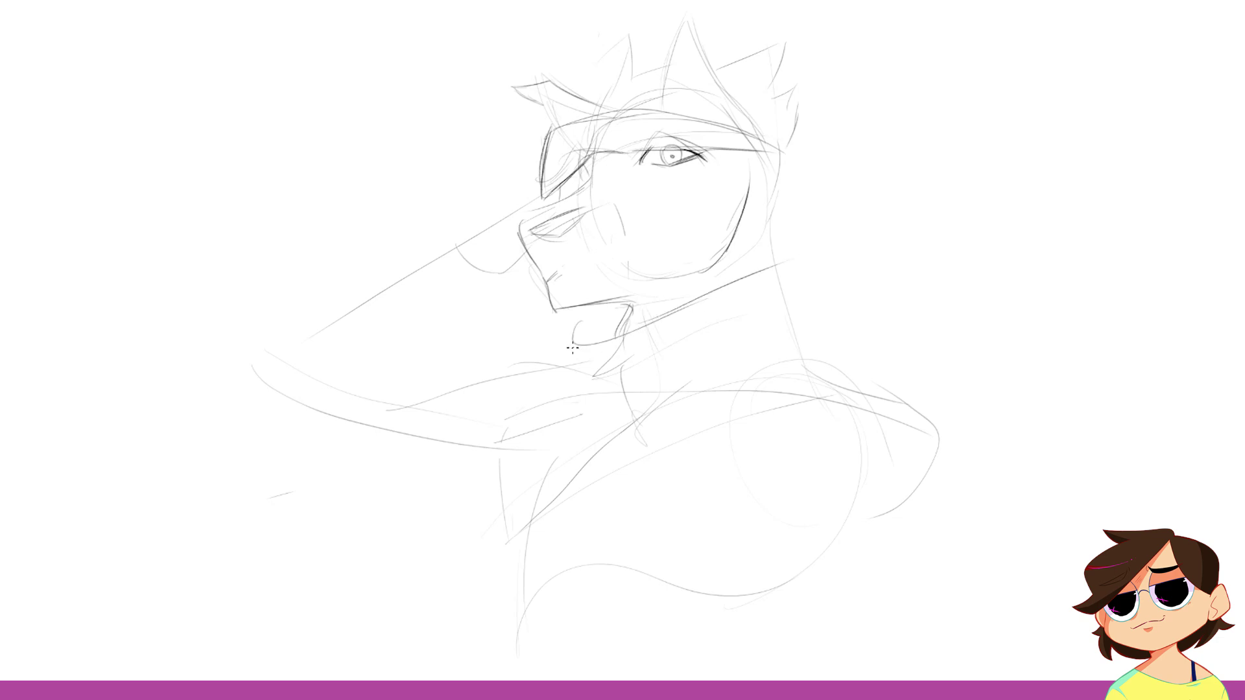
mouse_move(567, 343)
left_mouse_down()
mouse_move(610, 406)
mouse_move(813, 329)
left_mouse_up()
Step: Draw the collar's back edge and nape hair spikes, darken its upper edge, and erase overlapping lines under the jaw
left_click_drag(804, 272, 793, 337)
left_click_drag(780, 168, 771, 216)
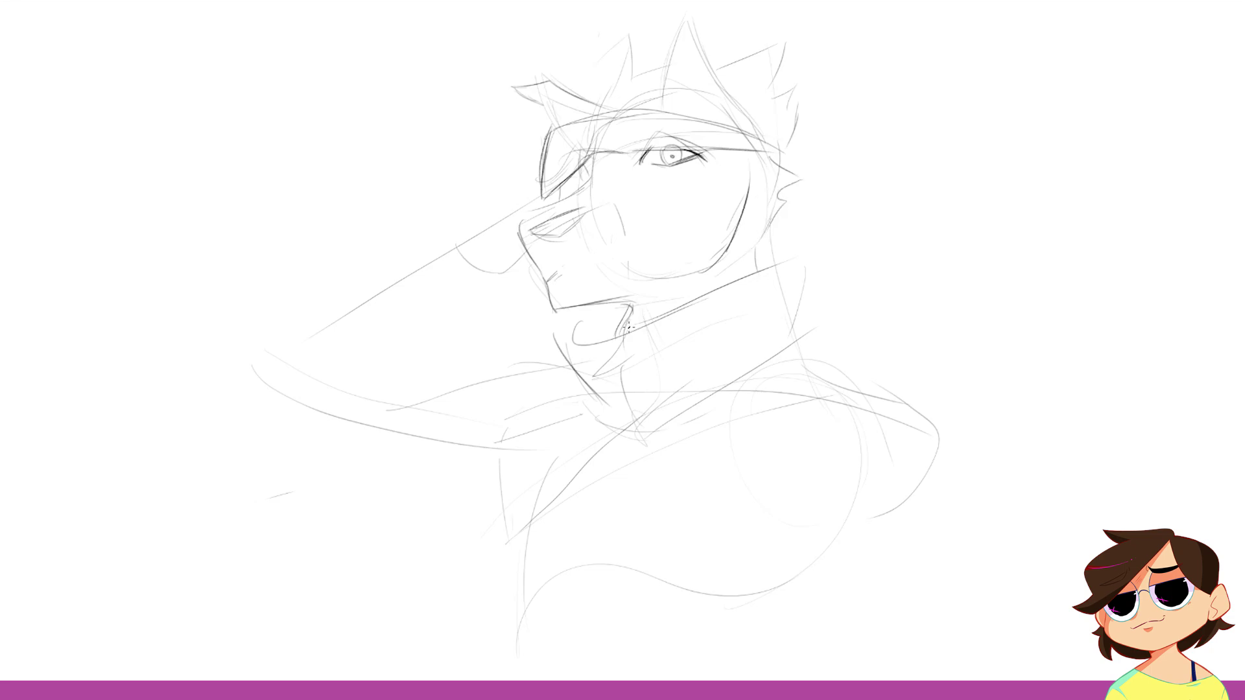
left_click_drag(596, 367, 786, 264)
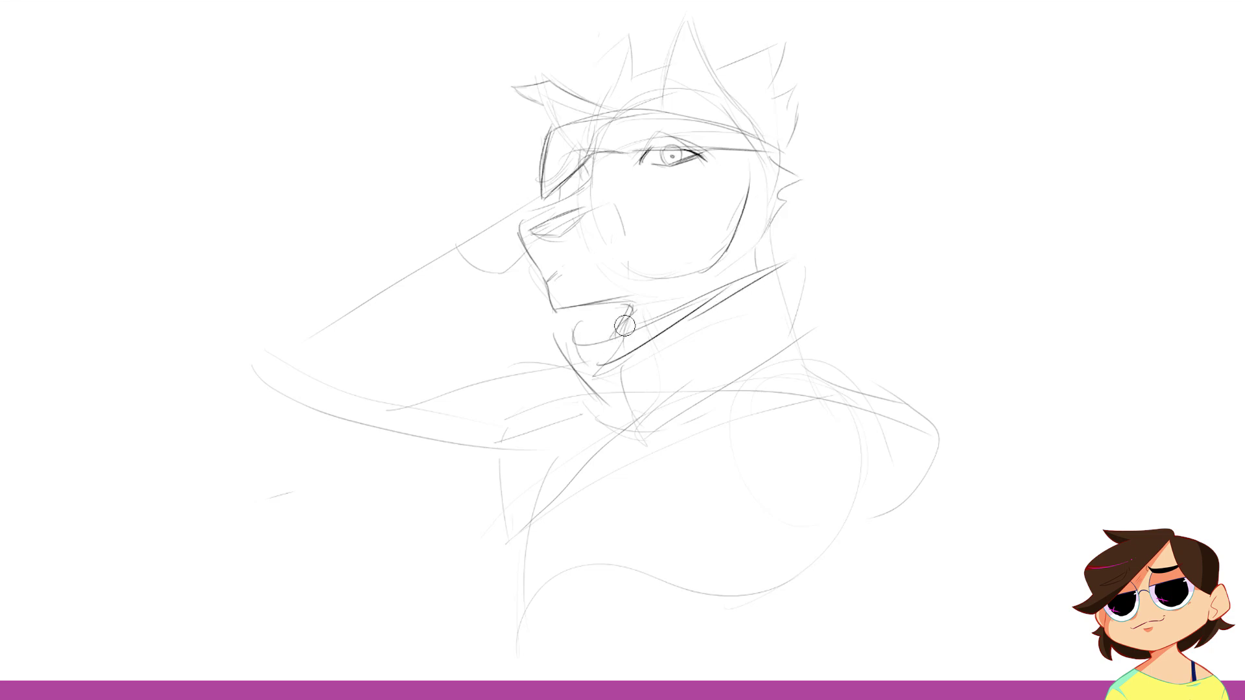
mouse_move(619, 322)
left_mouse_down()
mouse_move(648, 321)
mouse_move(639, 328)
left_mouse_up()
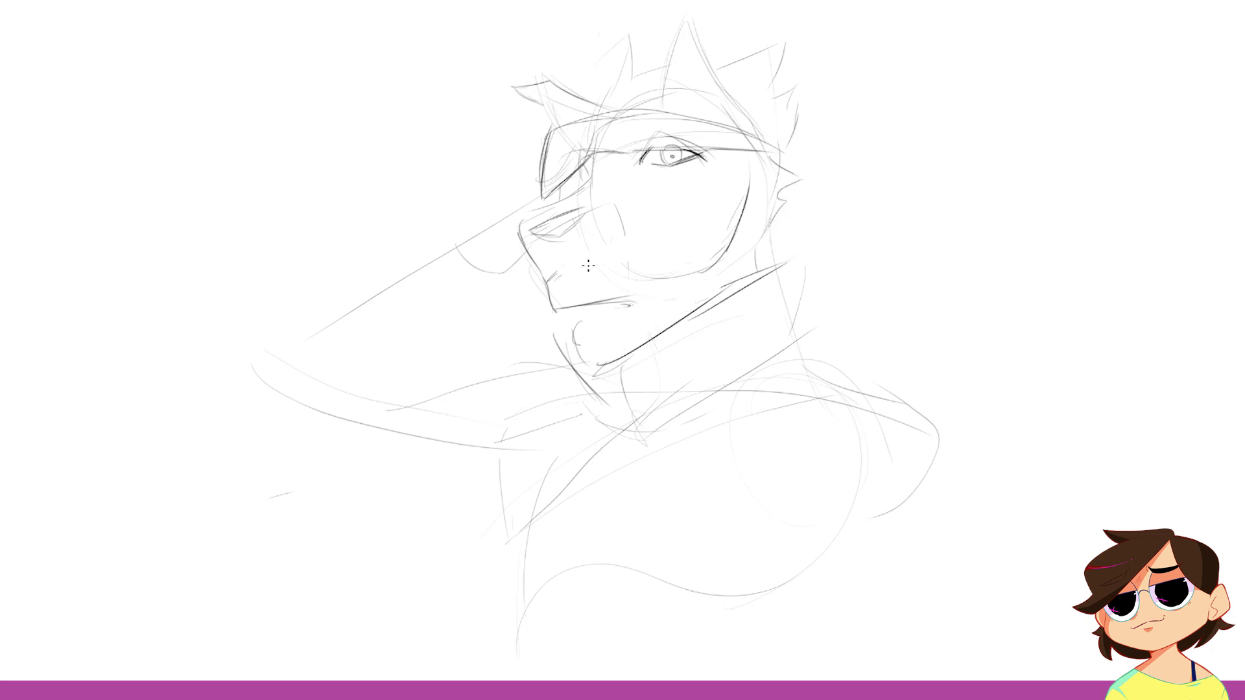
Step: Draw the mouth line across the muzzle, a tuft line under the jaw, and a line beside the nose bridge
left_click_drag(575, 262, 633, 250)
left_click_drag(634, 312, 635, 329)
left_click_drag(583, 154, 581, 190)
Step: Draw the raised hand with its fingers touching the front edge of the forehead band
left_click_drag(537, 295, 488, 303)
mouse_move(455, 284)
left_mouse_down()
mouse_move(480, 184)
mouse_move(511, 148)
left_mouse_up()
left_click_drag(511, 150, 539, 160)
mouse_move(508, 152)
left_mouse_down()
mouse_move(477, 189)
mouse_move(494, 213)
left_mouse_up()
mouse_move(536, 162)
left_mouse_down()
mouse_move(504, 217)
mouse_move(518, 196)
left_mouse_up()
Step: Redraw the wrist, forearm and upper-arm contours of the raised arm, and erase old lines at the elbow
mouse_move(503, 159)
left_mouse_down()
mouse_move(532, 171)
mouse_move(422, 305)
mouse_move(467, 319)
left_mouse_up()
left_click_drag(467, 278, 236, 415)
left_click_drag(285, 418, 545, 466)
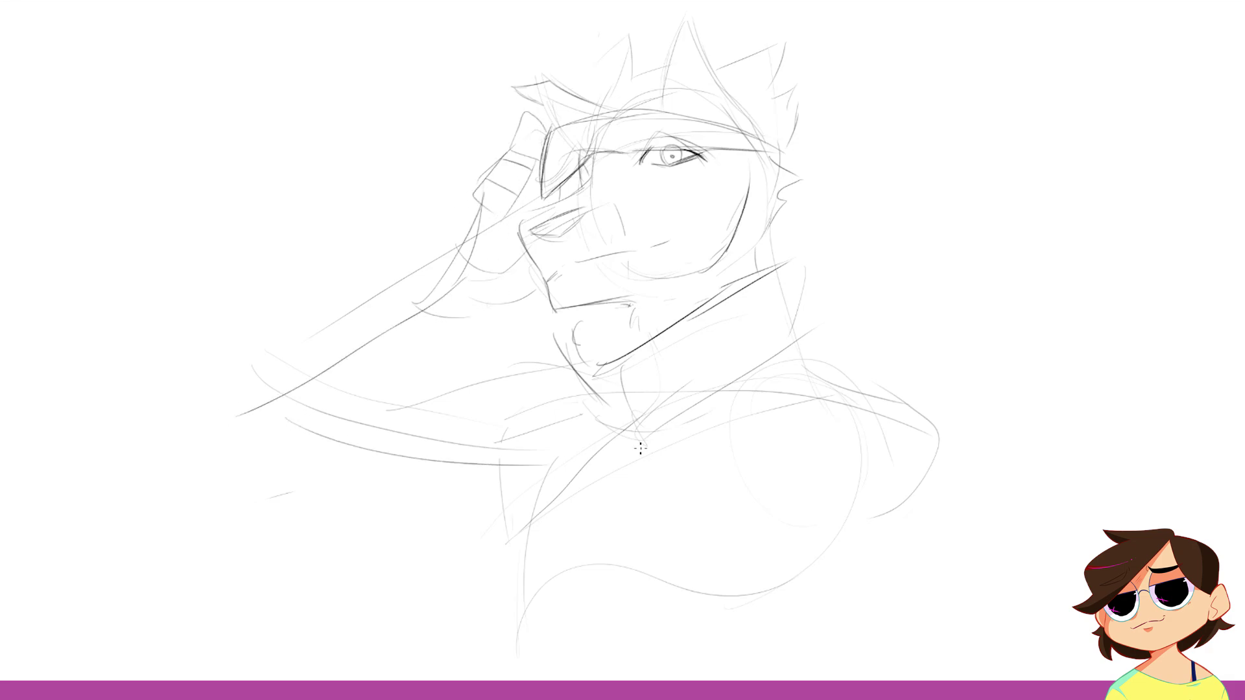
mouse_move(280, 372)
left_mouse_down()
mouse_move(344, 332)
mouse_move(291, 421)
left_mouse_up()
mouse_move(431, 441)
left_mouse_down()
mouse_move(313, 415)
mouse_move(468, 445)
left_mouse_up()
Step: Draw the raised forearm's outer and inner contours down to a rounded elbow
left_click_drag(477, 211, 368, 315)
mouse_move(434, 265)
left_mouse_down()
mouse_move(259, 436)
mouse_move(285, 462)
left_mouse_up()
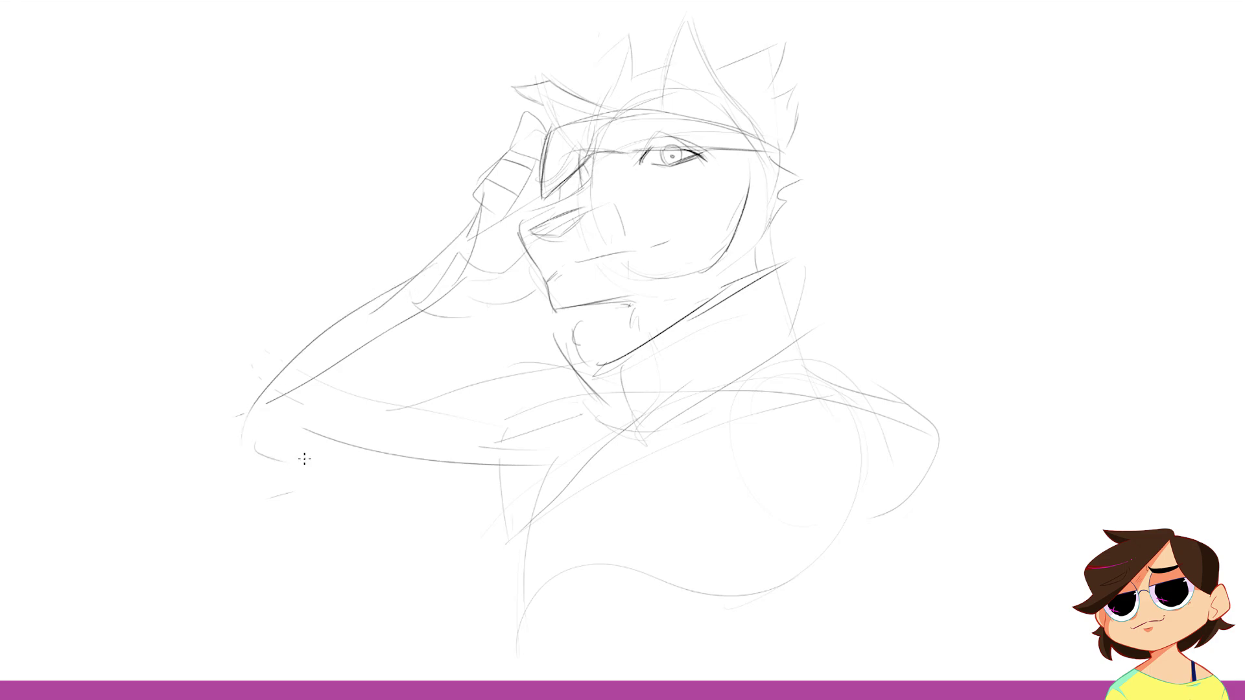
mouse_move(483, 253)
left_mouse_down()
mouse_move(438, 336)
mouse_move(292, 467)
left_mouse_up()
mouse_move(476, 193)
left_mouse_down()
mouse_move(473, 227)
mouse_move(351, 324)
left_mouse_up()
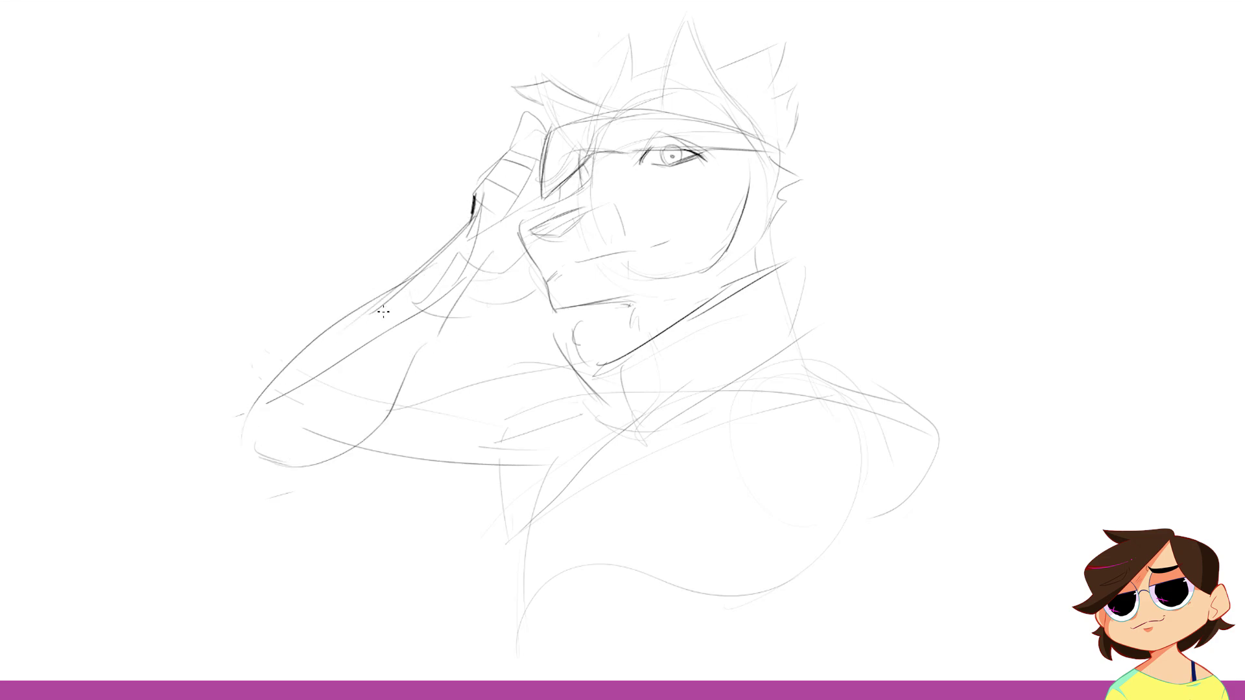
left_click_drag(407, 295, 260, 425)
Step: Darken the collar's front and back edges and add jagged fur tufts at the jaw and nape
mouse_move(556, 337)
left_mouse_down()
mouse_move(596, 313)
mouse_move(641, 304)
mouse_move(636, 340)
left_mouse_up()
left_click_drag(758, 249, 805, 261)
left_click_drag(805, 270, 793, 332)
left_click_drag(601, 372, 624, 415)
Step: Refine the mouth line with a fur tip at its corner, and erase construction lines on the cheek
mouse_move(553, 283)
left_mouse_down()
mouse_move(633, 268)
mouse_move(600, 269)
mouse_move(618, 254)
mouse_move(648, 255)
left_mouse_up()
mouse_move(647, 255)
left_mouse_down()
mouse_move(625, 263)
mouse_move(655, 239)
left_mouse_up()
key("e")
left_click_drag(655, 239, 623, 212)
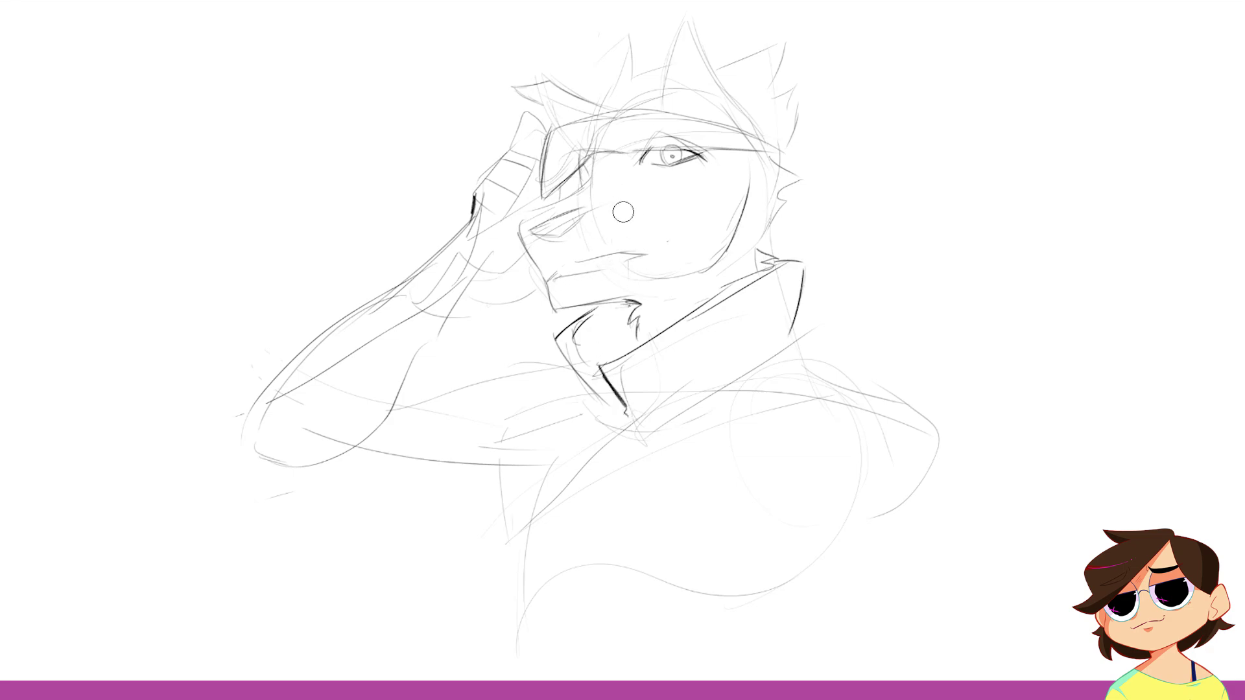
Step: Darken the muzzle's front and bridge contours, define the nose, and clean up the surrounding lines
key("b")
mouse_move(523, 219)
left_mouse_down()
mouse_move(545, 277)
mouse_move(517, 244)
mouse_move(532, 267)
left_mouse_up()
key("e")
key("b")
left_click_drag(524, 218, 595, 179)
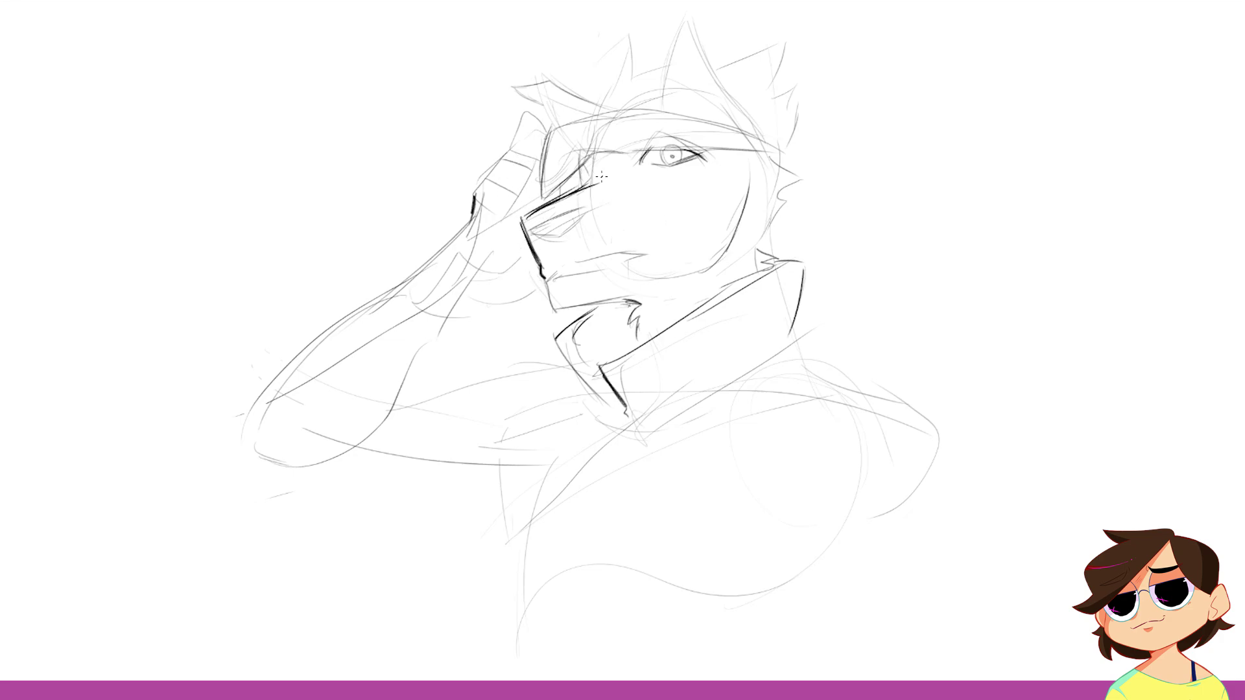
left_click_drag(522, 220, 614, 167)
key("e")
left_click_drag(535, 224, 585, 205)
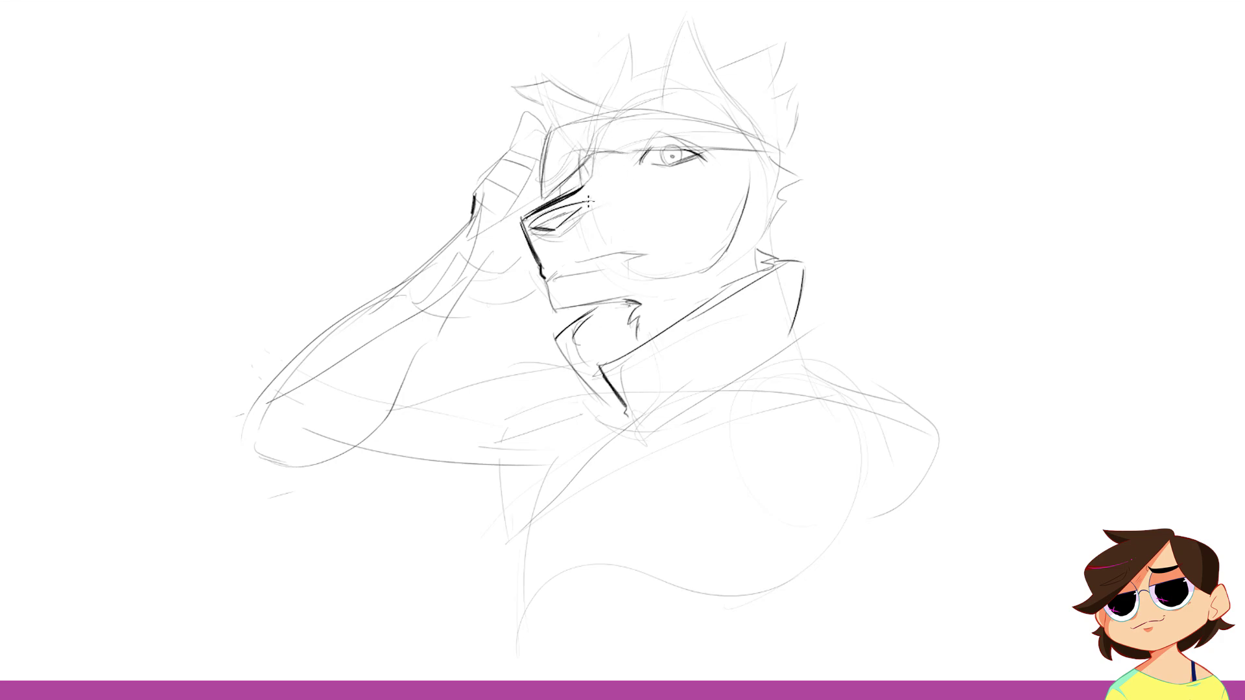
Step: Clean up the lines around the nostril and redraw the mouth line from the muzzle's front back to the cheek
key("e")
mouse_move(540, 243)
left_mouse_down()
mouse_move(587, 221)
mouse_move(540, 239)
mouse_move(574, 205)
mouse_move(533, 225)
mouse_move(562, 226)
left_mouse_up()
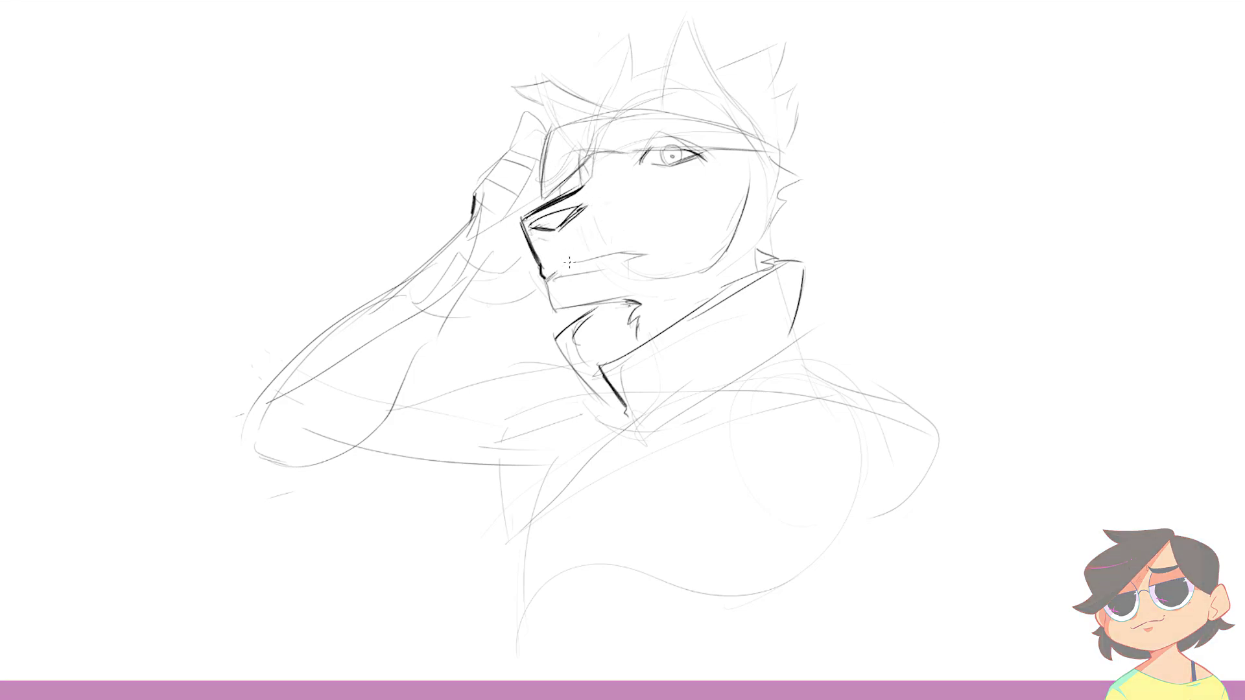
left_click_drag(555, 271, 675, 244)
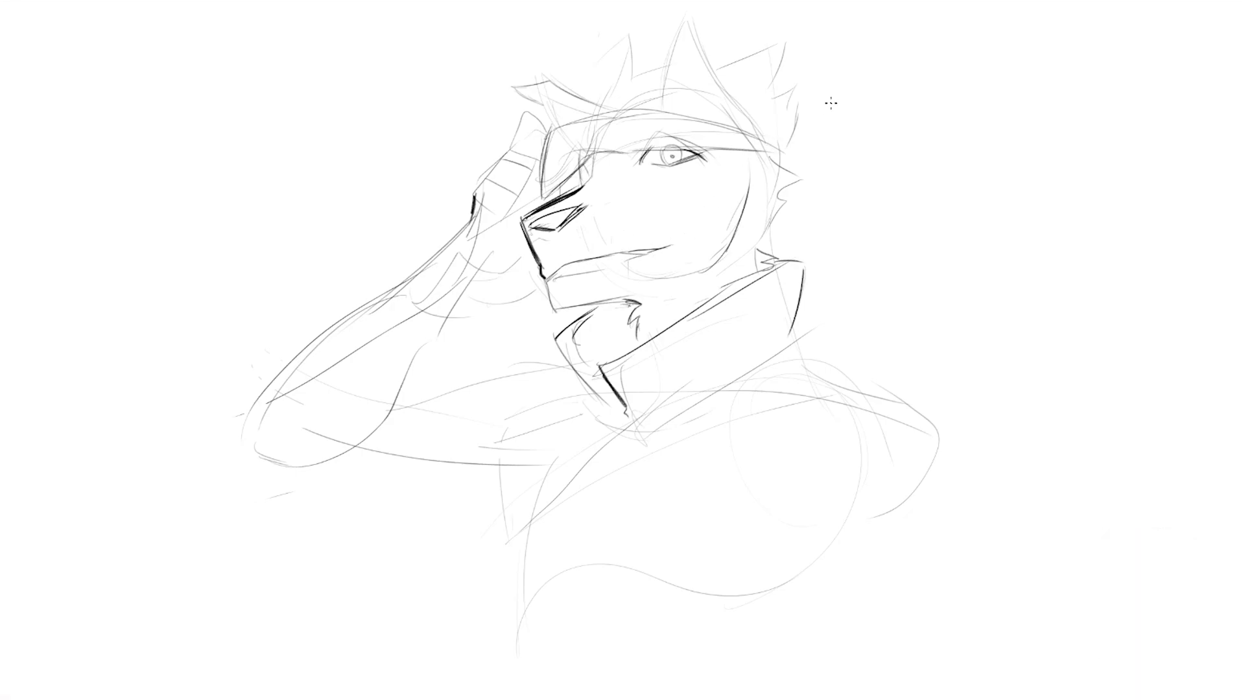
Step: Darken the far ear's contours and draw spiky hair tufts above the forehead, cleaning up the overlapping lines
left_click_drag(539, 107, 553, 129)
left_click_drag(537, 104, 548, 121)
mouse_move(517, 89)
left_mouse_down()
mouse_move(542, 106)
mouse_move(548, 83)
mouse_move(589, 120)
left_mouse_up()
left_click_drag(551, 85, 613, 113)
mouse_move(592, 98)
left_mouse_down()
mouse_move(575, 72)
mouse_move(622, 61)
mouse_move(652, 30)
mouse_move(636, 79)
mouse_move(608, 74)
mouse_move(597, 89)
mouse_move(648, 30)
left_mouse_up()
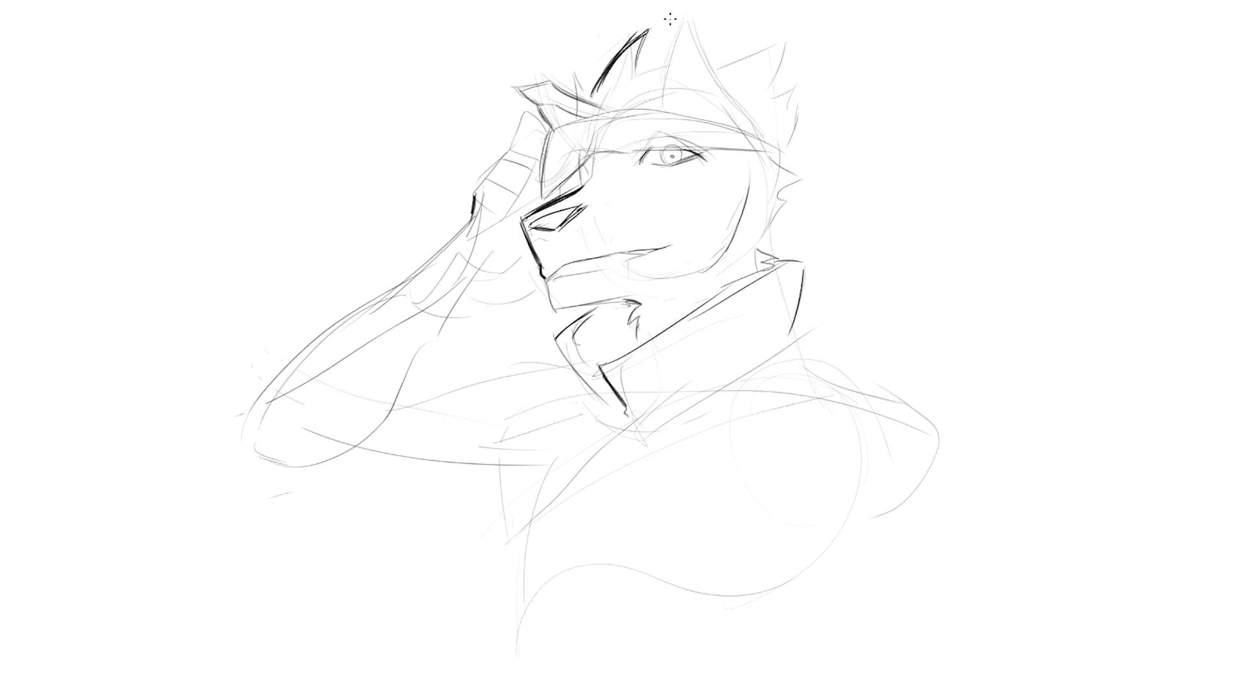
key("e")
mouse_move(596, 107)
left_mouse_down()
mouse_move(584, 119)
mouse_move(604, 104)
mouse_move(570, 71)
mouse_move(663, 31)
mouse_move(618, 99)
left_mouse_up()
key("ctrl+z")
key("ctrl+z")
key("ctrl+z")
key("e")
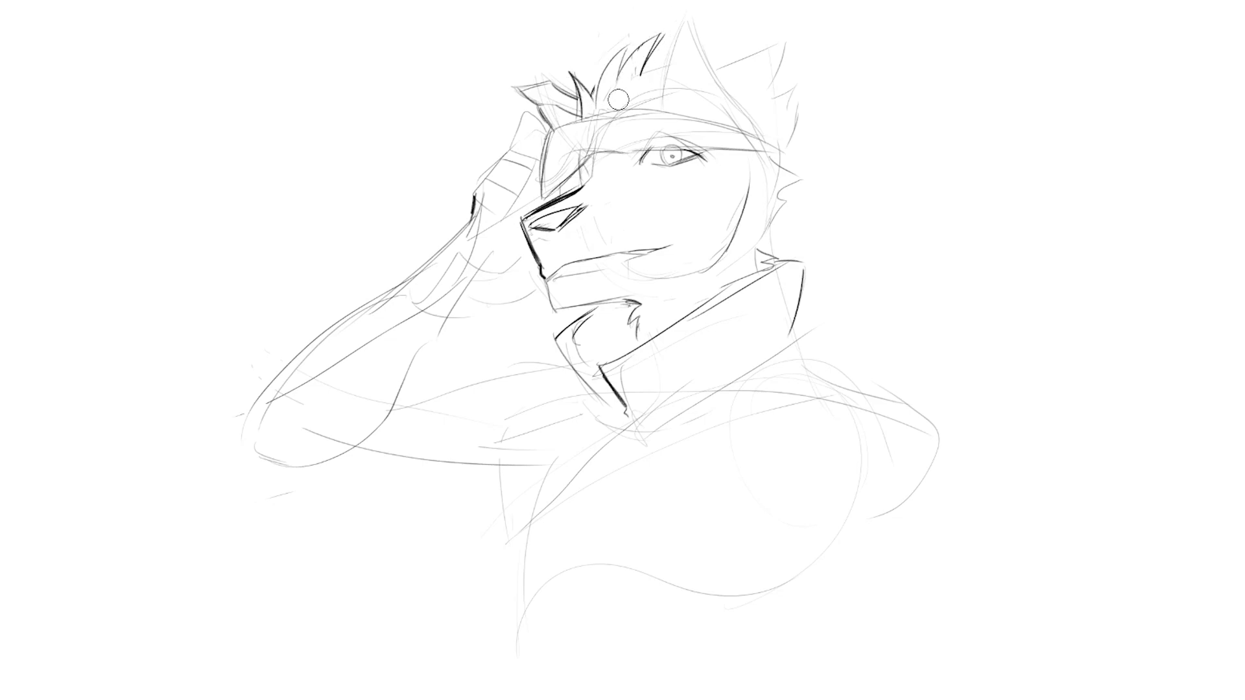
Step: Define the near pointed ear with darker outer edges and an inner fold, and outline the hair tufts behind it
key("b")
mouse_move(701, 43)
left_mouse_down()
mouse_move(746, 37)
mouse_move(754, 57)
left_mouse_up()
mouse_move(661, 112)
left_mouse_down()
mouse_move(682, 24)
mouse_move(747, 129)
left_mouse_up()
left_click_drag(727, 93, 742, 133)
left_click_drag(672, 116, 682, 61)
left_click_drag(683, 62, 702, 119)
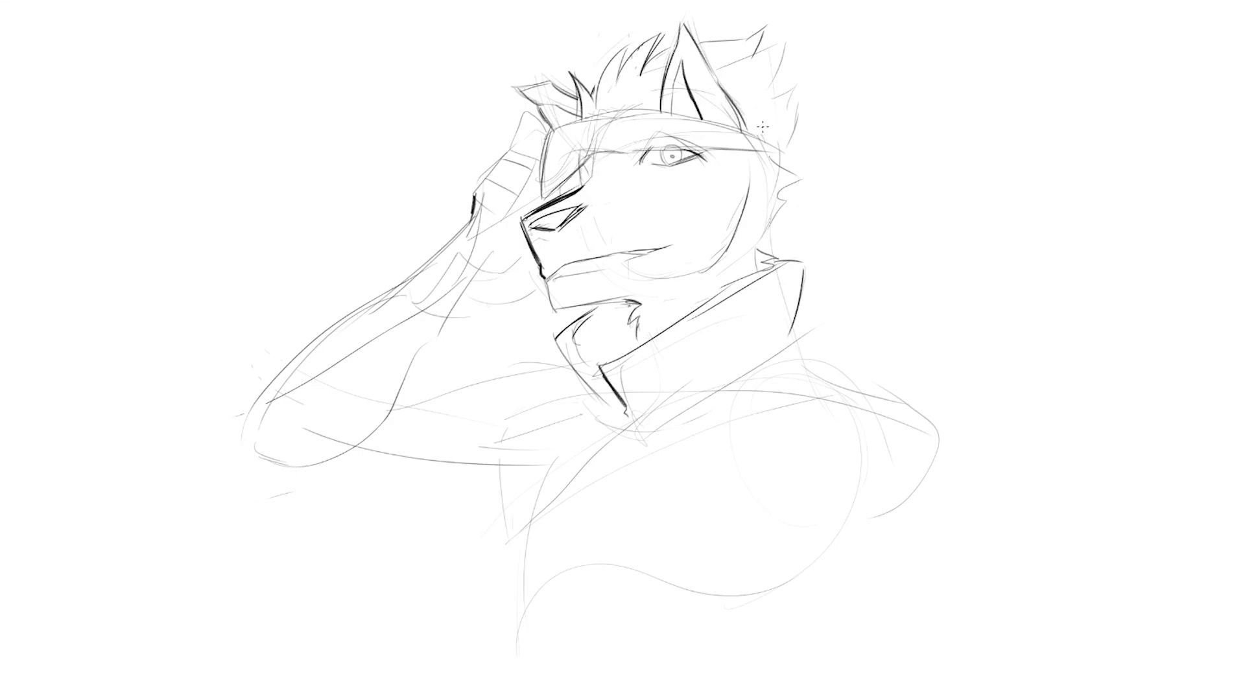
Step: Darken the upper and lower edges of the band across the brow, from the muzzle bridge to the back of the head
mouse_move(545, 204)
left_mouse_down()
mouse_move(594, 151)
mouse_move(714, 153)
left_mouse_up()
key("ctrl+z")
mouse_move(552, 130)
left_mouse_down()
mouse_move(649, 112)
mouse_move(793, 162)
mouse_move(770, 158)
left_mouse_up()
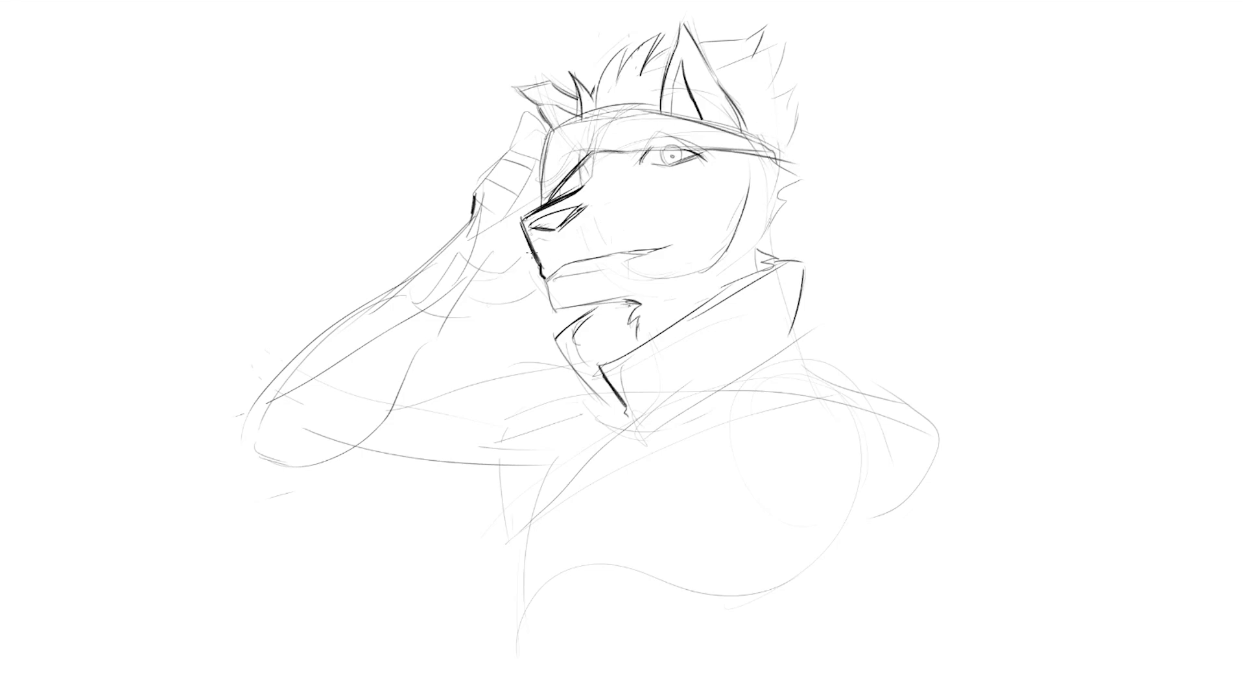
Step: Erase the front of the mouth line and the chin line beneath the muzzle
mouse_move(533, 256)
left_mouse_down()
mouse_move(551, 279)
mouse_move(662, 221)
mouse_move(574, 298)
mouse_move(638, 278)
left_mouse_up()
key("e")
left_click_drag(558, 292, 587, 305)
left_click_drag(636, 257, 617, 266)
key("b")
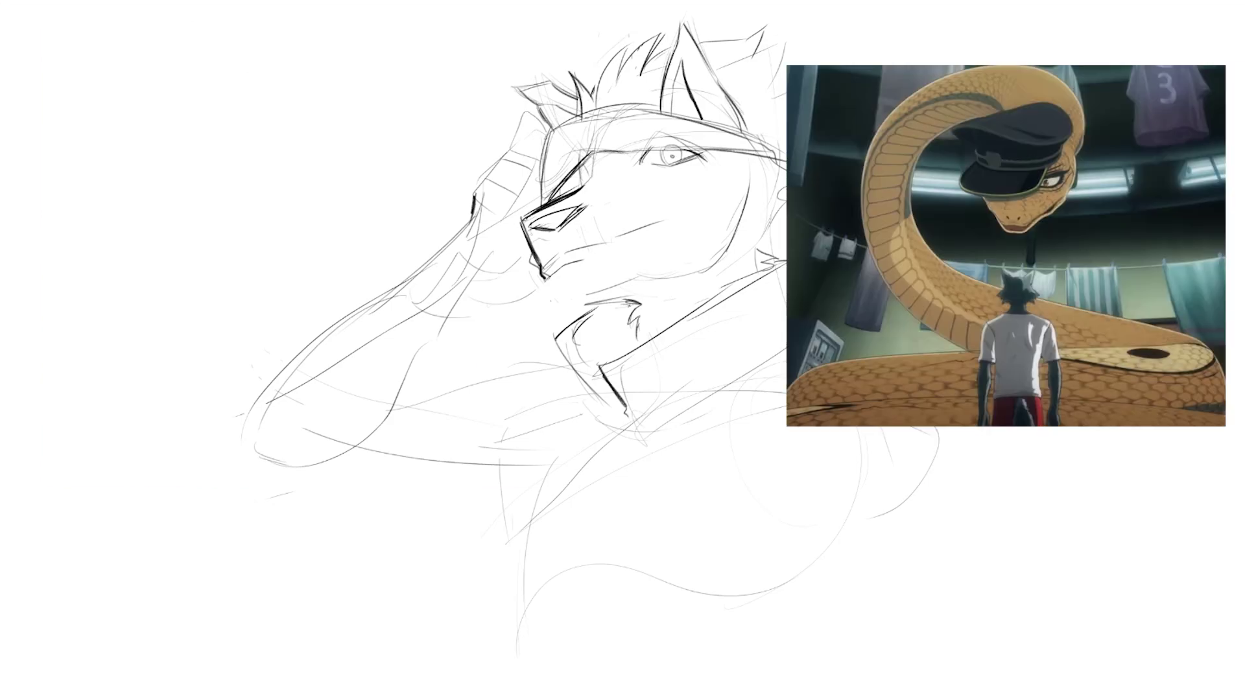
Step: Rotate the whole sketch counter-clockwise so the head tilts toward the raised hand, and reposition it on the canvas
left_click(18, 1)
left_click(179, 252)
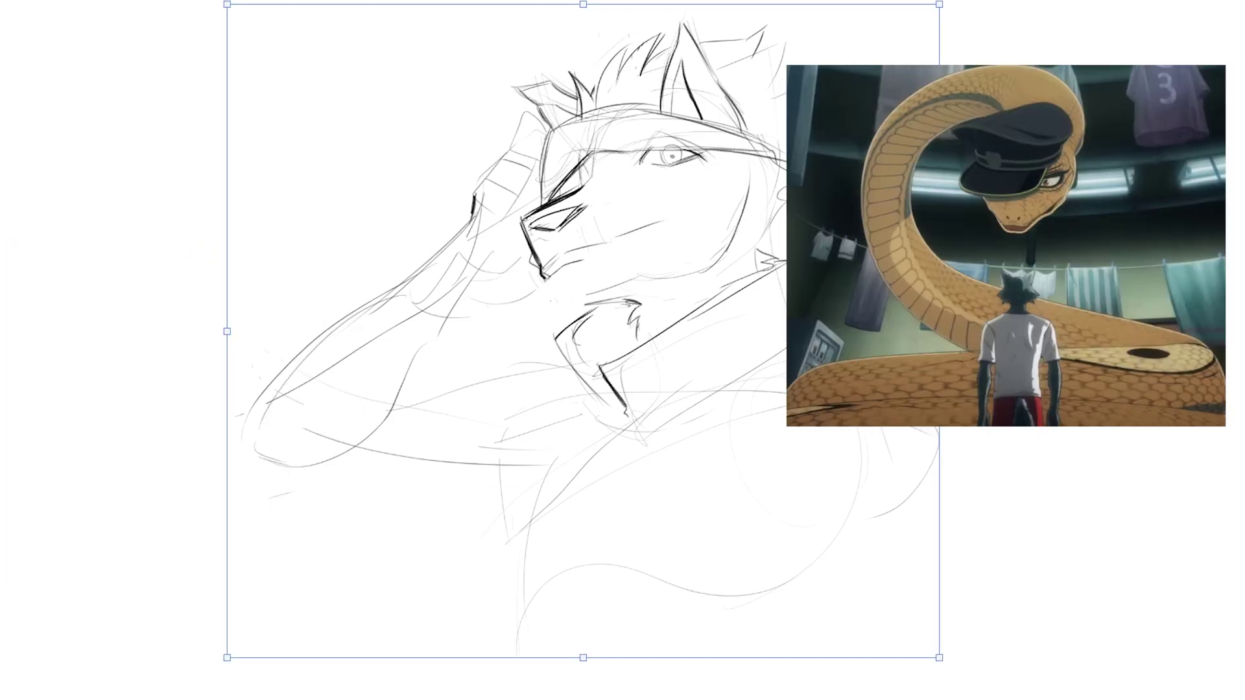
left_click_drag(958, 13, 752, 27)
left_click_drag(661, 173, 571, 202)
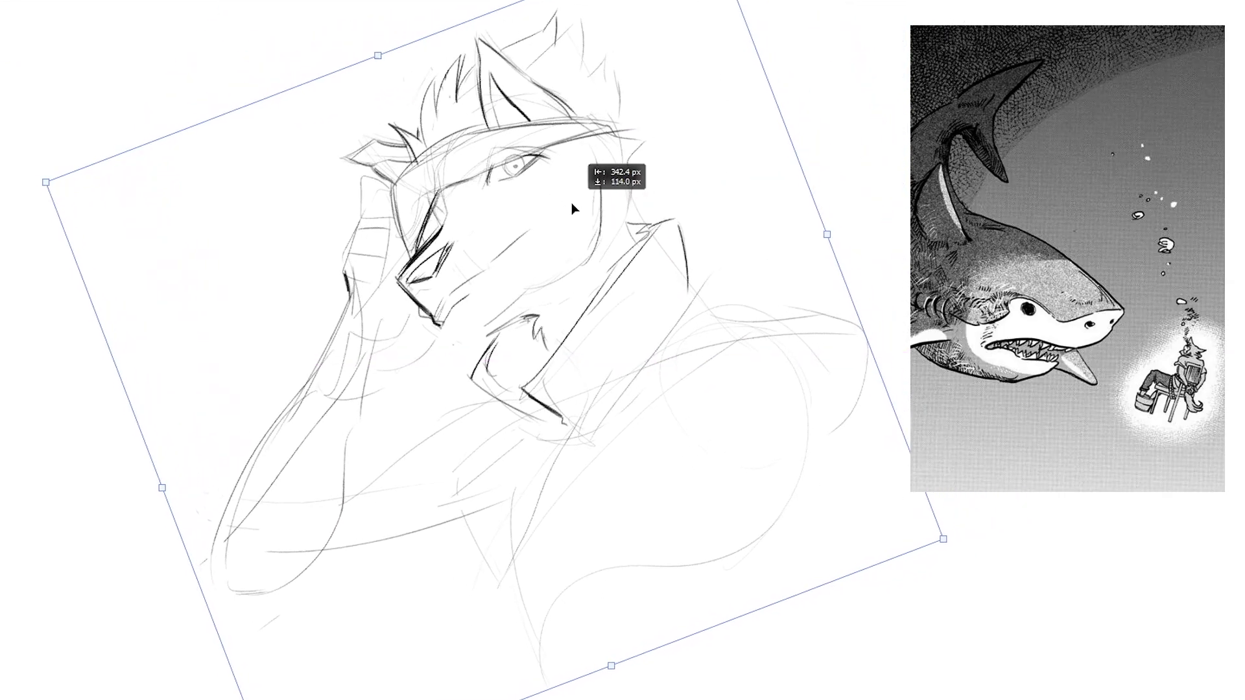
left_click_drag(961, 550, 960, 517)
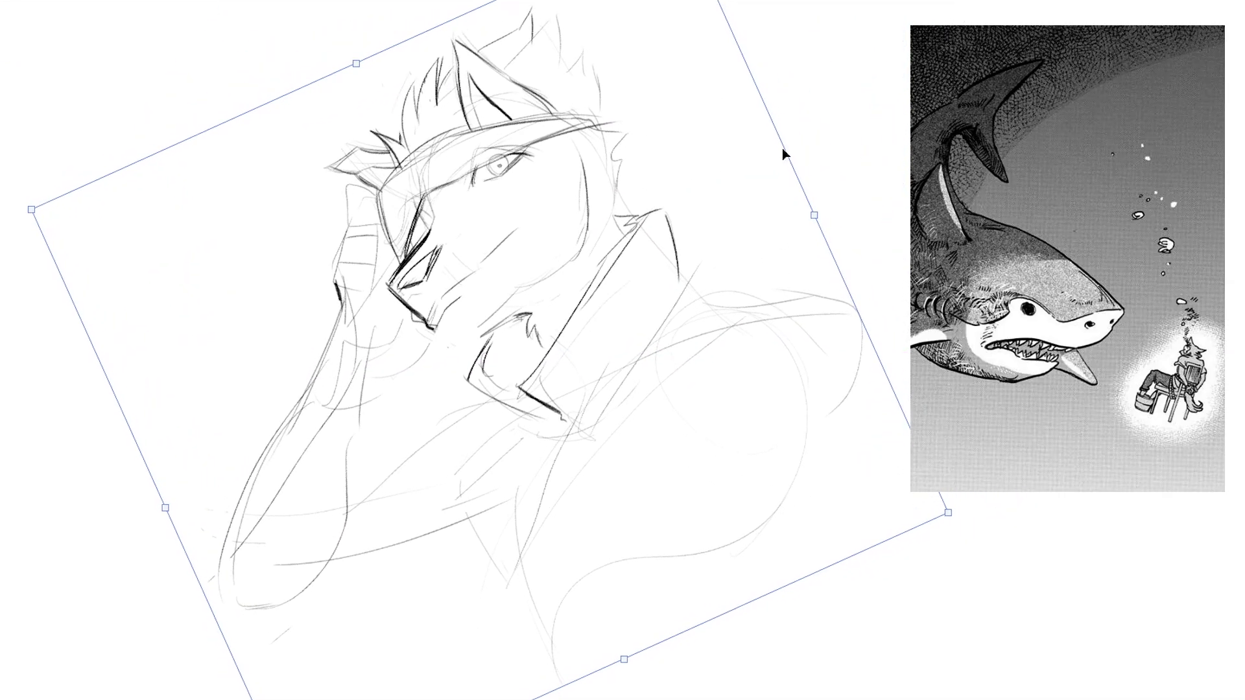
key("Return")
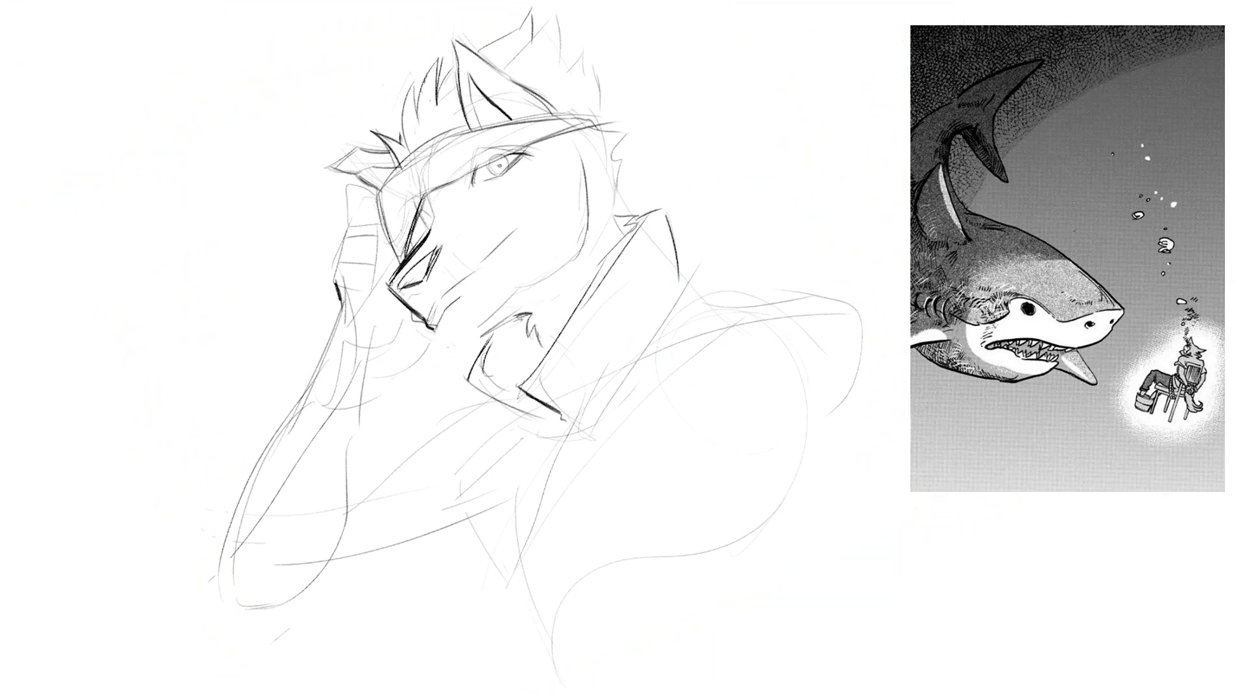
Step: Sketch a steeper forearm with new shoulder and upper-arm curves, and erase the old forearm and elbow
left_click_drag(356, 302, 407, 699)
left_click_drag(674, 246, 899, 466)
left_click_drag(836, 350, 588, 440)
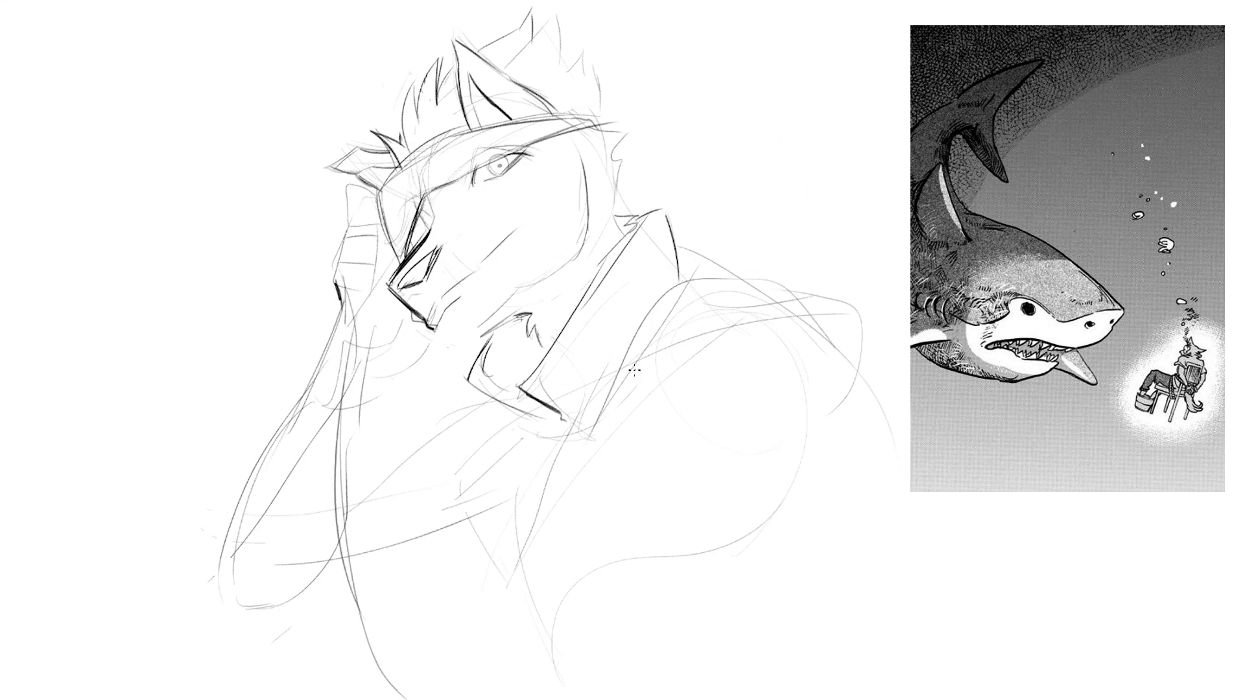
left_click_drag(633, 367, 366, 645)
key("e")
mouse_move(243, 493)
left_mouse_down()
mouse_move(234, 546)
mouse_move(292, 397)
mouse_move(245, 523)
mouse_move(453, 453)
left_mouse_up()
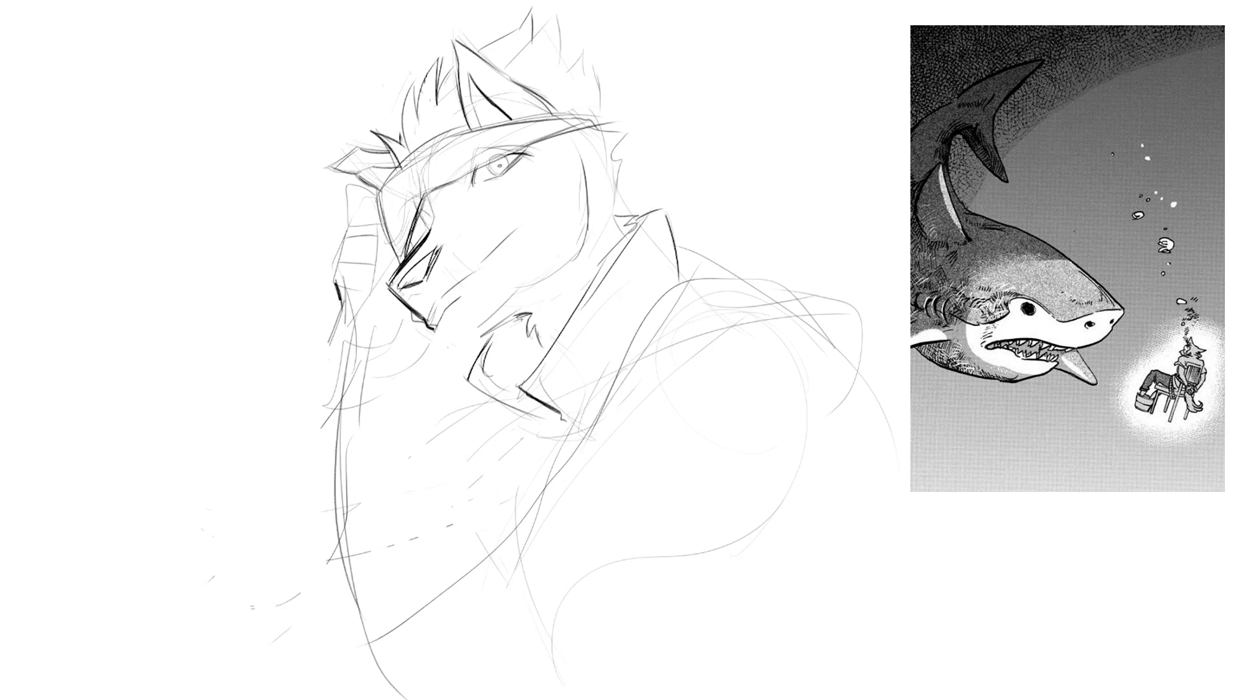
Step: Sketch the chest and waist contours and a long rounded loop behind the lower back
left_click_drag(490, 400, 656, 697)
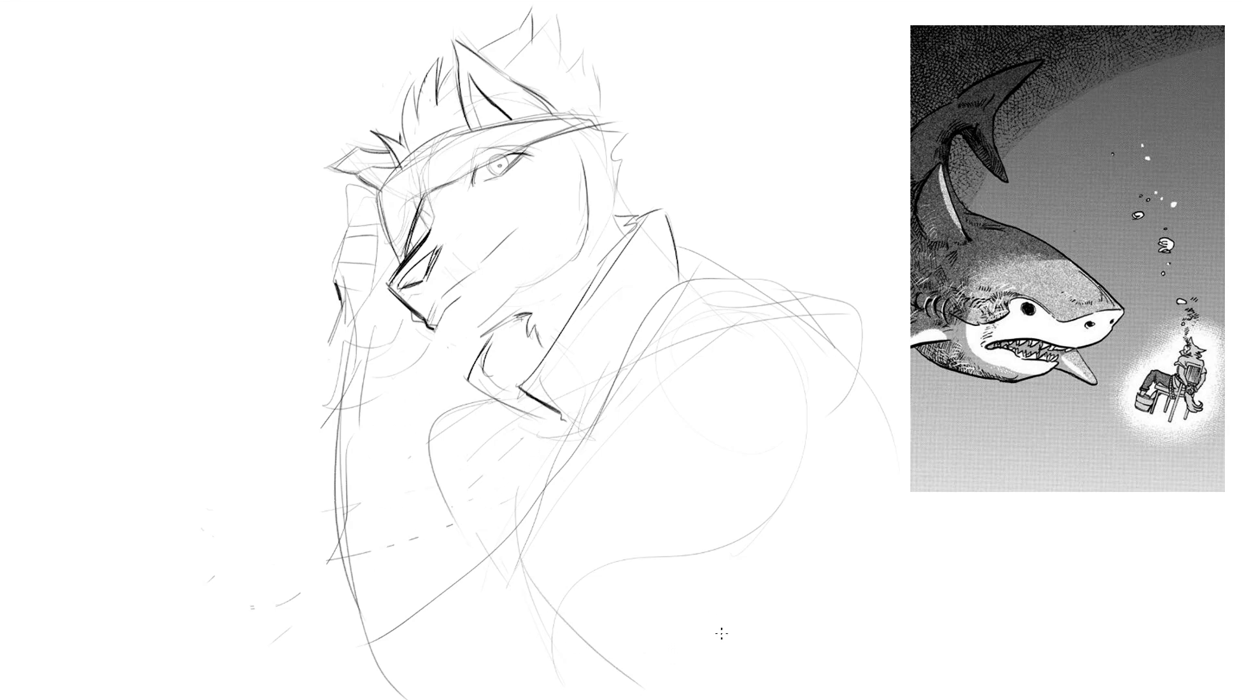
left_click_drag(722, 634, 828, 580)
mouse_move(897, 559)
left_mouse_down()
mouse_move(979, 550)
mouse_move(890, 563)
left_mouse_up()
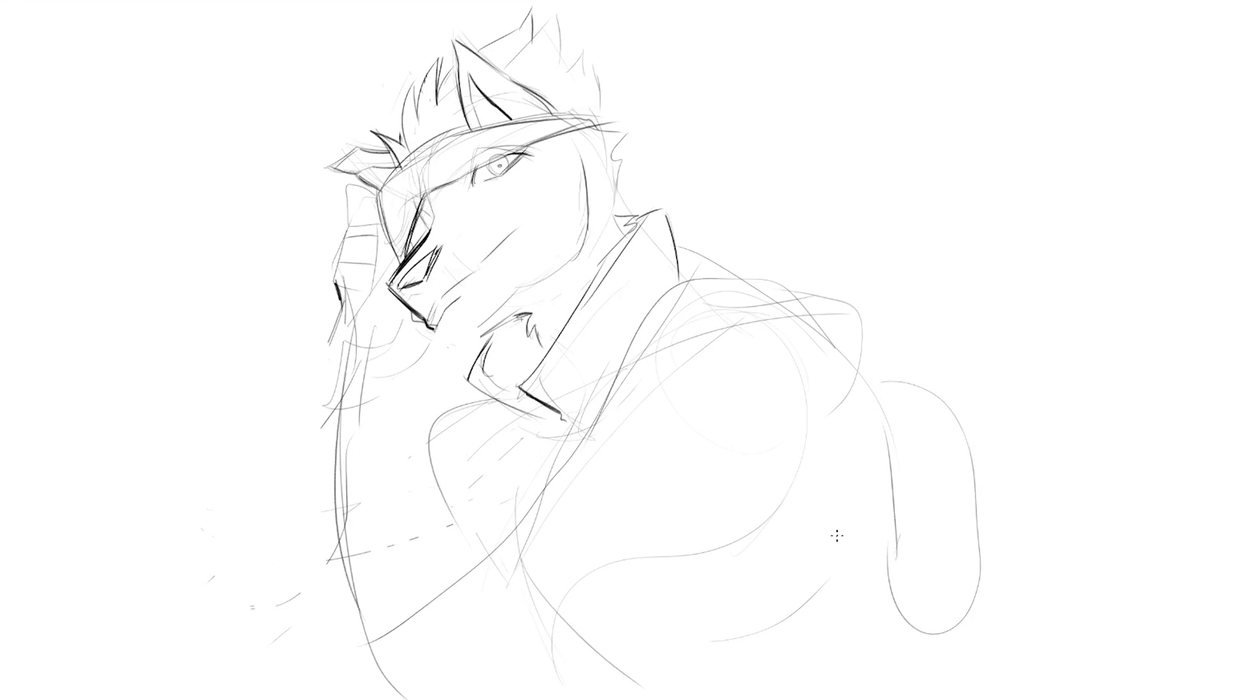
Step: Sketch curved, pointed tuft shapes around the loop behind the back
left_click_drag(897, 422, 956, 478)
mouse_move(975, 533)
left_mouse_down()
mouse_move(947, 362)
mouse_move(912, 418)
left_mouse_up()
left_click_drag(934, 451, 843, 448)
mouse_move(788, 418)
left_mouse_down()
mouse_move(829, 496)
mouse_move(880, 518)
left_mouse_up()
mouse_move(879, 519)
left_mouse_down()
mouse_move(796, 586)
mouse_move(836, 614)
left_mouse_up()
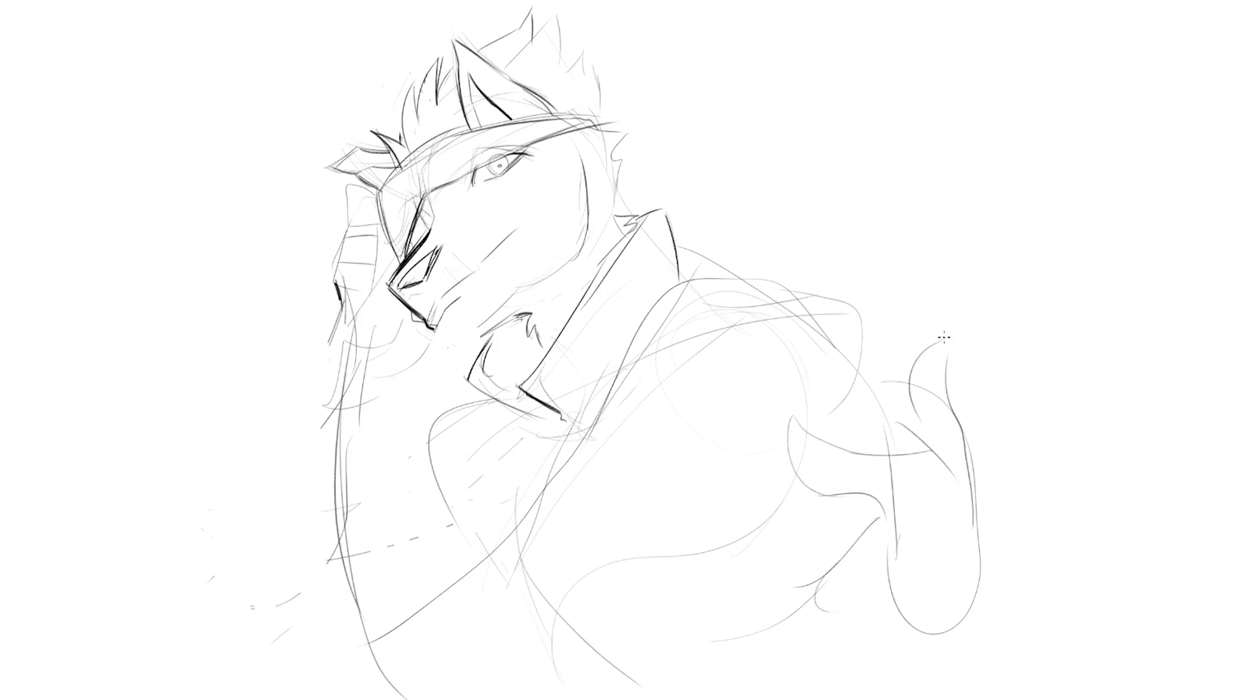
Step: Redraw the collar's front as a rounded curve around the neck and erase its old pointed edges
left_click_drag(504, 314, 474, 365)
left_click_drag(488, 374, 586, 317)
key("e")
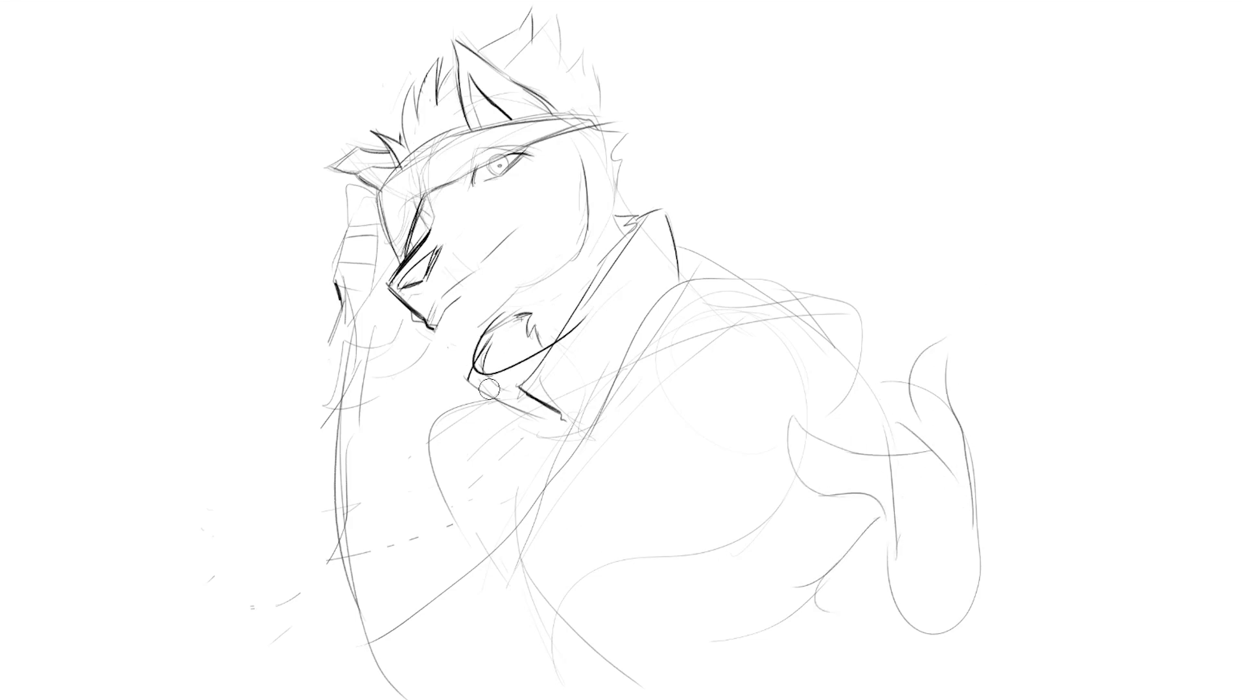
mouse_move(490, 389)
left_mouse_down()
mouse_move(550, 372)
mouse_move(464, 378)
left_mouse_up()
key("b")
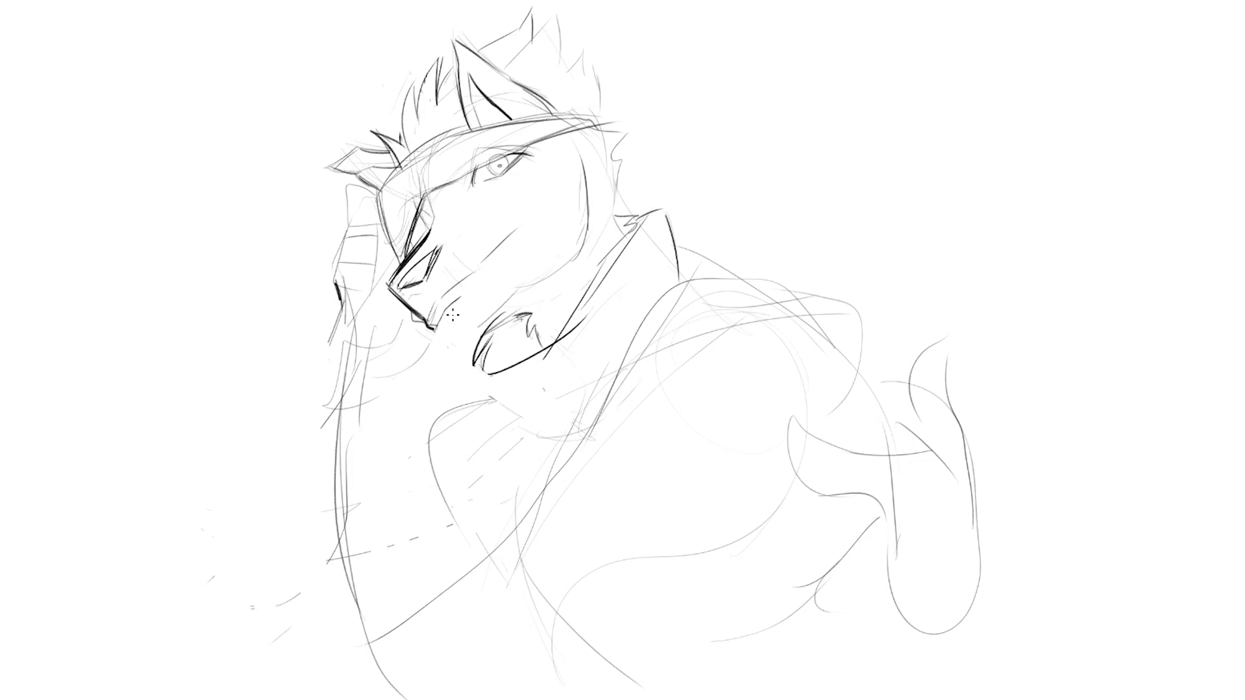
Step: Redraw the lower jaw and chin and extend the mouth into an upturned smile on the cheek
mouse_move(428, 325)
left_mouse_down()
mouse_move(462, 340)
mouse_move(558, 256)
left_mouse_up()
left_click_drag(462, 321, 487, 305)
mouse_move(531, 231)
left_mouse_down()
mouse_move(493, 293)
mouse_move(471, 273)
mouse_move(535, 203)
left_mouse_up()
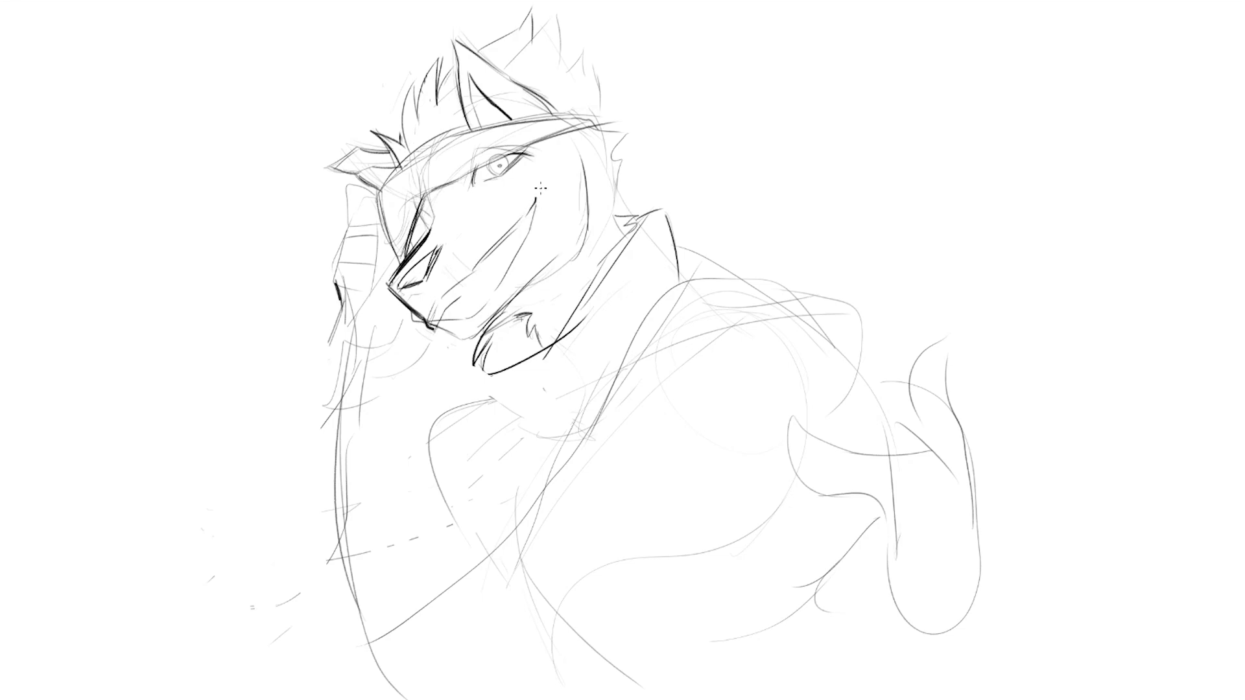
Step: Sketch the chest bulge below the collar, the front of the waist, and the torso's lower back contours
mouse_move(481, 366)
left_mouse_down()
mouse_move(427, 441)
mouse_move(455, 529)
left_mouse_up()
left_click_drag(486, 569, 584, 695)
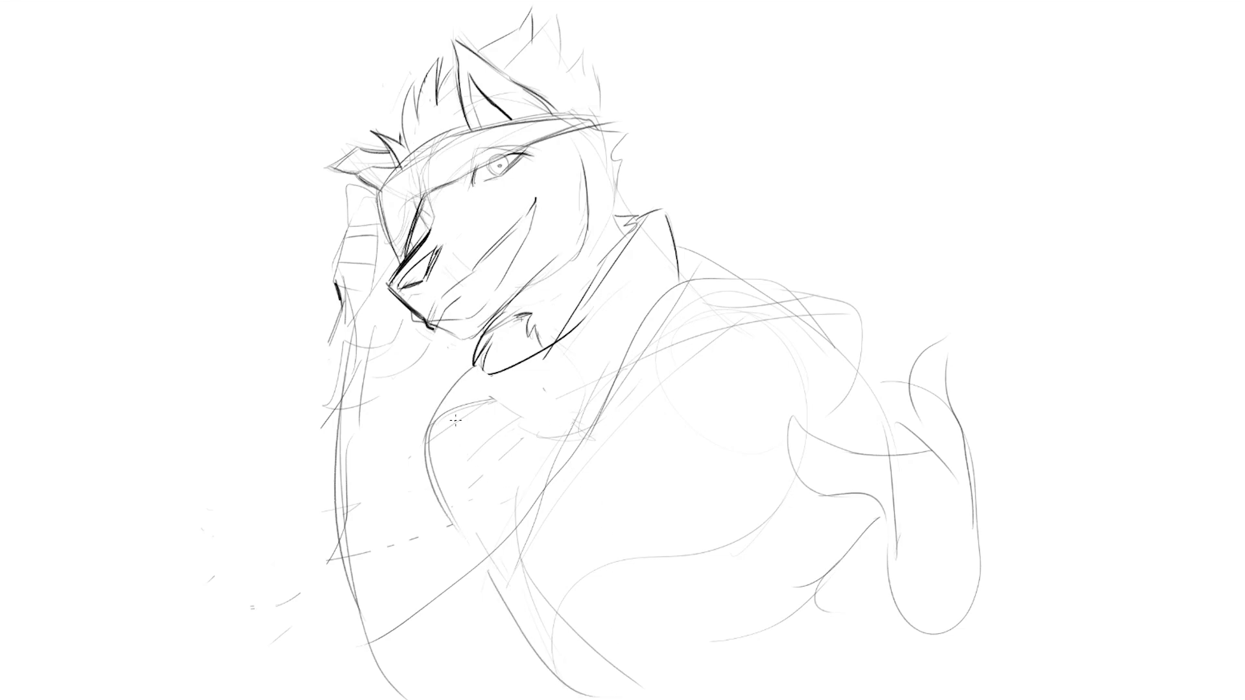
left_click_drag(439, 423, 528, 492)
left_click_drag(570, 522, 623, 654)
left_click_drag(486, 573, 565, 698)
left_click_drag(883, 492, 577, 592)
left_click_drag(879, 605, 743, 699)
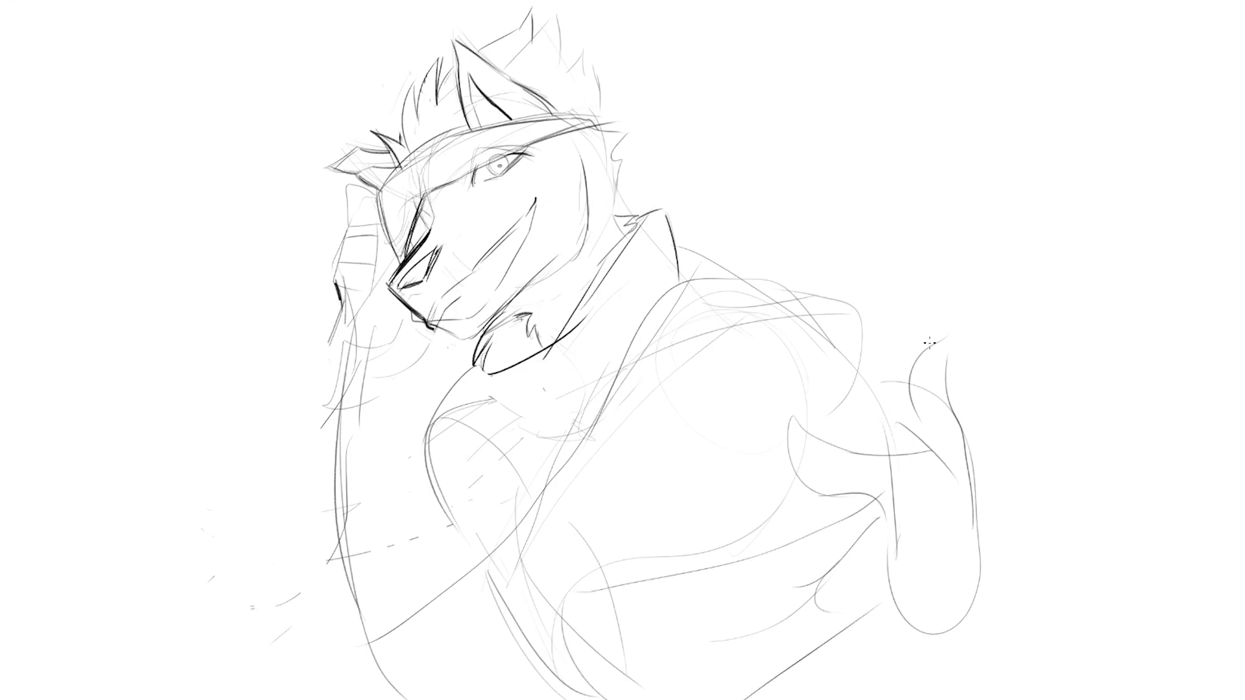
Step: Erase the raised hand beside the head and extend the brow shape's front edge down past the muzzle
mouse_move(337, 303)
left_mouse_down()
mouse_move(341, 269)
mouse_move(361, 286)
left_mouse_up()
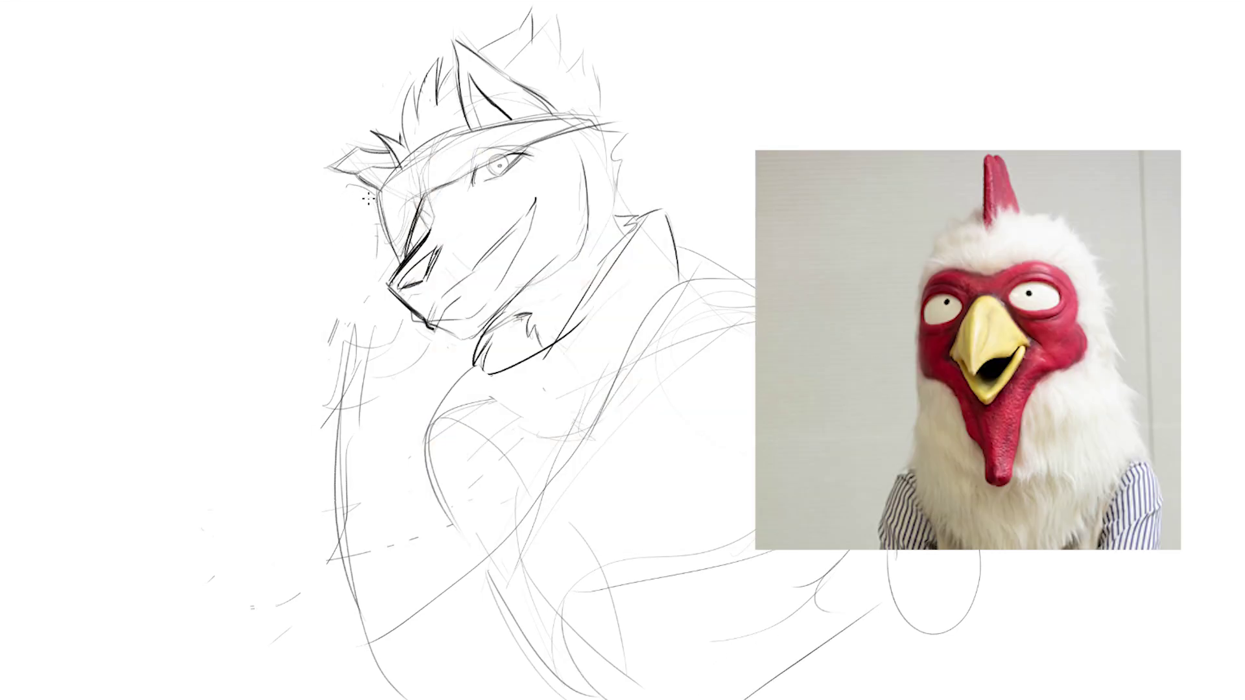
left_click_drag(374, 192, 351, 273)
left_click_drag(426, 204, 352, 288)
mouse_move(417, 228)
left_mouse_down()
mouse_move(391, 264)
mouse_move(380, 227)
left_mouse_up()
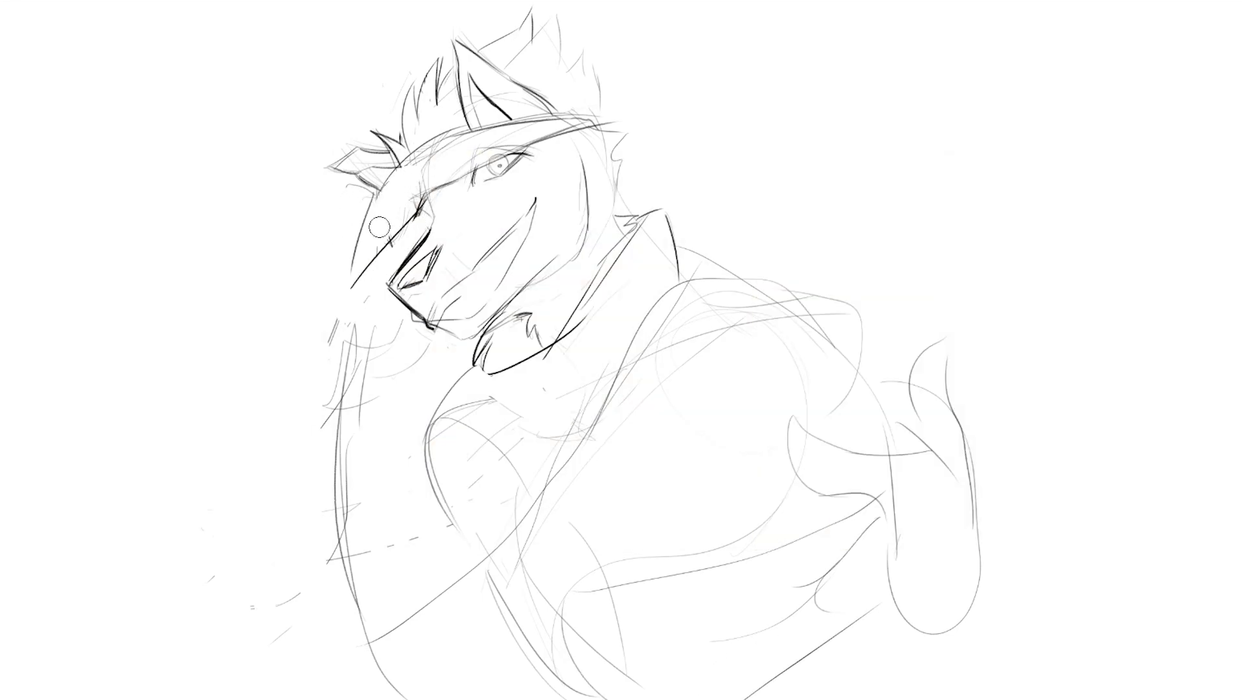
left_click_drag(417, 184, 421, 173)
Step: Sketch a blocky hand in front of the muzzle and erase the old wrist and forearm lines
key("b")
mouse_move(383, 351)
left_mouse_down()
mouse_move(324, 383)
mouse_move(328, 407)
left_mouse_up()
left_click_drag(390, 290, 391, 356)
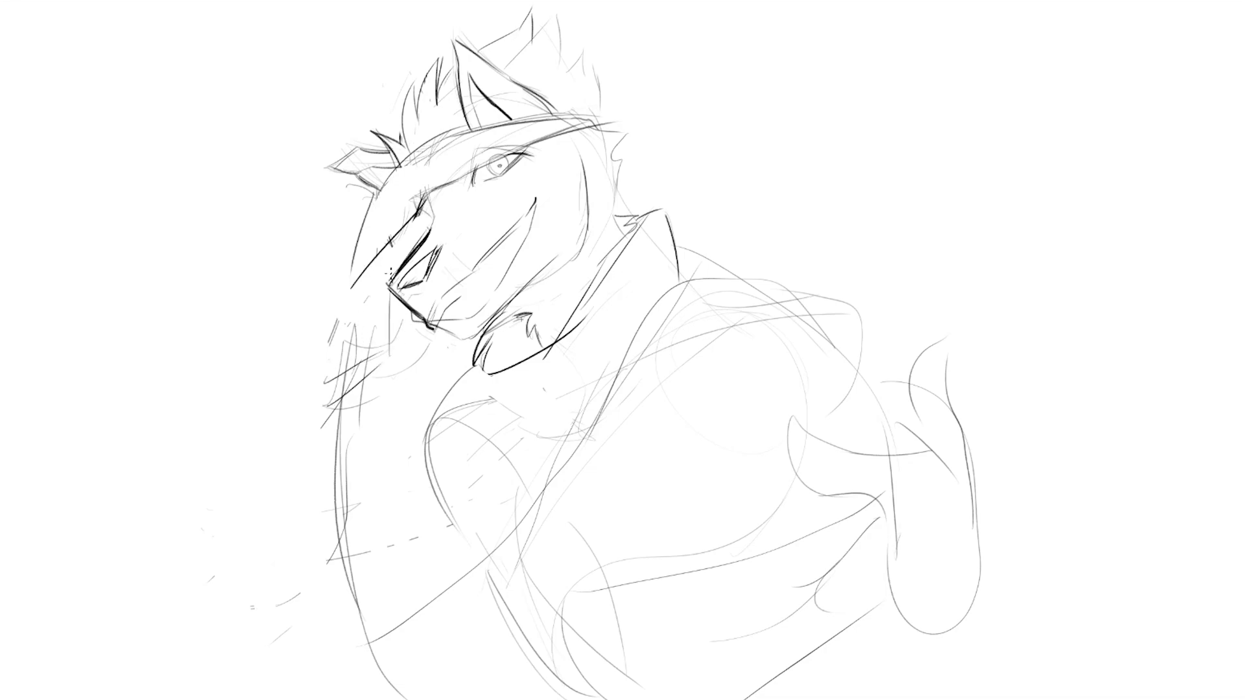
left_click_drag(399, 267, 384, 281)
mouse_move(408, 234)
left_mouse_down()
mouse_move(392, 280)
mouse_move(364, 300)
left_mouse_up()
mouse_move(376, 289)
left_mouse_down()
mouse_move(359, 295)
mouse_move(323, 270)
left_mouse_up()
mouse_move(321, 269)
left_mouse_down()
mouse_move(283, 310)
mouse_move(336, 422)
left_mouse_up()
left_click_drag(338, 421, 390, 356)
key("e")
mouse_move(331, 328)
left_mouse_down()
mouse_move(349, 395)
mouse_move(361, 334)
mouse_move(331, 460)
mouse_move(247, 528)
mouse_move(223, 499)
left_mouse_up()
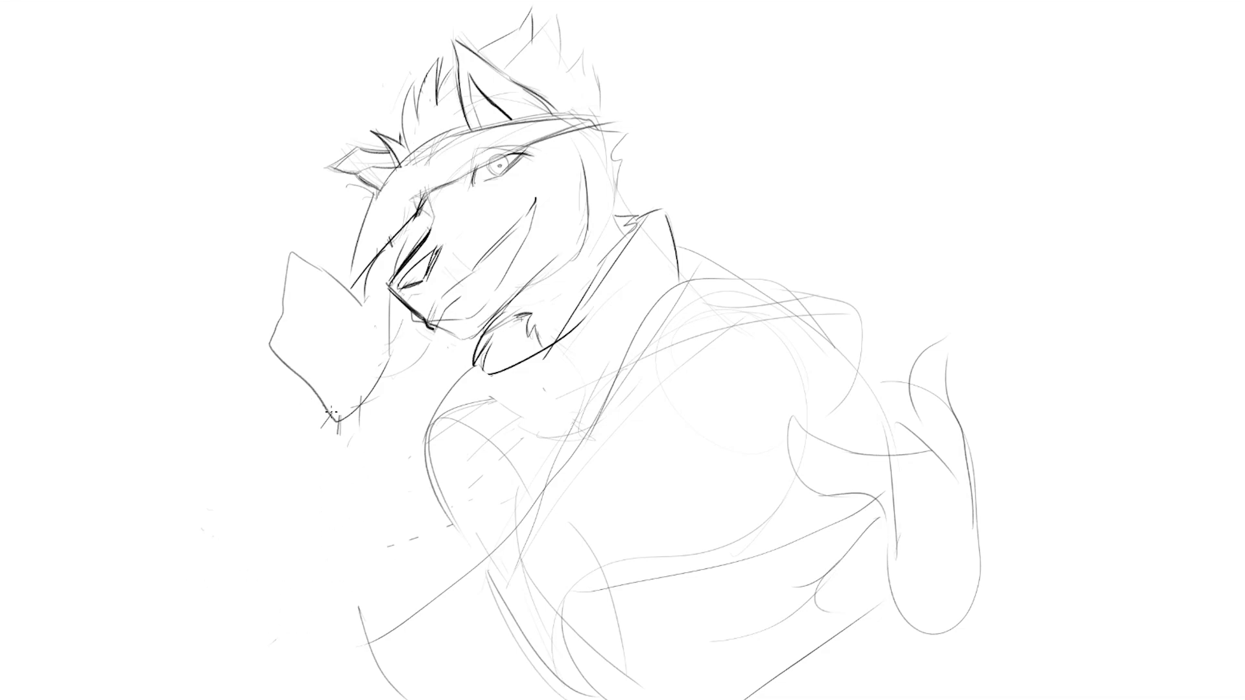
Step: Sketch the forearm's outer and inner contours from the wrist down to a rounded elbow
left_click_drag(338, 387, 372, 643)
left_click_drag(334, 428, 363, 624)
mouse_move(339, 368)
left_mouse_down()
mouse_move(379, 383)
mouse_move(385, 453)
left_mouse_up()
mouse_move(392, 479)
left_mouse_down()
mouse_move(463, 597)
mouse_move(468, 649)
left_mouse_up()
left_click_drag(337, 600, 445, 673)
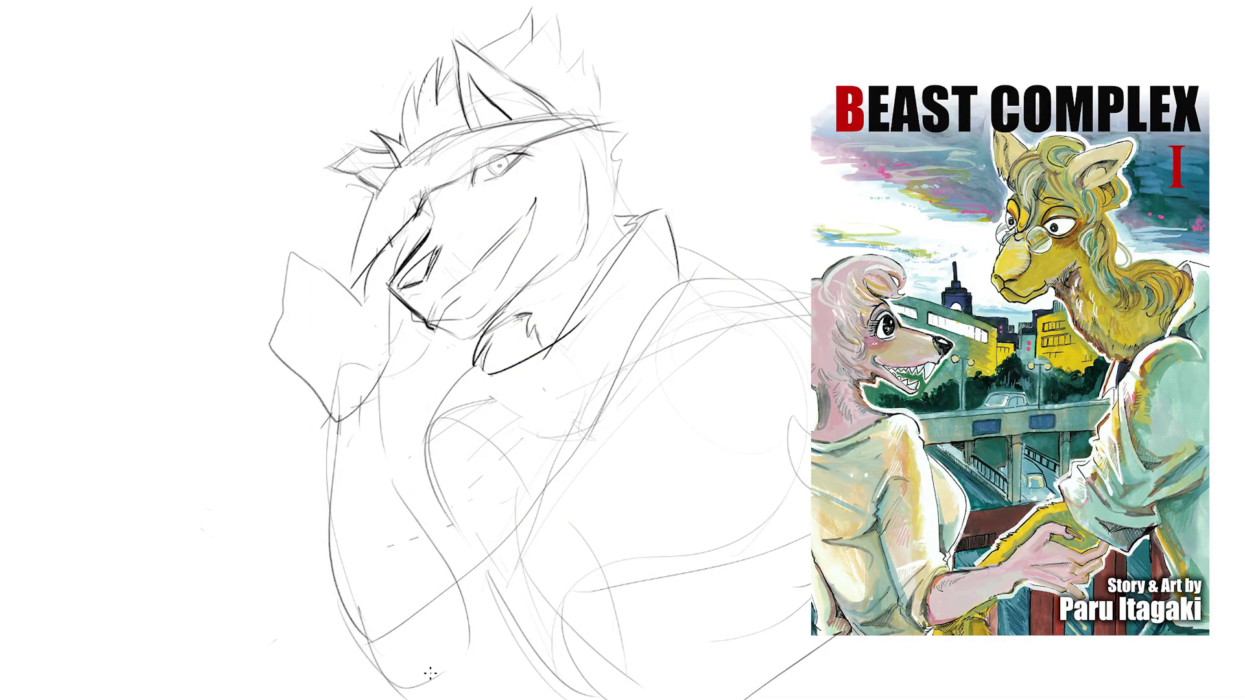
Step: Darken the forearm's inner contour down to the elbow crease and erase the outer contour near the wrist
left_click_drag(741, 279, 524, 456)
mouse_move(382, 381)
left_mouse_down()
mouse_move(454, 538)
mouse_move(535, 642)
left_mouse_up()
mouse_move(329, 423)
left_mouse_down()
mouse_move(405, 694)
mouse_move(519, 648)
left_mouse_up()
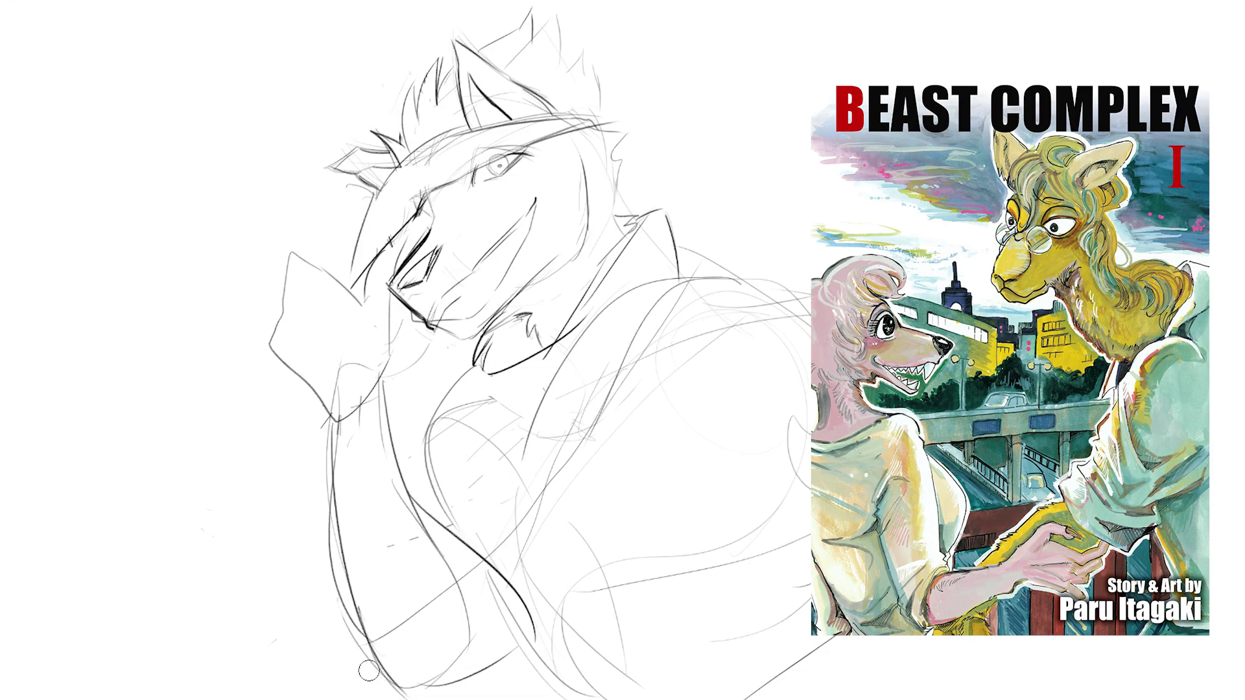
left_click_drag(369, 671, 318, 413)
Step: Draw the upper arm from the rounded shoulder down to the elbow with front and back contours
left_click_drag(657, 291, 474, 558)
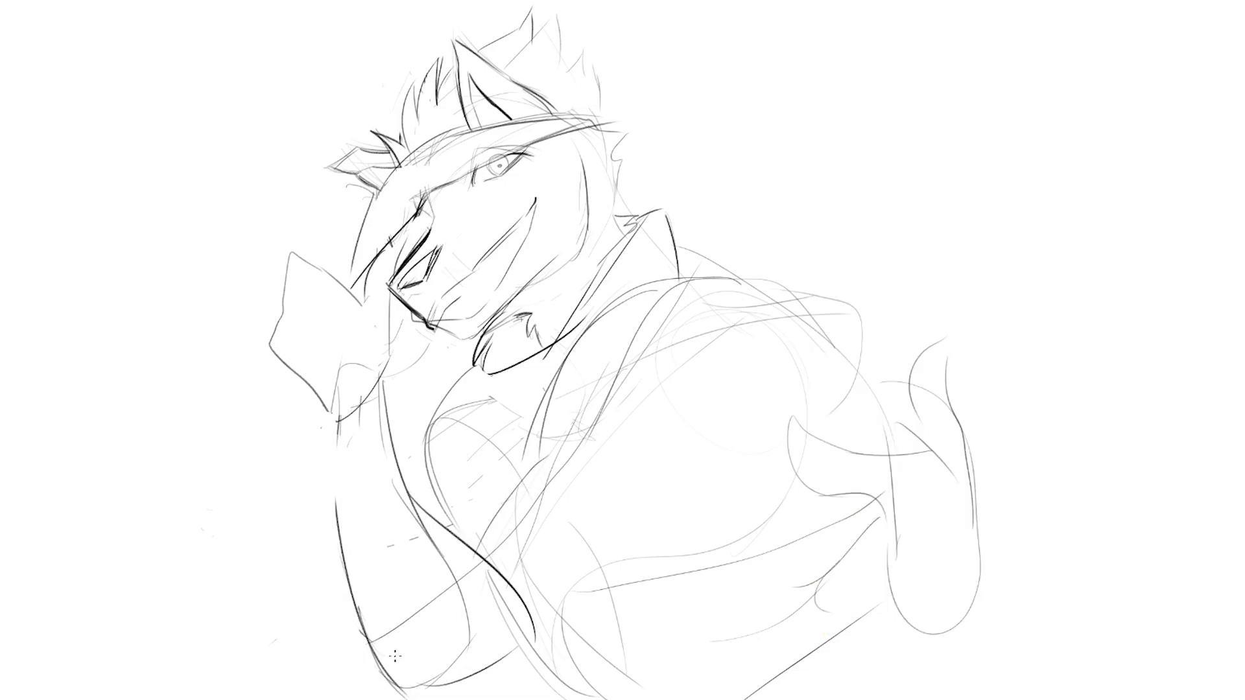
left_click_drag(370, 645, 421, 699)
left_click_drag(526, 667, 713, 459)
left_click_drag(670, 515, 675, 282)
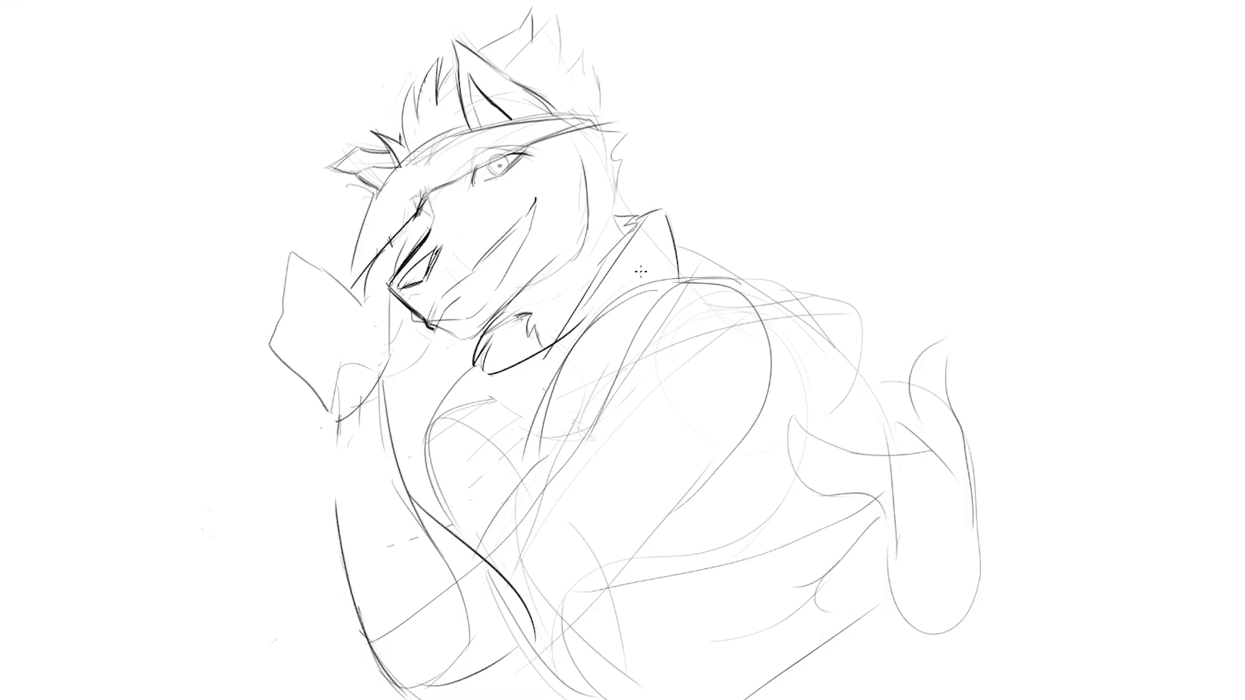
Step: Darken the chin line and upper eyelid, and define the brow shape's upper edge and pointed front tip
mouse_move(446, 319)
left_mouse_down()
mouse_move(485, 344)
mouse_move(506, 266)
left_mouse_up()
left_click_drag(472, 181, 513, 152)
left_click_drag(358, 255, 365, 304)
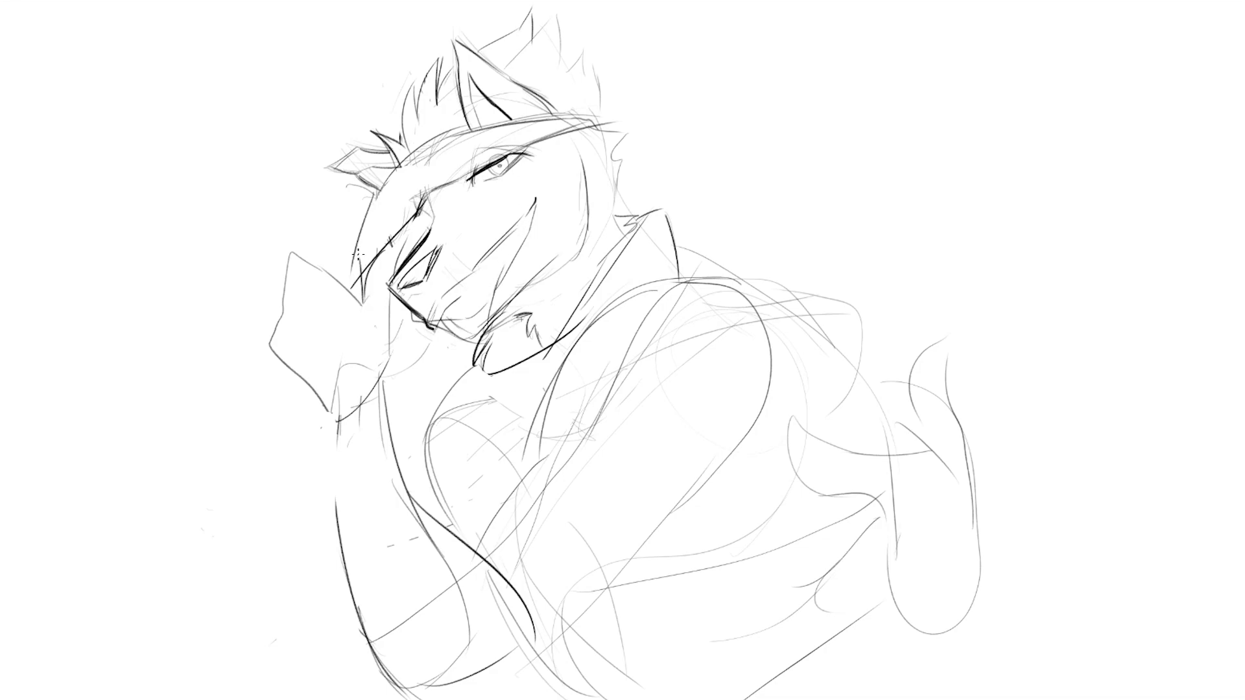
left_click_drag(362, 221, 357, 287)
left_click_drag(376, 189, 496, 119)
mouse_move(395, 248)
left_mouse_down()
mouse_move(392, 279)
mouse_move(362, 306)
left_mouse_up()
Step: Shape the raised fist with finger and knuckle contours and draw the forearm edges below the wrist
left_click_drag(296, 258, 274, 339)
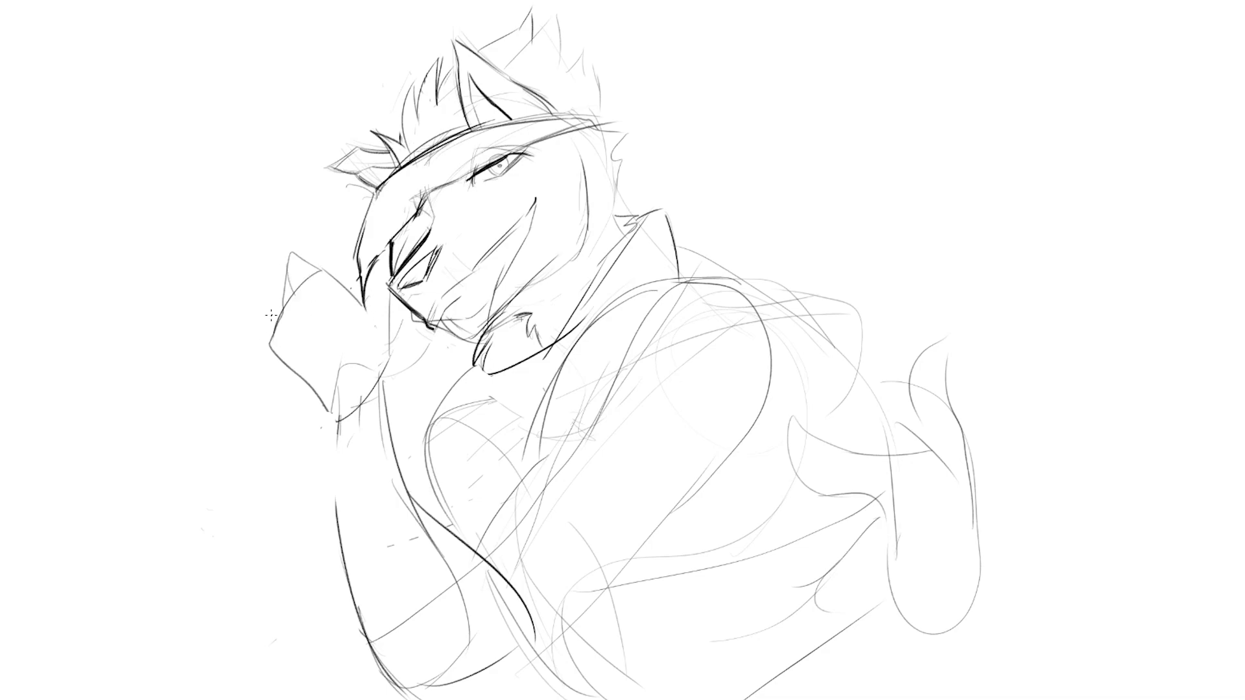
mouse_move(286, 295)
left_mouse_down()
mouse_move(308, 248)
mouse_move(339, 284)
mouse_move(283, 295)
mouse_move(263, 323)
mouse_move(326, 420)
mouse_move(379, 374)
left_mouse_up()
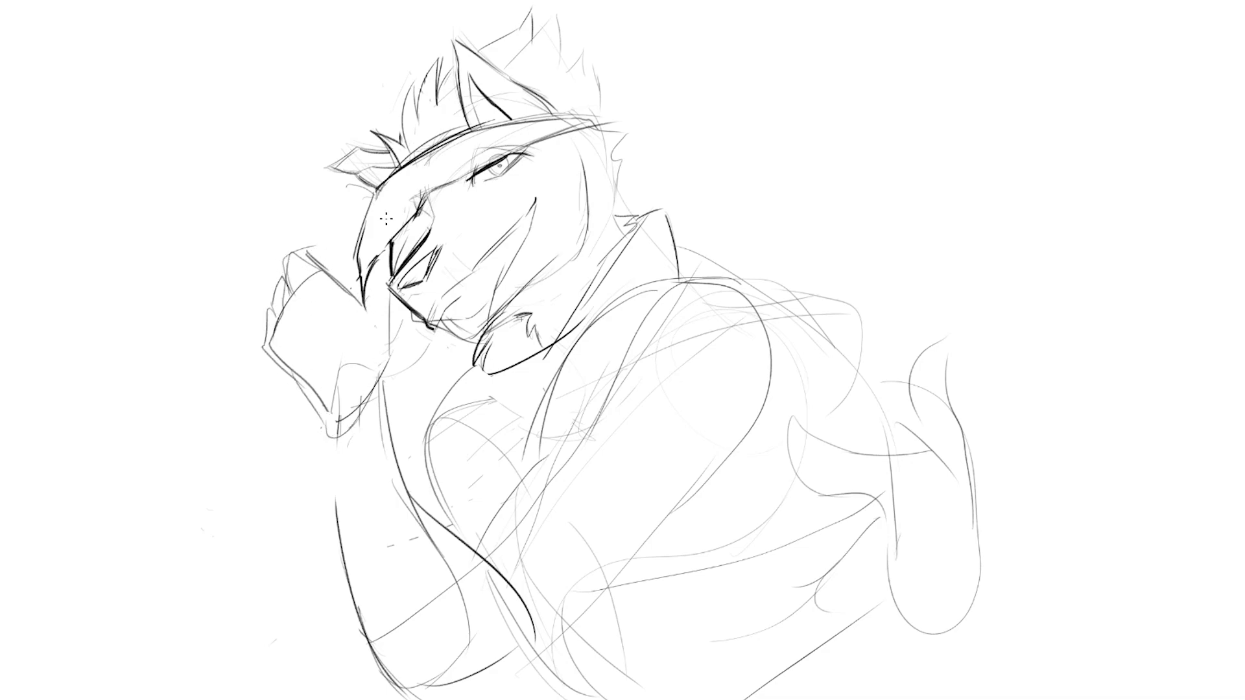
left_click_drag(336, 421, 387, 652)
left_click_drag(388, 371, 521, 589)
Step: Erase the overlapping forearm lines and redraw a clean outer contour from the wrist to the rounded elbow
key("e")
mouse_move(378, 419)
left_mouse_down()
mouse_move(422, 528)
mouse_move(464, 582)
mouse_move(468, 633)
left_mouse_up()
left_click_drag(331, 478, 390, 680)
left_click_drag(362, 615, 389, 644)
left_click_drag(463, 652, 441, 674)
key("b")
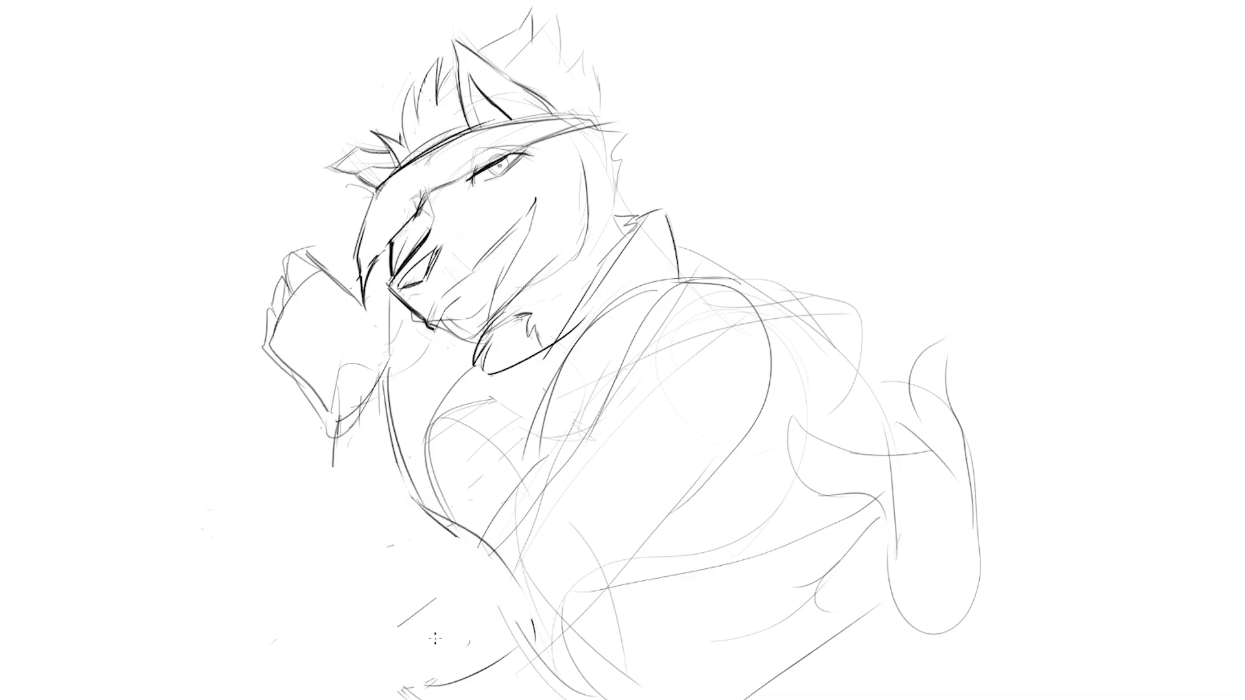
left_click_drag(332, 400, 358, 578)
left_click_drag(332, 435, 402, 684)
left_click_drag(388, 642, 447, 674)
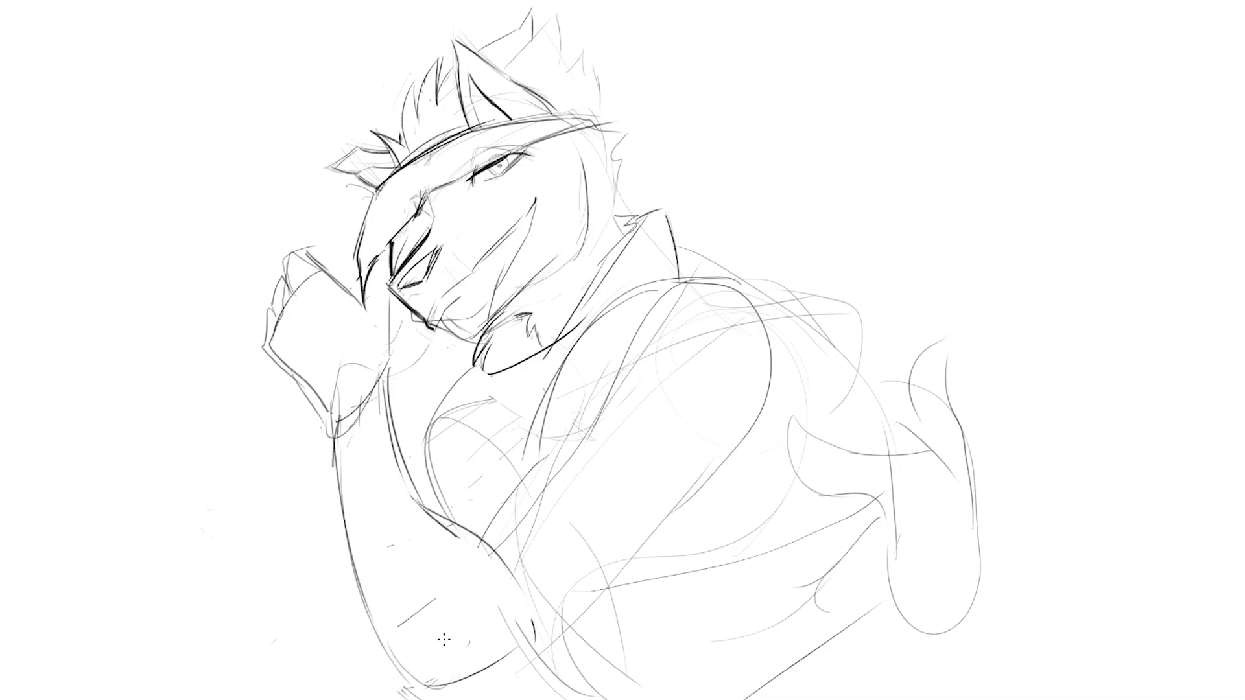
Step: Add a curve from the shoulder to the elbow crease and sketch a curved cuff around the wrist
mouse_move(627, 309)
left_mouse_down()
mouse_move(574, 410)
mouse_move(480, 530)
left_mouse_up()
mouse_move(320, 502)
left_mouse_down()
mouse_move(401, 434)
mouse_move(336, 542)
left_mouse_up()
left_click_drag(331, 495, 318, 525)
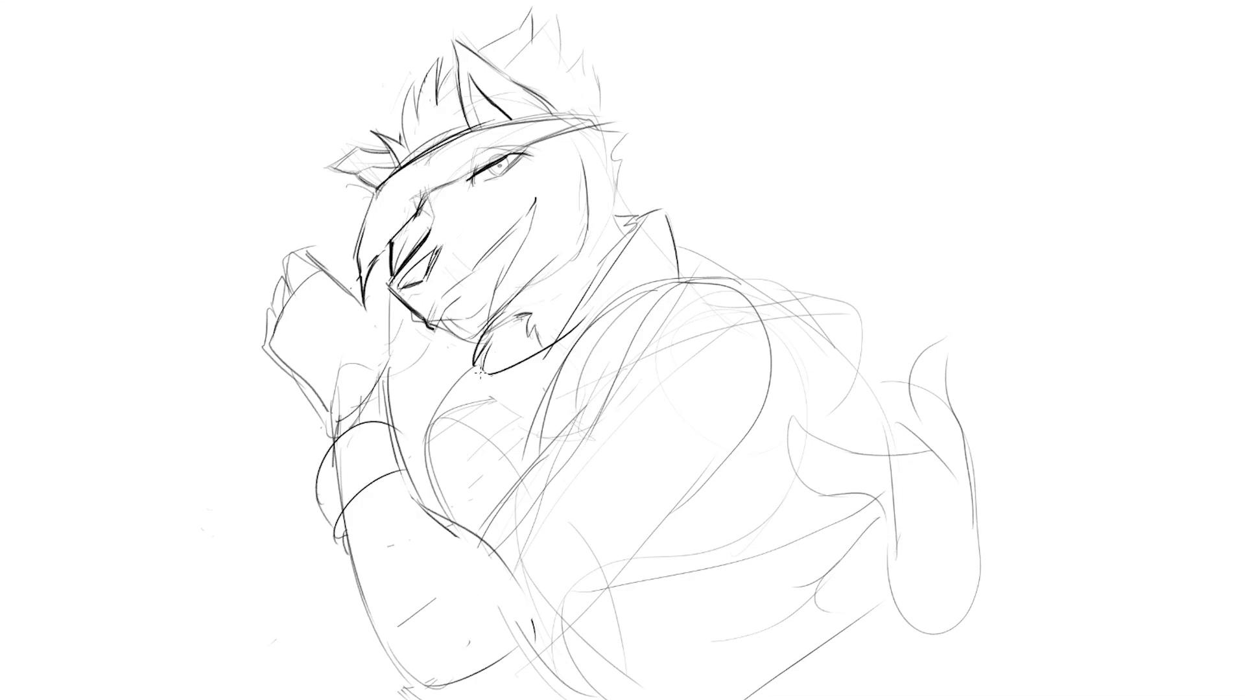
Step: Draw the neckline below the chin, redefine the raised collar's front and back edges, and add the line sloping behind the shoulder
left_click_drag(460, 356, 537, 421)
mouse_move(511, 367)
left_mouse_down()
mouse_move(543, 389)
mouse_move(514, 360)
left_mouse_up()
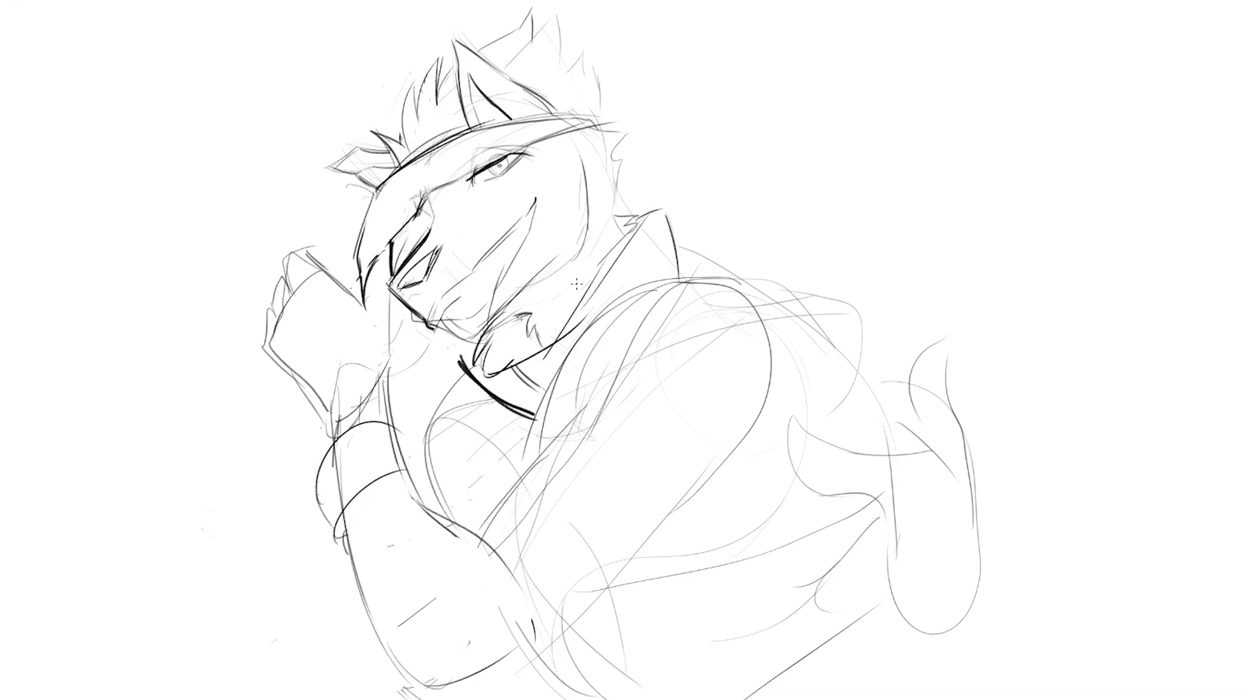
left_click_drag(634, 216, 540, 344)
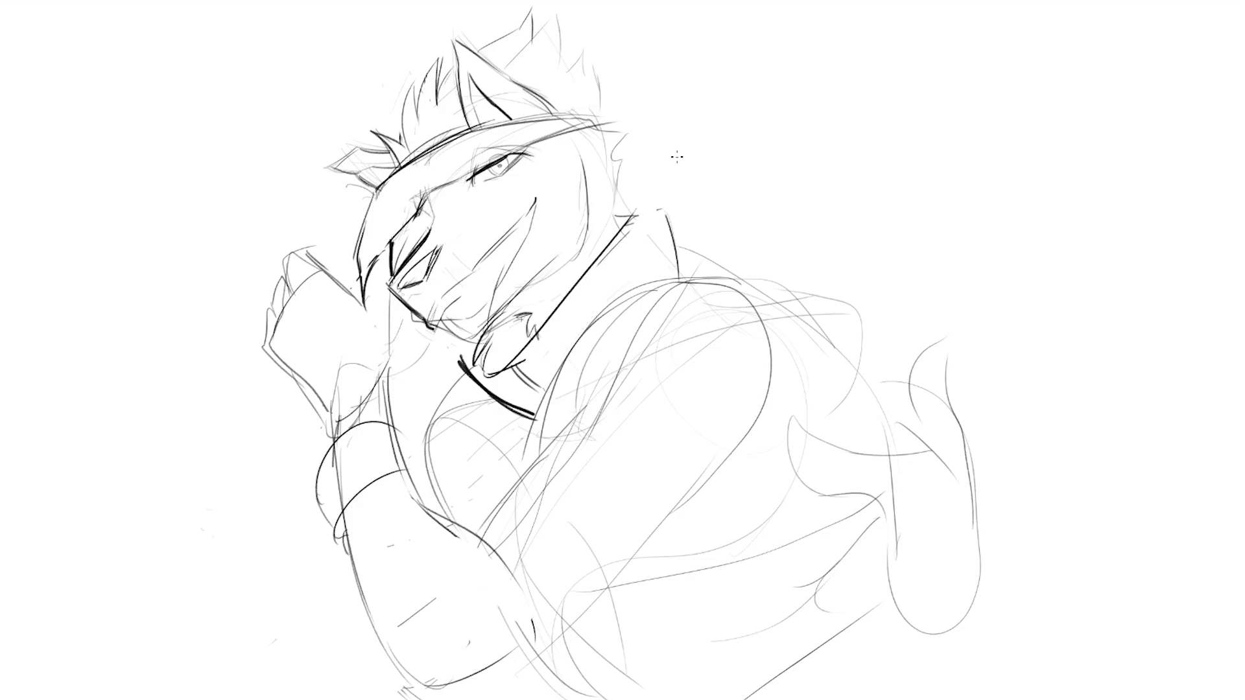
left_click_drag(613, 216, 637, 210)
left_click_drag(639, 209, 680, 264)
left_click_drag(668, 258, 815, 371)
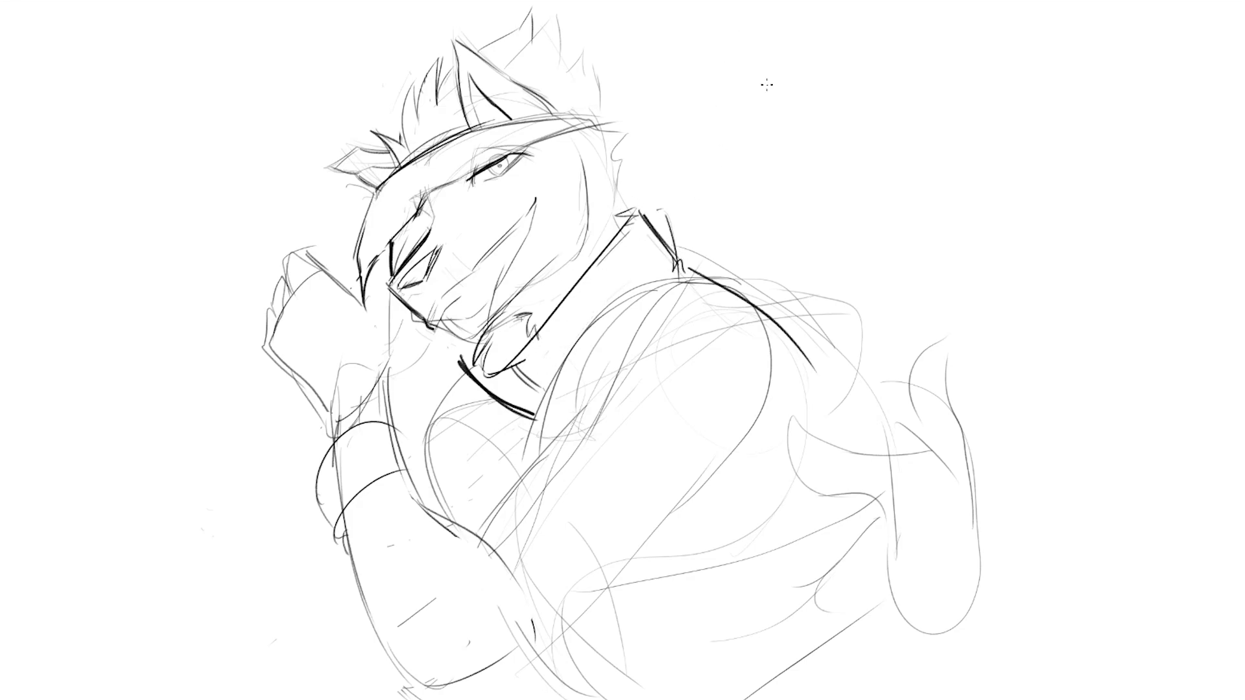
Step: Add jagged fur at the wrist of the raised fist and darken the finger, knuckle and inner wrist contours
left_click_drag(305, 388, 323, 402)
mouse_move(323, 381)
left_mouse_down()
mouse_move(347, 413)
mouse_move(349, 359)
mouse_move(365, 362)
mouse_move(355, 419)
left_mouse_up()
key("e")
key("b")
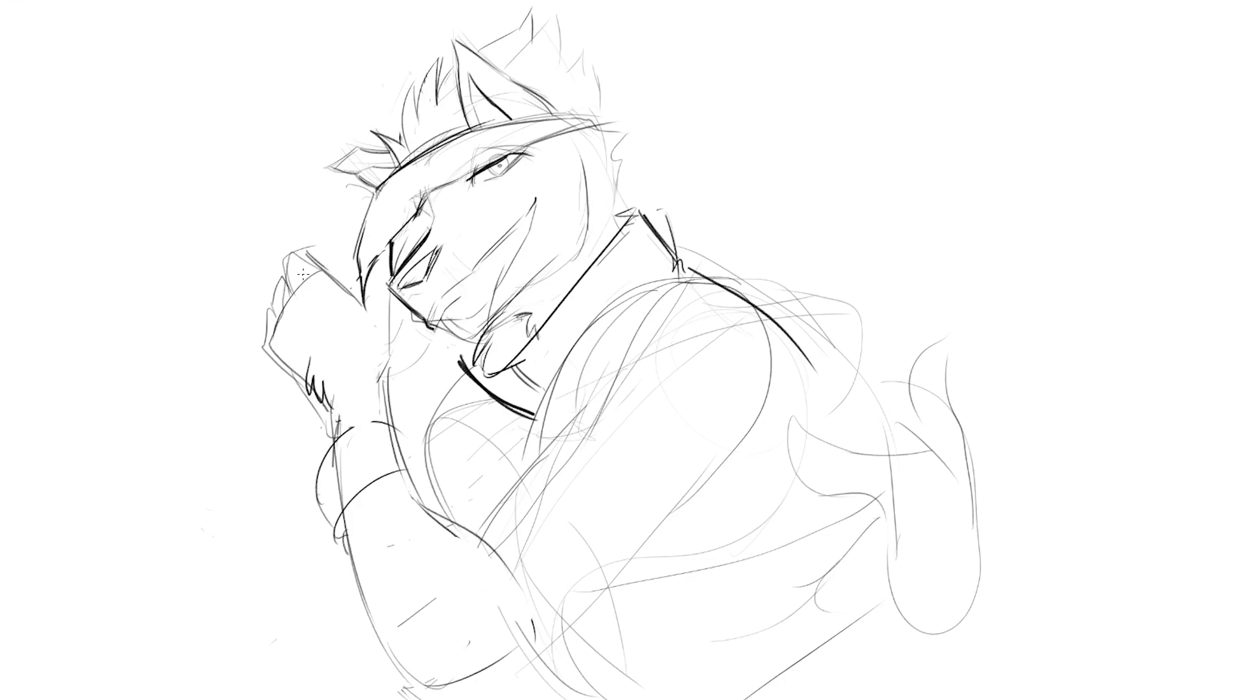
mouse_move(303, 275)
left_mouse_down()
mouse_move(285, 276)
mouse_move(261, 360)
mouse_move(299, 379)
left_mouse_up()
left_click_drag(388, 286, 386, 366)
Step: Hatch the band across the brow with dense strokes and draw an open mouth with jagged teeth and a squared corner
mouse_move(340, 281)
left_mouse_down()
mouse_move(368, 303)
mouse_move(414, 209)
mouse_move(368, 219)
mouse_move(391, 183)
mouse_move(409, 201)
mouse_move(458, 146)
mouse_move(529, 124)
left_mouse_up()
mouse_move(428, 325)
left_mouse_down()
mouse_move(482, 287)
mouse_move(523, 221)
mouse_move(545, 207)
left_mouse_up()
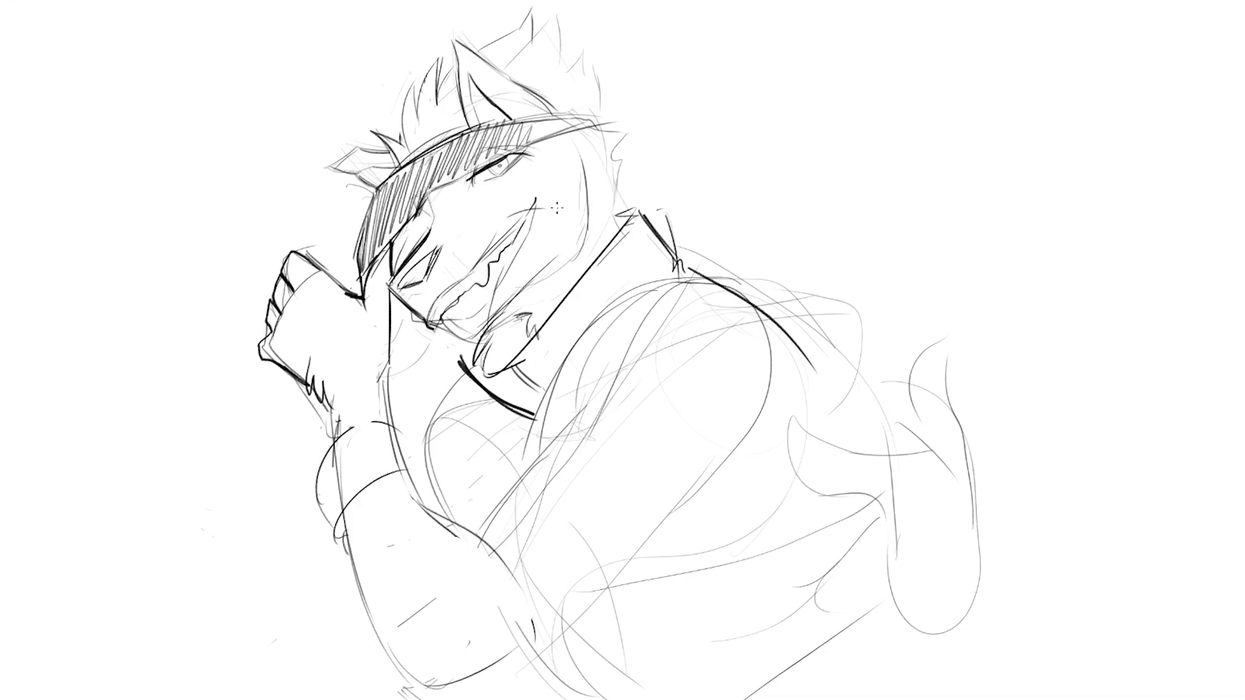
key("ctrl+z")
key("ctrl+z")
key("ctrl+z")
mouse_move(493, 263)
left_mouse_down()
mouse_move(512, 215)
mouse_move(533, 222)
mouse_move(503, 281)
left_mouse_up()
mouse_move(542, 215)
left_mouse_down()
mouse_move(501, 285)
mouse_move(530, 225)
mouse_move(514, 224)
mouse_move(490, 303)
left_mouse_up()
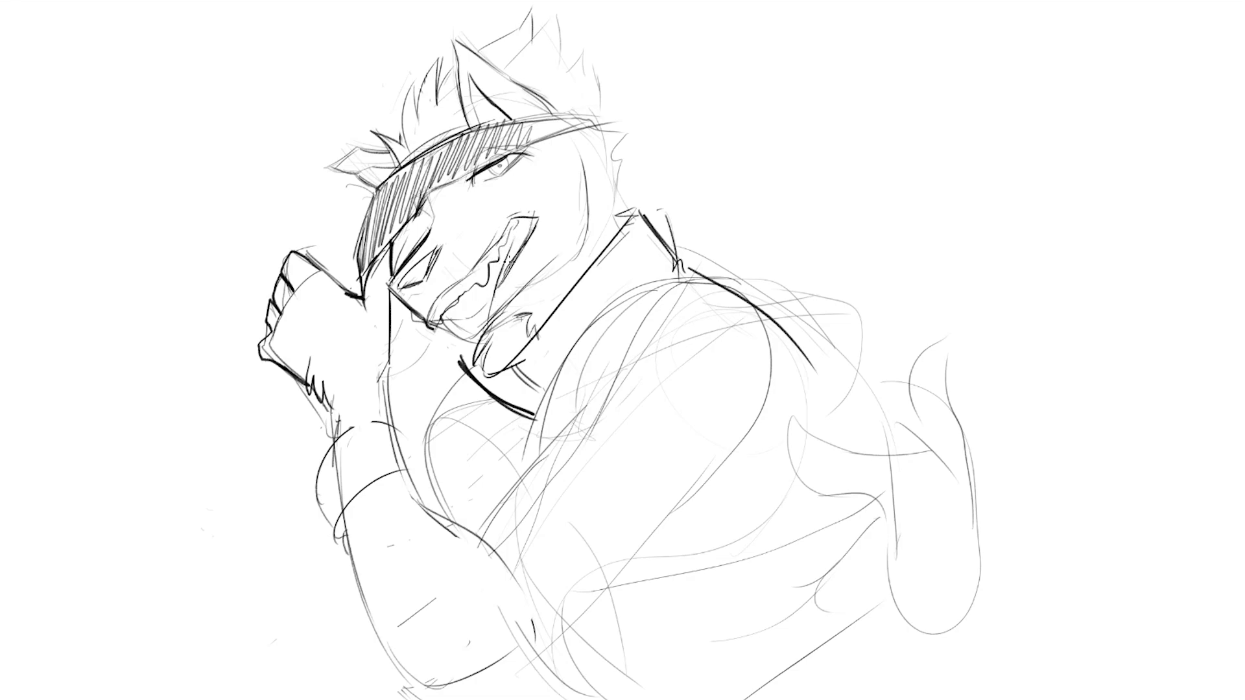
left_click_drag(527, 240, 503, 277)
mouse_move(516, 246)
left_mouse_down()
mouse_move(538, 209)
mouse_move(517, 223)
left_mouse_up()
Step: Redraw the hair as pointed tufts around the ears and down the back of the head, clearing the old strands
mouse_move(389, 136)
left_mouse_down()
mouse_move(405, 163)
mouse_move(421, 84)
left_mouse_up()
mouse_move(386, 156)
left_mouse_down()
mouse_move(356, 117)
mouse_move(415, 64)
mouse_move(574, 13)
left_mouse_up()
mouse_move(555, 33)
left_mouse_down()
mouse_move(578, 55)
mouse_move(566, 15)
mouse_move(519, 17)
left_mouse_up()
key("e")
mouse_move(578, 65)
left_mouse_down()
mouse_move(558, 20)
mouse_move(517, 24)
mouse_move(570, 39)
left_mouse_up()
left_click_drag(550, 55, 611, 58)
left_click_drag(610, 58, 594, 95)
left_click_drag(595, 95, 598, 115)
Step: Add jagged cheek fur, shading under the jaw and lower mouth detail, and darken the wrist cuff's outline
mouse_move(530, 142)
left_mouse_down()
mouse_move(574, 125)
mouse_move(584, 199)
left_mouse_up()
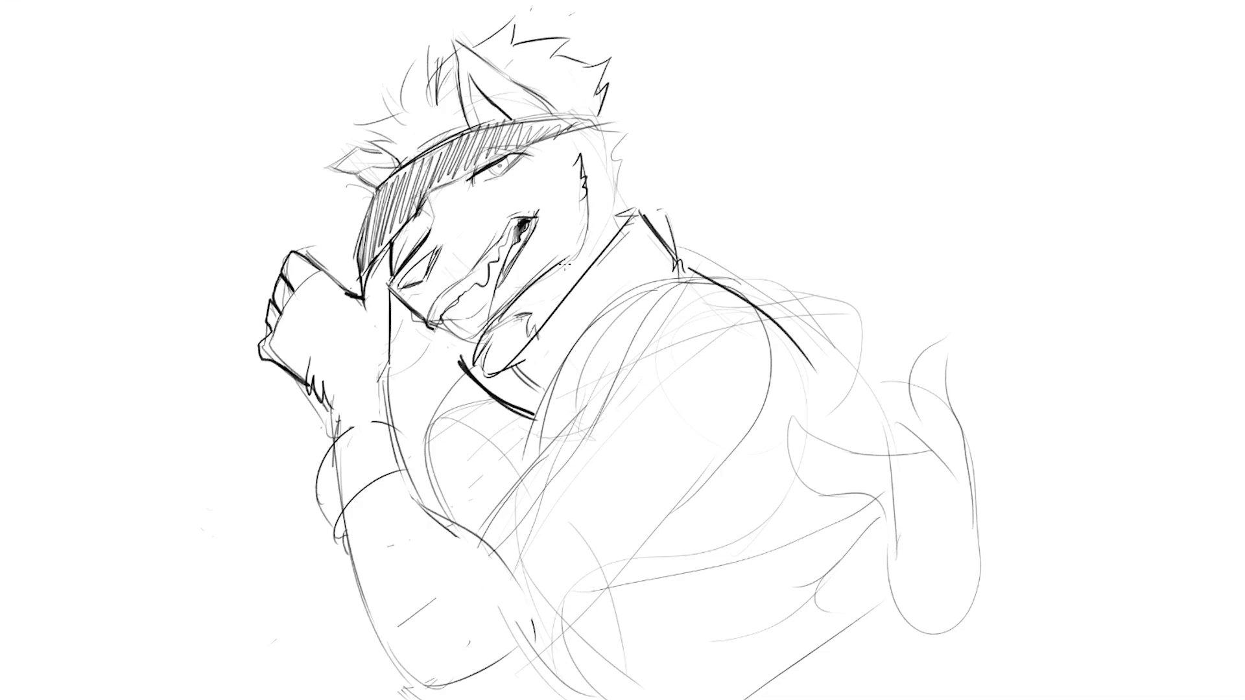
mouse_move(562, 267)
left_mouse_down()
mouse_move(519, 302)
mouse_move(530, 297)
left_mouse_up()
mouse_move(318, 488)
left_mouse_down()
mouse_move(396, 432)
mouse_move(404, 481)
left_mouse_up()
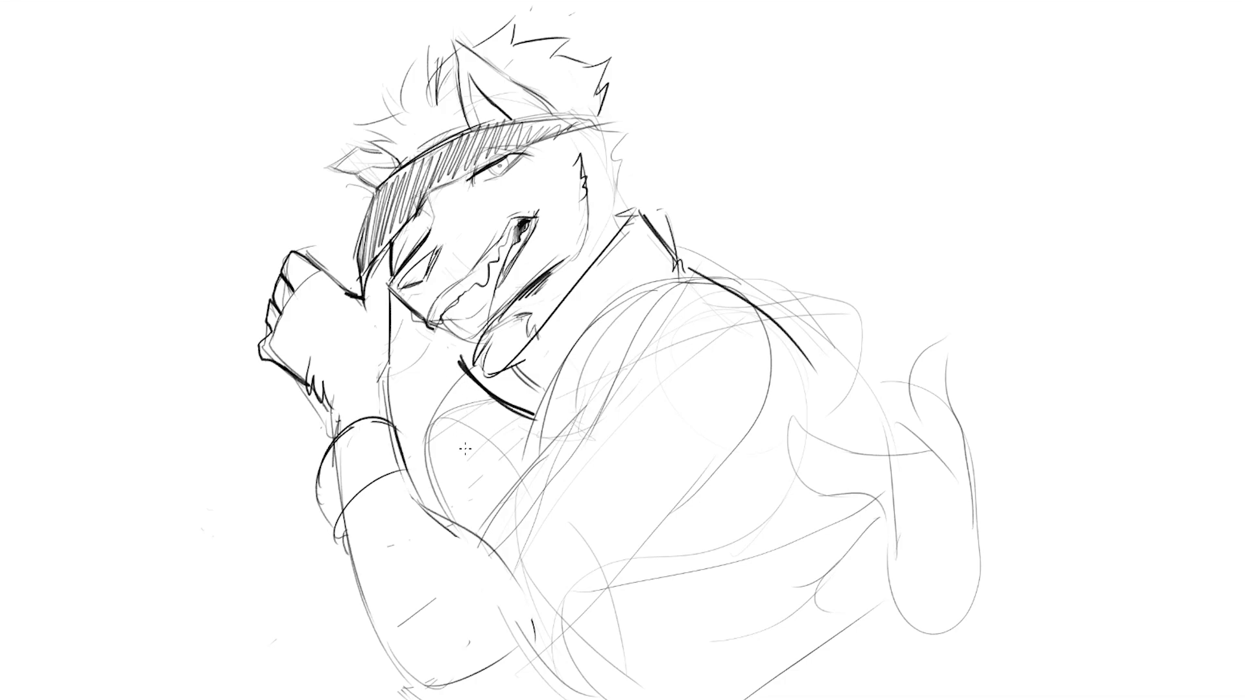
mouse_move(462, 297)
left_mouse_down()
mouse_move(483, 345)
mouse_move(499, 275)
left_mouse_up()
Step: Draw the armhole curve from shoulder to chest, darken the forearm contours, and clear construction lines inside the upper arm
mouse_move(734, 286)
left_mouse_down()
mouse_move(590, 335)
mouse_move(571, 425)
left_mouse_up()
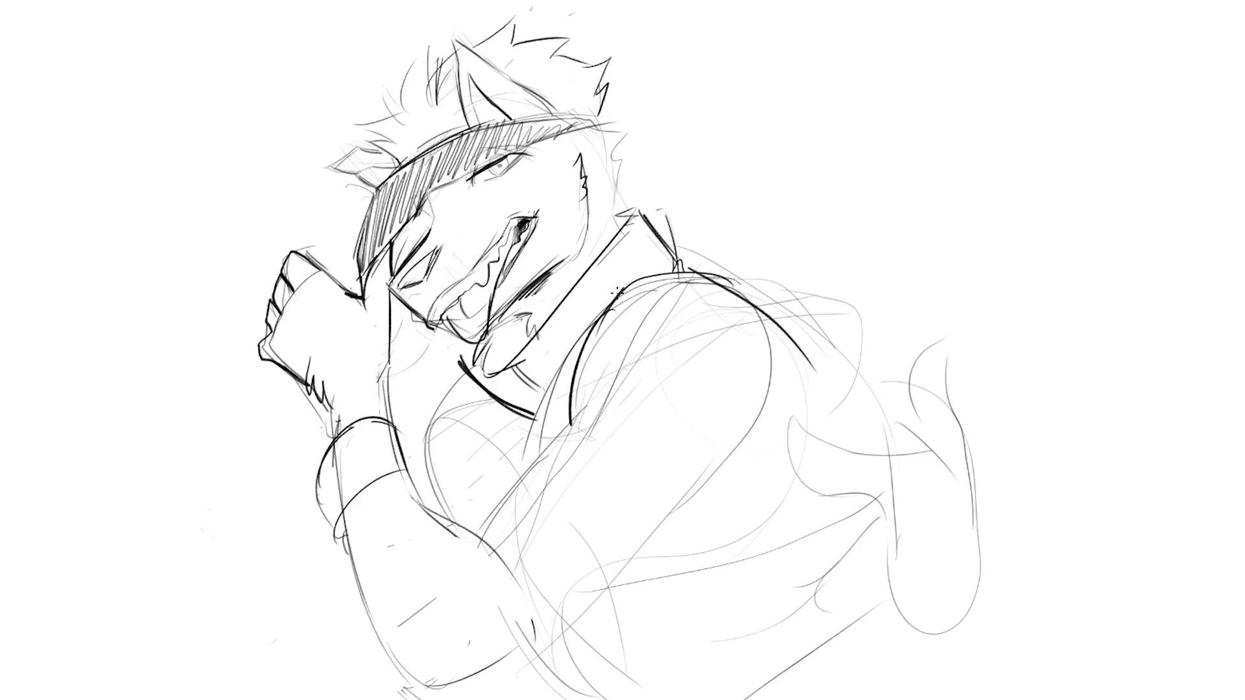
left_click_drag(625, 288, 572, 415)
left_click_drag(397, 437, 552, 565)
mouse_move(331, 482)
left_mouse_down()
mouse_move(456, 699)
mouse_move(640, 539)
left_mouse_up()
mouse_move(531, 547)
left_mouse_down()
mouse_move(499, 568)
mouse_move(563, 466)
mouse_move(511, 638)
mouse_move(586, 561)
mouse_move(603, 386)
mouse_move(649, 327)
mouse_move(597, 428)
mouse_move(678, 302)
mouse_move(708, 365)
left_mouse_up()
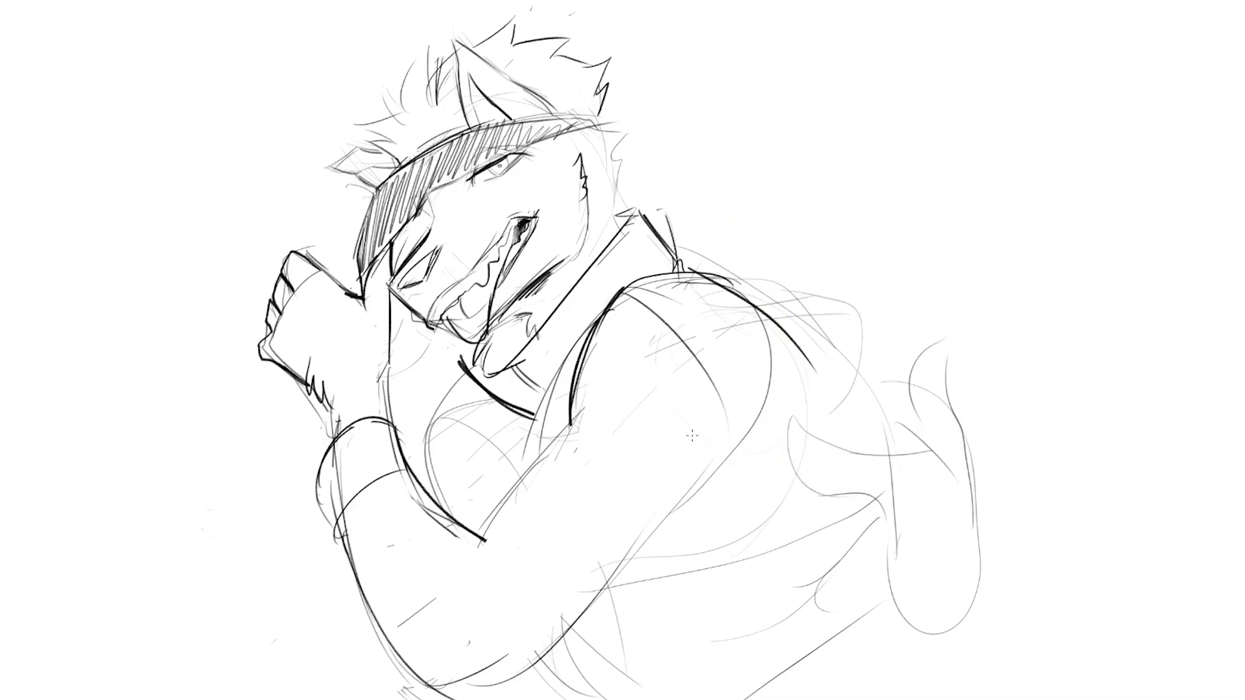
Step: Redraw the forearm's upper edge curving into the elbow crease and its lower contour from the cuff to the elbow
mouse_move(397, 441)
left_mouse_down()
mouse_move(543, 551)
mouse_move(537, 608)
left_mouse_up()
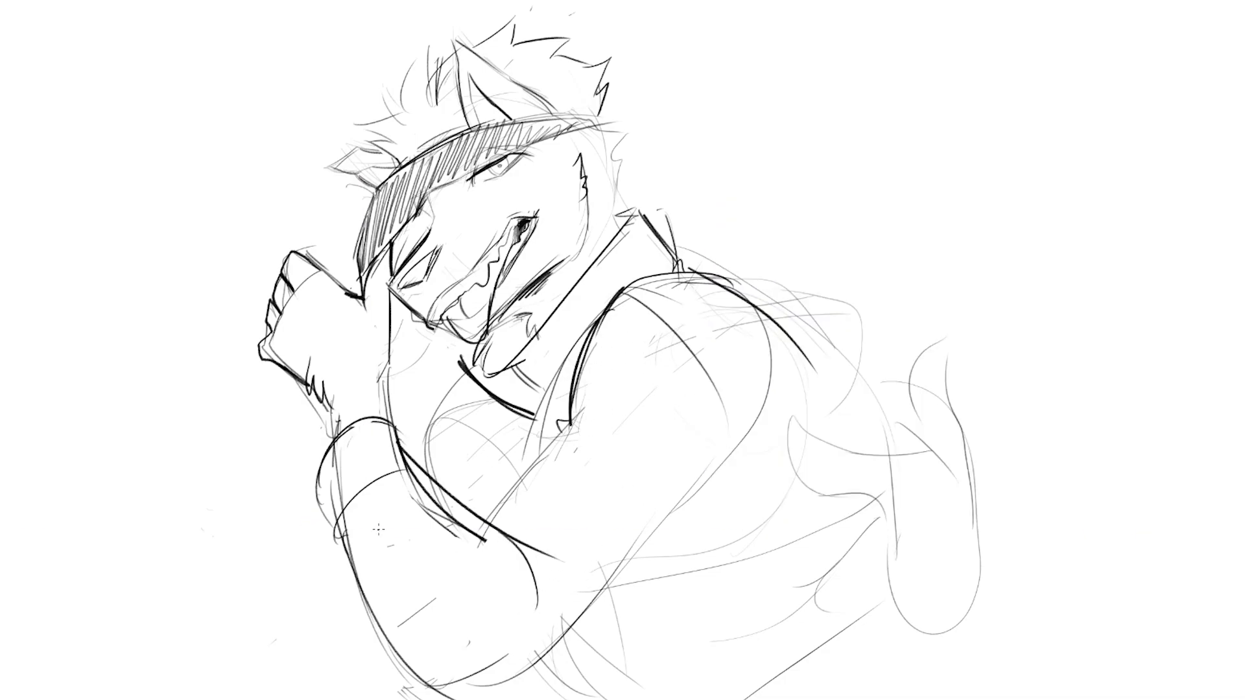
mouse_move(321, 475)
left_mouse_down()
mouse_move(460, 681)
mouse_move(488, 698)
left_mouse_up()
mouse_move(527, 694)
left_mouse_down()
mouse_move(590, 620)
mouse_move(672, 456)
left_mouse_up()
key("e")
mouse_move(378, 649)
left_mouse_down()
mouse_move(443, 696)
mouse_move(342, 560)
left_mouse_up()
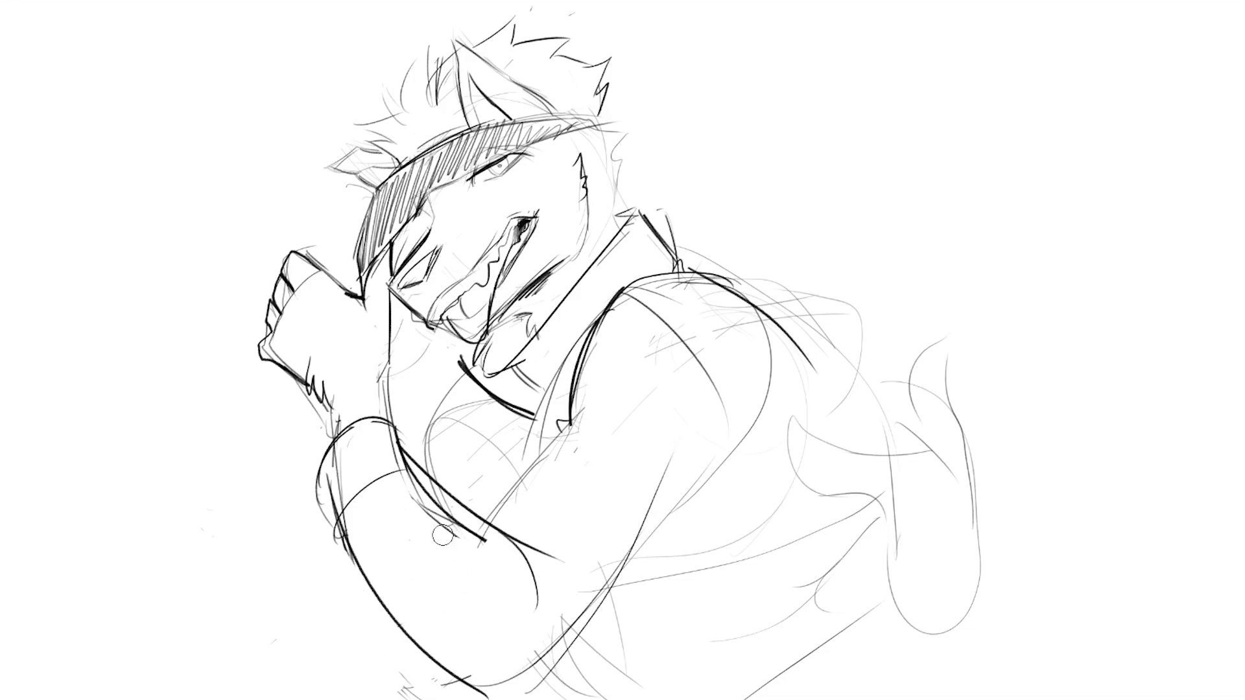
Step: Erase the overlapping lines around the forearm and wrist, and redraw clean edges on both sides of the cuff
left_click_drag(444, 535, 433, 498)
mouse_move(394, 448)
left_mouse_down()
mouse_move(392, 435)
mouse_move(400, 477)
mouse_move(429, 471)
left_mouse_up()
left_click_drag(394, 425, 424, 470)
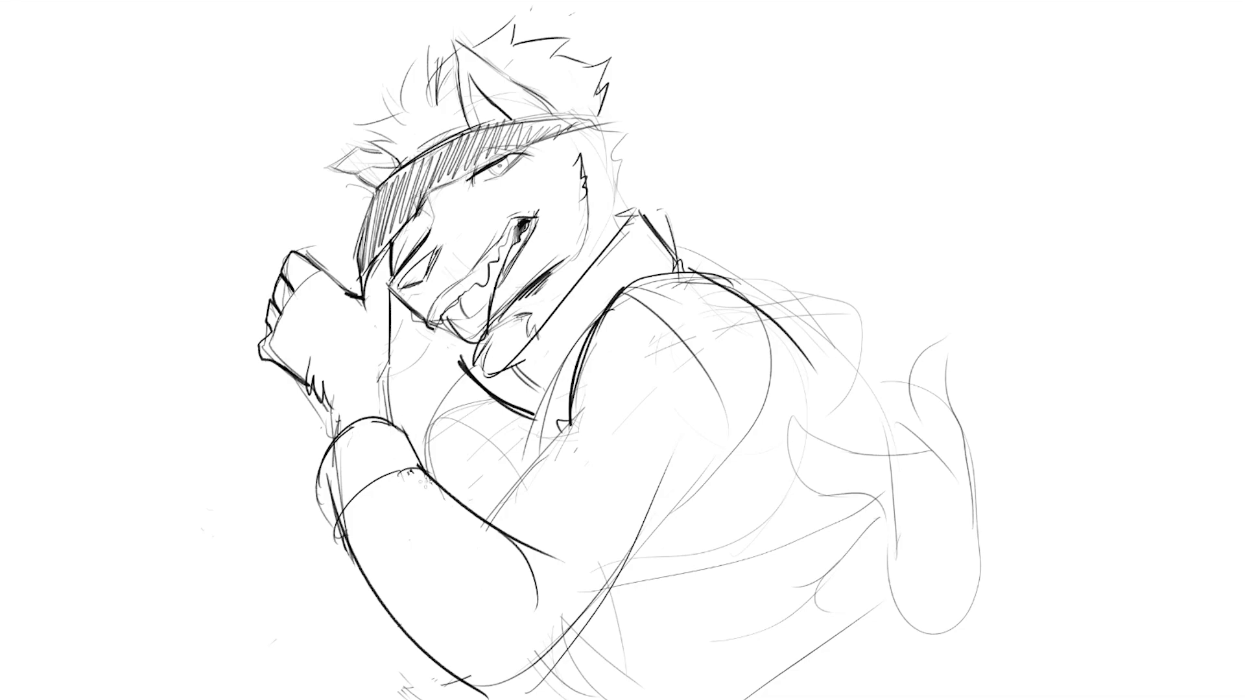
mouse_move(316, 504)
left_mouse_down()
mouse_move(358, 469)
mouse_move(331, 510)
mouse_move(336, 453)
left_mouse_up()
key("e")
mouse_move(330, 509)
left_mouse_down()
mouse_move(315, 458)
mouse_move(307, 483)
left_mouse_up()
key("b")
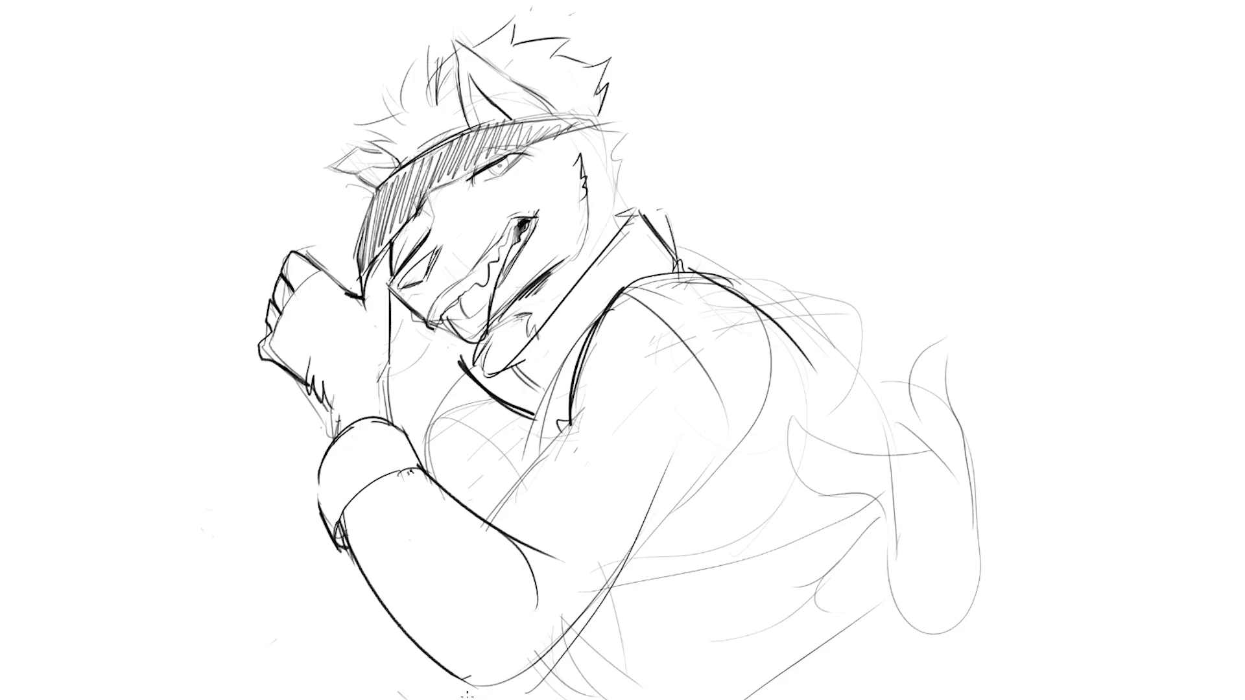
Step: Define the upper arm's inner edge and its outer contour from shoulder to elbow, erasing the old arm lines
left_click_drag(574, 417, 494, 521)
left_click_drag(749, 491, 550, 666)
left_click_drag(765, 345, 694, 542)
key("e")
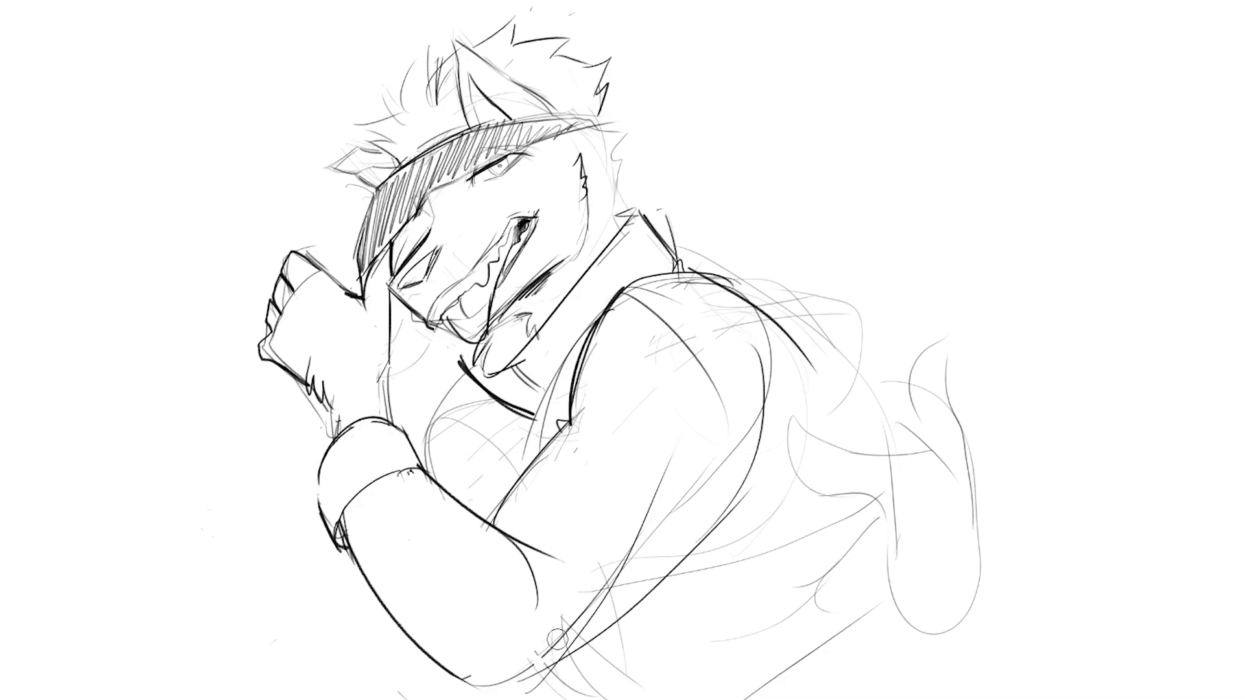
mouse_move(558, 640)
left_mouse_down()
mouse_move(642, 511)
mouse_move(675, 515)
mouse_move(714, 455)
left_mouse_up()
key("b")
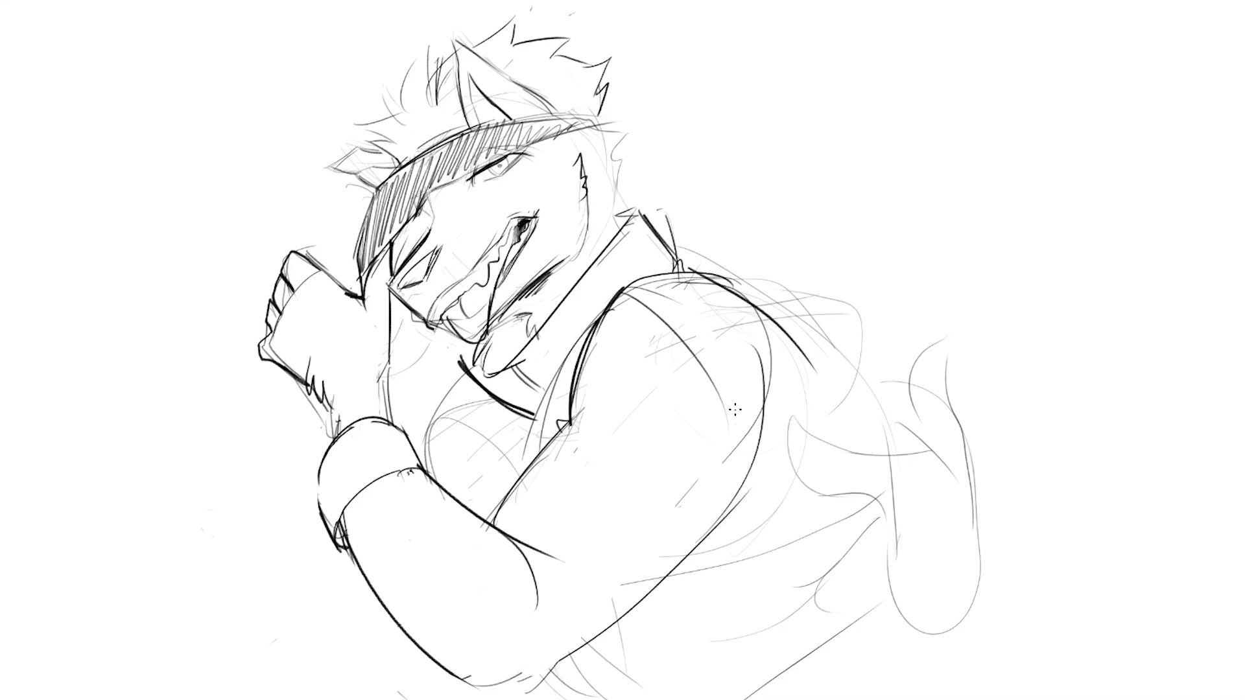
Step: Outline the chest between the collar and the raised forearm, and add curved fold lines across it
left_click_drag(428, 409, 422, 464)
left_click_drag(429, 373, 419, 447)
mouse_move(463, 363)
left_mouse_down()
mouse_move(431, 376)
mouse_move(419, 432)
left_mouse_up()
left_click_drag(466, 345, 458, 359)
mouse_move(444, 436)
left_mouse_down()
mouse_move(439, 415)
mouse_move(467, 403)
mouse_move(487, 424)
mouse_move(495, 416)
left_mouse_up()
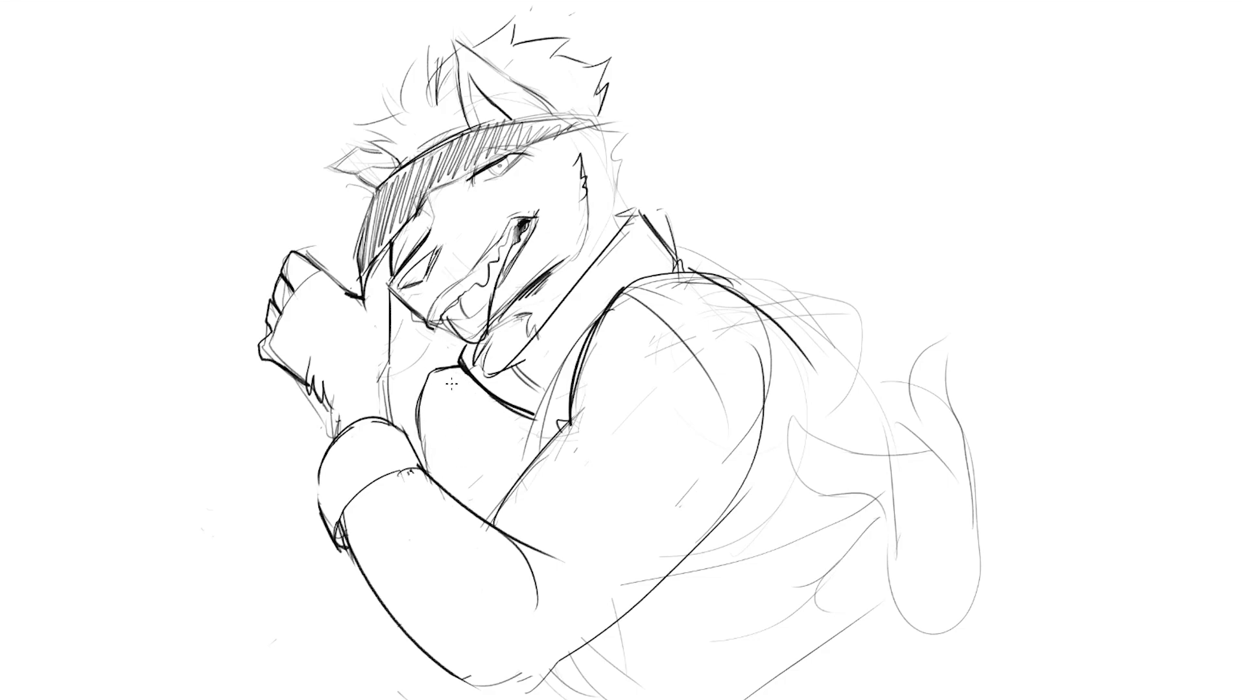
left_click_drag(441, 380, 485, 480)
left_click_drag(448, 439, 502, 491)
Step: Erase the rough strokes below the outstretched hand and resketch its lower fingers as lightly curved shapes
mouse_move(879, 501)
left_mouse_down()
mouse_move(765, 592)
mouse_move(844, 625)
left_mouse_up()
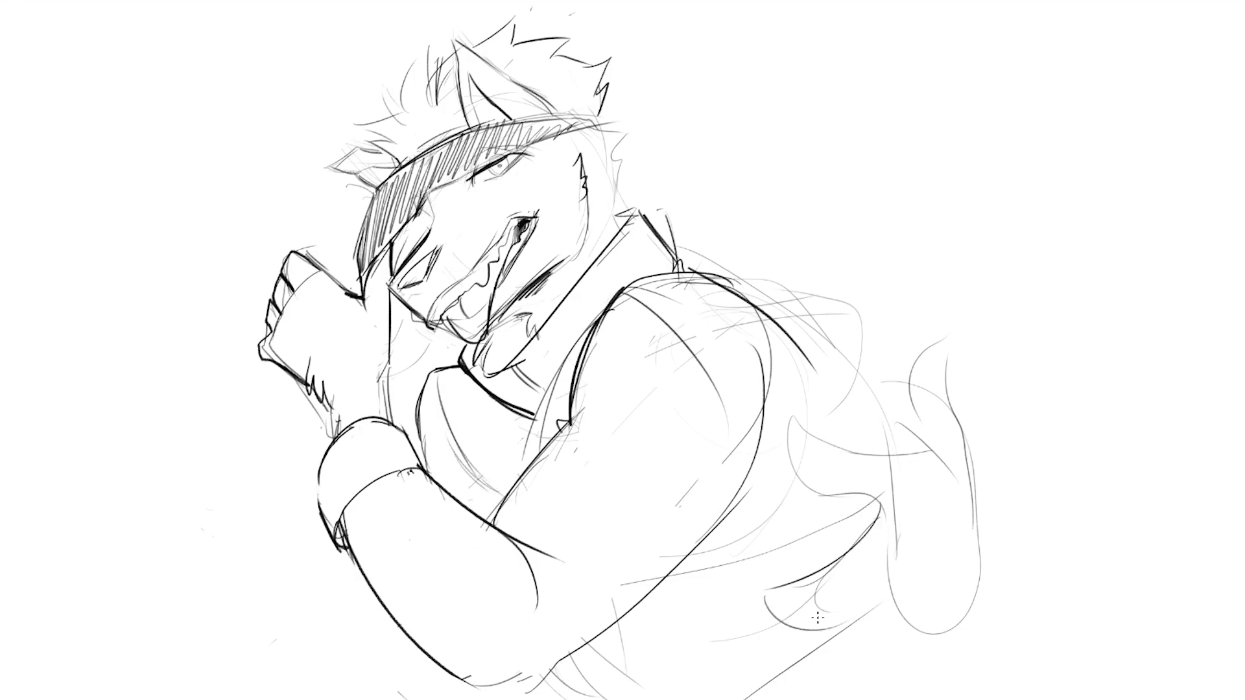
mouse_move(872, 580)
left_mouse_down()
mouse_move(813, 622)
mouse_move(863, 647)
mouse_move(896, 621)
left_mouse_up()
key("e")
mouse_move(802, 644)
left_mouse_down()
mouse_move(838, 660)
mouse_move(876, 605)
left_mouse_up()
key("b")
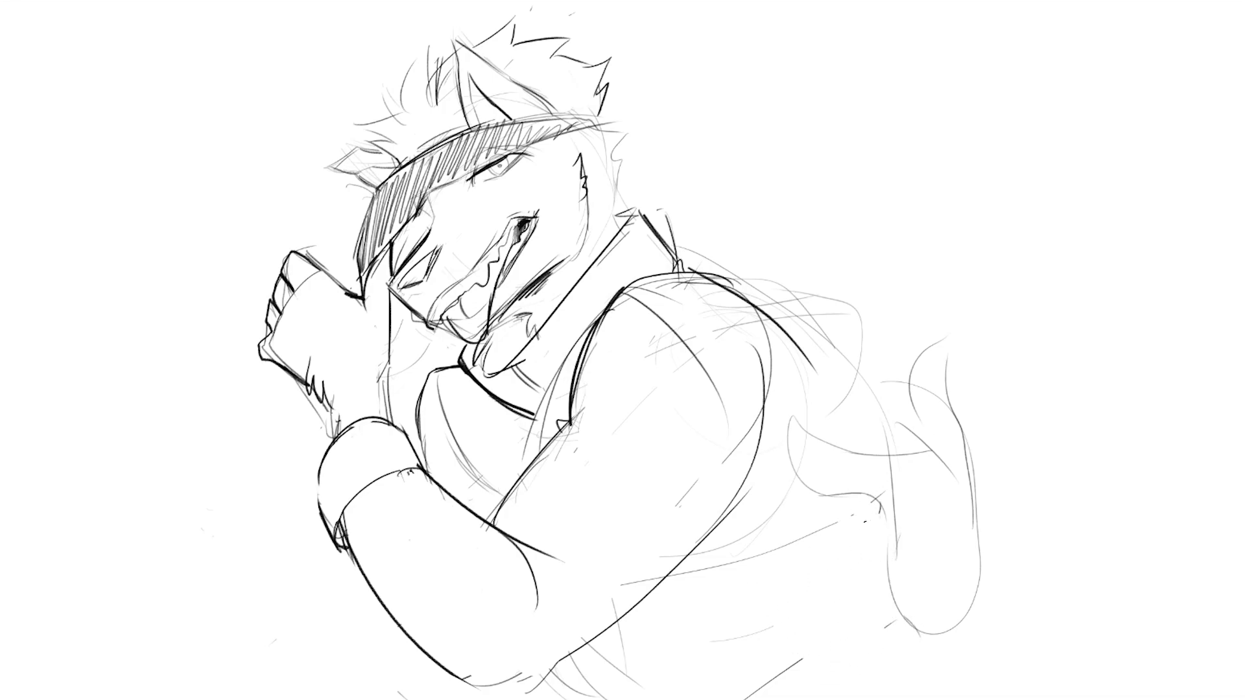
mouse_move(880, 504)
left_mouse_down()
mouse_move(789, 616)
mouse_move(824, 611)
left_mouse_up()
mouse_move(830, 622)
left_mouse_down()
mouse_move(863, 598)
mouse_move(901, 657)
mouse_move(910, 621)
left_mouse_up()
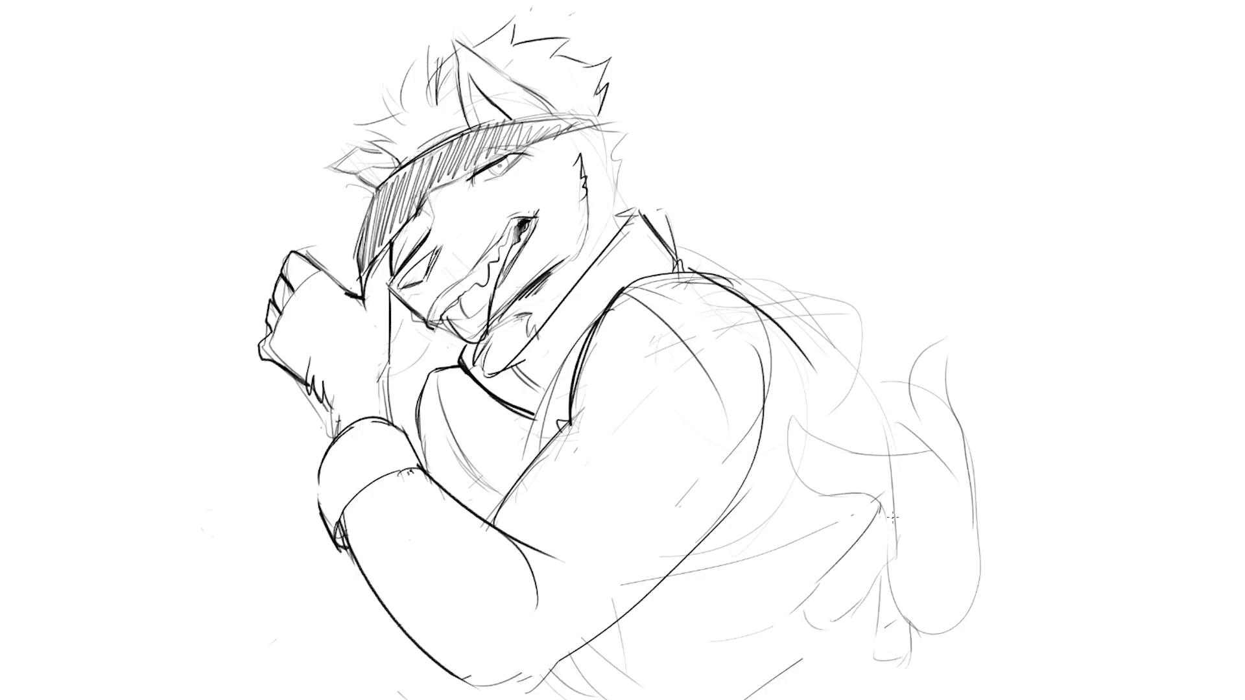
Step: Sketch the open hand's palm edge, outermost lower finger and raised finger, and outline the finger pointing towards the torso
left_click_drag(892, 517, 911, 575)
mouse_move(913, 592)
left_mouse_down()
mouse_move(947, 675)
mouse_move(985, 527)
mouse_move(973, 484)
left_mouse_up()
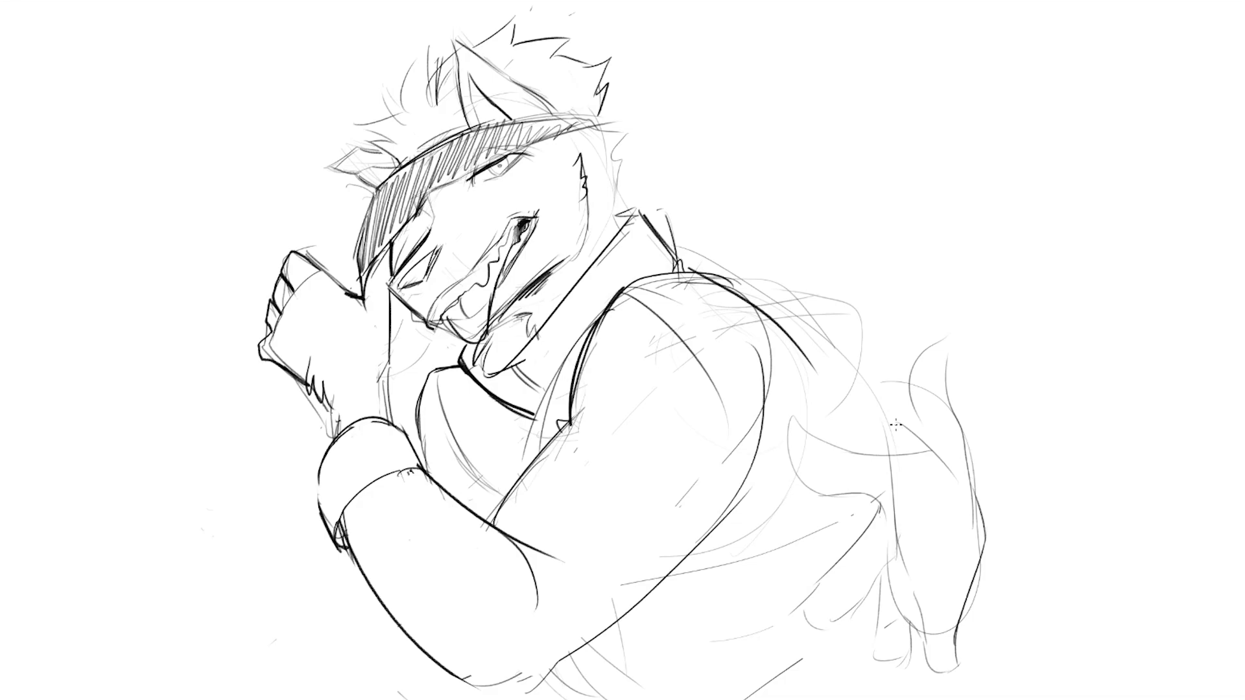
mouse_move(931, 448)
left_mouse_down()
mouse_move(943, 341)
mouse_move(969, 447)
mouse_move(914, 486)
mouse_move(940, 541)
left_mouse_up()
mouse_move(958, 420)
left_mouse_down()
mouse_move(981, 522)
mouse_move(974, 591)
left_mouse_up()
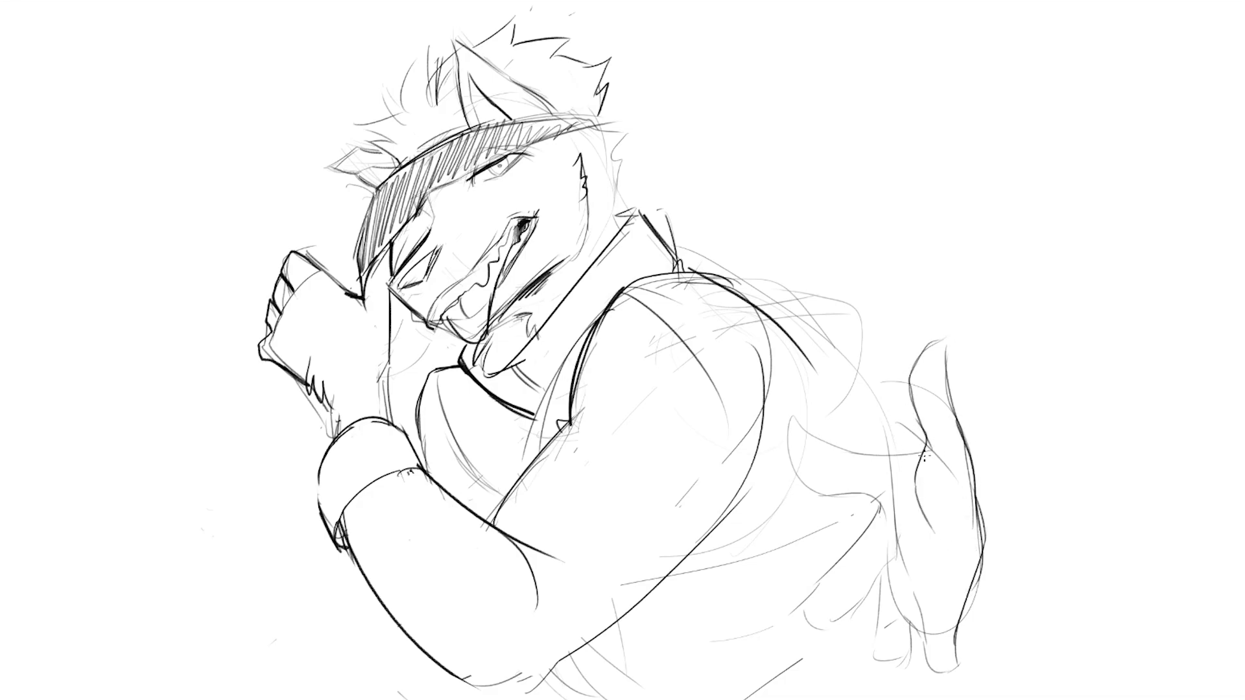
mouse_move(925, 457)
left_mouse_down()
mouse_move(801, 430)
mouse_move(796, 483)
mouse_move(879, 508)
left_mouse_up()
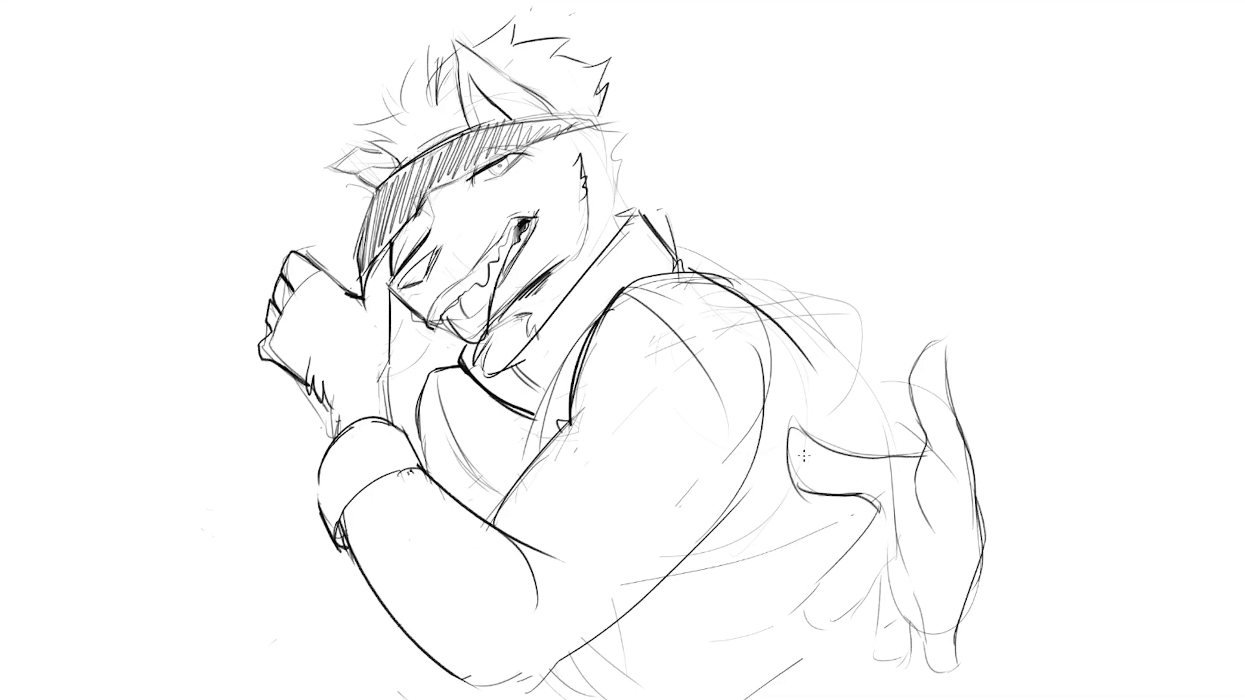
Step: Darken the outlines of the open hand's lower fingers, and add palm creases and oval fingertip pads
left_click_drag(799, 471, 816, 485)
mouse_move(904, 517)
left_mouse_down()
mouse_move(935, 598)
mouse_move(954, 548)
mouse_move(921, 488)
mouse_move(944, 498)
mouse_move(952, 544)
mouse_move(796, 603)
mouse_move(835, 625)
left_mouse_up()
mouse_move(821, 631)
left_mouse_down()
mouse_move(898, 556)
mouse_move(866, 675)
mouse_move(908, 674)
mouse_move(919, 597)
mouse_move(929, 665)
mouse_move(959, 674)
mouse_move(957, 624)
left_mouse_up()
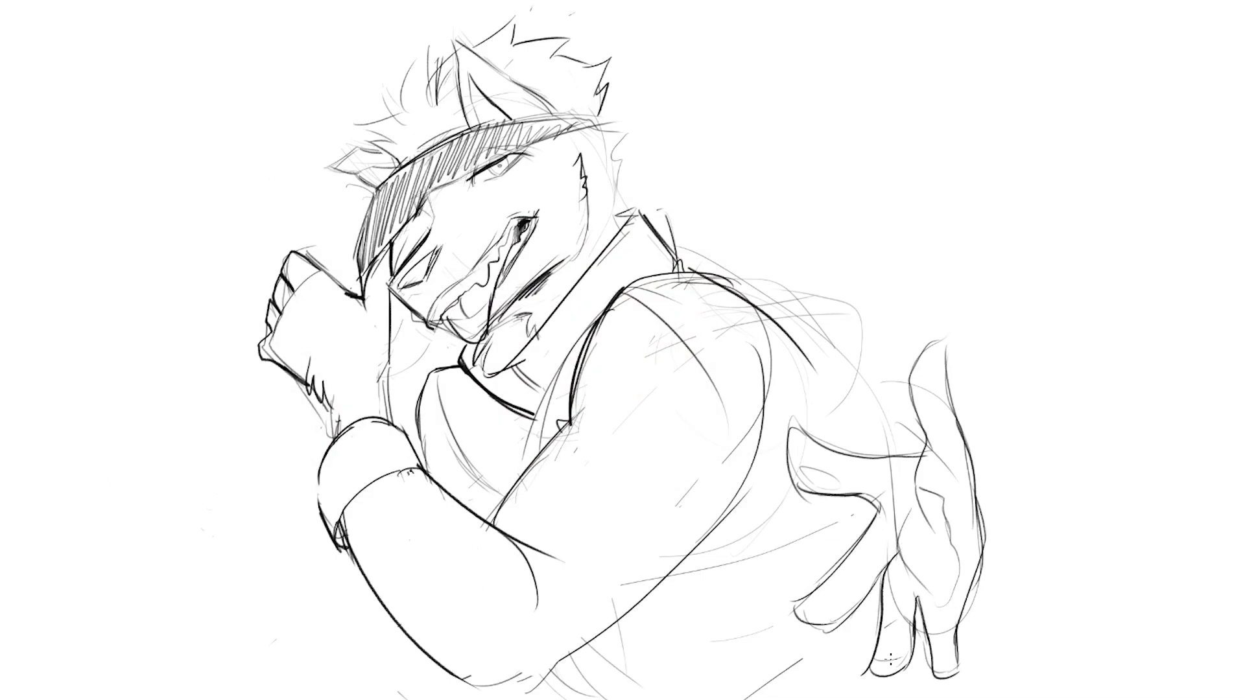
left_click_drag(890, 678, 911, 646)
left_click_drag(852, 593, 855, 597)
Step: Sketch a rounded curve behind the lower fingers, and add loose fold and waist lines across the lower torso
mouse_move(839, 498)
left_mouse_down()
mouse_move(822, 584)
mouse_move(880, 635)
left_mouse_up()
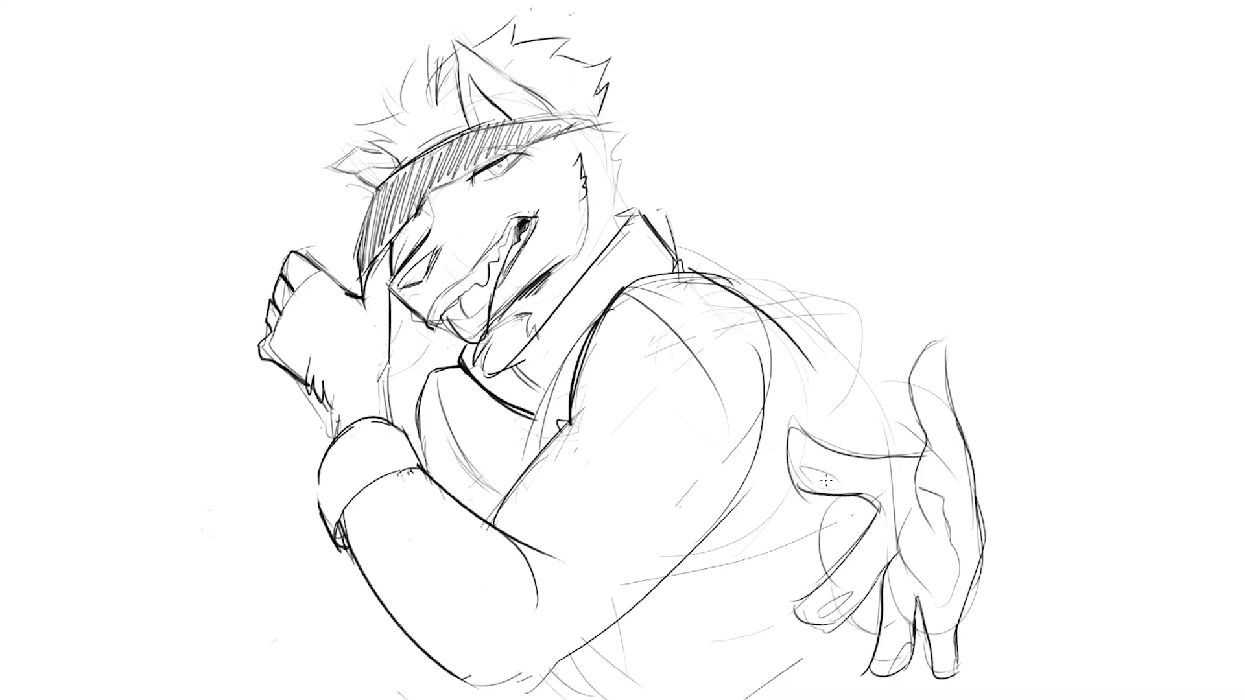
left_click_drag(609, 656, 582, 699)
mouse_move(844, 500)
left_mouse_down()
mouse_move(723, 556)
mouse_move(658, 668)
left_mouse_up()
left_click_drag(749, 699, 864, 635)
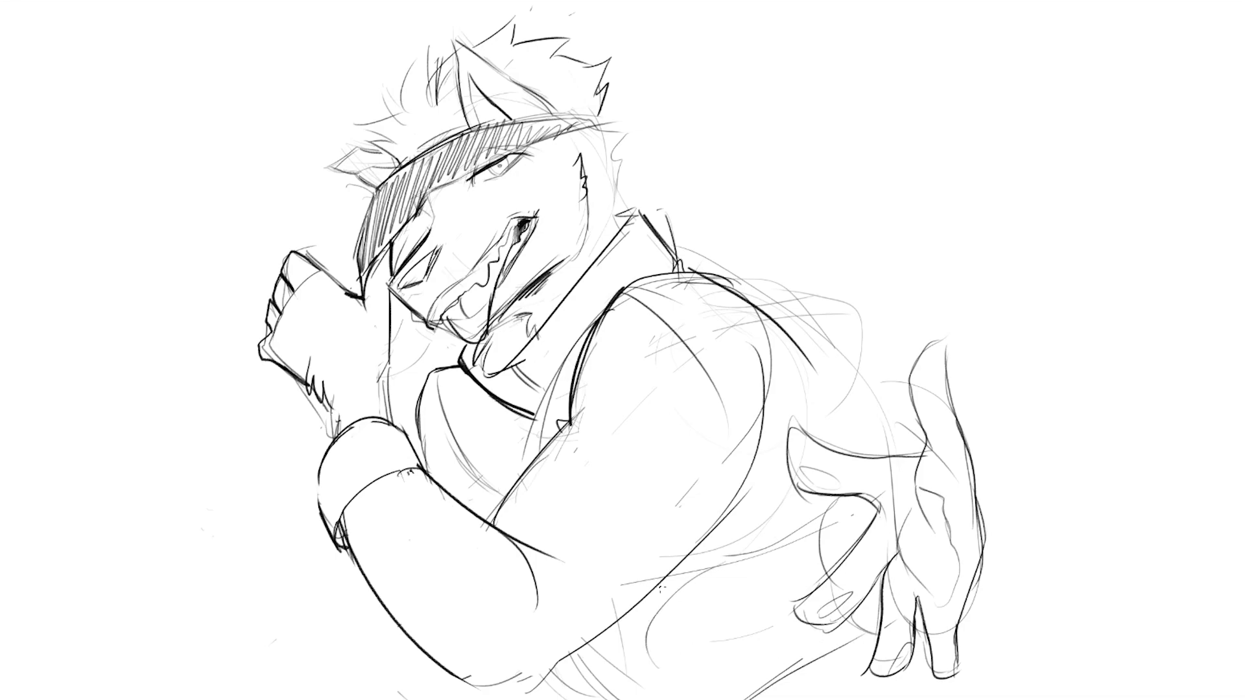
Step: Add a small notch behind the upper arm, draw the back's sloping edge, and replace the rough shoulder top with a clean curve
left_click_drag(680, 562, 694, 579)
left_click_drag(746, 299, 869, 452)
left_click_drag(775, 324, 863, 452)
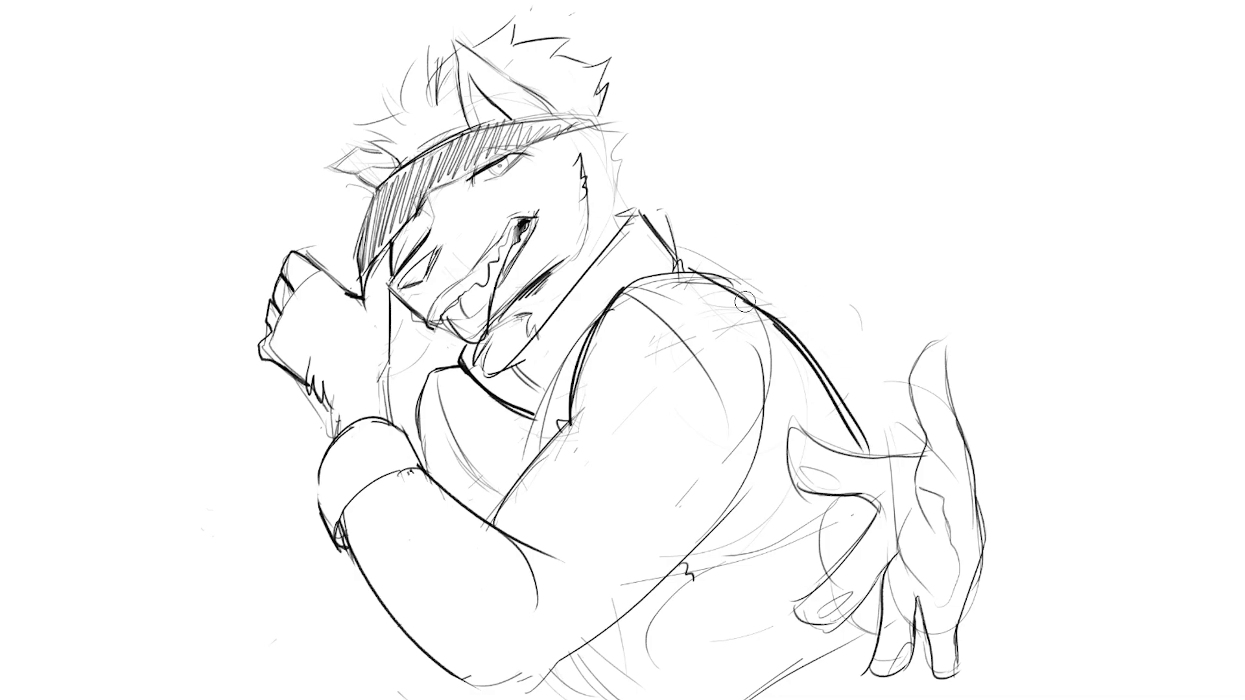
left_click_drag(768, 317, 694, 274)
mouse_move(736, 315)
left_mouse_down()
mouse_move(728, 329)
mouse_move(770, 317)
left_mouse_up()
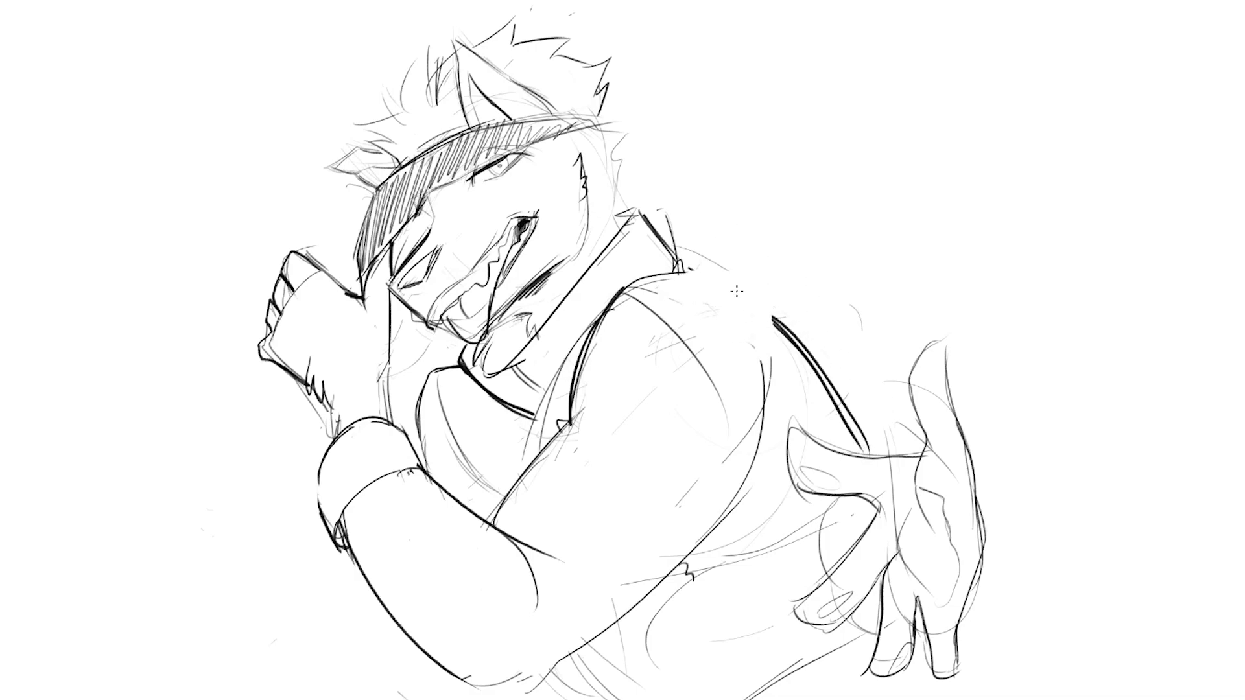
mouse_move(681, 273)
left_mouse_down()
mouse_move(759, 299)
mouse_move(794, 389)
left_mouse_up()
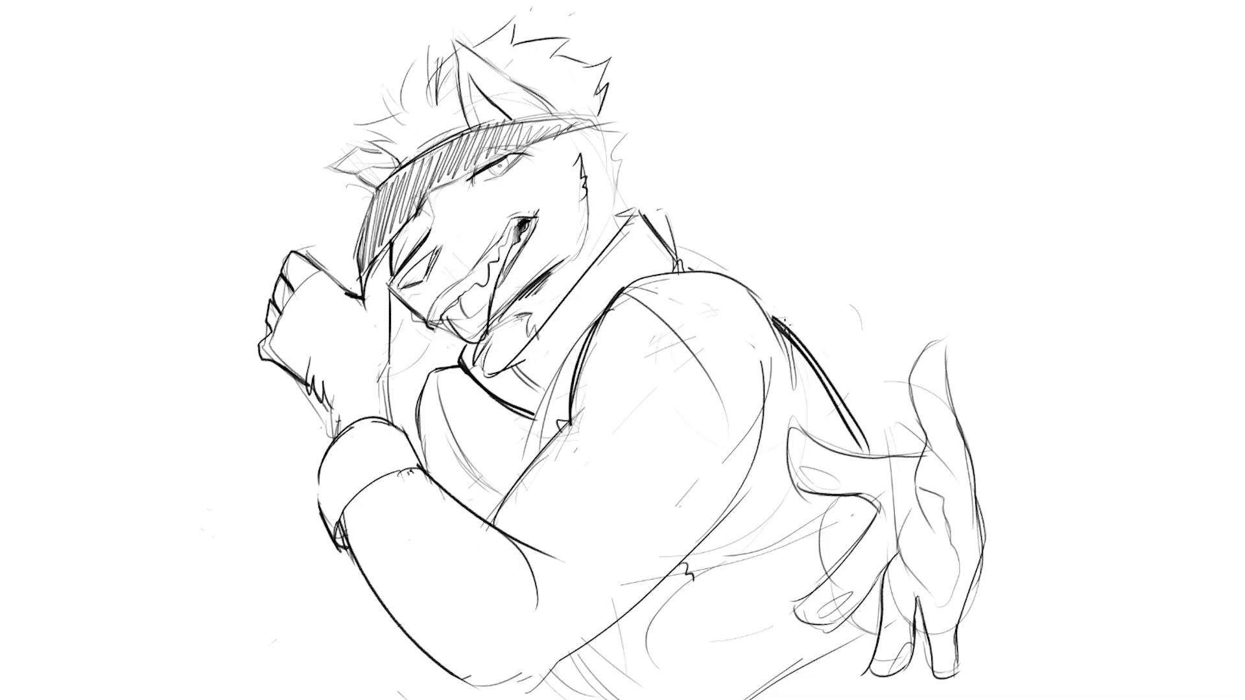
left_click_drag(780, 320, 801, 387)
Step: Darken the waist line and torso fold, add a bold curve behind the open hand, and refine the muzzle above the nose
left_click_drag(561, 672, 602, 699)
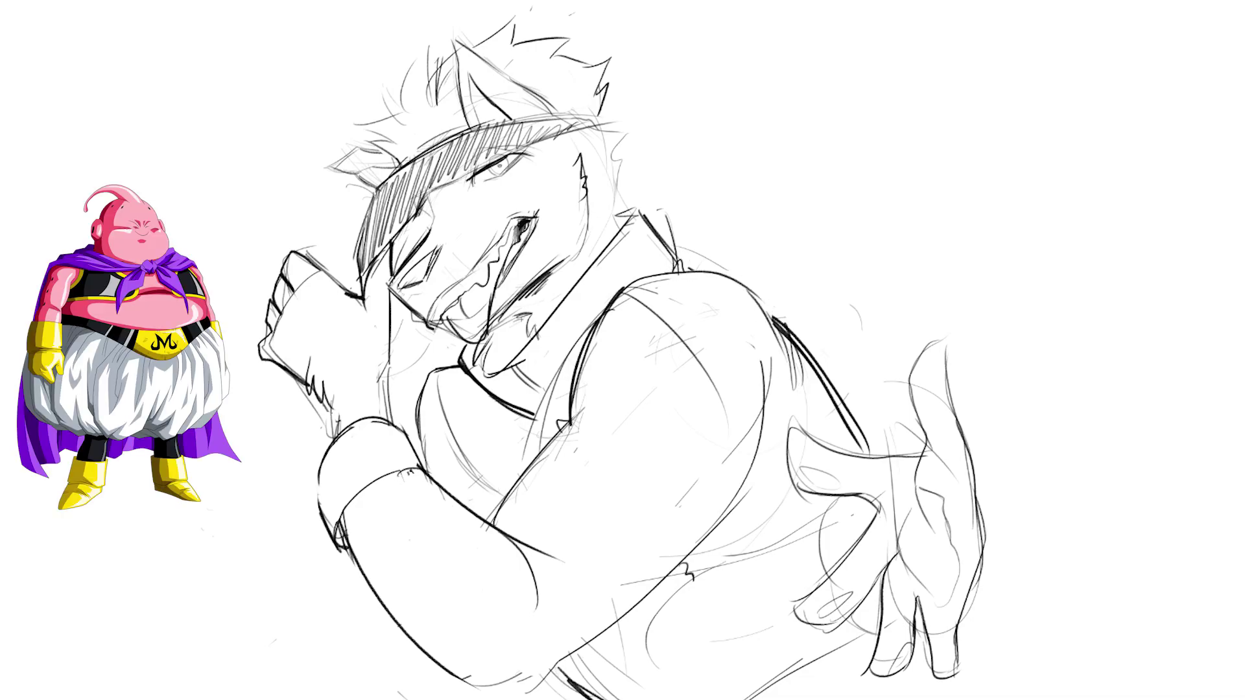
mouse_move(687, 570)
left_mouse_down()
mouse_move(633, 681)
mouse_move(738, 559)
mouse_move(826, 513)
mouse_move(815, 514)
mouse_move(822, 678)
left_mouse_up()
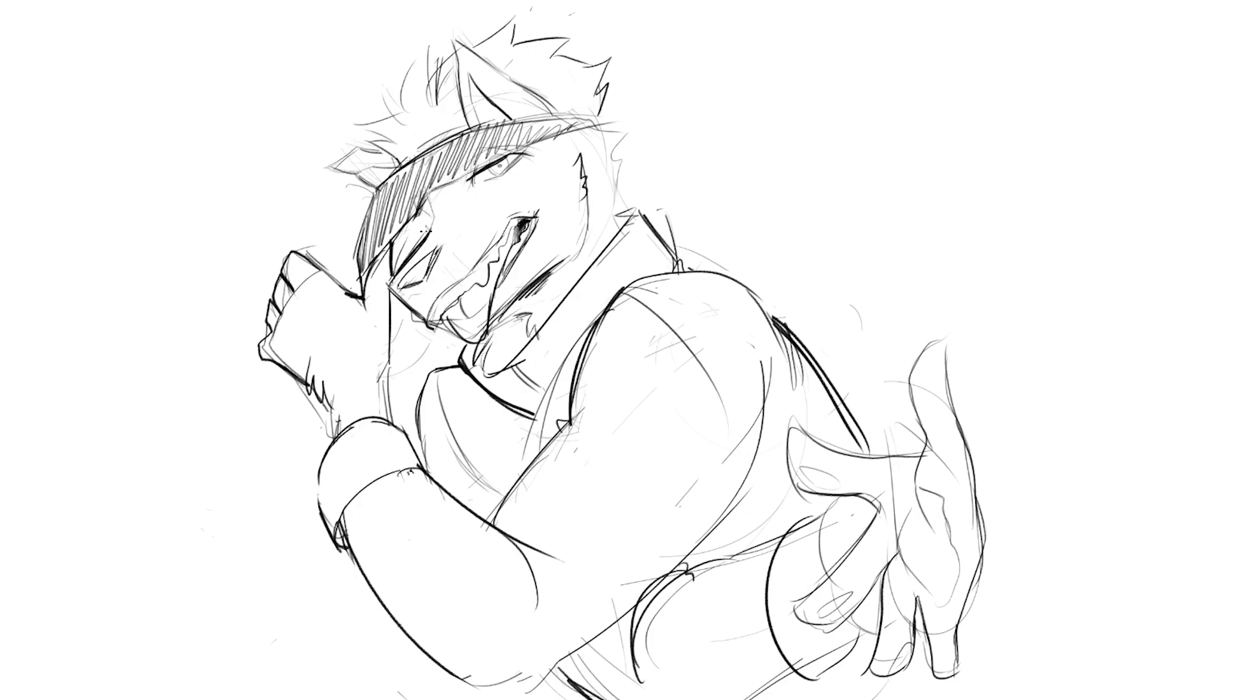
mouse_move(423, 208)
left_mouse_down()
mouse_move(432, 221)
mouse_move(410, 250)
left_mouse_up()
Step: Draw a large curved tail behind the outstretched hand with an inner contour and jagged fur along its outer edge
mouse_move(1062, 671)
left_mouse_down()
mouse_move(994, 504)
mouse_move(1031, 473)
mouse_move(1145, 533)
mouse_move(1192, 594)
mouse_move(1190, 699)
left_mouse_up()
left_click_drag(1187, 632, 1182, 699)
mouse_move(1031, 479)
left_mouse_down()
mouse_move(1143, 699)
mouse_move(1041, 538)
mouse_move(987, 505)
mouse_move(1113, 471)
mouse_move(1177, 571)
mouse_move(1187, 699)
left_mouse_up()
mouse_move(1103, 499)
left_mouse_down()
mouse_move(1147, 544)
mouse_move(1134, 699)
left_mouse_up()
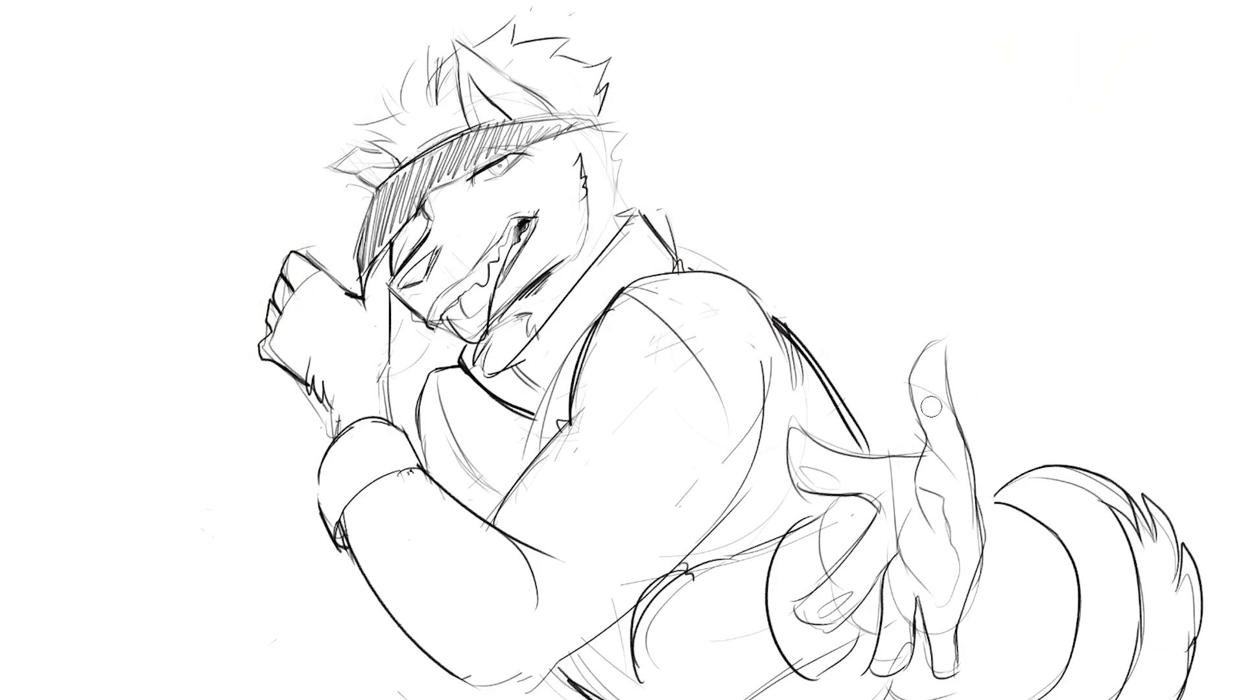
Step: Erase the rough tip of the open hand's raised finger and redraw it with an oval pad, refining the neighbouring finger edges
mouse_move(924, 411)
left_mouse_down()
mouse_move(921, 358)
mouse_move(949, 391)
left_mouse_up()
mouse_move(797, 441)
left_mouse_down()
mouse_move(785, 483)
mouse_move(868, 457)
left_mouse_up()
left_click_drag(903, 638, 869, 694)
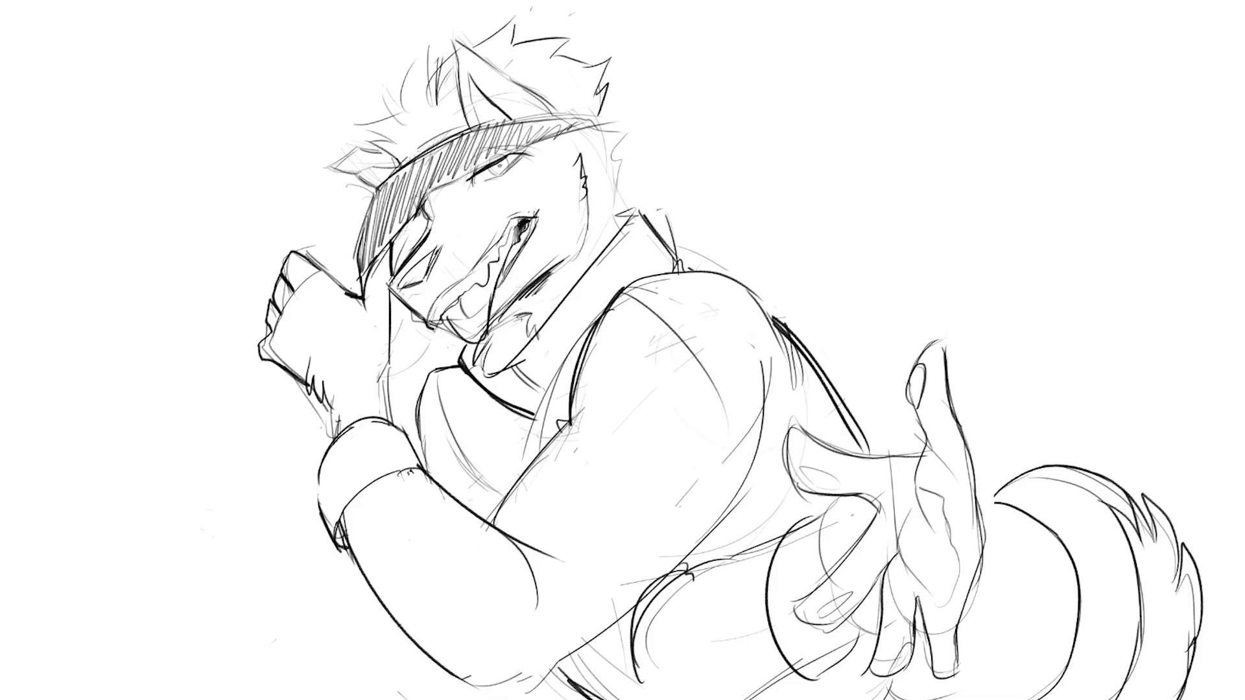
Step: Sketch the bent knee and thigh below the raised forearm and darken their outer contours
left_click_drag(331, 629, 480, 696)
left_click_drag(222, 696, 285, 629)
left_click_drag(252, 661, 510, 699)
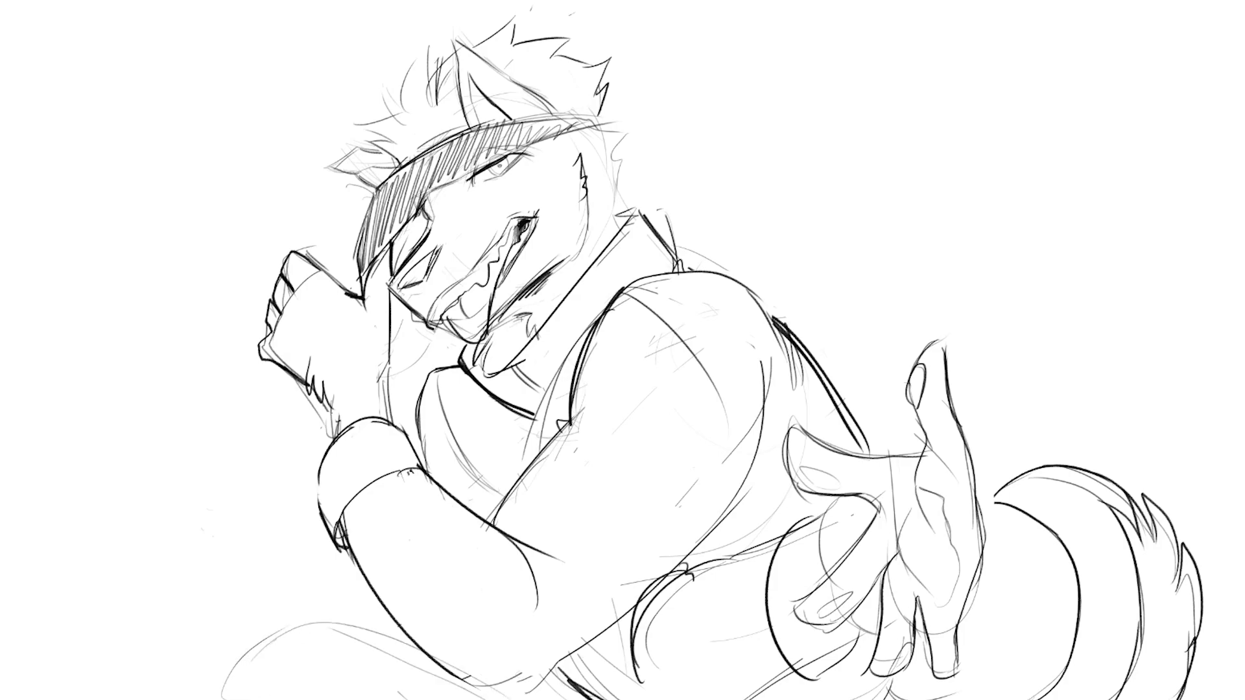
mouse_move(348, 624)
left_mouse_down()
mouse_move(286, 633)
mouse_move(221, 699)
left_mouse_up()
left_click_drag(274, 639, 218, 699)
left_click_drag(321, 622, 503, 699)
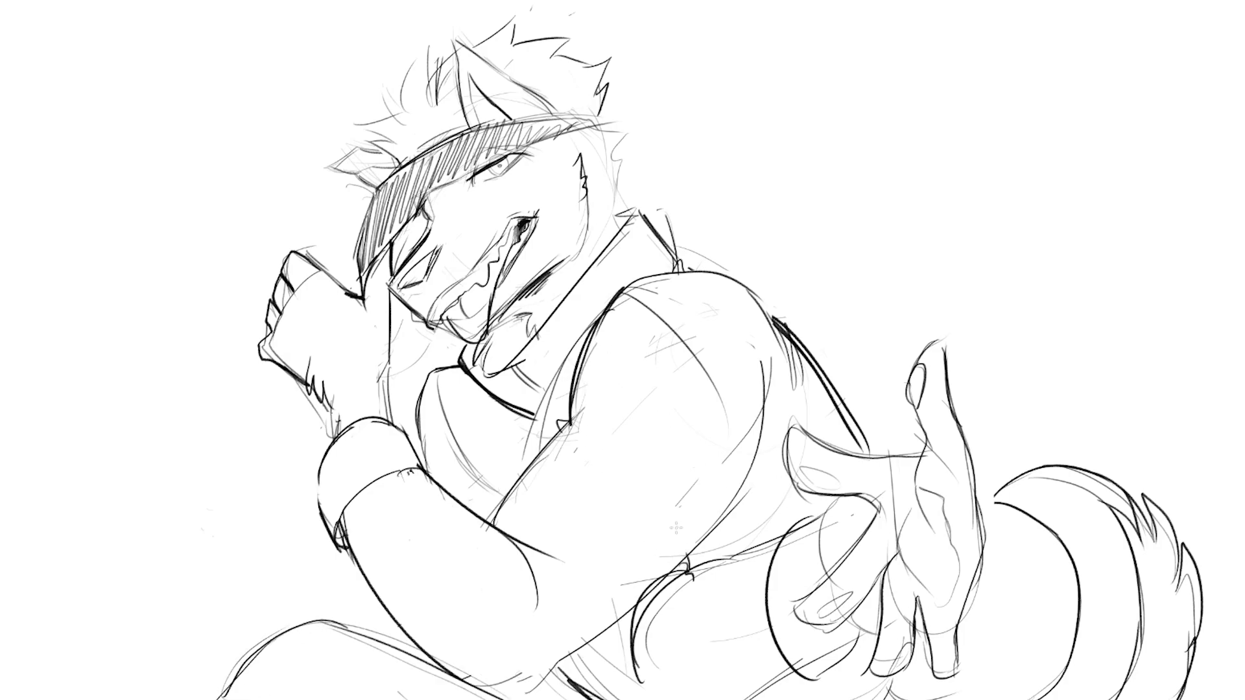
Step: Clean up the rough chest contour between the raised forearm and the collar, and redraw its inner curve
left_click_drag(446, 389, 519, 471)
mouse_move(487, 401)
left_mouse_down()
mouse_move(526, 466)
mouse_move(440, 407)
mouse_move(467, 453)
mouse_move(443, 397)
left_mouse_up()
key("e")
key("b")
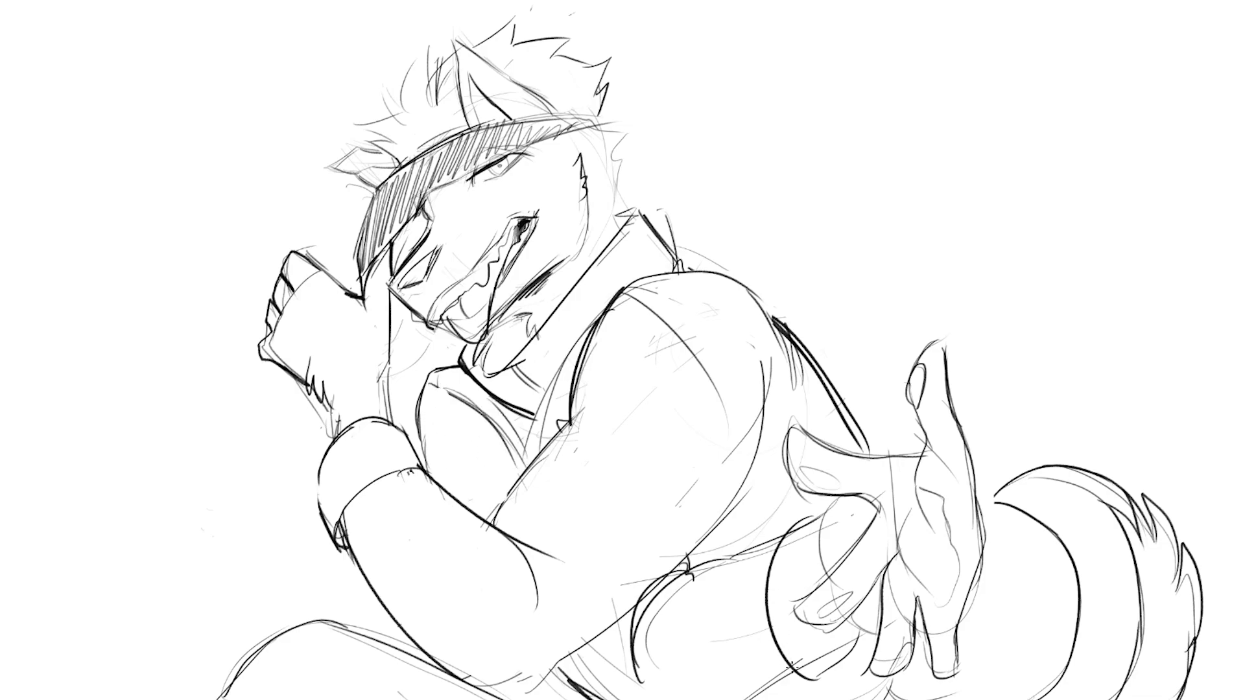
Step: Tidy the mouth corner and draw doubled collar edges below the chin
left_click_drag(792, 666, 736, 699)
mouse_move(513, 220)
left_mouse_down()
mouse_move(535, 204)
mouse_move(532, 253)
mouse_move(539, 201)
mouse_move(528, 206)
left_mouse_up()
key("e")
key("b")
left_click_drag(497, 377, 545, 412)
left_click_drag(505, 364, 555, 419)
mouse_move(540, 408)
left_mouse_down()
mouse_move(548, 433)
mouse_move(553, 419)
left_mouse_up()
Step: Darken the raised forearm's upper and lower contours and add sleeve creases around the elbow
left_click_drag(440, 491, 482, 522)
mouse_move(485, 520)
left_mouse_down()
mouse_move(564, 562)
mouse_move(576, 605)
left_mouse_up()
left_click_drag(499, 523, 556, 548)
left_click_drag(497, 526, 523, 480)
left_click_drag(349, 527, 518, 694)
left_click_drag(578, 634, 533, 688)
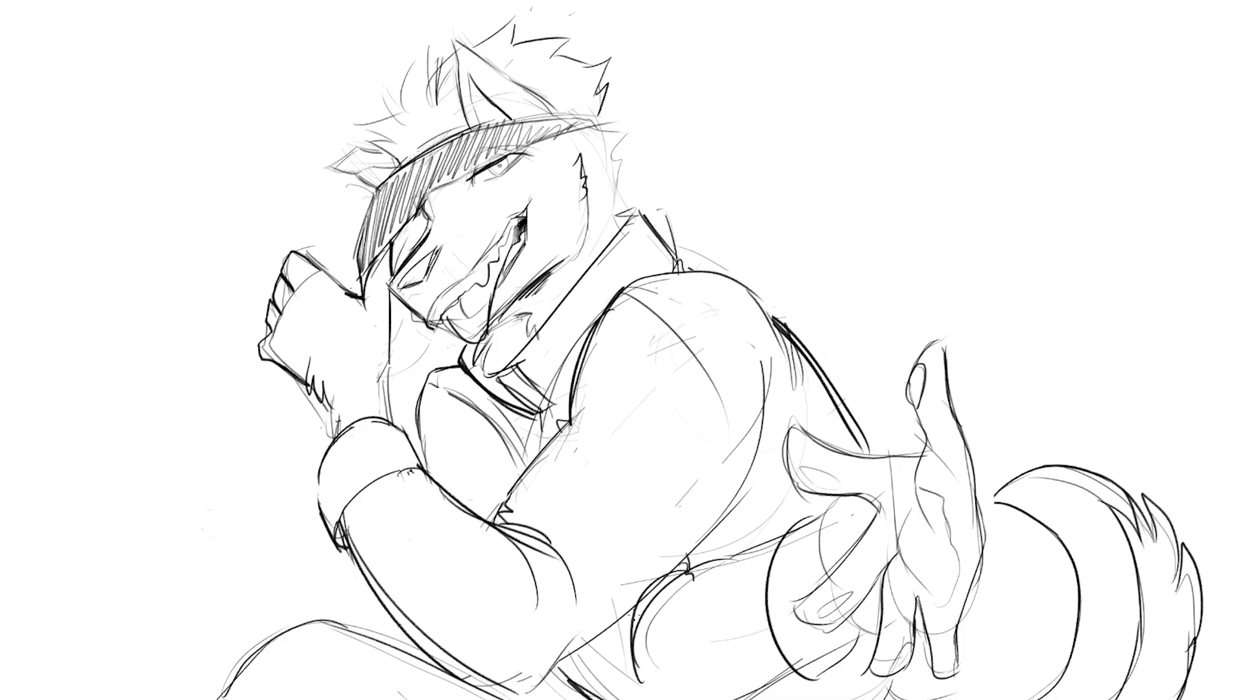
Step: Add shading strokes behind the shoulder and a small fold beside the wrist, and darken the thigh's upper edge
left_click_drag(774, 317, 809, 402)
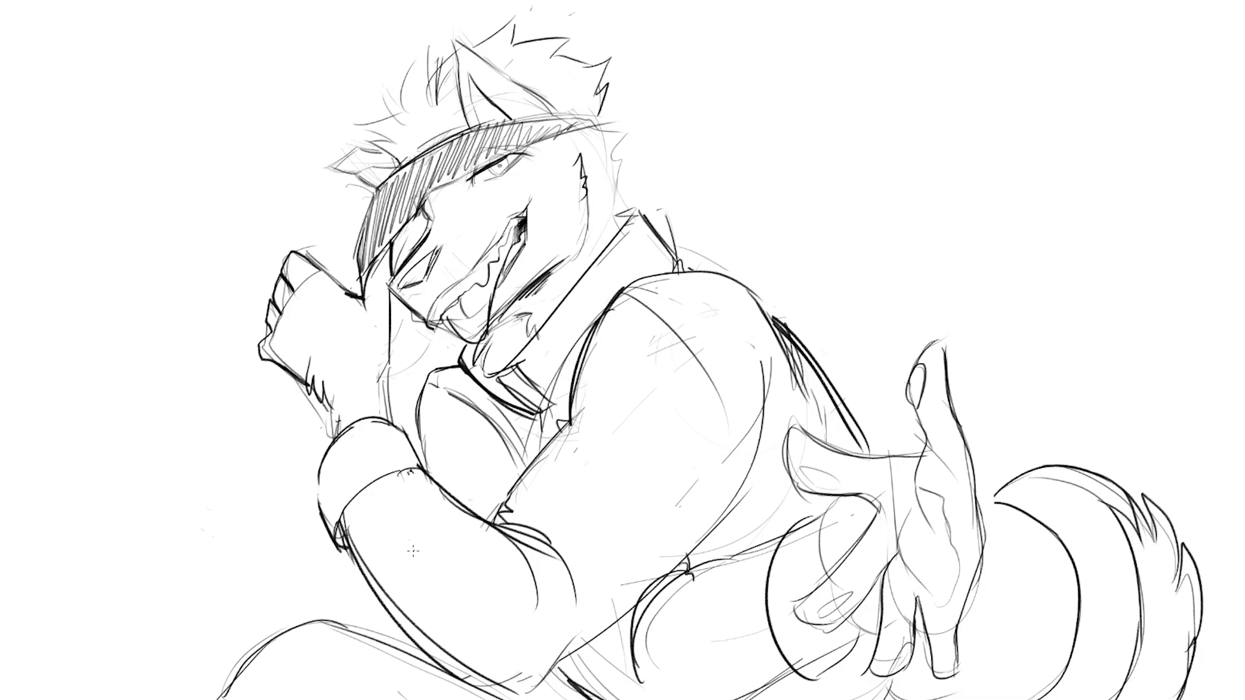
left_click_drag(426, 381, 415, 448)
left_click_drag(337, 623, 458, 671)
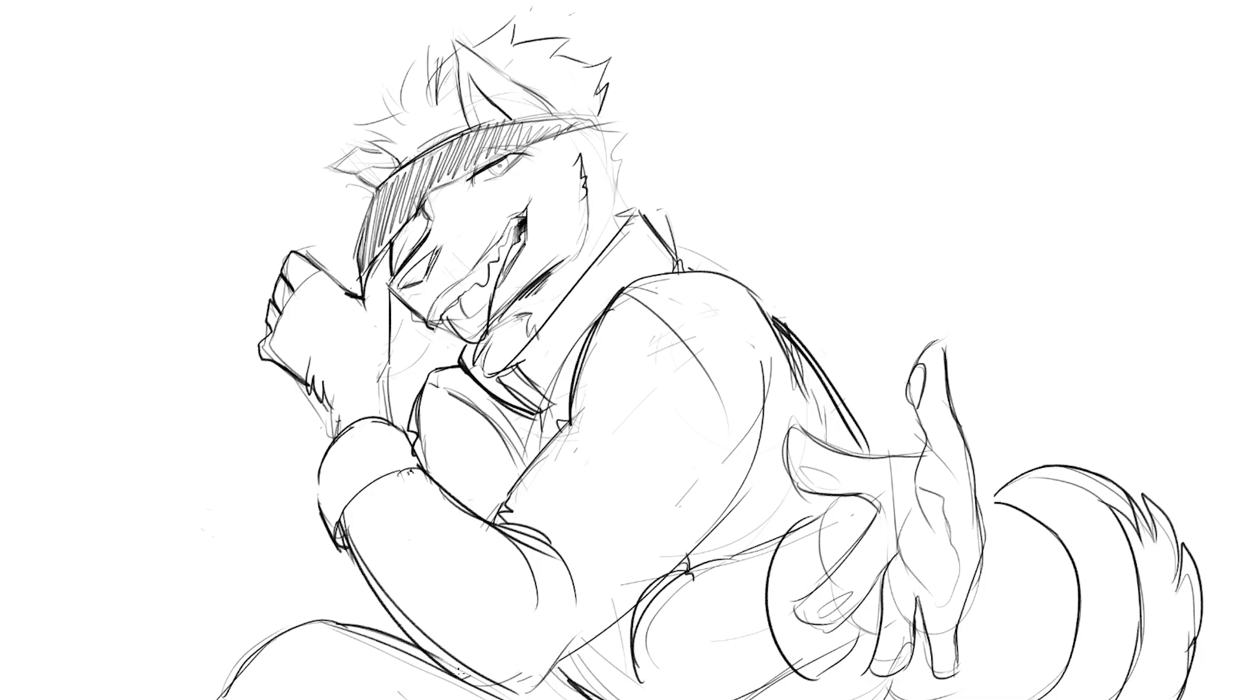
Step: Outline the lower fingertips and thumb pad of the open hand, and touch up the tail's starting edge
mouse_move(870, 678)
left_mouse_down()
mouse_move(956, 648)
mouse_move(957, 633)
mouse_move(962, 667)
left_mouse_up()
left_click_drag(985, 558, 962, 620)
left_click_drag(852, 500, 816, 533)
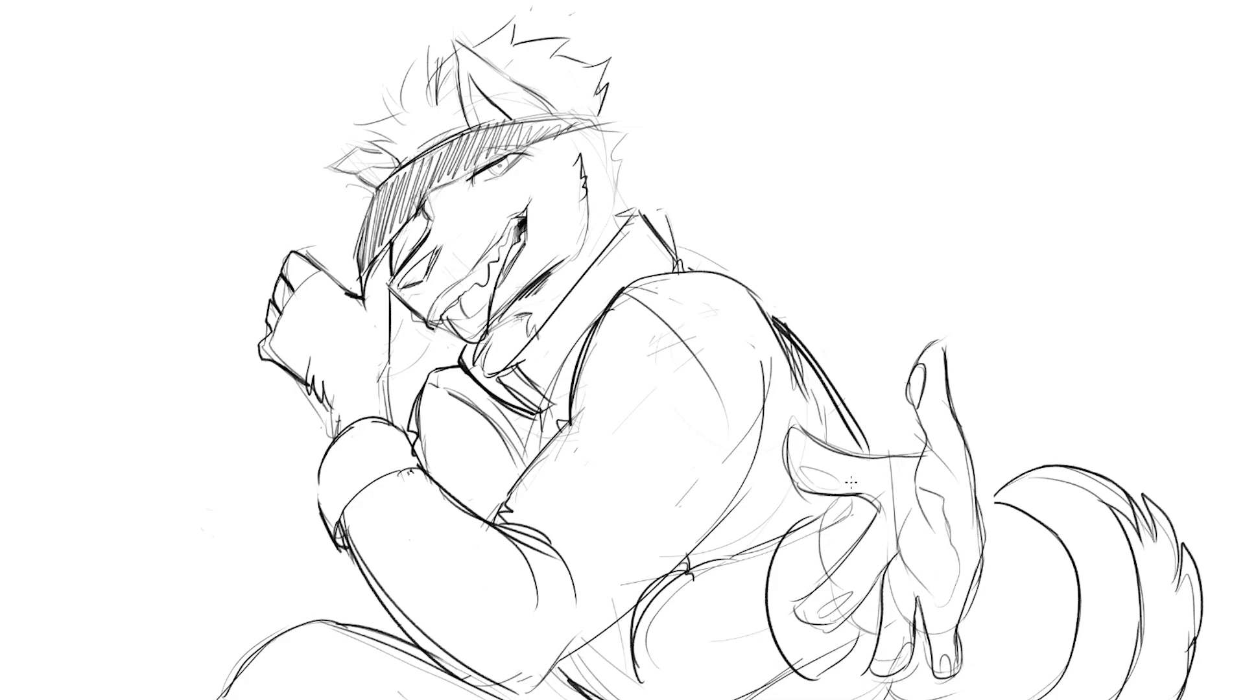
mouse_move(812, 491)
left_mouse_down()
mouse_move(799, 468)
mouse_move(838, 483)
left_mouse_up()
left_click_drag(372, 272, 388, 249)
left_click_drag(993, 501, 1020, 480)
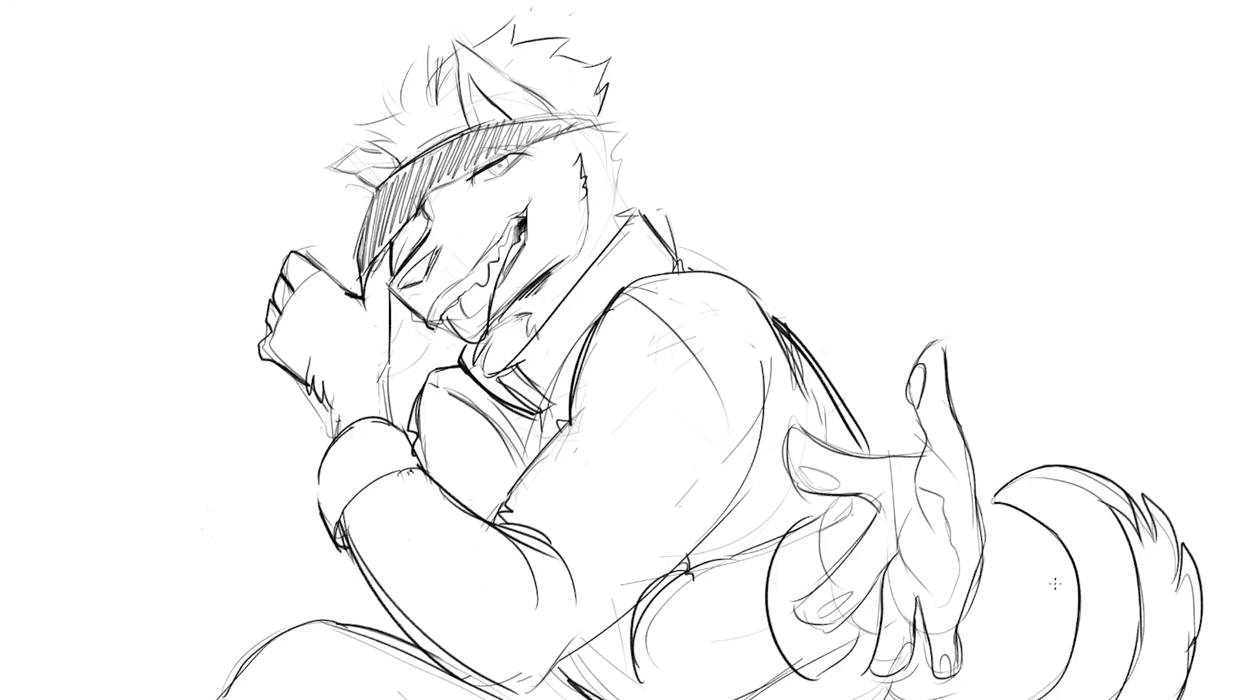
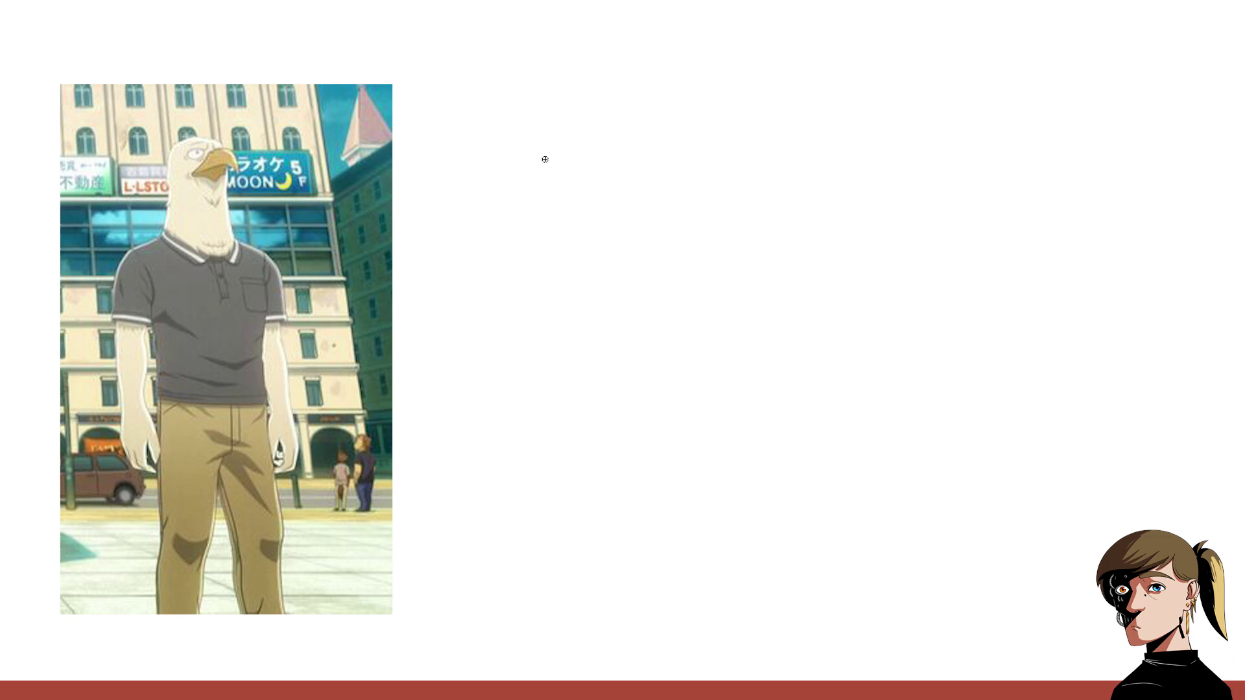
mouse_move(547, 163)
left_mouse_down()
mouse_move(541, 188)
mouse_move(581, 180)
mouse_move(540, 216)
left_mouse_up()
key("ctrl+z")
key("ctrl+z")
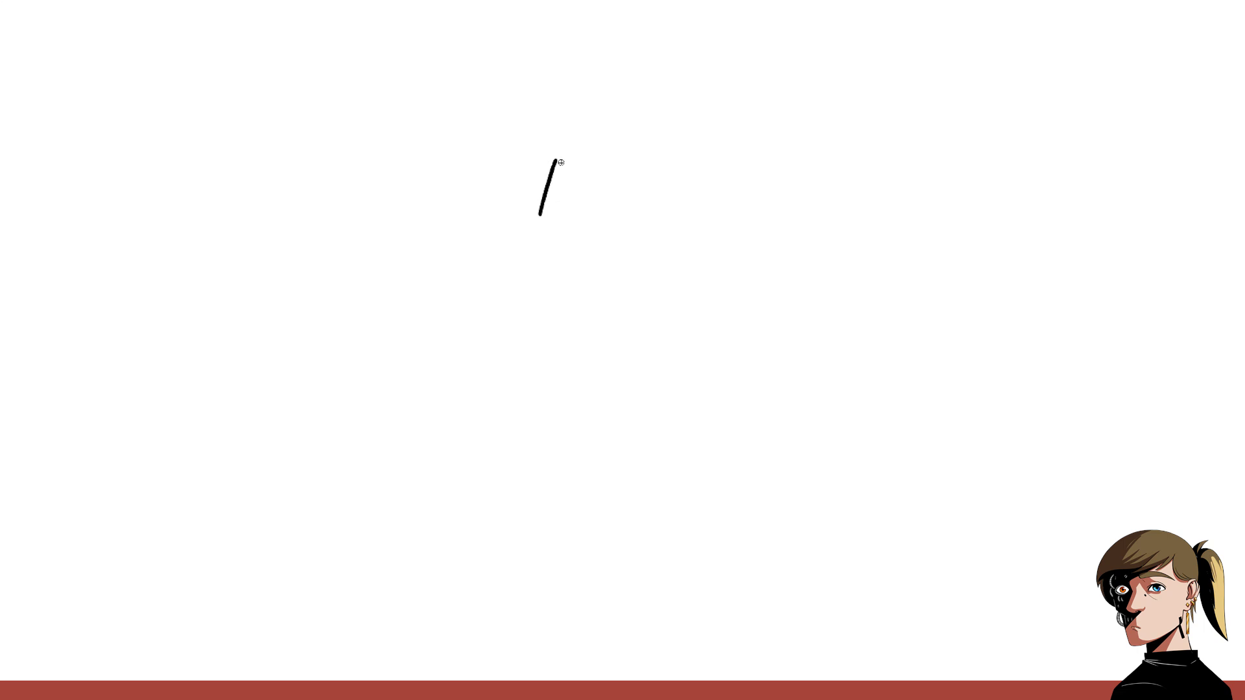
left_click_drag(555, 160, 627, 252)
key("ctrl+z")
Step: Try two rough oval eyes on the blank canvas, and clear them
mouse_move(476, 151)
left_mouse_down()
mouse_move(467, 183)
mouse_move(477, 166)
left_mouse_up()
left_click_drag(594, 138, 602, 171)
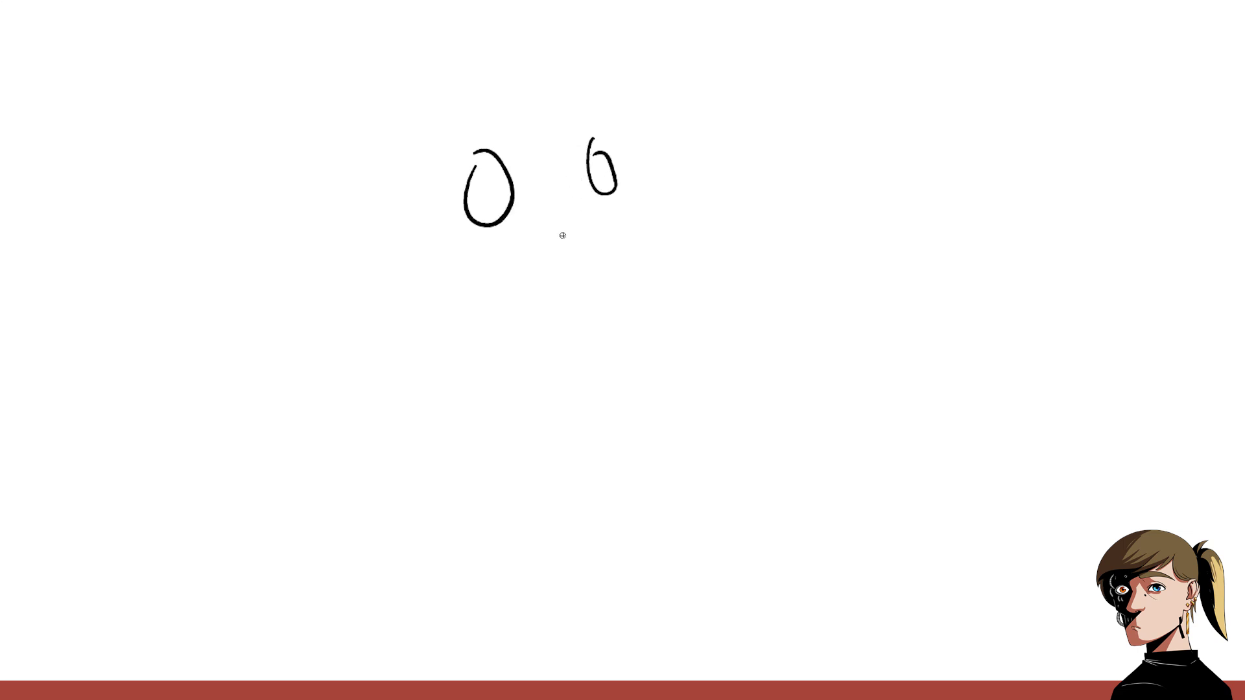
mouse_move(580, 224)
left_mouse_down()
mouse_move(545, 235)
mouse_move(579, 239)
mouse_move(546, 244)
left_mouse_up()
mouse_move(485, 178)
left_mouse_down()
mouse_move(476, 204)
mouse_move(497, 172)
mouse_move(483, 189)
left_mouse_up()
key("l")
mouse_move(509, 316)
left_mouse_down()
mouse_move(498, 92)
mouse_move(394, 255)
left_mouse_up()
key("Delete")
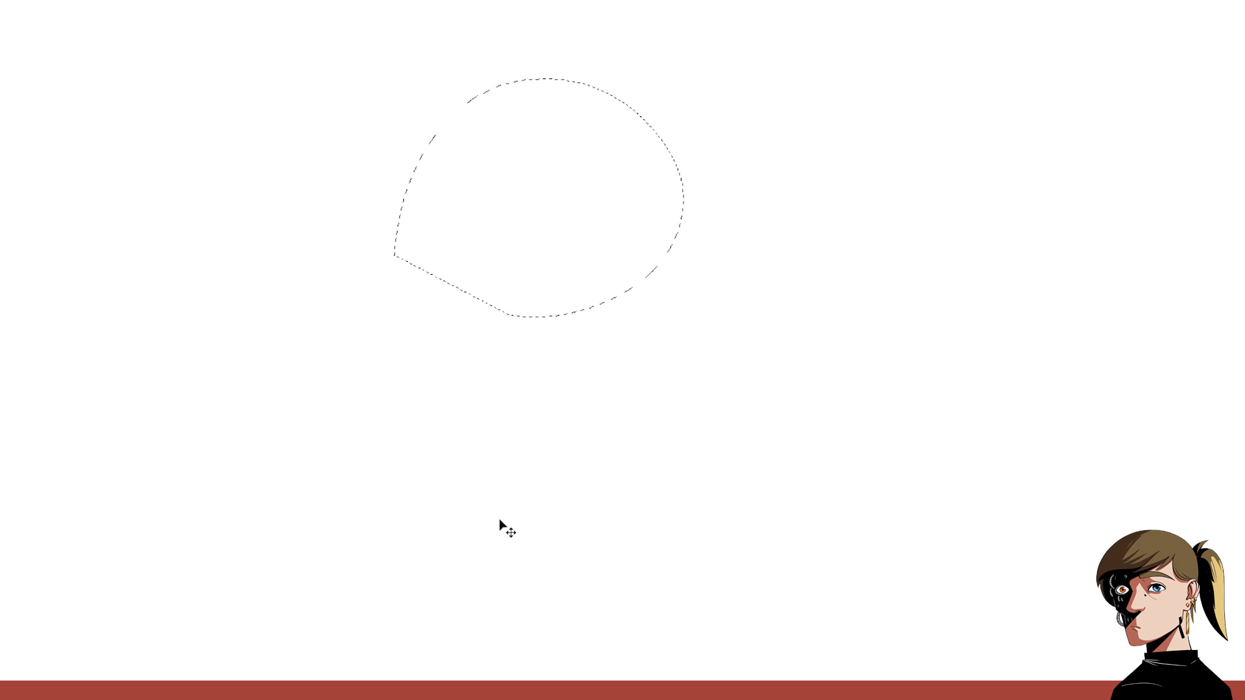
key("ctrl+d")
key("b")
left_click(524, 236)
mouse_move(477, 247)
left_mouse_down()
mouse_move(516, 271)
mouse_move(527, 261)
mouse_move(517, 227)
mouse_move(486, 240)
mouse_move(499, 263)
mouse_move(519, 261)
mouse_move(528, 223)
mouse_move(451, 227)
mouse_move(495, 269)
mouse_move(484, 219)
mouse_move(492, 265)
mouse_move(485, 221)
mouse_move(487, 258)
mouse_move(568, 230)
left_mouse_up()
key("ctrl+z")
key("ctrl+z")
Step: Try a half-round eye with a flat upper lid and a thick side edge, and clear it
key("e")
key("b")
left_click_drag(480, 219, 526, 229)
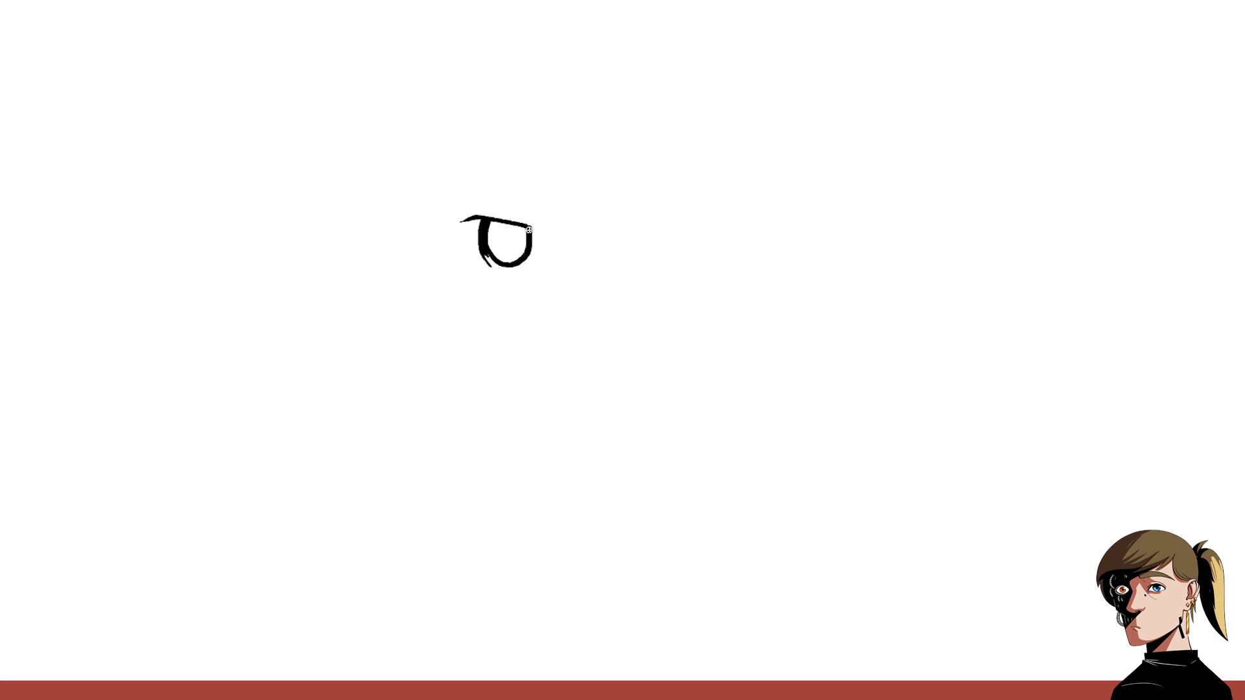
mouse_move(530, 230)
left_mouse_down()
mouse_move(521, 218)
mouse_move(490, 224)
left_mouse_up()
key("ctrl+z")
left_click_drag(580, 223, 627, 188)
key("ctrl+z")
key("ctrl+z")
left_click_drag(478, 176, 478, 167)
key("Delete")
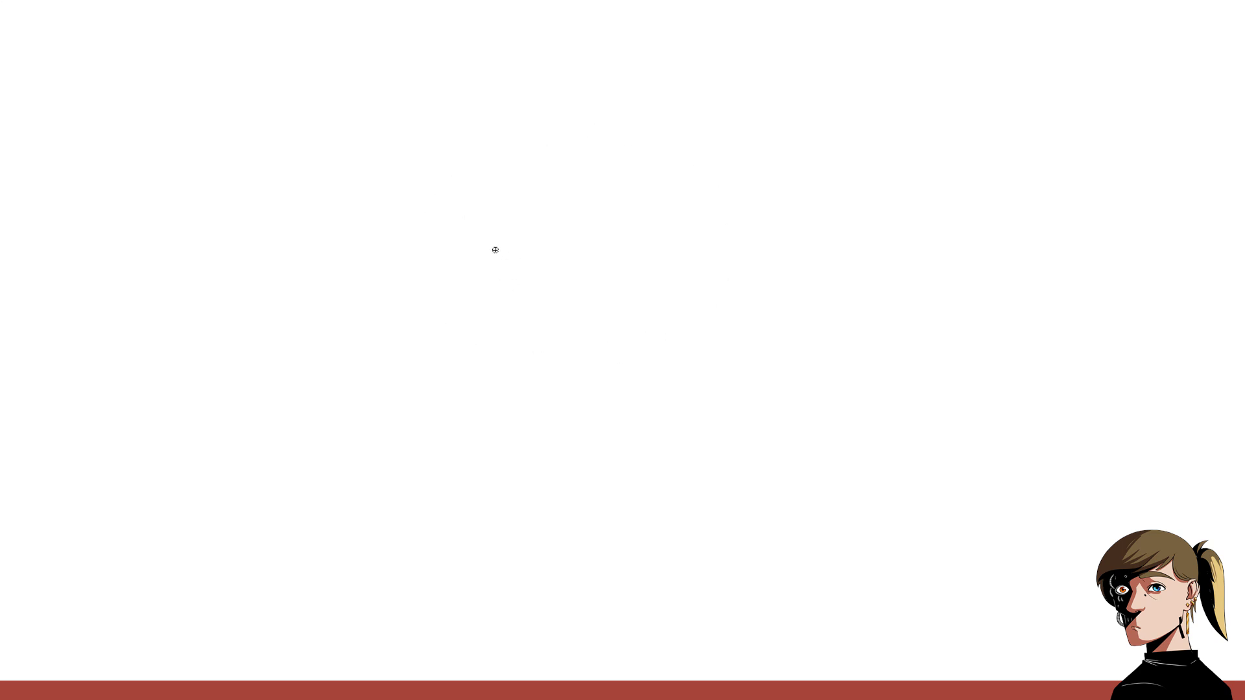
Step: Draw an eye with a slanted straight upper lid, curved side outlines and a small round pupil outline
mouse_move(497, 251)
left_mouse_down()
mouse_move(569, 265)
mouse_move(503, 276)
left_mouse_up()
mouse_move(505, 286)
left_mouse_down()
mouse_move(527, 305)
mouse_move(515, 302)
mouse_move(557, 300)
mouse_move(574, 274)
mouse_move(561, 261)
mouse_move(526, 295)
mouse_move(549, 284)
mouse_move(536, 265)
mouse_move(525, 277)
mouse_move(543, 271)
left_mouse_up()
key("ctrl+z")
key("ctrl+z")
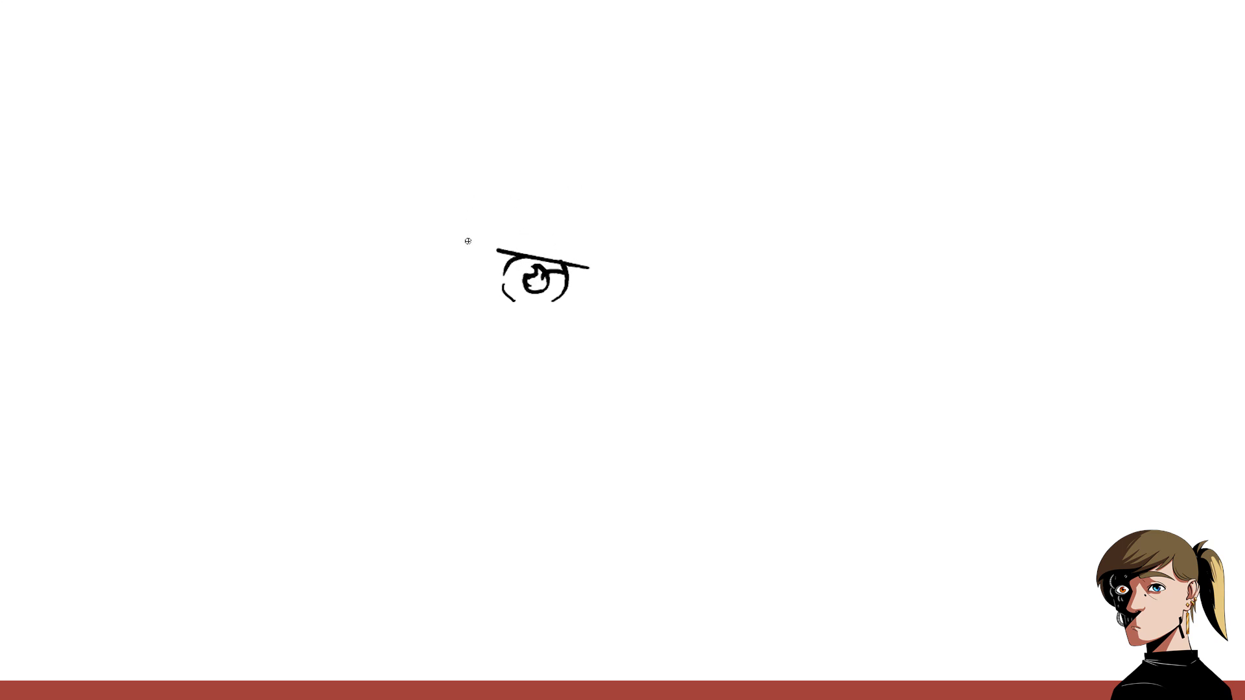
Step: Thicken the eye's upper lid and outer rim, and add spiky lash strokes at its back and lower edge
mouse_move(500, 255)
left_mouse_down()
mouse_move(520, 247)
mouse_move(623, 273)
left_mouse_up()
key("e")
mouse_move(579, 268)
left_mouse_down()
mouse_move(563, 303)
mouse_move(536, 306)
mouse_move(568, 267)
mouse_move(557, 303)
mouse_move(573, 290)
mouse_move(499, 291)
mouse_move(489, 273)
left_mouse_up()
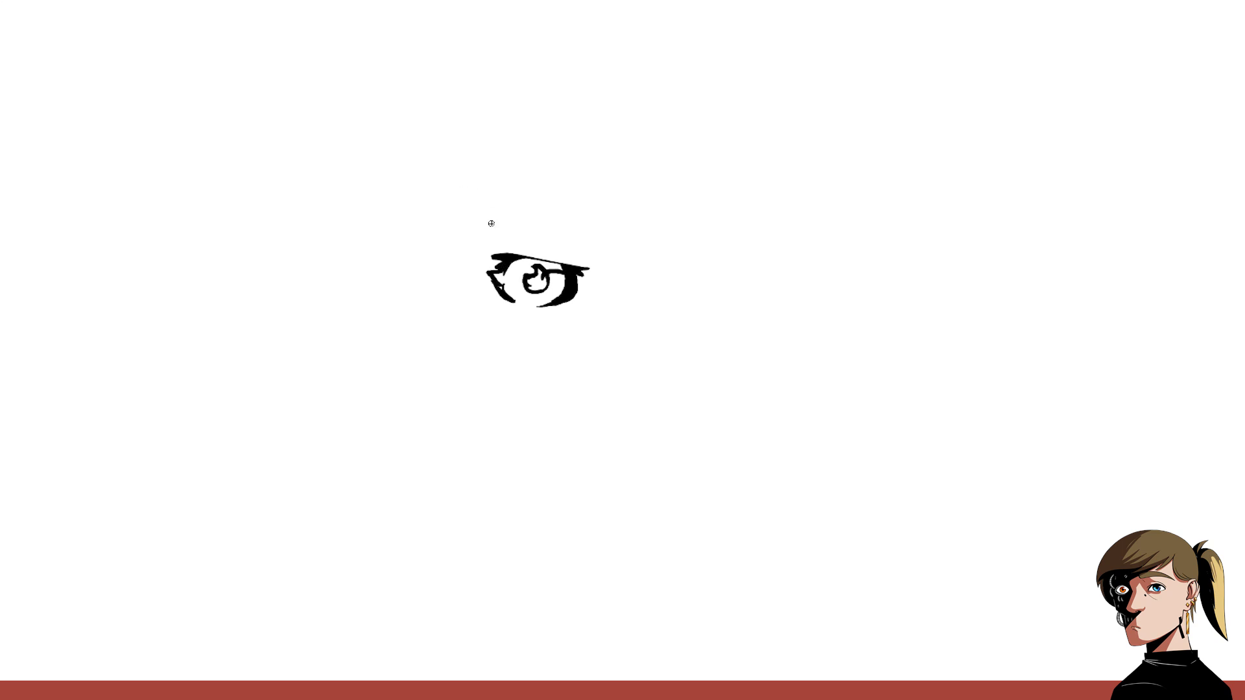
mouse_move(505, 268)
left_mouse_down()
mouse_move(504, 292)
mouse_move(496, 277)
left_mouse_up()
mouse_move(563, 301)
left_mouse_down()
mouse_move(489, 321)
mouse_move(506, 306)
left_mouse_up()
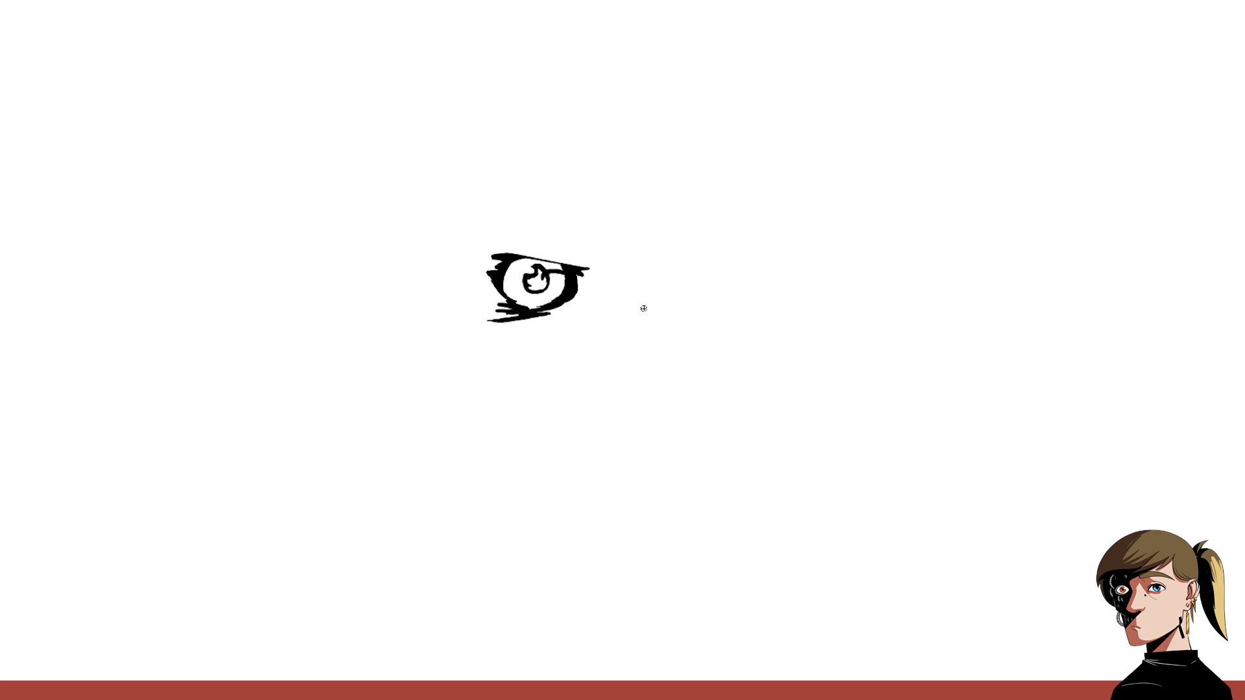
Step: Draw the bird's profile line from the forehead over the brow ridge into the hooked upper beak
left_click_drag(681, 268, 658, 239)
key("ctrl+z")
mouse_move(556, 202)
left_mouse_down()
mouse_move(681, 242)
mouse_move(699, 263)
left_mouse_up()
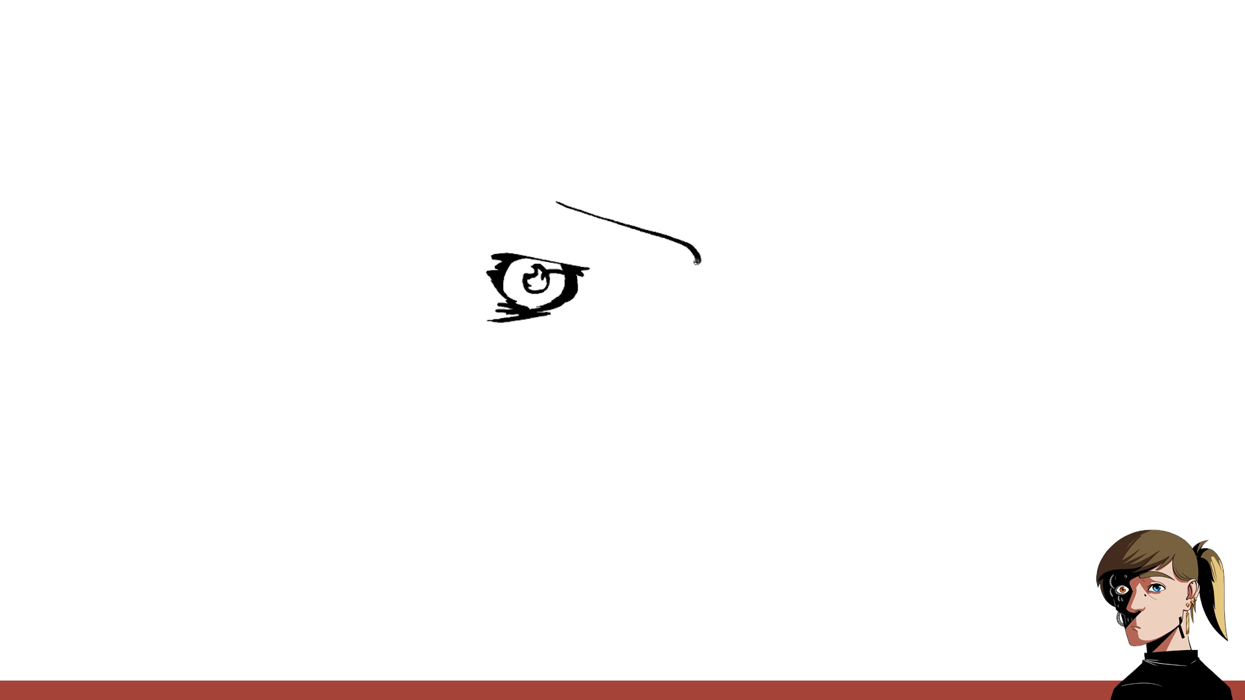
key("ctrl+z")
mouse_move(560, 193)
left_mouse_down()
mouse_move(685, 248)
mouse_move(690, 277)
mouse_move(743, 316)
mouse_move(741, 356)
left_mouse_up()
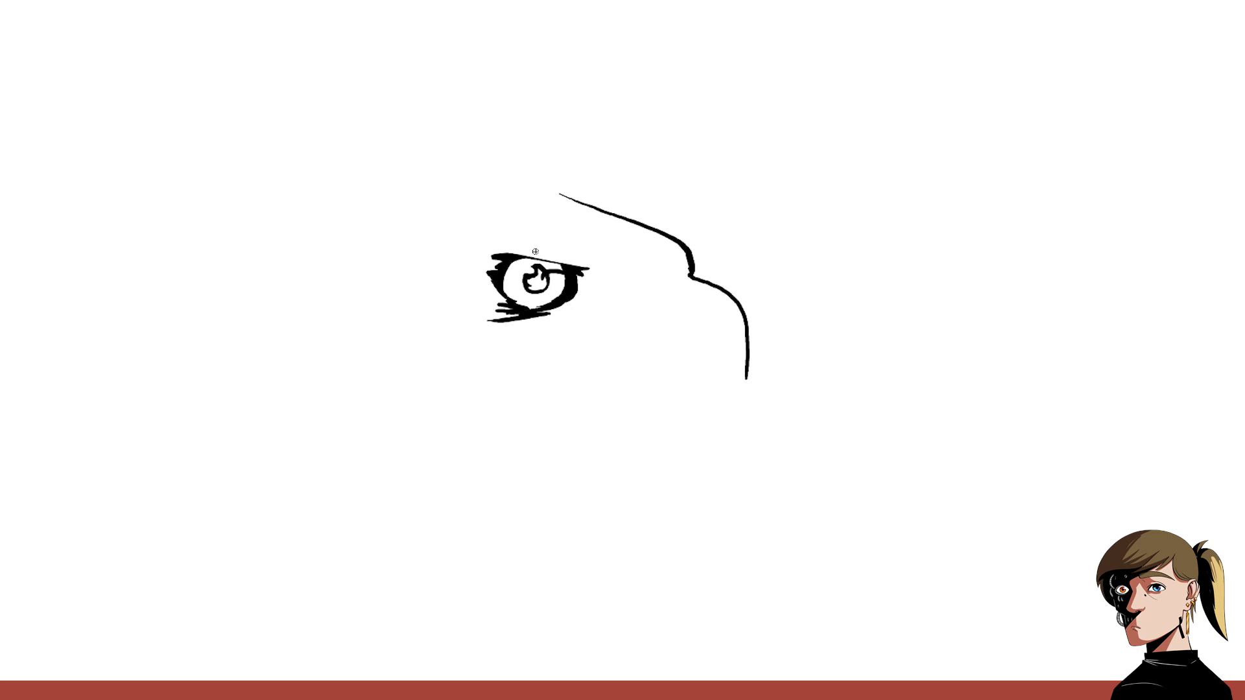
Step: Fill the pupil solid black and draw a slanted brow line above the eye
left_click_drag(536, 275, 544, 283)
left_click_drag(602, 260, 580, 257)
left_click_drag(603, 259, 496, 235)
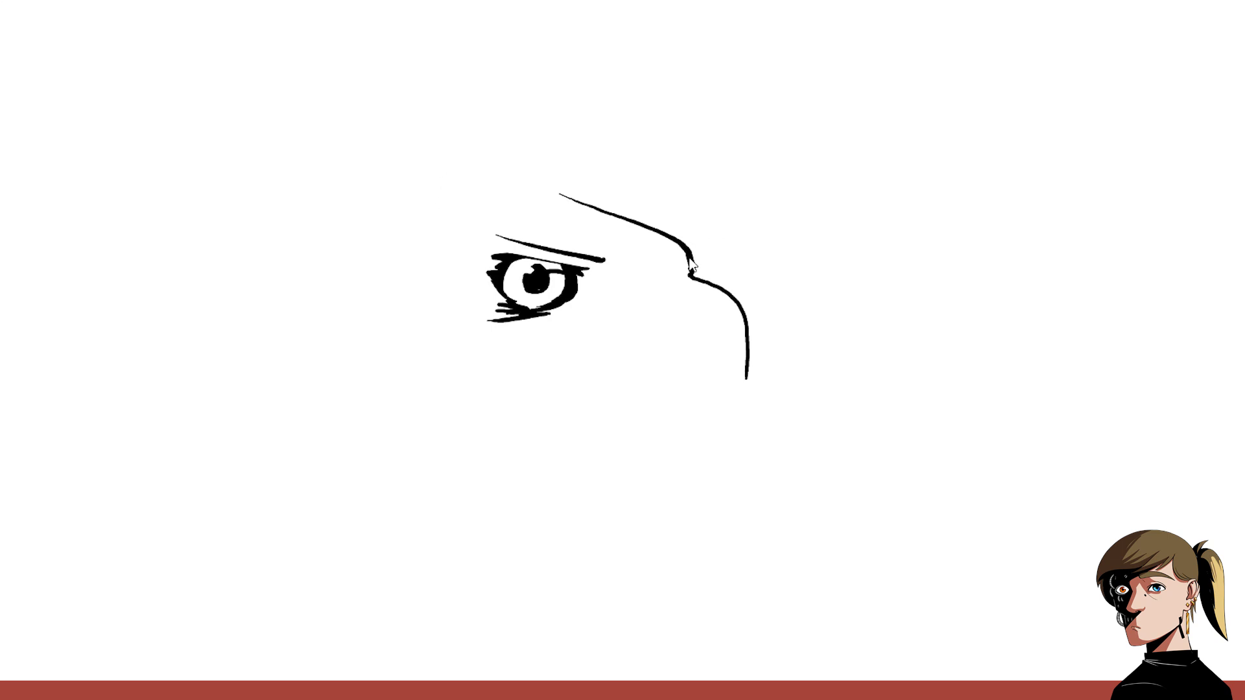
Step: Add a pointed feather tuft at the brow ridge, a mouth-corner mark and the lower edge of the hooked beak
mouse_move(693, 268)
left_mouse_down()
mouse_move(657, 213)
mouse_move(665, 251)
left_mouse_up()
key("ctrl+z")
mouse_move(578, 346)
left_mouse_down()
mouse_move(590, 341)
mouse_move(581, 343)
left_mouse_up()
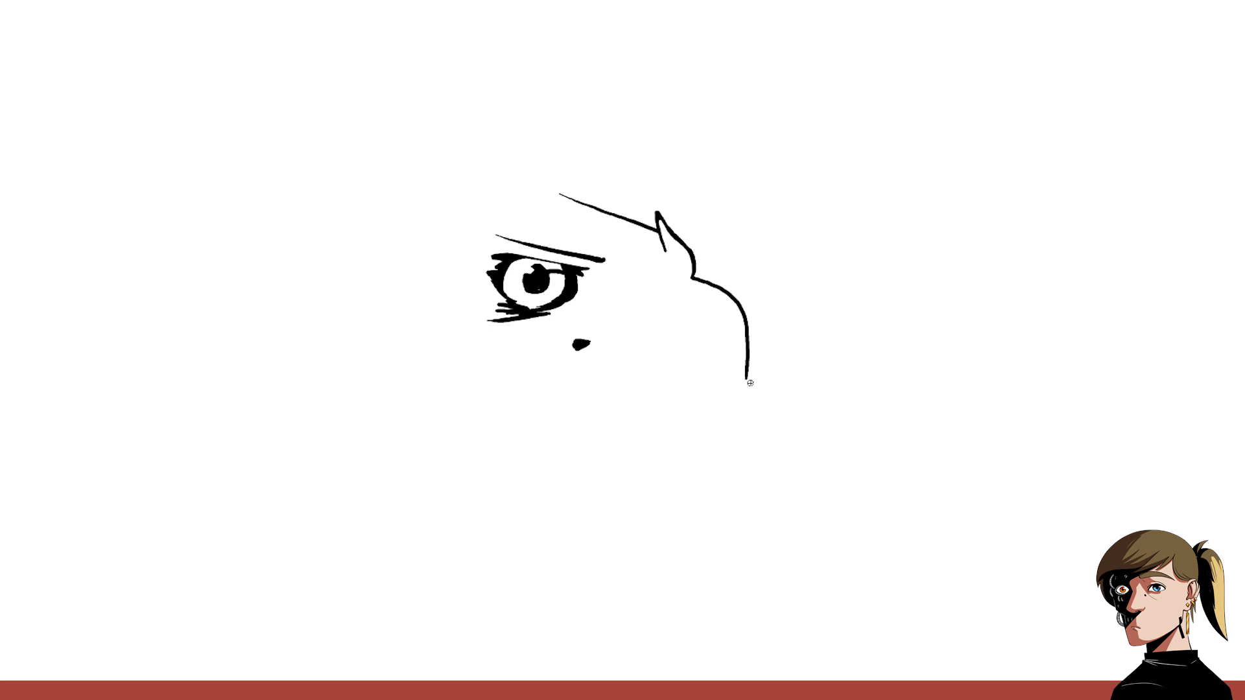
left_click_drag(741, 374, 698, 336)
Step: Select the eye, brow line and mouth-corner mark and move them slightly closer to the beak
key("v")
mouse_move(559, 378)
left_mouse_down()
mouse_move(608, 244)
mouse_move(451, 279)
left_mouse_up()
key("ctrl+t")
left_click_drag(574, 285, 598, 285)
key("Return")
key("ctrl+d")
key("ctrl+t")
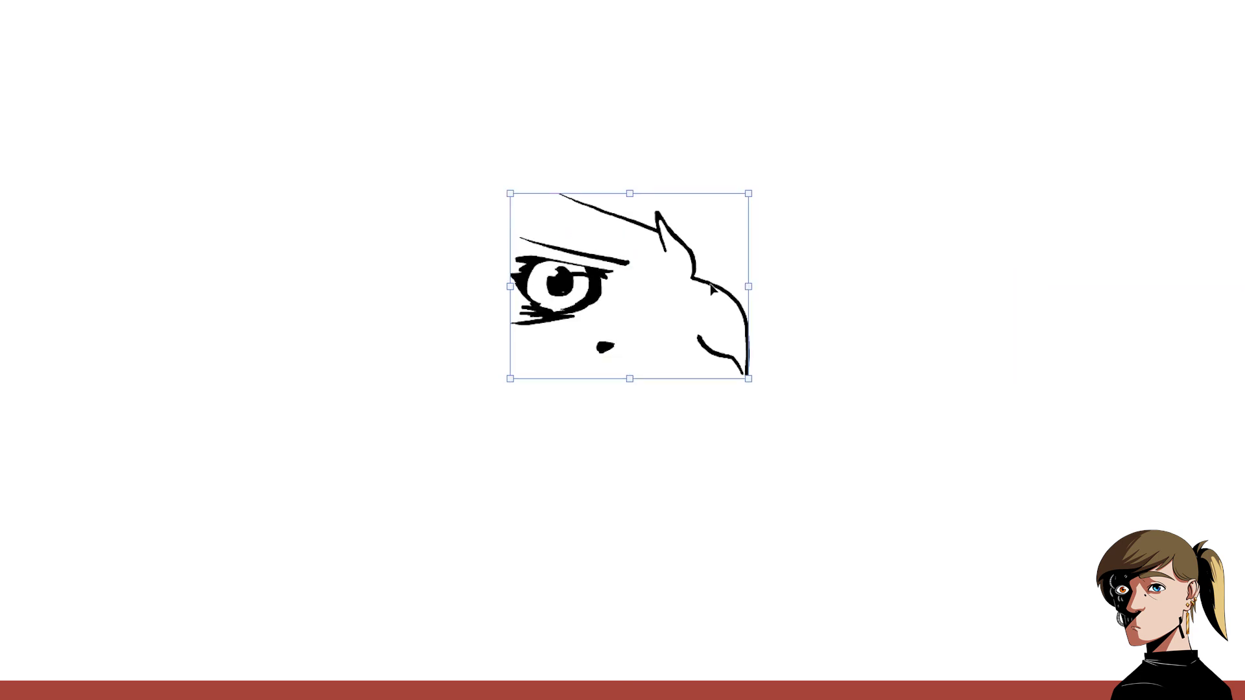
key("Return")
Step: Draw the mouth line to the beak, sharpen the beak tip, and add the lower beak with jagged throat feathers
left_click_drag(607, 349, 699, 341)
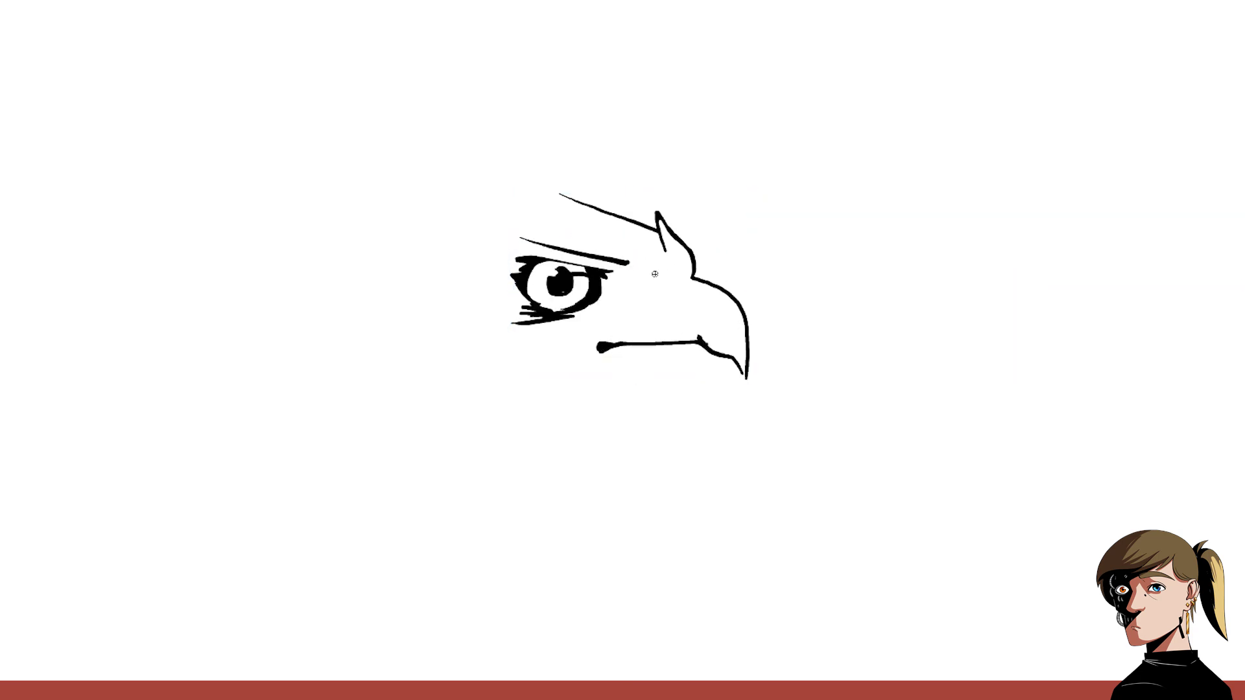
key("e")
left_click_drag(708, 336, 747, 380)
mouse_move(702, 356)
left_mouse_down()
mouse_move(619, 356)
mouse_move(704, 358)
mouse_move(645, 357)
mouse_move(640, 404)
mouse_move(622, 423)
left_mouse_up()
key("ctrl+z")
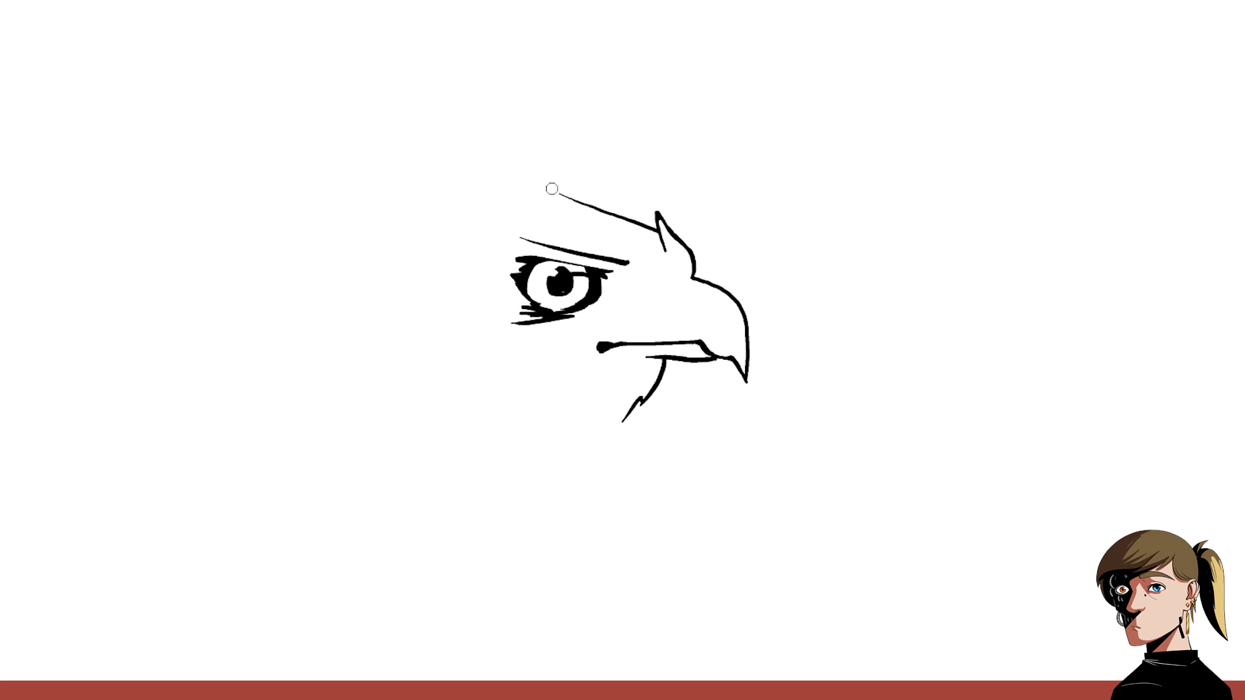
Step: Redraw the forehead line with a gentler slope, and shrink the eye and brow line while moving them nearer the beak
key("ctrl+z")
left_click_drag(654, 229, 547, 197)
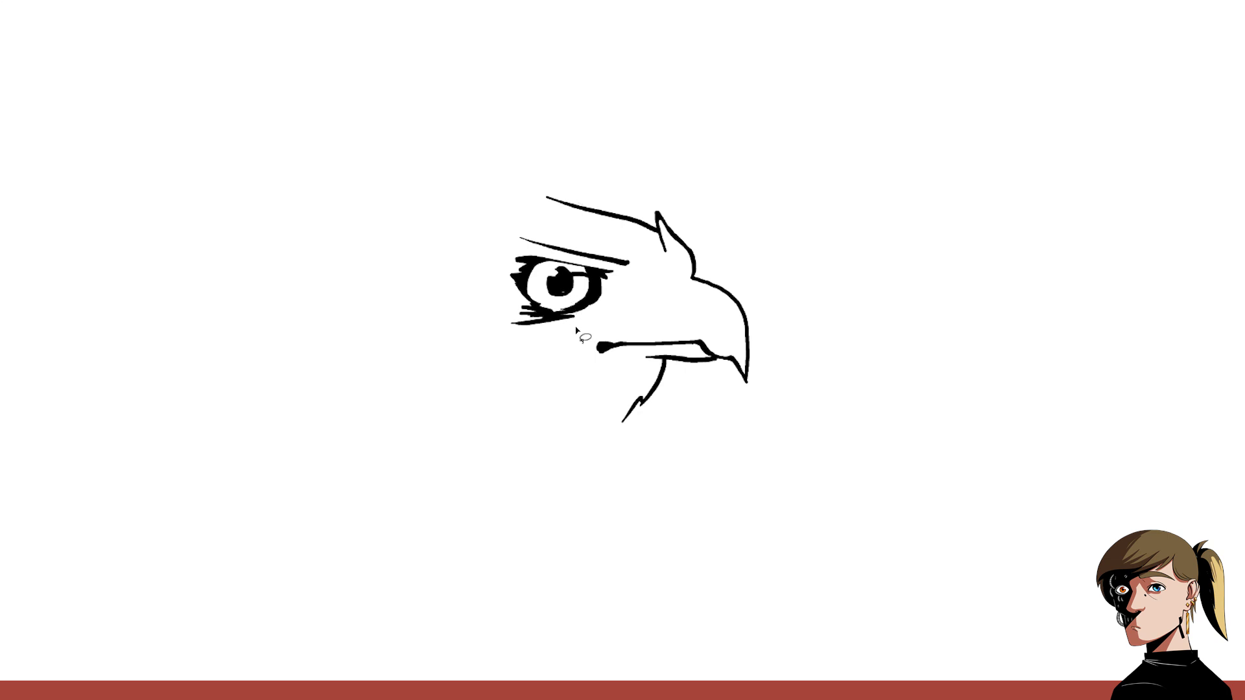
mouse_move(525, 360)
left_mouse_down()
mouse_move(655, 269)
mouse_move(458, 258)
left_mouse_up()
key("ctrl+t")
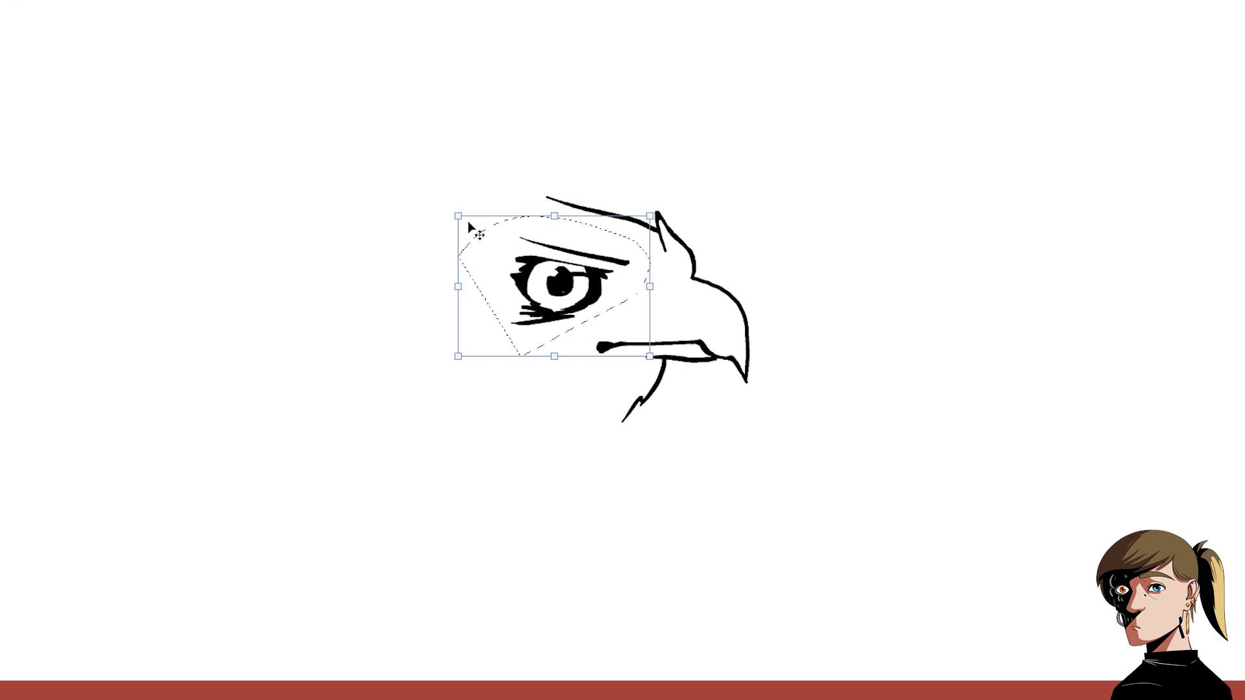
left_click_drag(454, 215, 484, 232)
left_click_drag(576, 294, 574, 280)
key("Return")
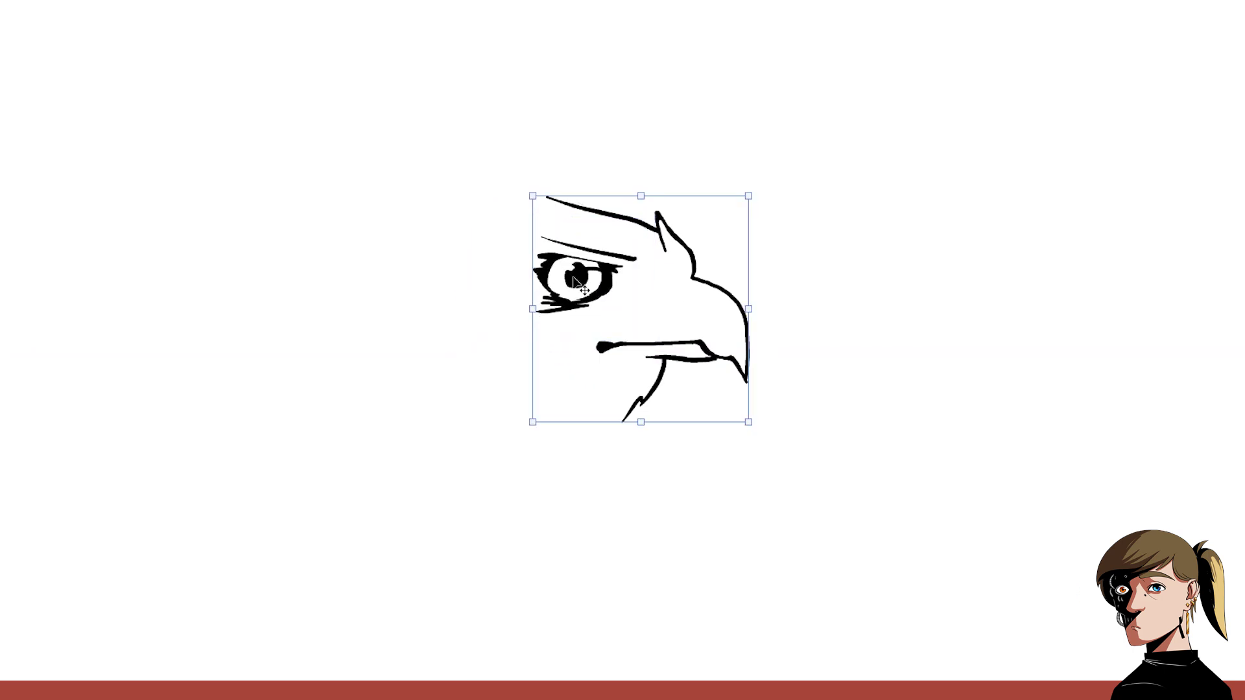
Step: Draw two long, pointed crest feathers sweeping back from the forehead
mouse_move(559, 202)
left_mouse_down()
mouse_move(438, 97)
mouse_move(525, 197)
mouse_move(447, 150)
mouse_move(399, 90)
mouse_move(478, 189)
left_mouse_up()
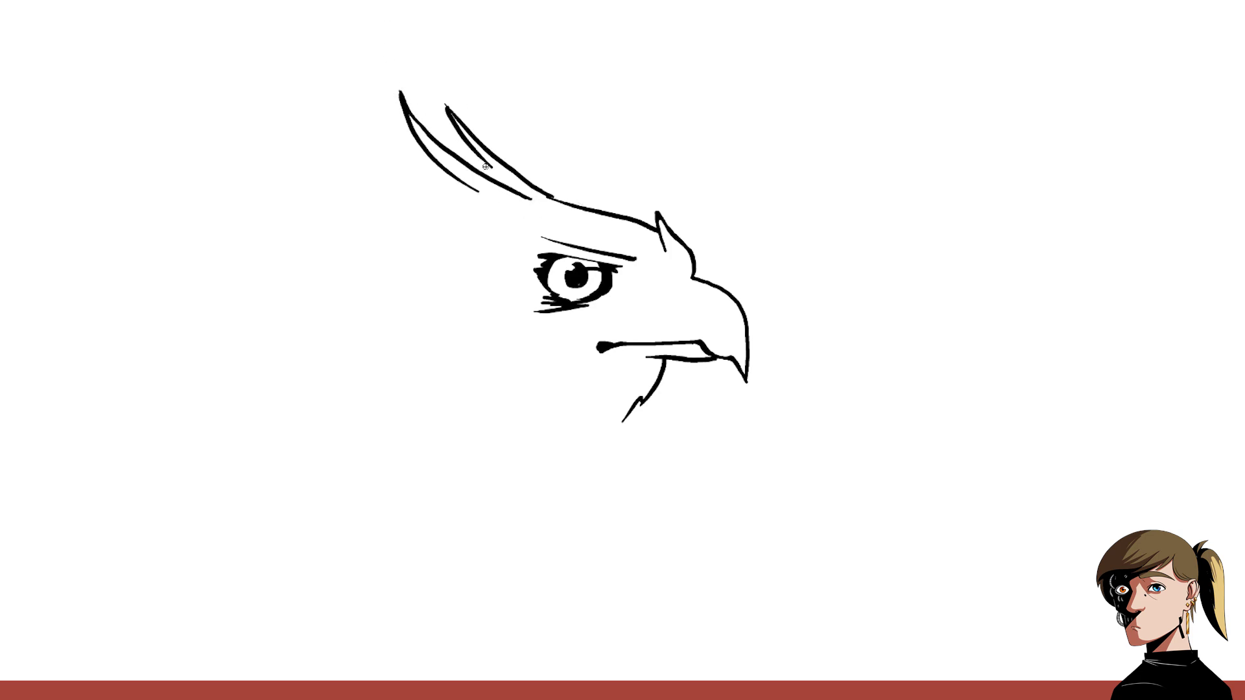
left_click_drag(443, 103, 495, 170)
mouse_move(455, 117)
left_mouse_down()
mouse_move(502, 185)
mouse_move(437, 72)
left_mouse_up()
key("e")
key("ctrl+z")
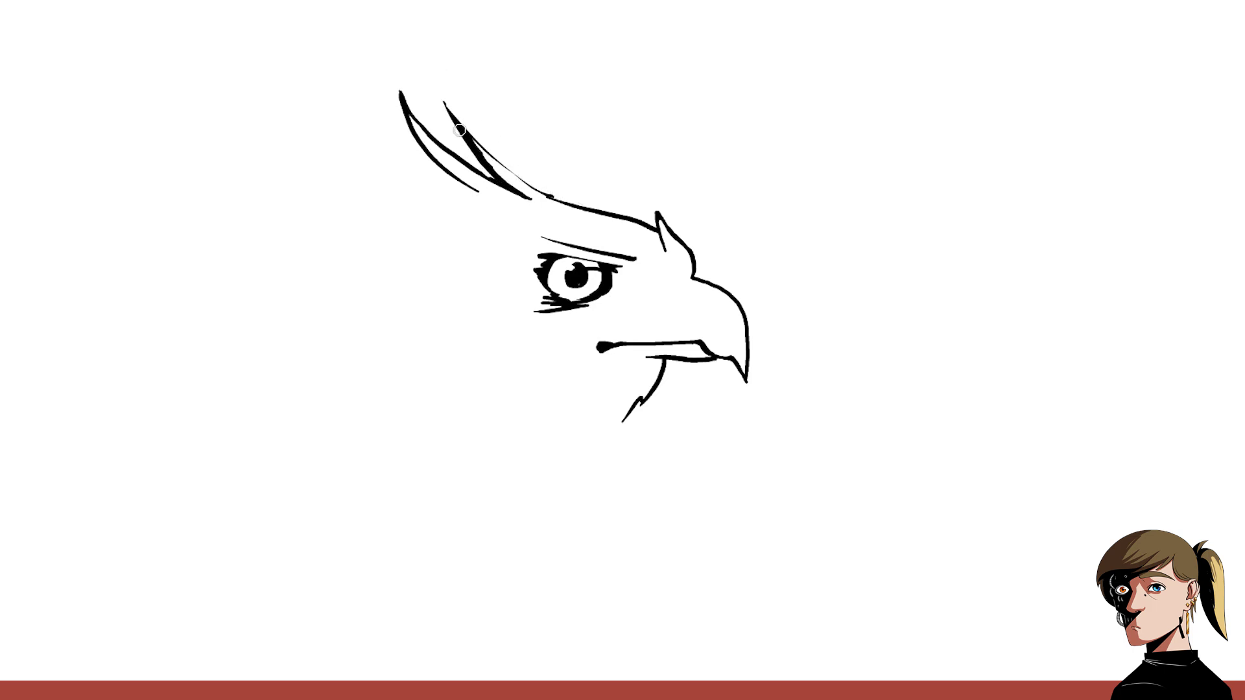
Step: Refine the front crest feather's base line, fill the rear feather with black and trim its outer edge
left_click_drag(470, 137, 552, 197)
left_click_drag(446, 166, 491, 179)
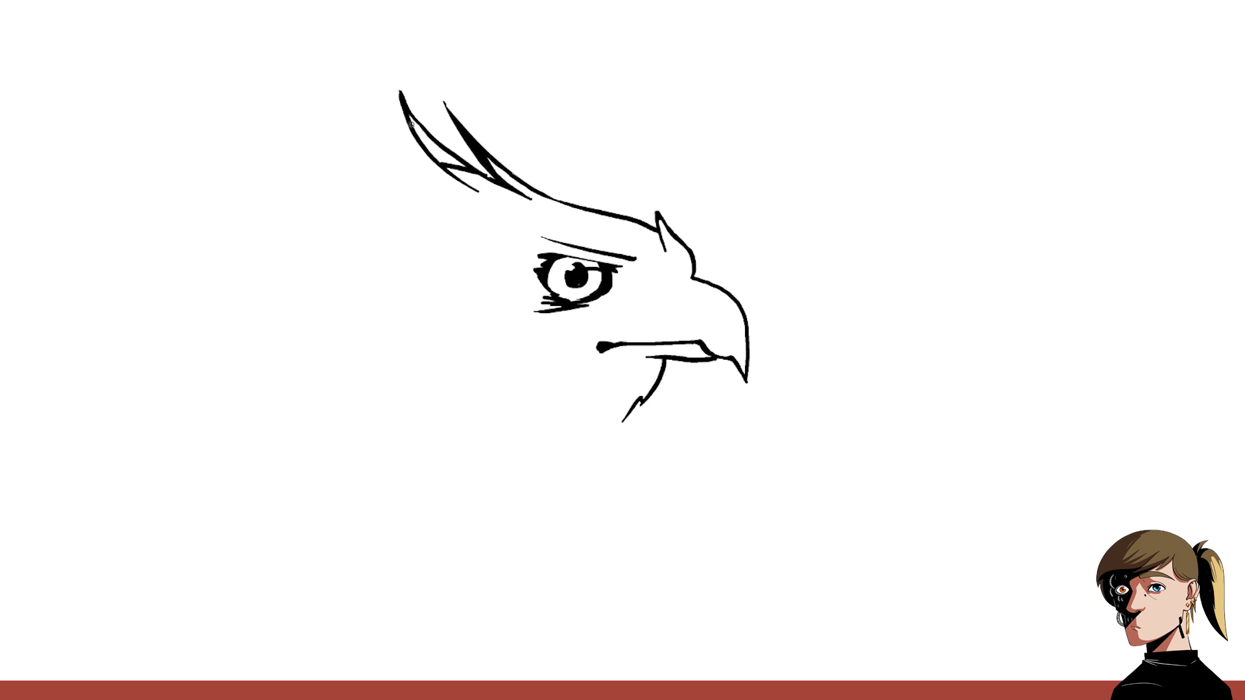
mouse_move(411, 123)
left_mouse_down()
mouse_move(429, 153)
mouse_move(464, 166)
mouse_move(446, 162)
left_mouse_up()
key("e")
left_click_drag(395, 99, 469, 197)
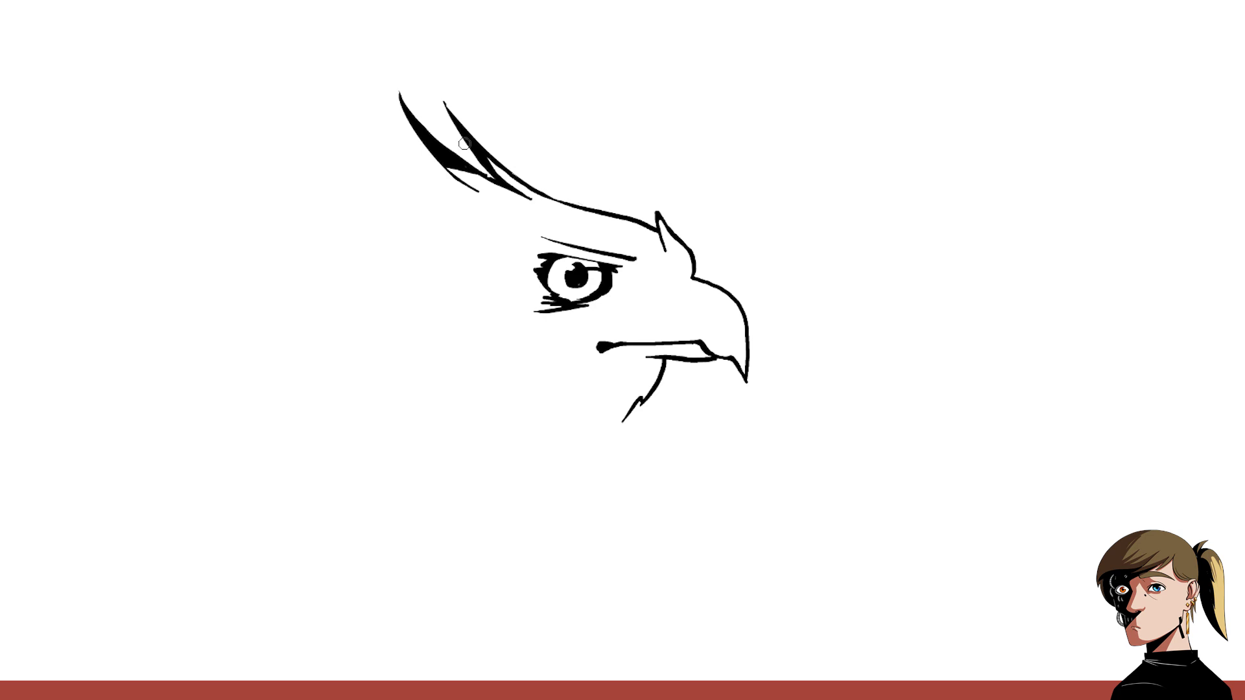
Step: Draw the back of the head with jagged feather tufts down to the neck, and redraw the chin feathers rounder
mouse_move(479, 198)
left_mouse_down()
mouse_move(440, 212)
mouse_move(420, 241)
left_mouse_up()
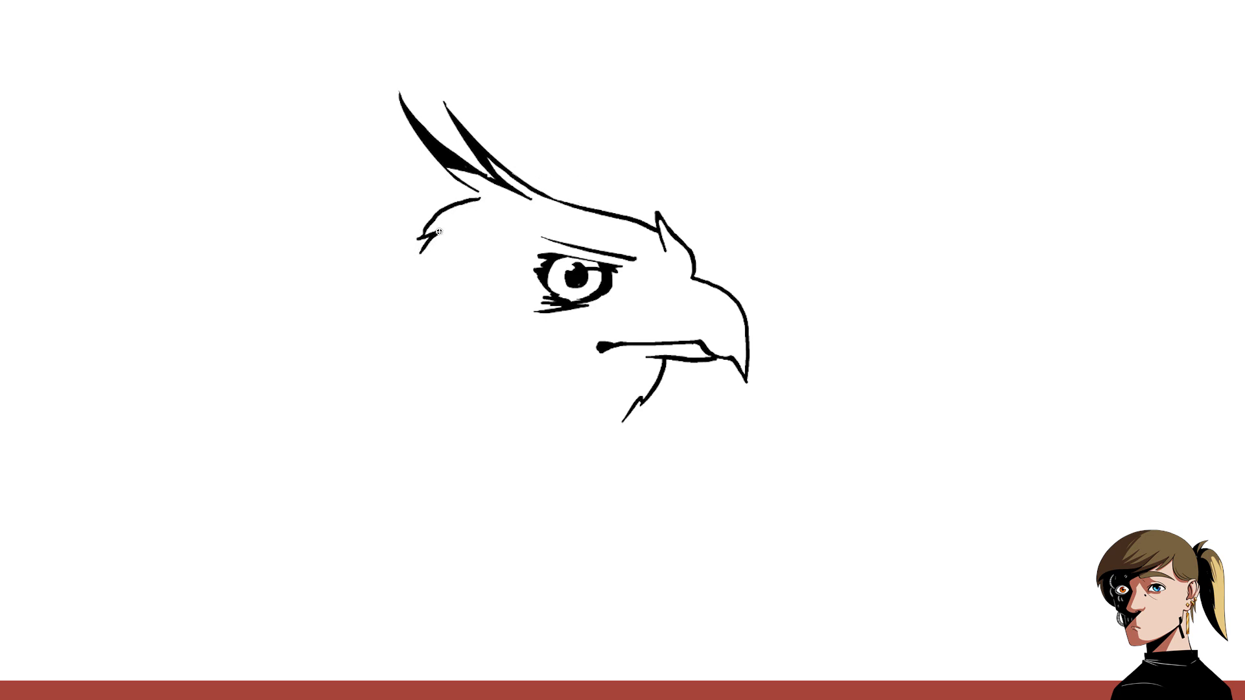
key("ctrl+z")
mouse_move(478, 201)
left_mouse_down()
mouse_move(409, 249)
mouse_move(432, 234)
mouse_move(375, 373)
mouse_move(401, 352)
mouse_move(400, 385)
mouse_move(507, 403)
left_mouse_up()
key("ctrl+z")
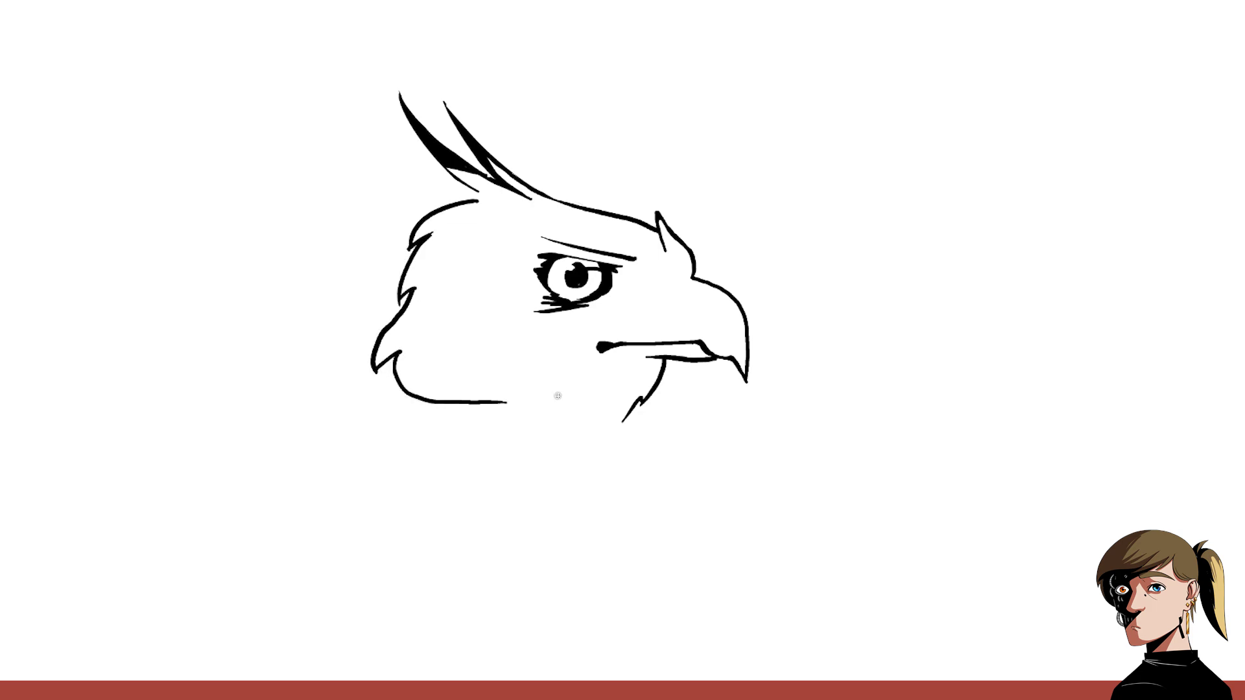
key("ctrl+z")
mouse_move(670, 358)
left_mouse_down()
mouse_move(678, 384)
mouse_move(639, 413)
left_mouse_up()
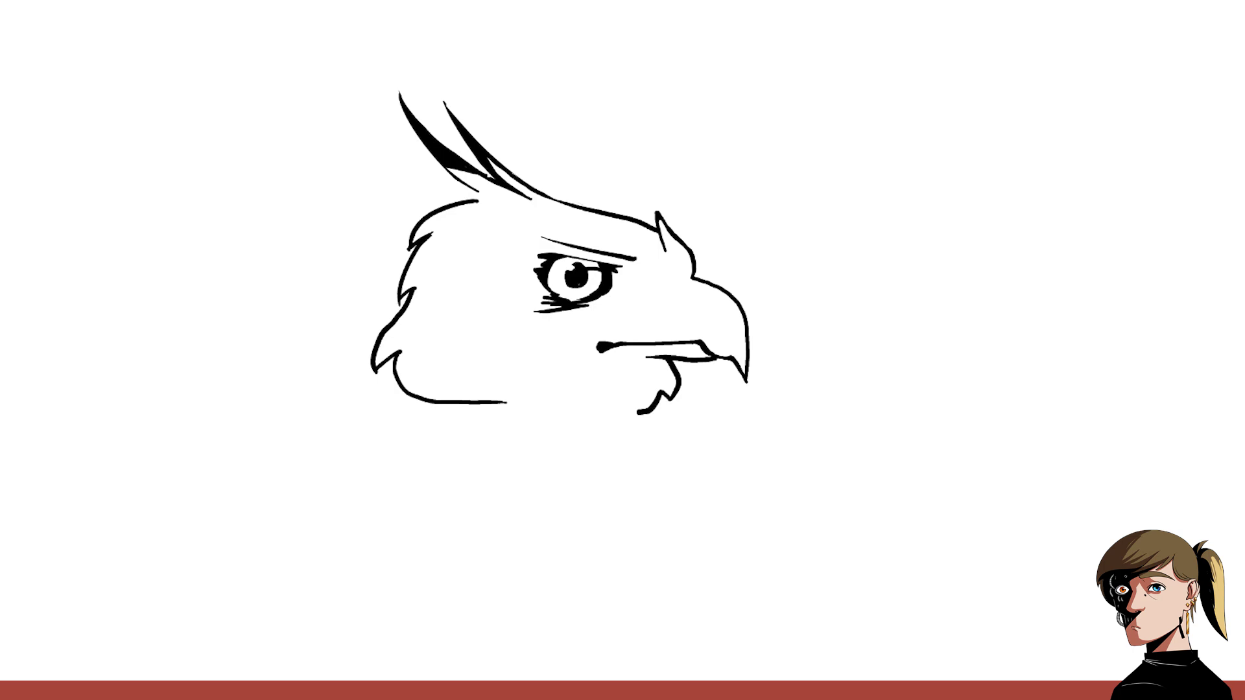
Step: Move the head higher on the canvas and close its underside with curves from the chin to the back feathers
key("v")
mouse_move(690, 329)
left_mouse_down()
mouse_move(752, 288)
mouse_move(740, 290)
left_mouse_up()
key("b")
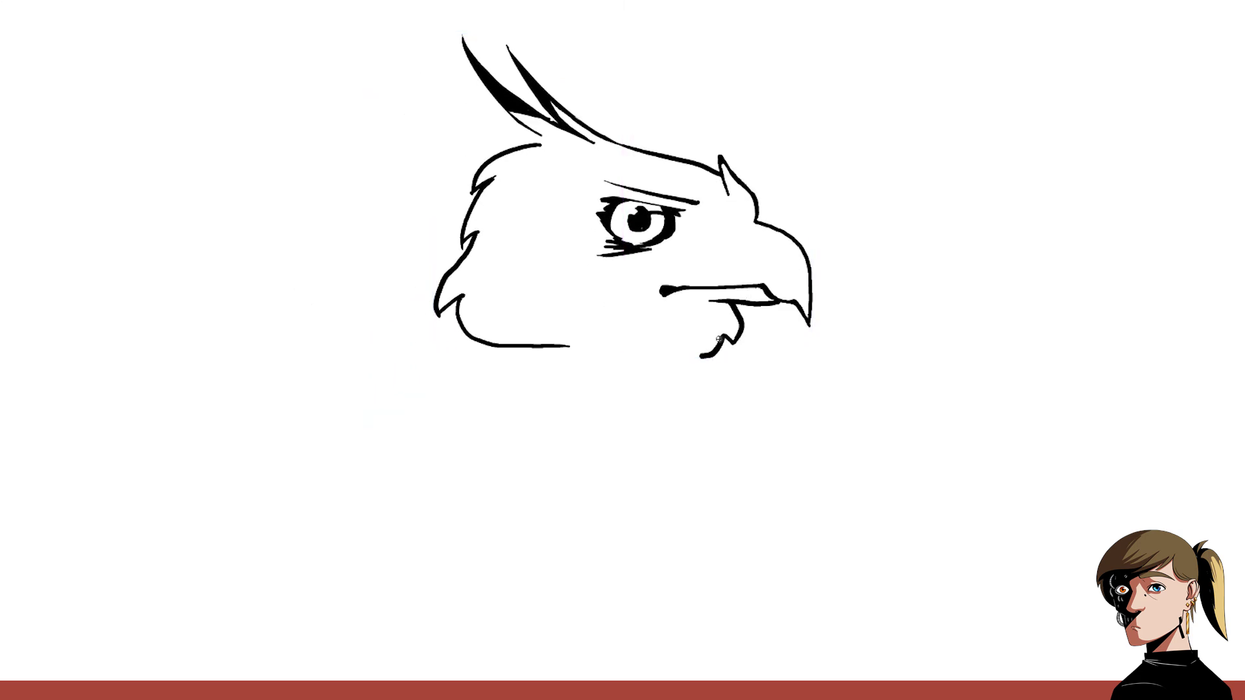
left_click_drag(705, 357, 597, 380)
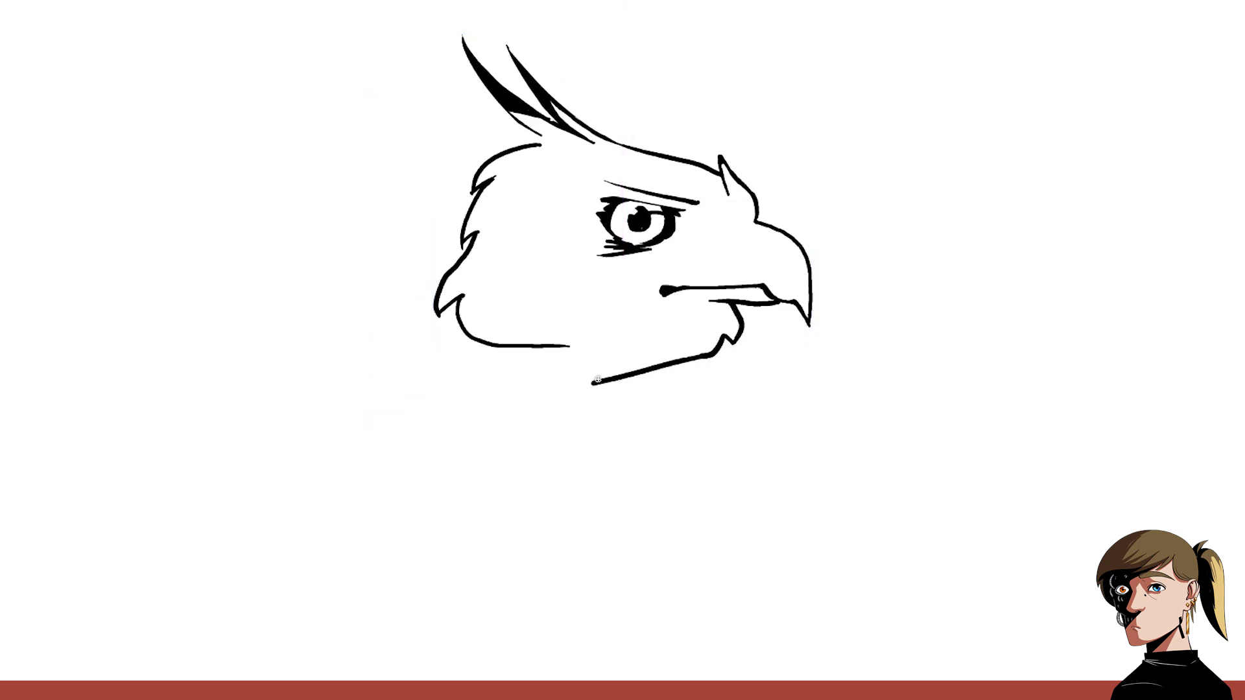
left_click_drag(468, 339, 591, 385)
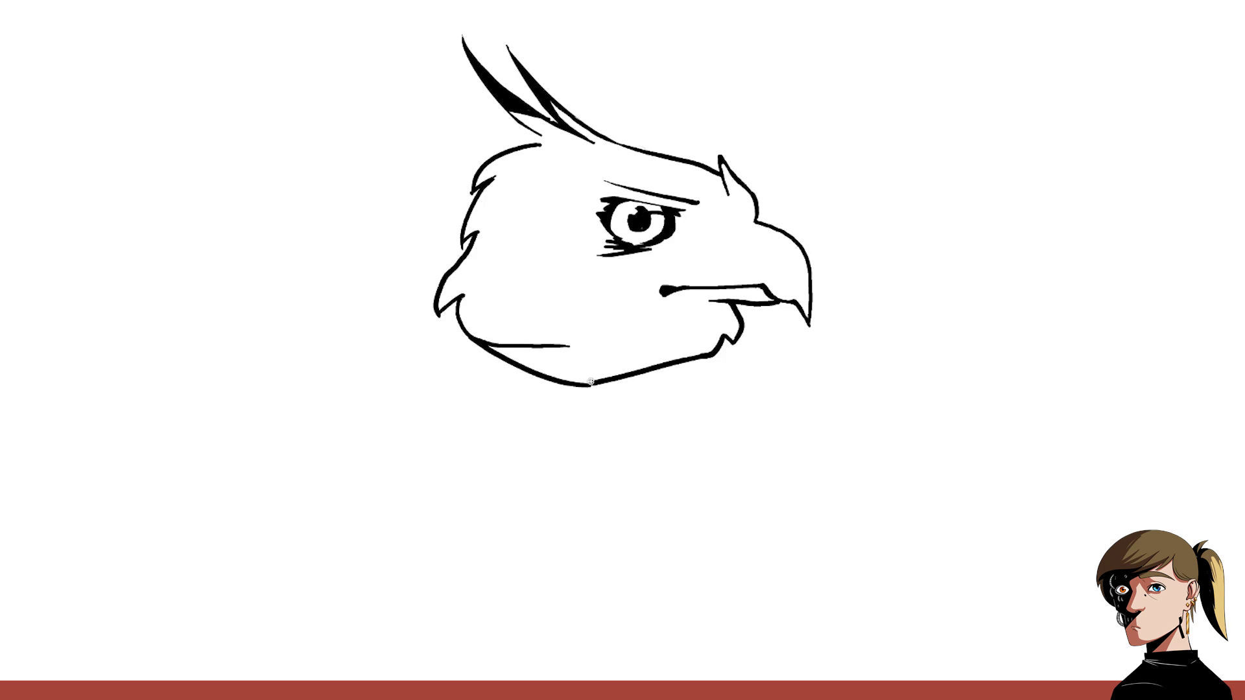
Step: Erase the stray line under the jaw and draw a high collar's straight back edge down from the rear feathers
key("e")
left_click_drag(473, 339, 580, 345)
key("b")
left_click_drag(459, 336, 464, 417)
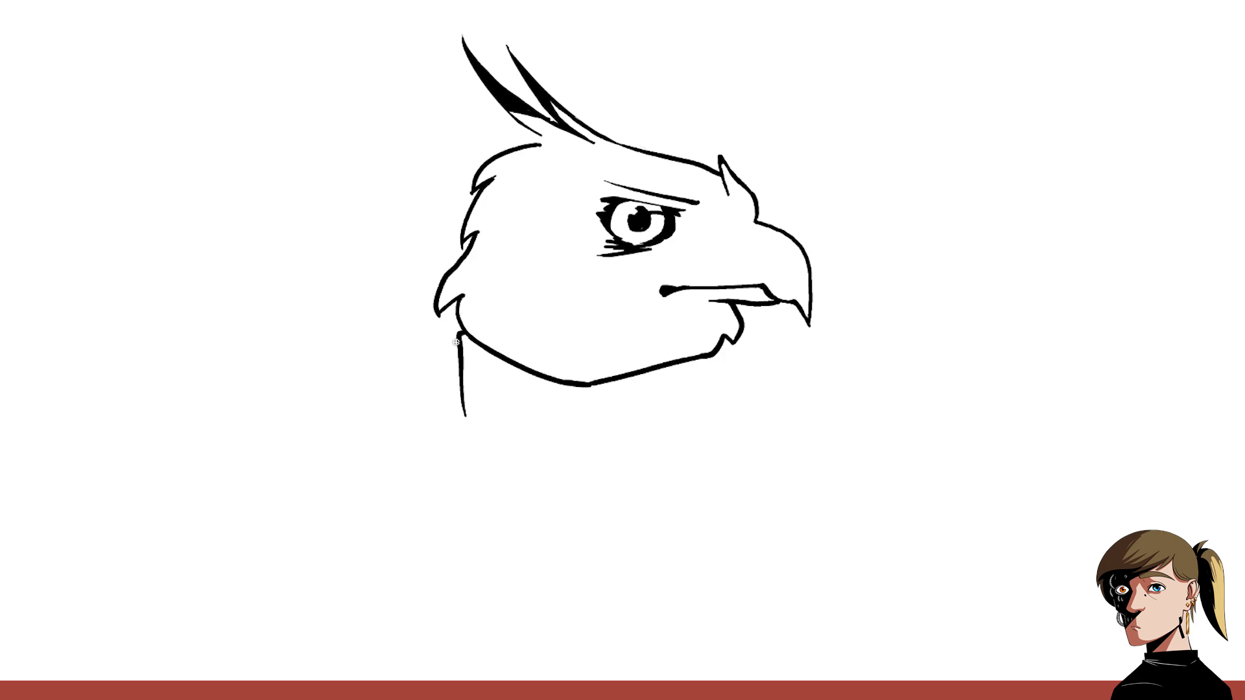
key("ctrl+z")
left_click_drag(464, 331, 454, 410)
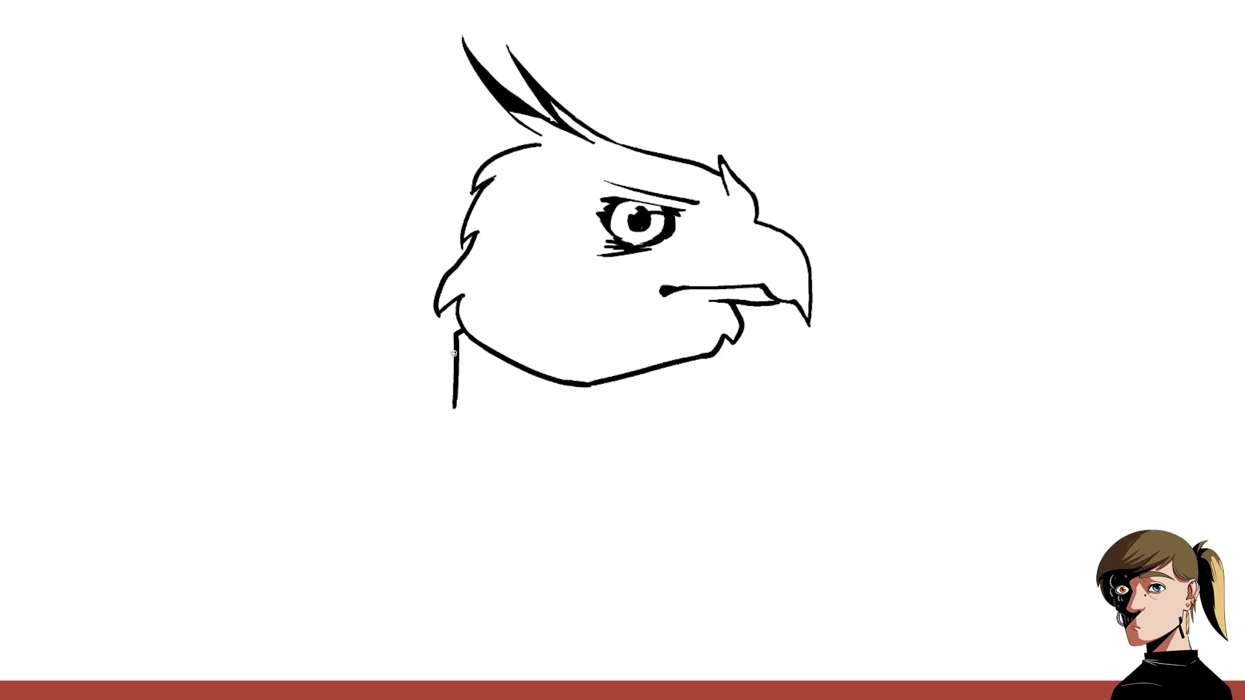
key("ctrl+z")
left_click_drag(465, 332, 458, 456)
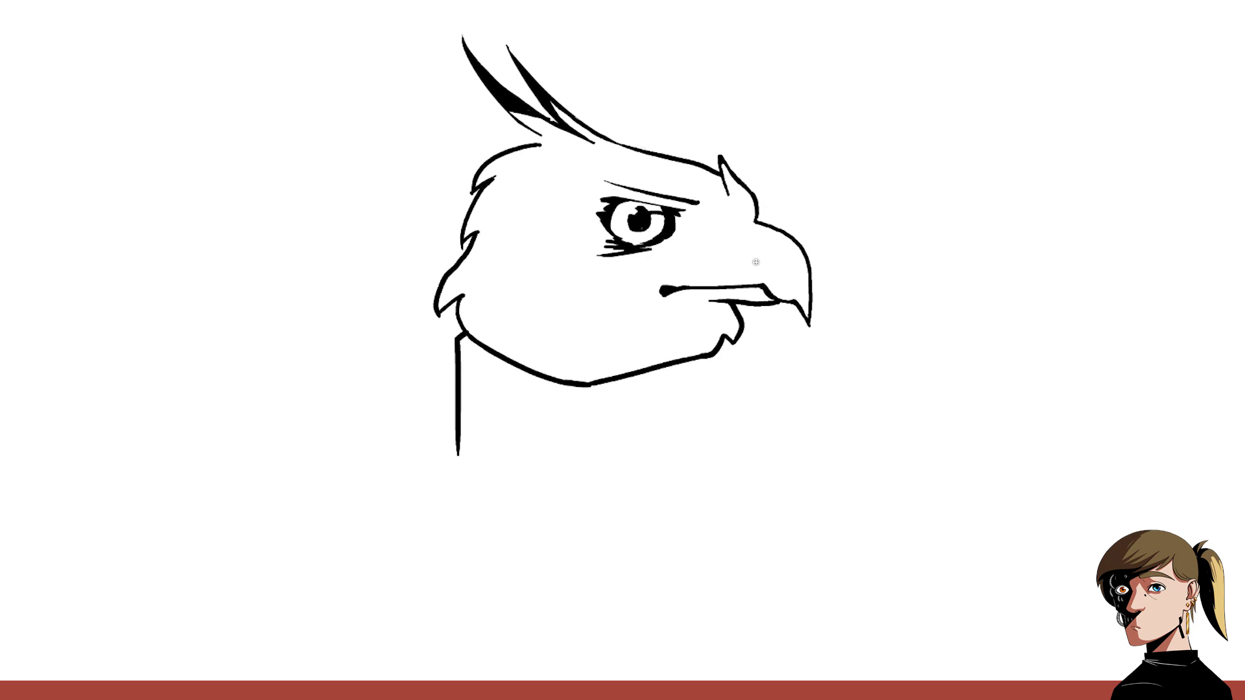
Step: Draw the collar's straight front edge below the chin and the start of the beak-side shoulder, trimming the overlap
left_click_drag(722, 348, 724, 460)
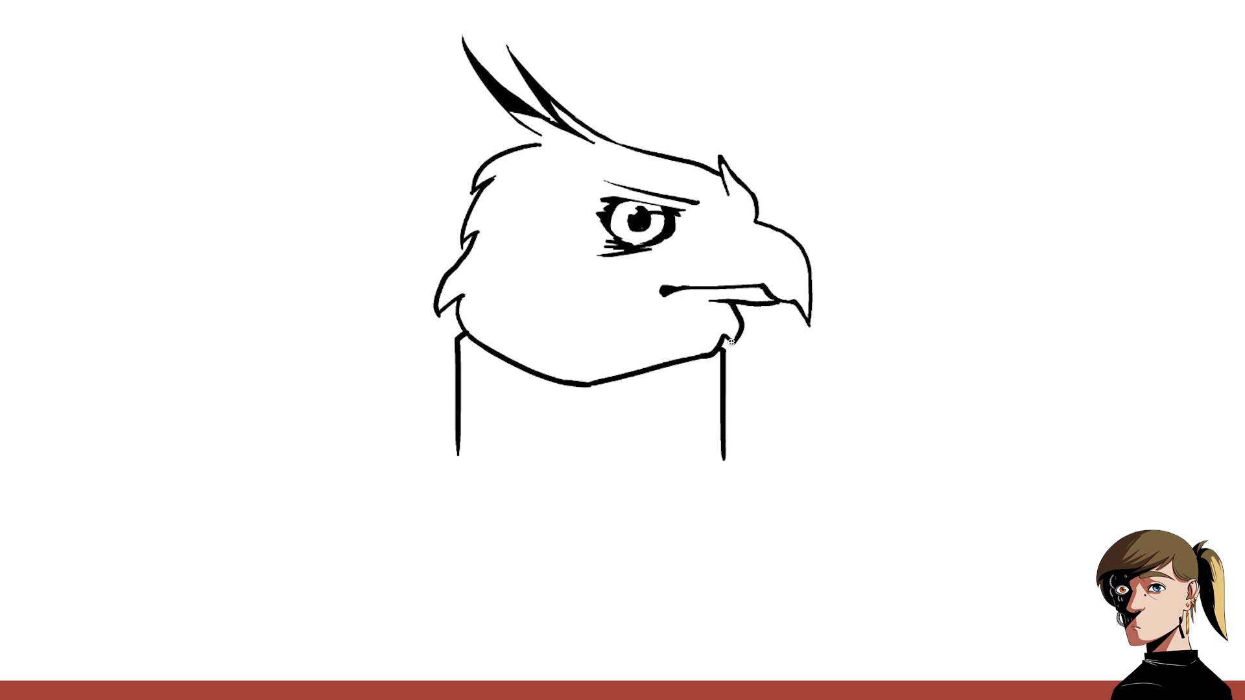
left_click_drag(724, 406, 826, 432)
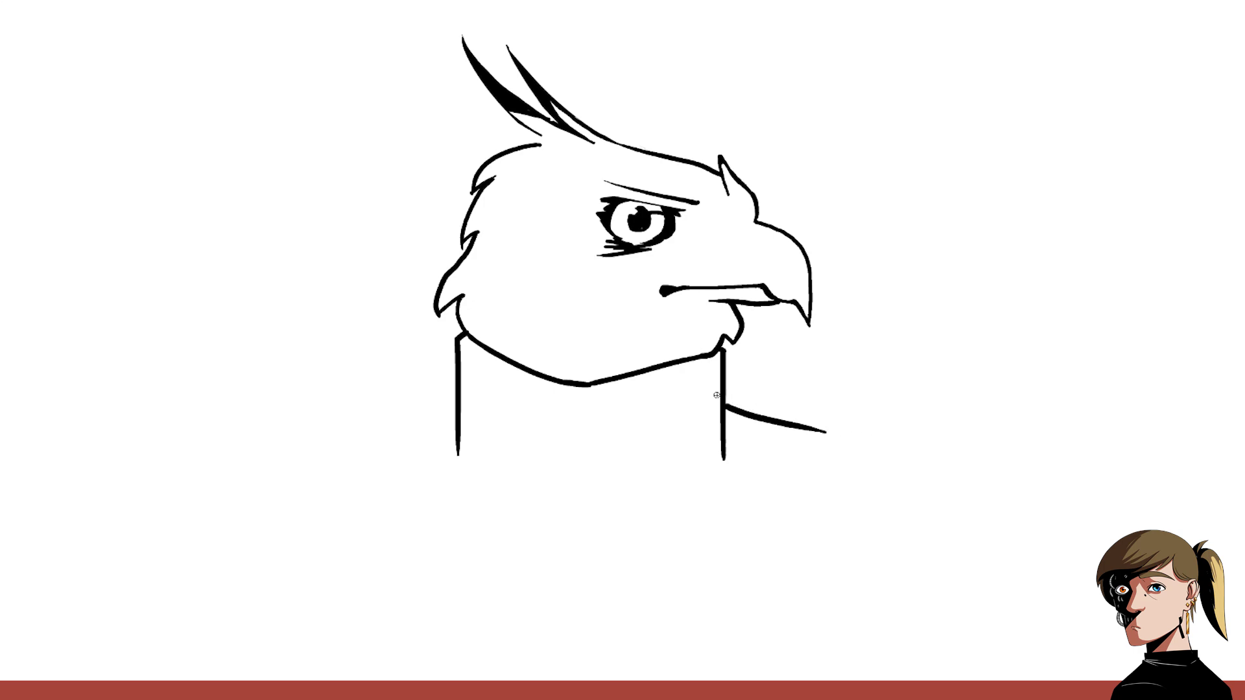
left_click_drag(724, 419, 724, 462)
Step: Draw inset border lines under the collar's upper rim and two parallel vertical lines down its front
mouse_move(712, 365)
left_mouse_down()
mouse_move(618, 389)
mouse_move(694, 422)
mouse_move(594, 401)
mouse_move(598, 505)
left_mouse_up()
key("ctrl+z")
key("ctrl+z")
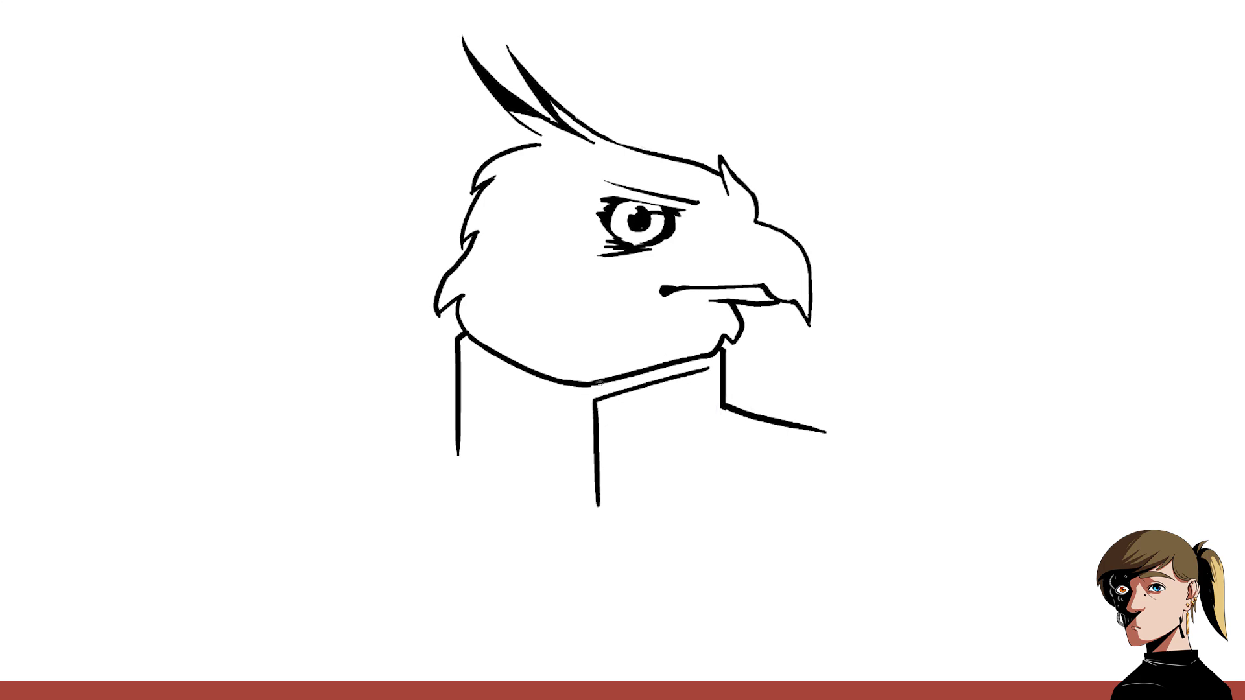
mouse_move(467, 353)
left_mouse_down()
mouse_move(550, 398)
mouse_move(507, 384)
mouse_move(573, 540)
left_mouse_up()
key("ctrl+z")
left_click_drag(575, 406, 575, 552)
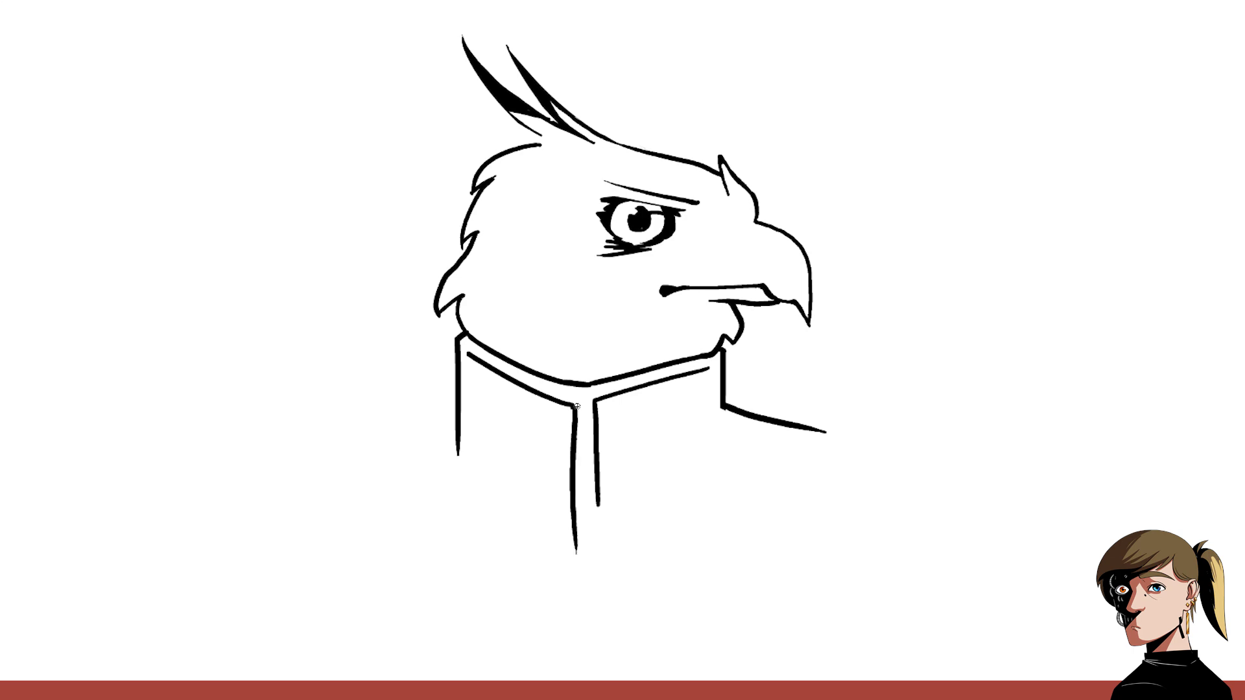
key("ctrl+z")
left_click_drag(574, 406, 576, 564)
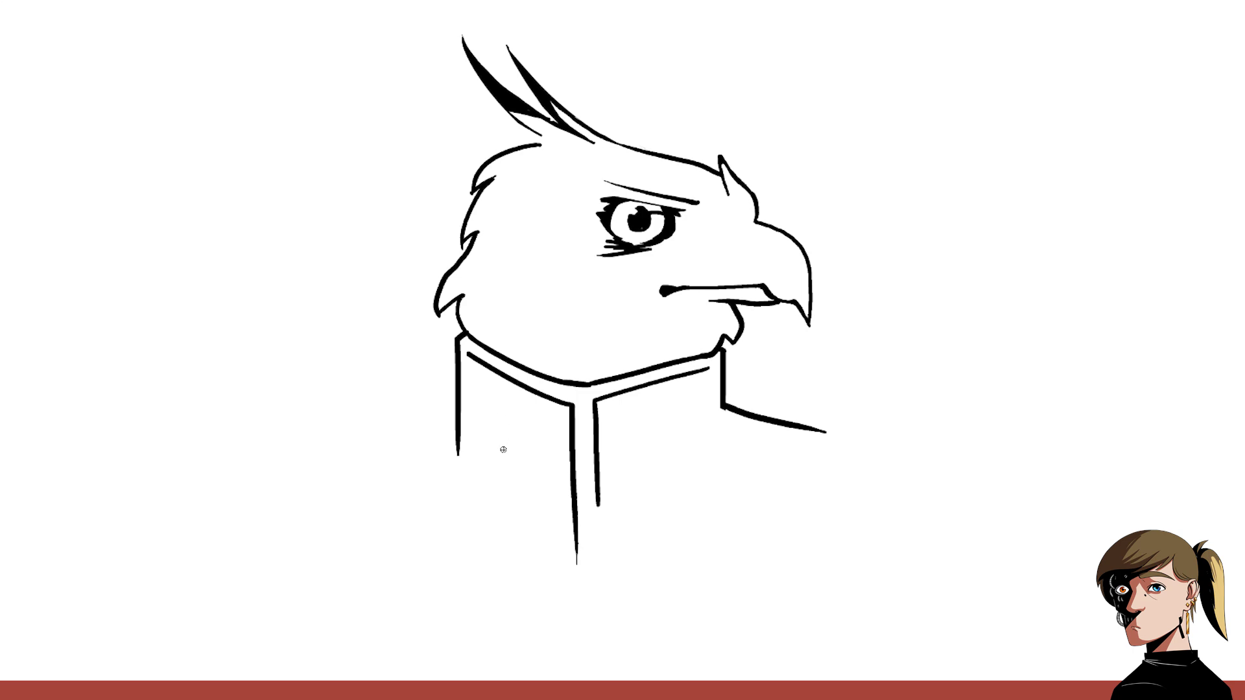
Step: Draw both shoulders out from the collar, ending in upper arms with pointed feather-like tufts
mouse_move(457, 416)
left_mouse_down()
mouse_move(320, 475)
mouse_move(175, 493)
mouse_move(167, 592)
left_mouse_up()
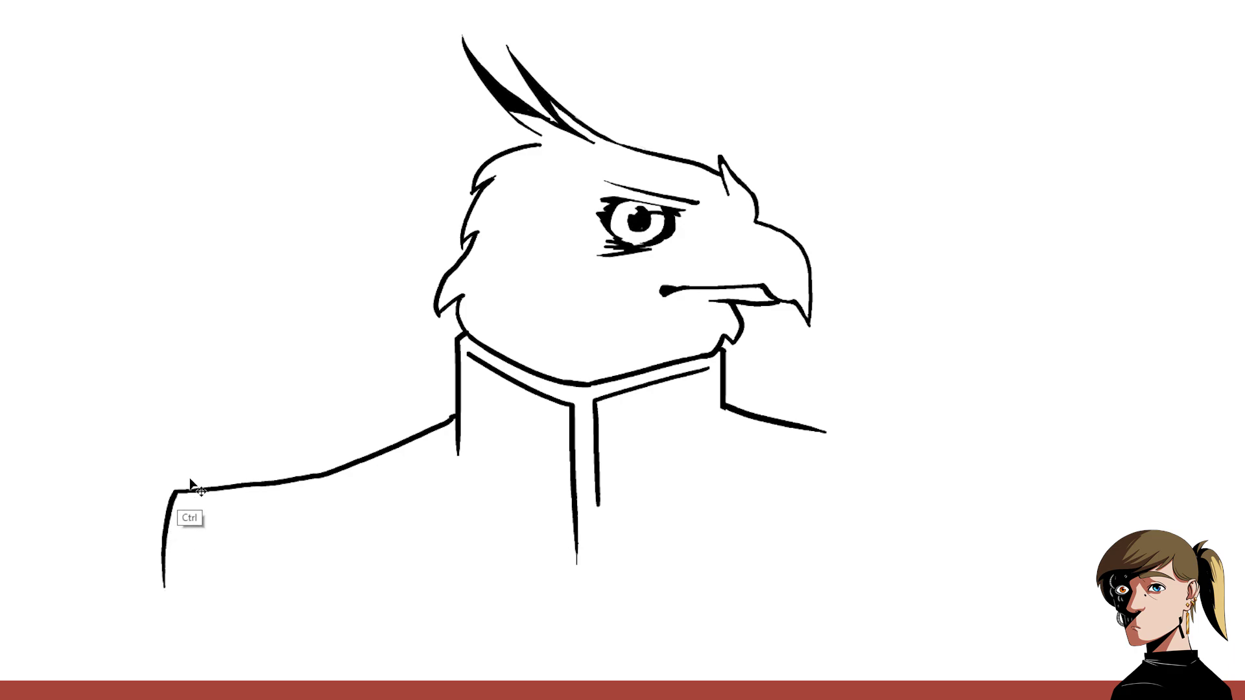
key("ctrl+z")
mouse_move(175, 492)
left_mouse_down()
mouse_move(152, 584)
mouse_move(157, 647)
mouse_move(168, 611)
left_mouse_up()
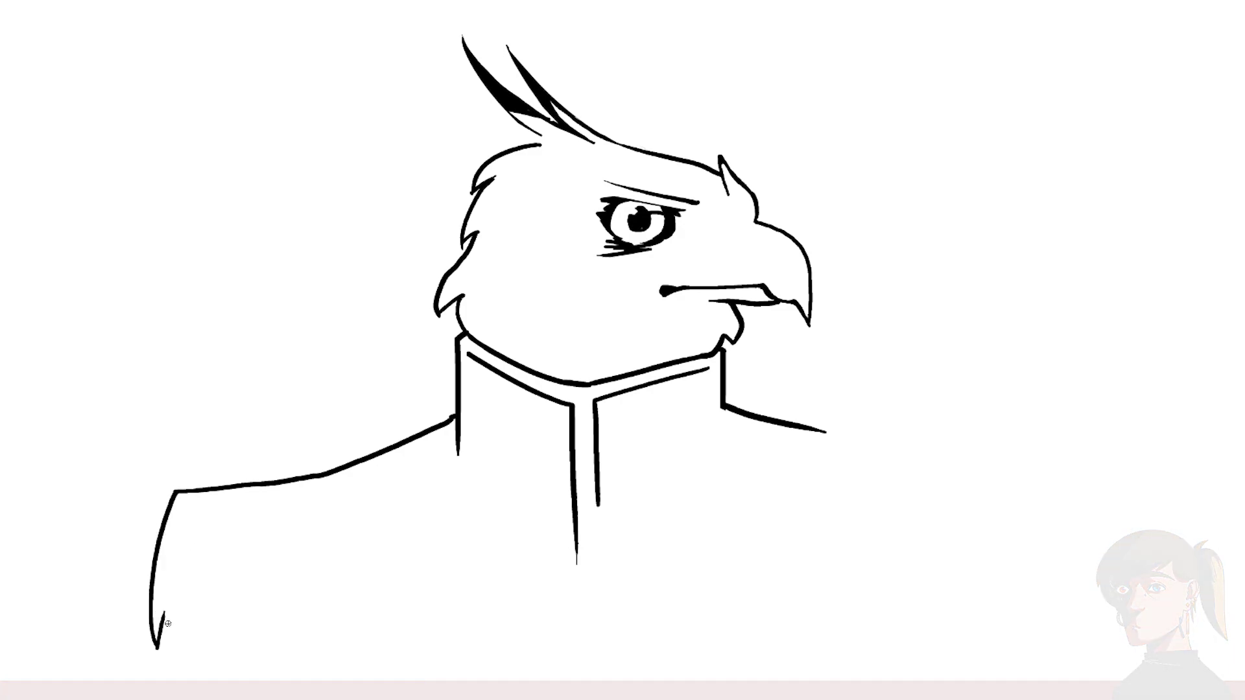
left_click_drag(173, 529, 188, 699)
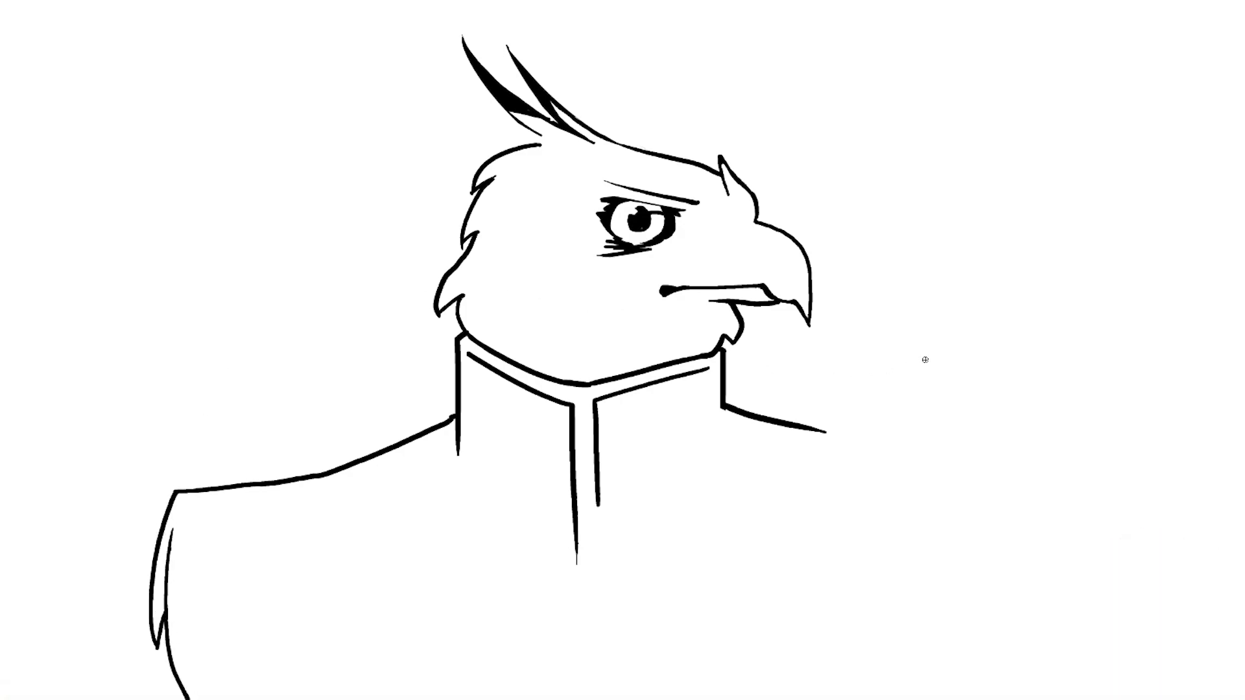
mouse_move(816, 432)
left_mouse_down()
mouse_move(965, 421)
mouse_move(1062, 529)
mouse_move(1018, 499)
mouse_move(1100, 658)
left_mouse_up()
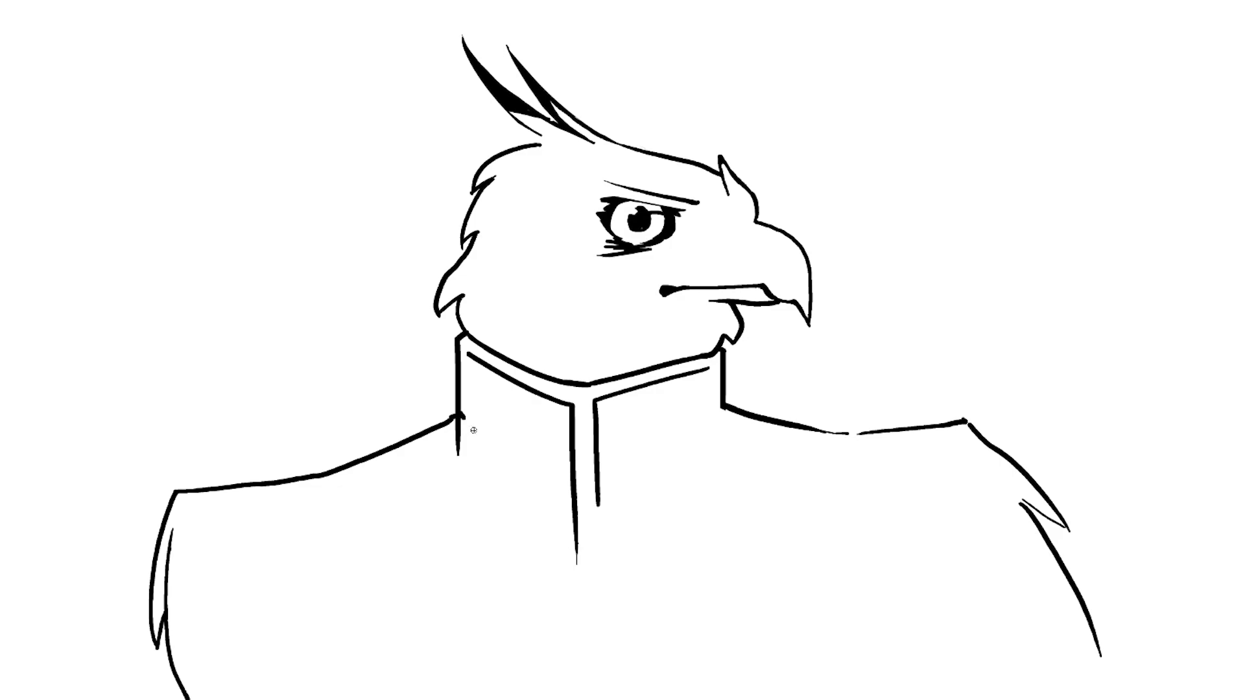
Step: Close the lower edges of both collar panels with curves and draw one slanted side of a V-shaped neckline
left_click_drag(462, 417, 571, 485)
left_click_drag(458, 425, 458, 462)
mouse_move(574, 488)
left_mouse_down()
mouse_move(599, 494)
mouse_move(588, 491)
mouse_move(592, 524)
mouse_move(580, 500)
mouse_move(572, 558)
mouse_move(603, 486)
mouse_move(686, 447)
mouse_move(726, 406)
mouse_move(726, 432)
mouse_move(667, 477)
mouse_move(603, 494)
mouse_move(592, 579)
left_mouse_up()
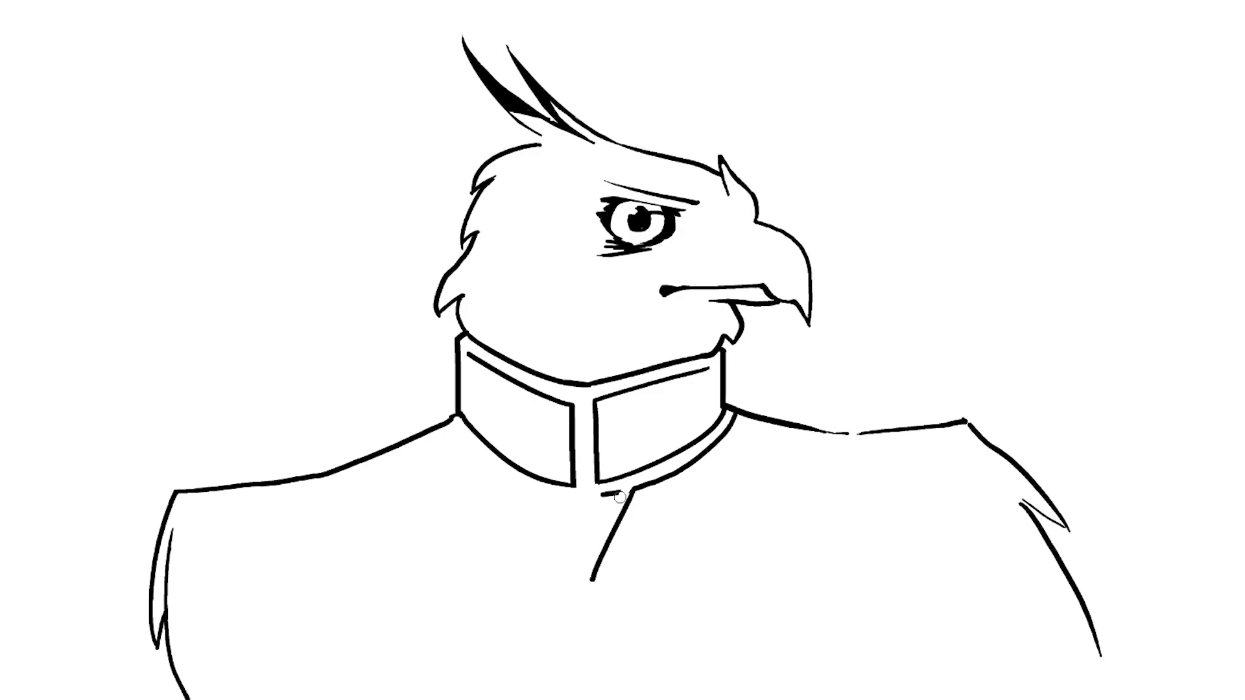
mouse_move(620, 497)
left_mouse_down()
mouse_move(603, 495)
mouse_move(580, 609)
left_mouse_up()
key("b")
key("ctrl+z")
key("ctrl+z")
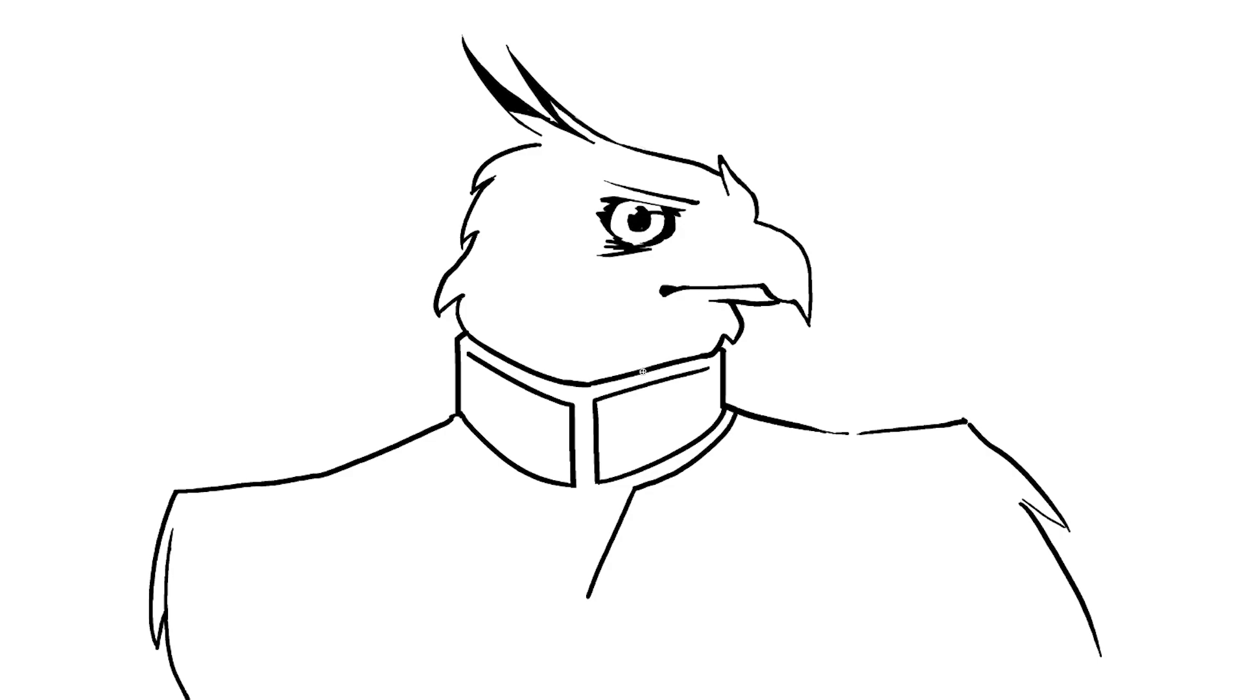
Step: Complete the V-shaped neckline with a curved collar outline and add a vertical seam down the centre
left_click_drag(551, 506, 587, 617)
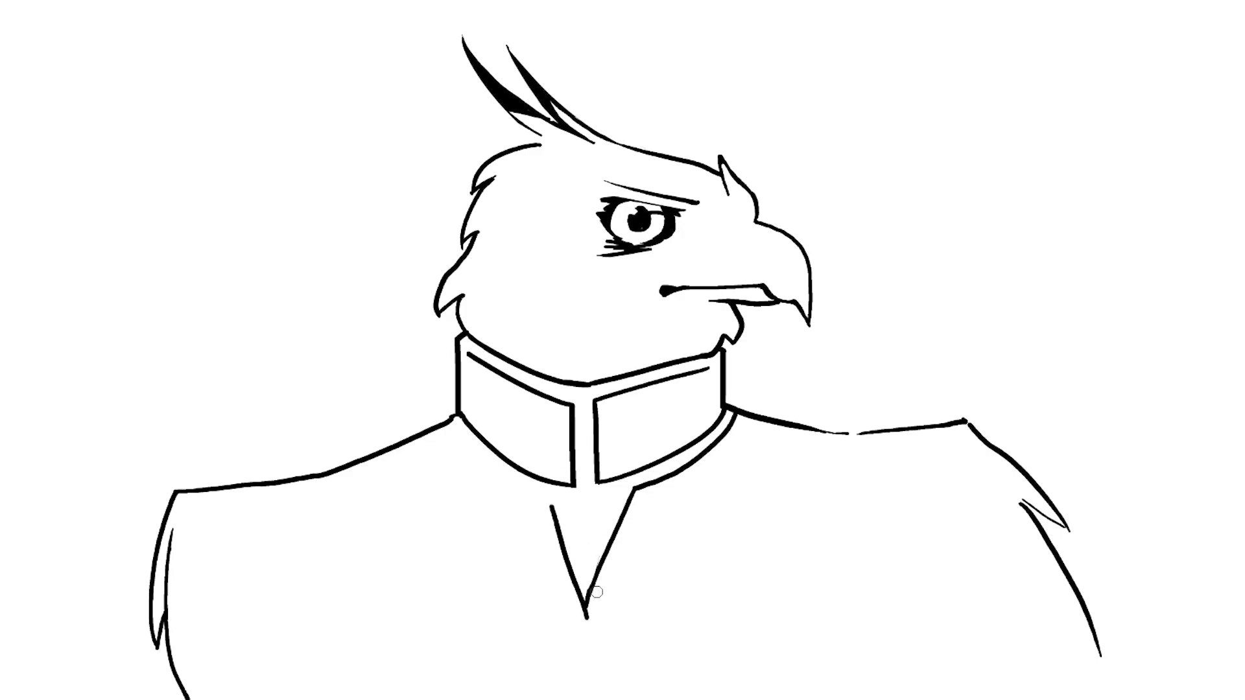
key("ctrl+z")
left_click_drag(450, 423, 555, 505)
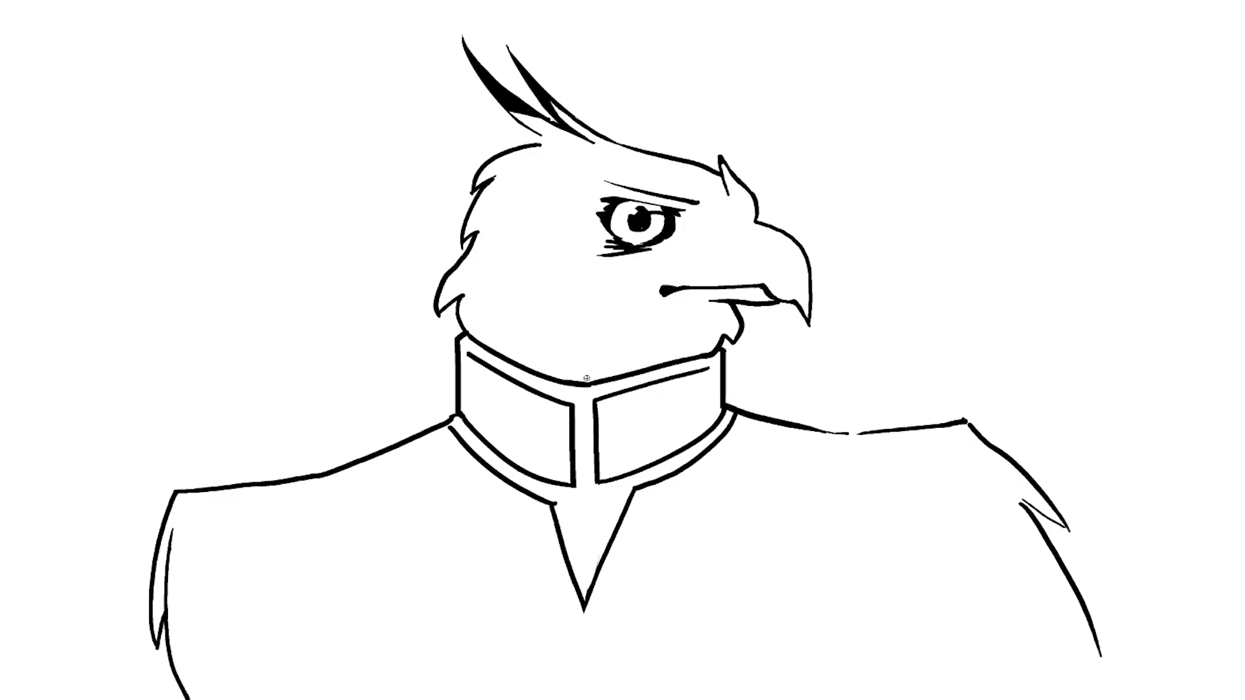
left_click_drag(584, 388, 580, 607)
key("ctrl+z")
left_click_drag(586, 386, 585, 671)
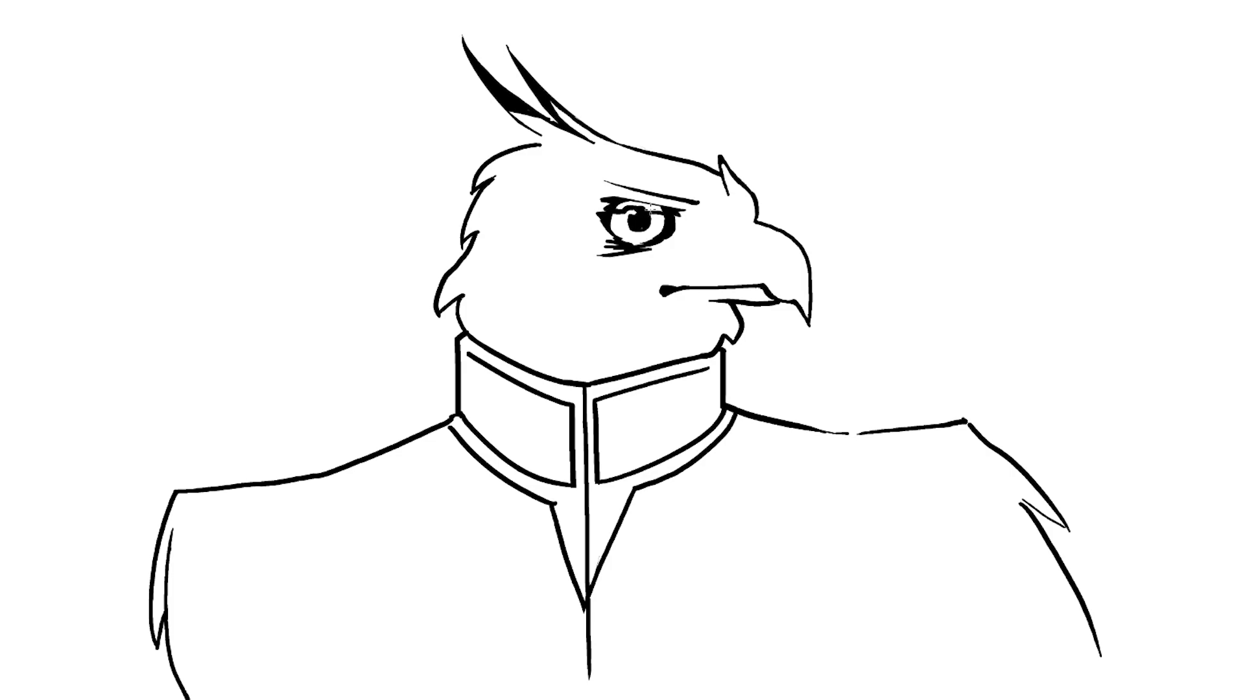
Step: Refine the eye's pupil and add a nostril and short feather marks at the base of the beak
mouse_move(620, 207)
left_mouse_down()
mouse_move(654, 205)
mouse_move(628, 212)
left_mouse_up()
left_click_drag(718, 257, 744, 226)
mouse_move(744, 225)
left_mouse_down()
mouse_move(718, 228)
mouse_move(736, 233)
mouse_move(707, 247)
left_mouse_up()
left_click_drag(696, 255, 693, 260)
left_click_drag(694, 258, 675, 271)
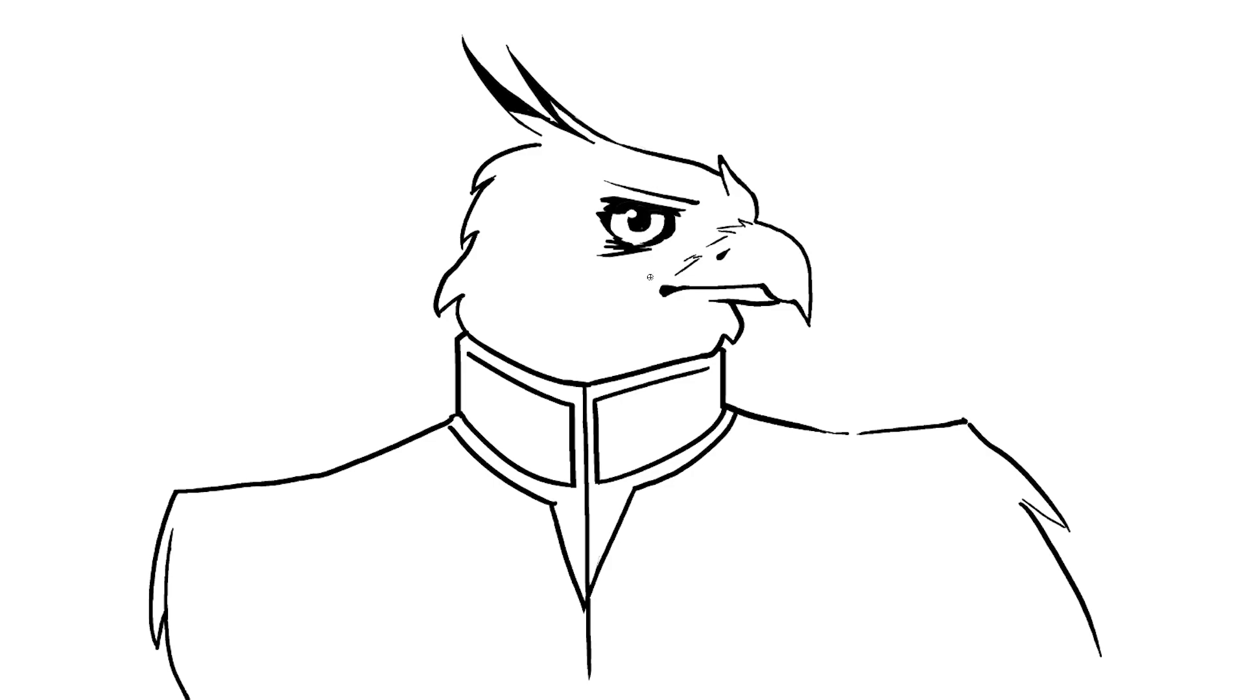
Step: Erase the feather tufts on the back of the head and redraw them as a straighter slope down to the collar
key("e")
left_click_drag(496, 182, 438, 317)
left_click_drag(482, 220, 444, 281)
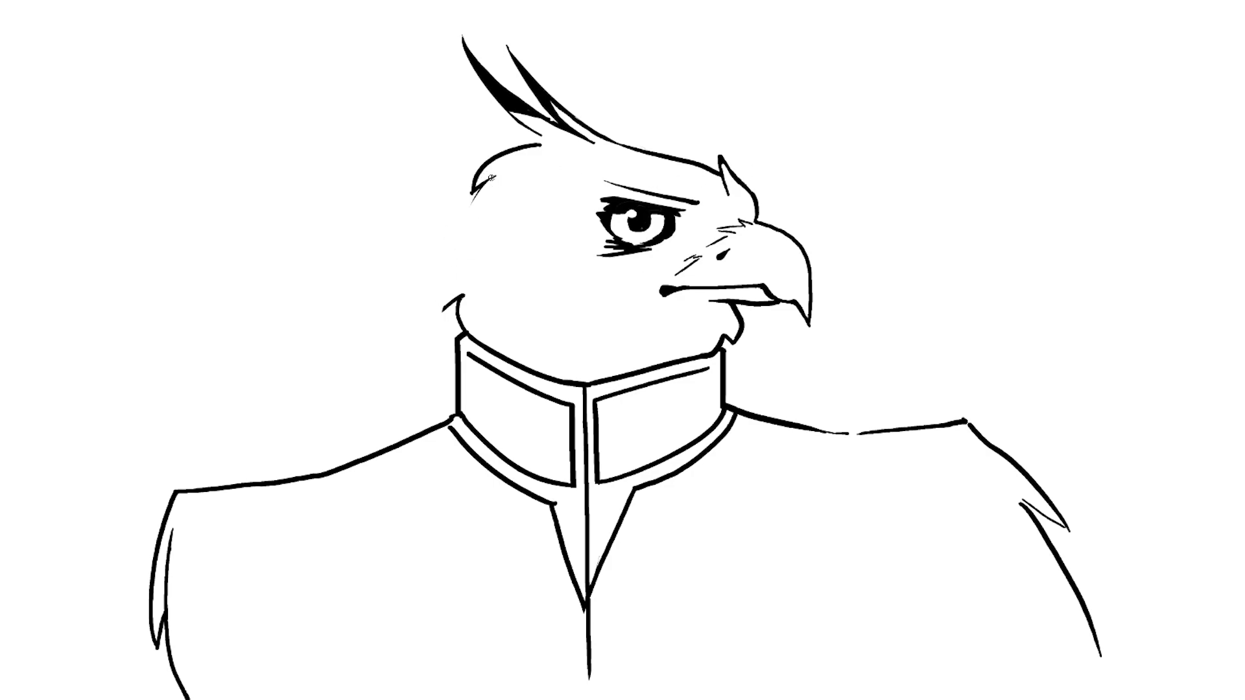
left_click_drag(493, 177, 458, 216)
key("e")
mouse_move(486, 190)
left_mouse_down()
mouse_move(443, 259)
mouse_move(457, 255)
mouse_move(439, 326)
left_mouse_up()
mouse_move(453, 310)
left_mouse_down()
mouse_move(460, 296)
mouse_move(447, 307)
mouse_move(466, 332)
left_mouse_up()
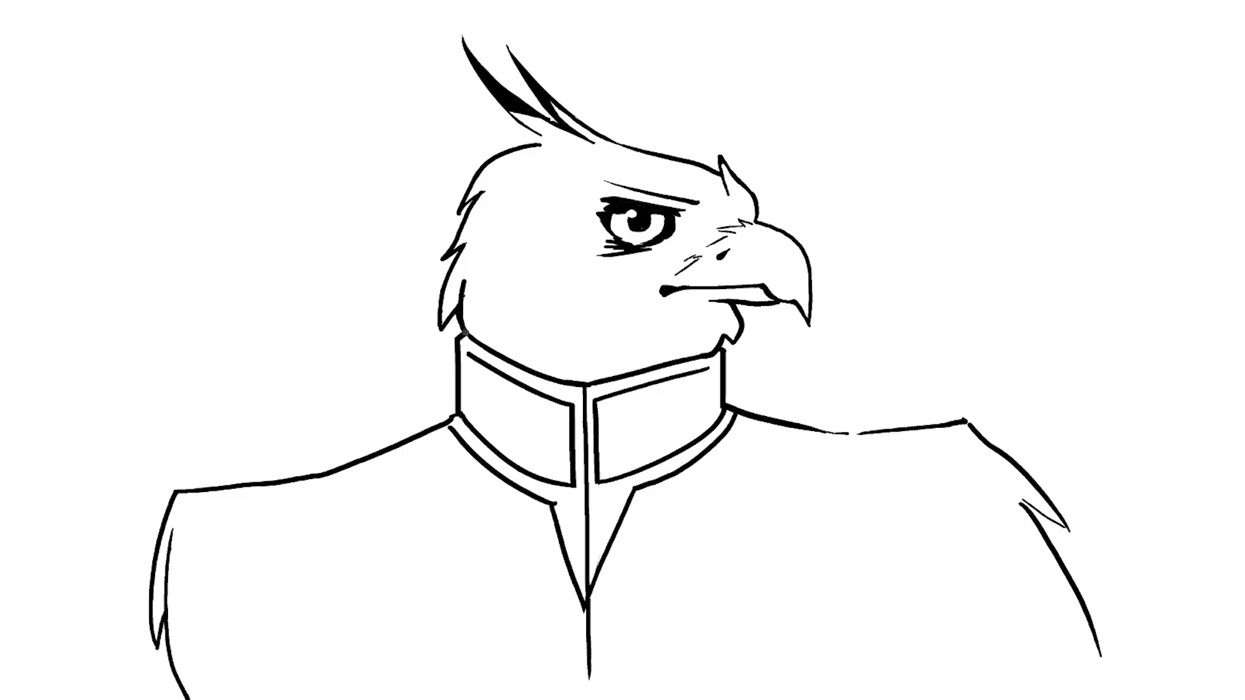
key("ctrl+z")
left_click_drag(462, 321, 465, 258)
Step: Try out a blocky, notched emblem inside the collar's beak-side panel
mouse_move(604, 441)
left_mouse_down()
mouse_move(616, 413)
mouse_move(676, 386)
mouse_move(664, 447)
left_mouse_up()
key("ctrl+z")
key("ctrl+z")
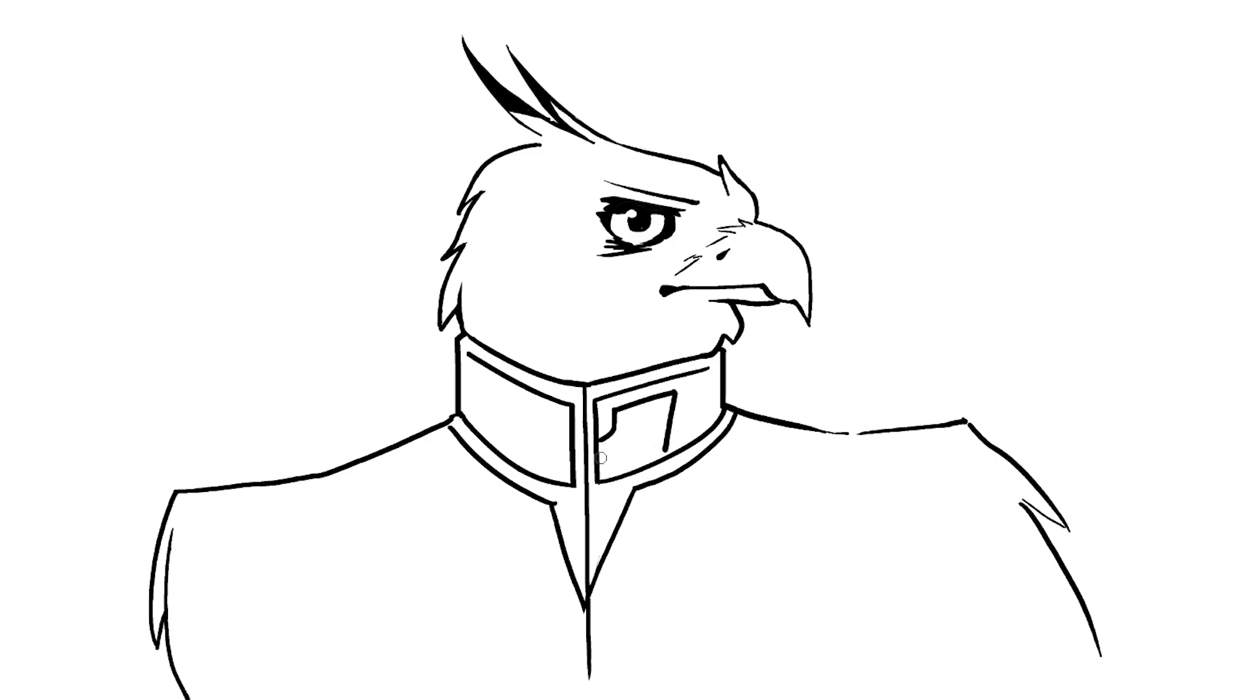
mouse_move(598, 463)
left_mouse_down()
mouse_move(680, 427)
mouse_move(660, 450)
mouse_move(681, 429)
mouse_move(672, 445)
mouse_move(679, 415)
mouse_move(666, 408)
mouse_move(638, 420)
mouse_move(668, 421)
mouse_move(639, 435)
mouse_move(677, 423)
left_mouse_up()
key("e")
key("e")
key("e")
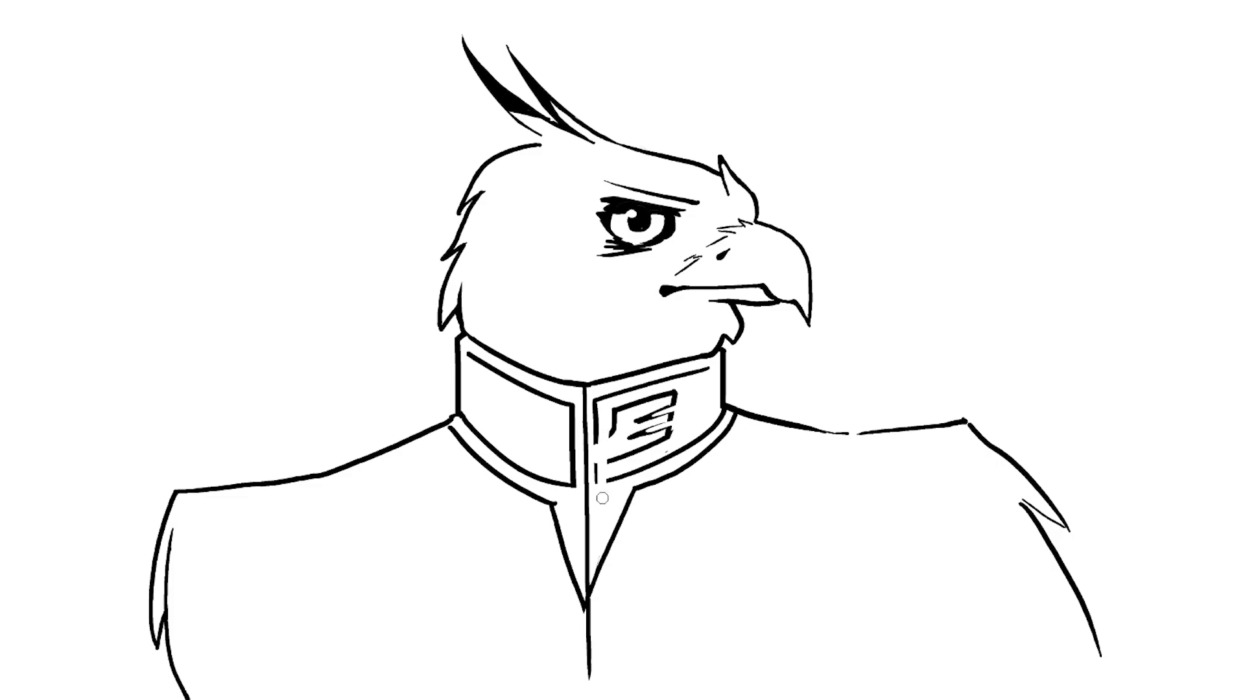
mouse_move(674, 392)
left_mouse_down()
mouse_move(622, 413)
mouse_move(620, 498)
mouse_move(677, 394)
mouse_move(631, 437)
mouse_move(633, 406)
left_mouse_up()
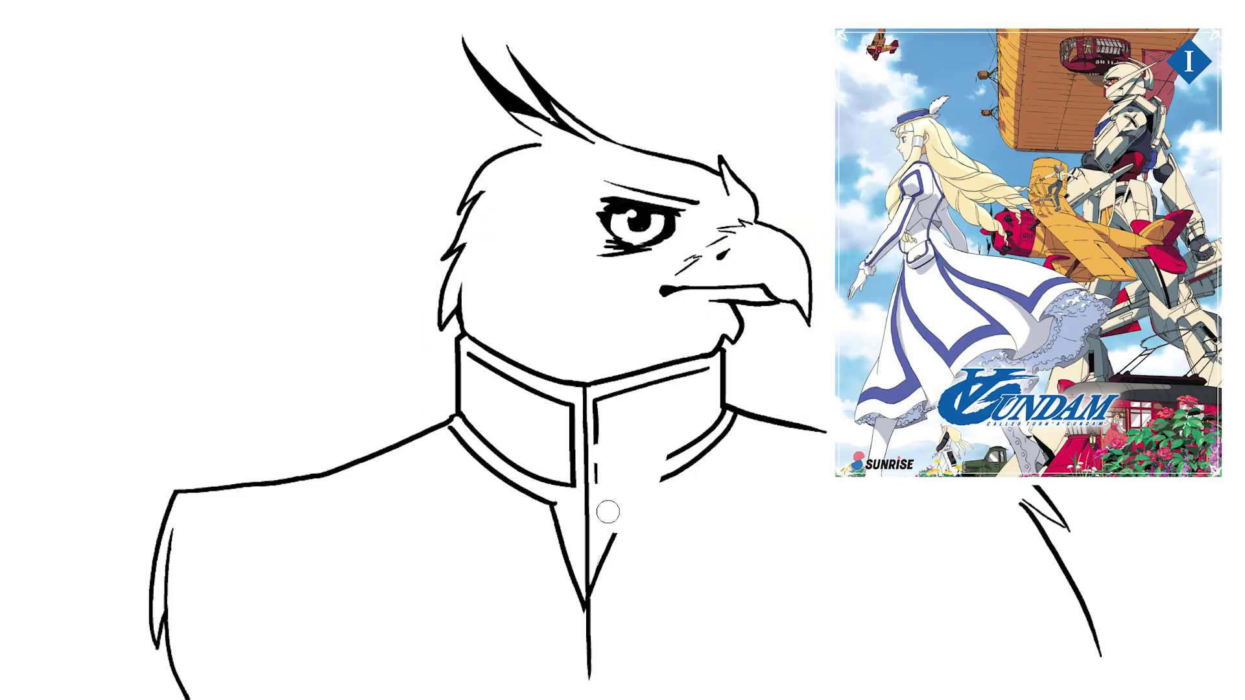
Step: Erase the collar's inner details, V-shaped neckline, centre seam and both feathered arm outlines
mouse_move(608, 512)
left_mouse_down()
mouse_move(608, 444)
mouse_move(580, 399)
mouse_move(581, 658)
mouse_move(608, 485)
mouse_move(602, 627)
mouse_move(571, 409)
mouse_move(569, 592)
mouse_move(535, 469)
mouse_move(469, 424)
mouse_move(520, 494)
mouse_move(454, 421)
left_mouse_up()
mouse_move(165, 528)
left_mouse_down()
mouse_move(167, 583)
mouse_move(181, 511)
mouse_move(163, 638)
mouse_move(200, 679)
left_mouse_up()
left_click_drag(613, 538, 628, 519)
mouse_move(674, 476)
left_mouse_down()
mouse_move(731, 428)
mouse_move(704, 420)
mouse_move(645, 454)
mouse_move(645, 389)
mouse_move(597, 425)
mouse_move(593, 393)
left_mouse_up()
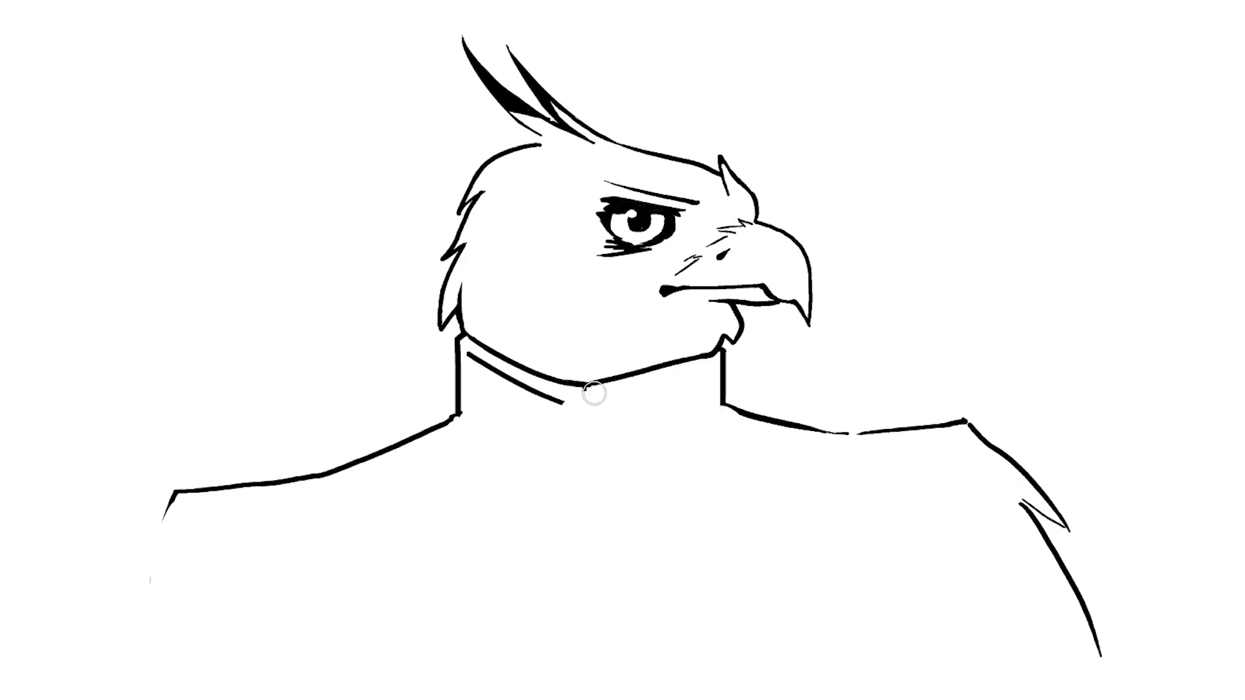
mouse_move(475, 358)
left_mouse_down()
mouse_move(500, 380)
mouse_move(540, 378)
left_mouse_up()
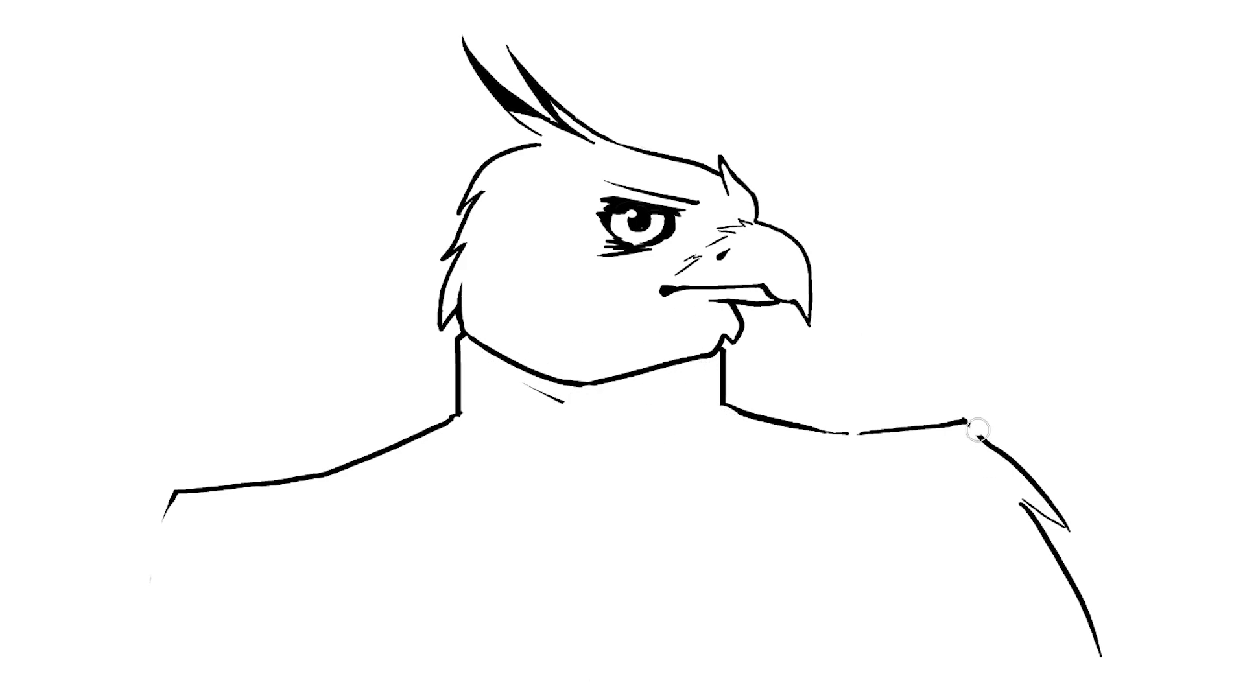
left_click_drag(978, 430, 1098, 679)
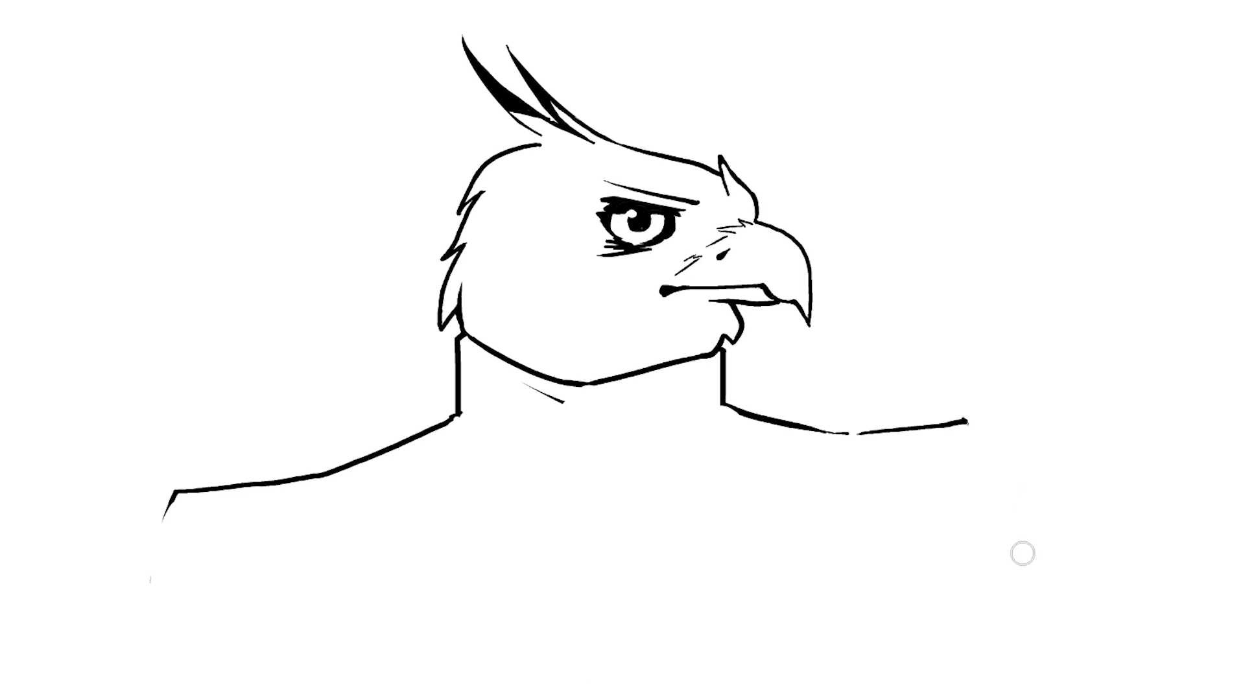
Step: Draw a squared beak-side shoulder with a straight sleeve, and a coat front edge running down from the collar
mouse_move(973, 422)
left_mouse_down()
mouse_move(846, 432)
mouse_move(976, 429)
mouse_move(986, 488)
mouse_move(1112, 699)
left_mouse_up()
key("b")
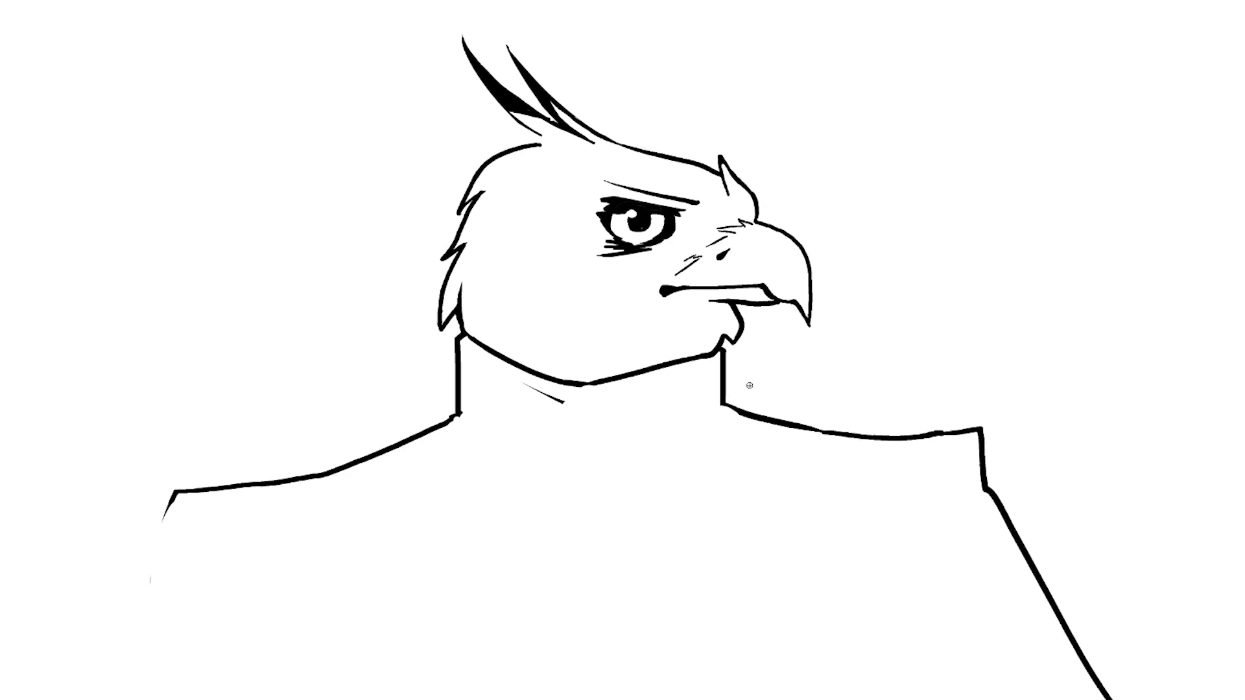
mouse_move(596, 384)
left_mouse_down()
mouse_move(538, 390)
mouse_move(514, 699)
left_mouse_up()
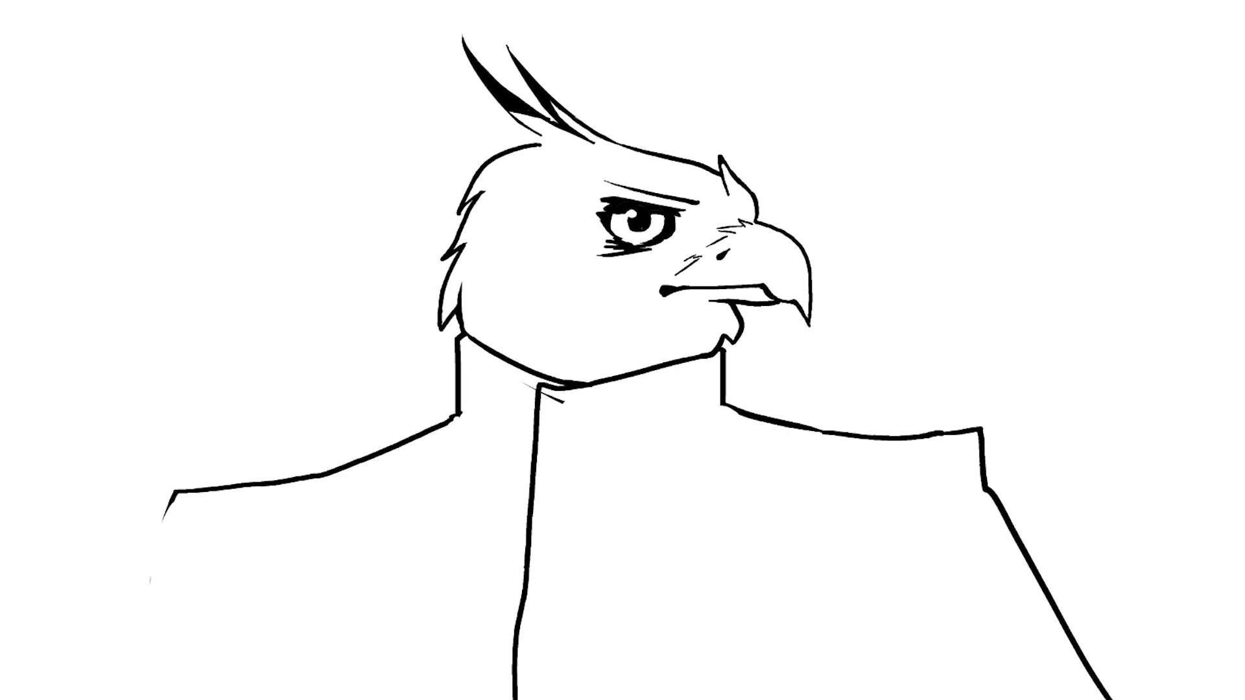
key("e")
mouse_move(565, 407)
left_mouse_down()
mouse_move(528, 384)
mouse_move(539, 385)
left_mouse_up()
Step: Add a parallel trim line along the collar and coat opening, plus a small round button beside it
key("e")
left_click_drag(714, 365, 559, 401)
key("ctrl+z")
mouse_move(717, 368)
left_mouse_down()
mouse_move(562, 409)
mouse_move(534, 699)
left_mouse_up()
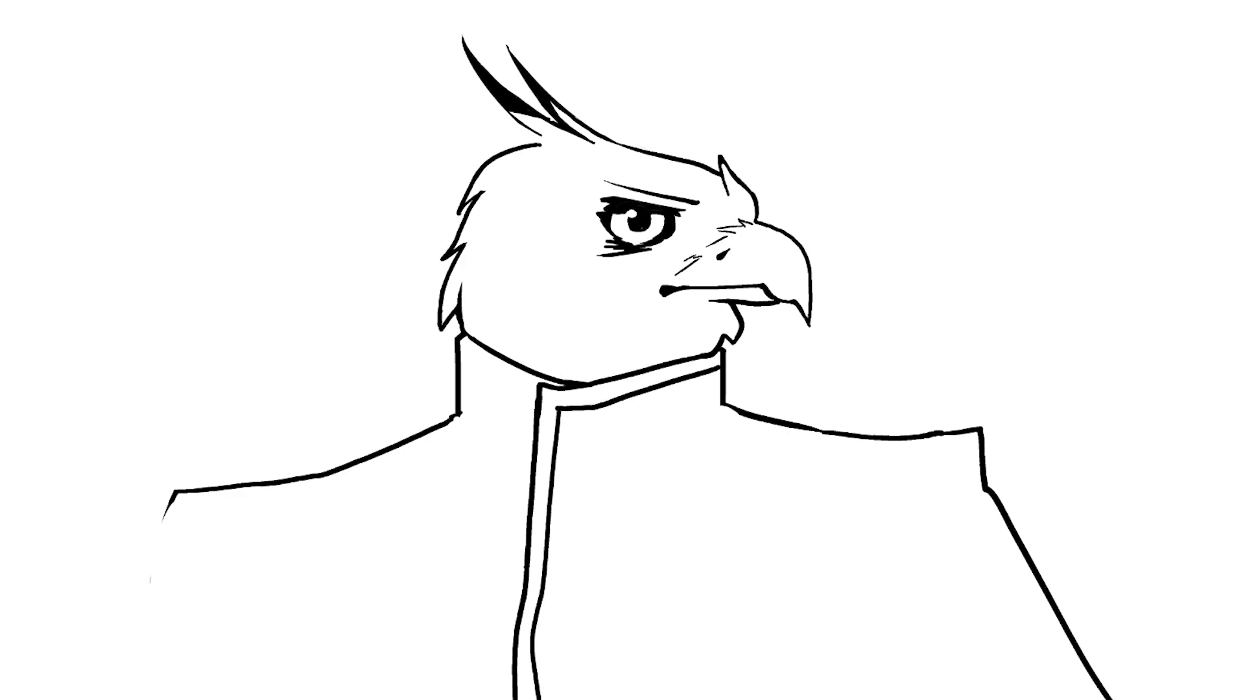
left_click_drag(569, 430, 579, 426)
left_click_drag(457, 335, 532, 394)
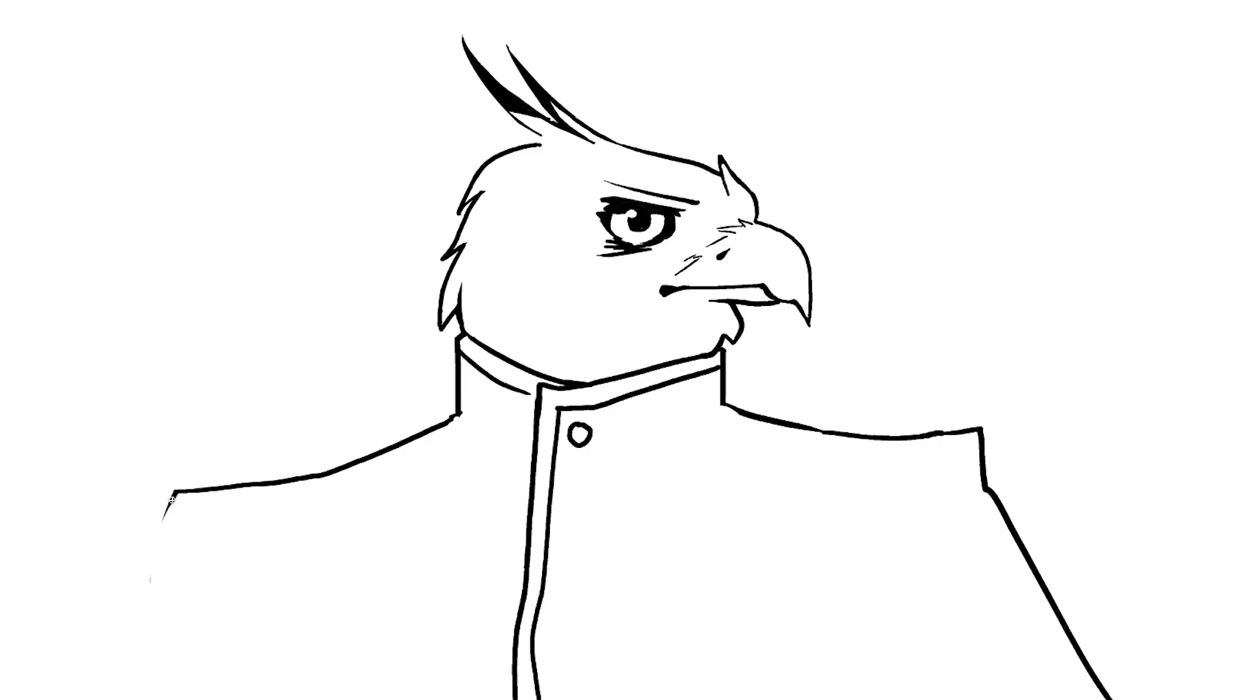
Step: Draw the rear sleeve's outer edge and add fold lines around both armpits and the beak-side shoulder
mouse_move(172, 500)
left_mouse_down()
mouse_move(170, 632)
mouse_move(146, 699)
left_mouse_up()
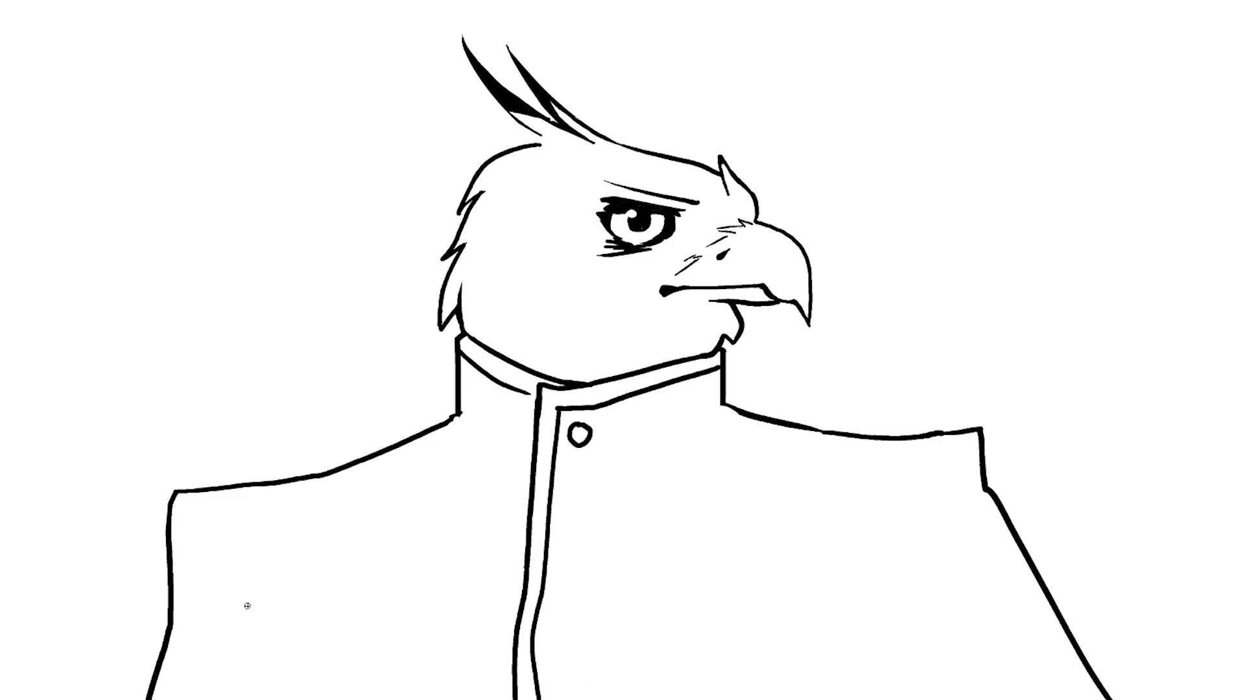
left_click_drag(249, 598, 272, 699)
mouse_move(955, 444)
left_mouse_down()
mouse_move(823, 544)
mouse_move(901, 531)
left_mouse_up()
mouse_move(777, 629)
left_mouse_down()
mouse_move(803, 699)
mouse_move(784, 664)
left_mouse_up()
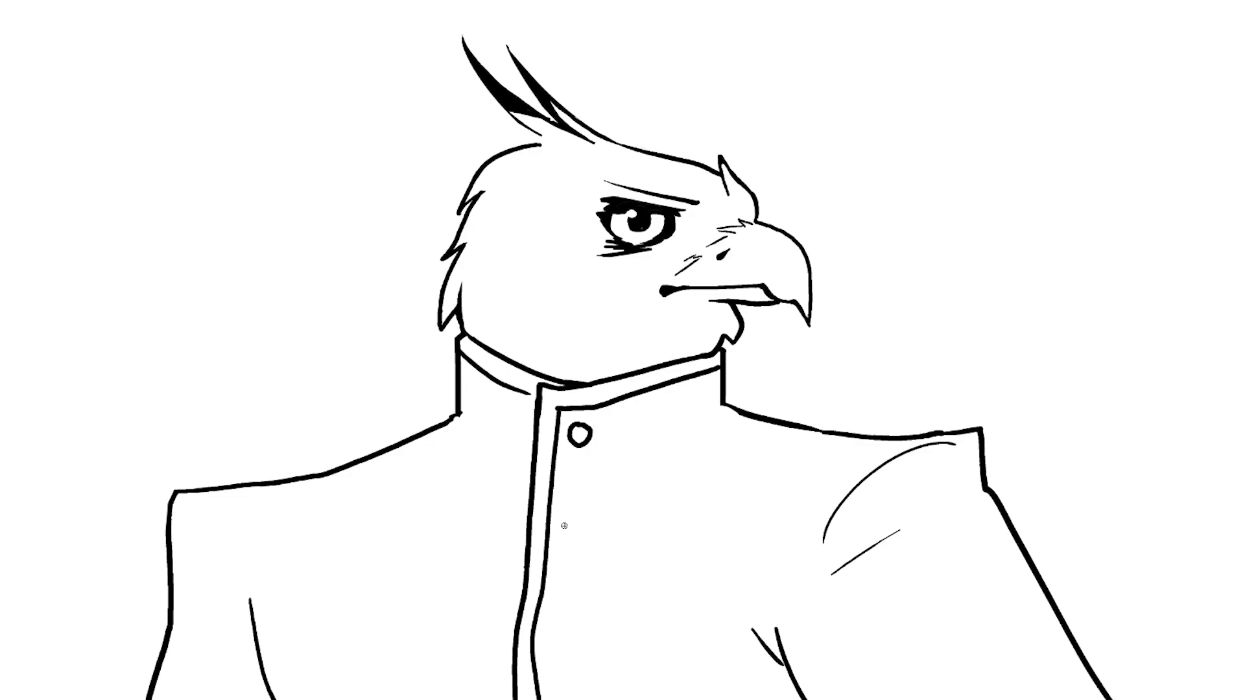
Step: Erase the lower coat opening and redraw it stepped toward the rear shoulder, with a matching parallel trim line
key("e")
left_click_drag(553, 490, 535, 689)
mouse_move(532, 512)
left_mouse_down()
mouse_move(514, 693)
mouse_move(531, 529)
mouse_move(451, 618)
mouse_move(461, 699)
left_mouse_up()
key("b")
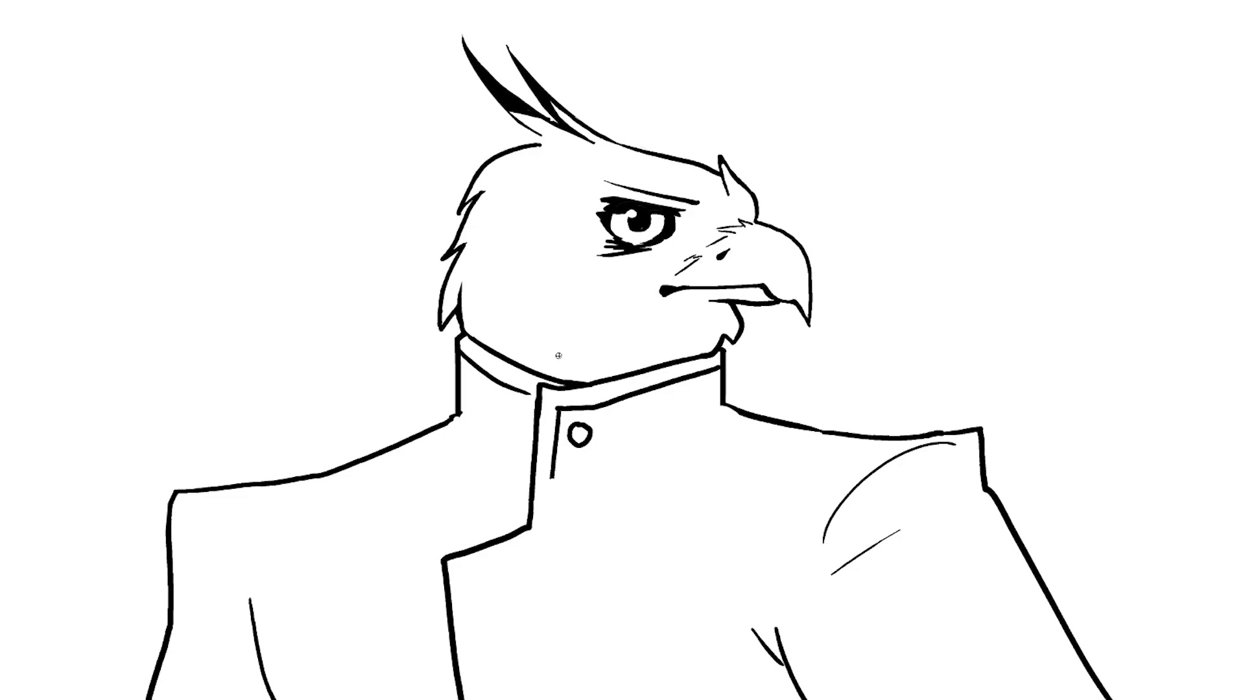
mouse_move(560, 412)
left_mouse_down()
mouse_move(552, 552)
mouse_move(462, 573)
mouse_move(480, 699)
left_mouse_up()
key("e")
left_click_drag(565, 548, 574, 537)
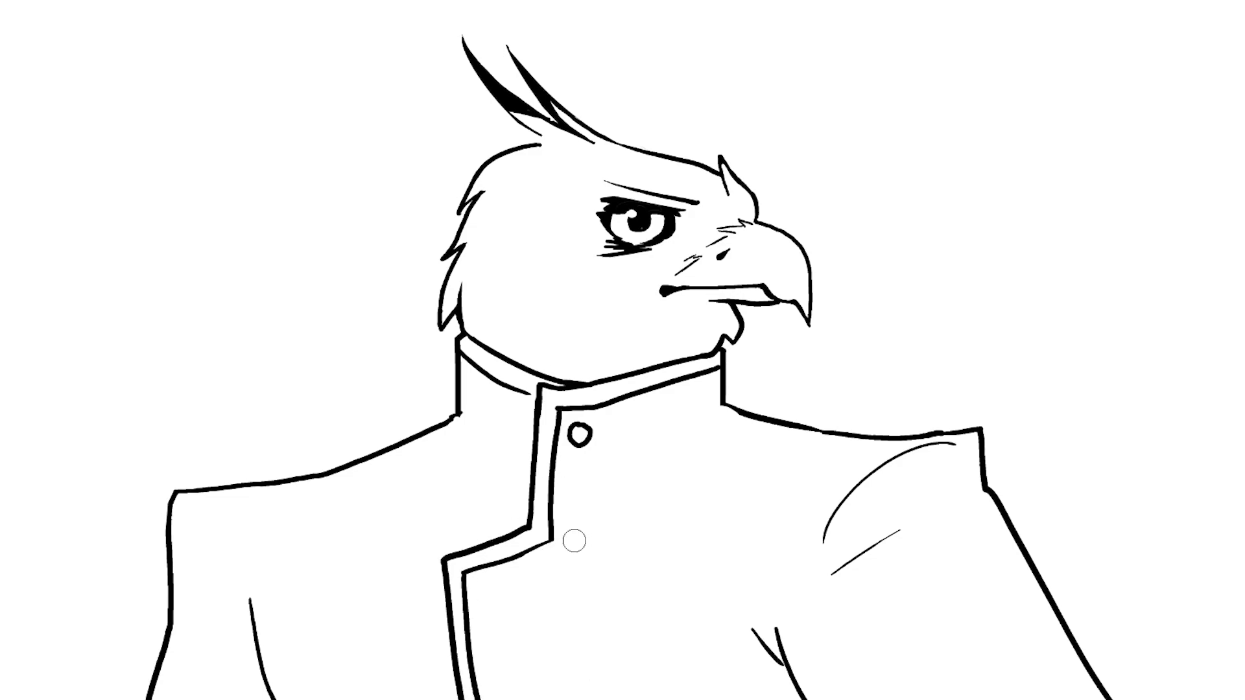
Step: Erase the round button beside the coat opening, complete the rear collar's inner trim line, and rework the rear collar base with a diagonal fold
left_click_drag(587, 428, 578, 438)
key("b")
mouse_move(539, 389)
left_mouse_down()
mouse_move(501, 381)
mouse_move(445, 424)
mouse_move(457, 418)
left_mouse_up()
key("e")
key("b")
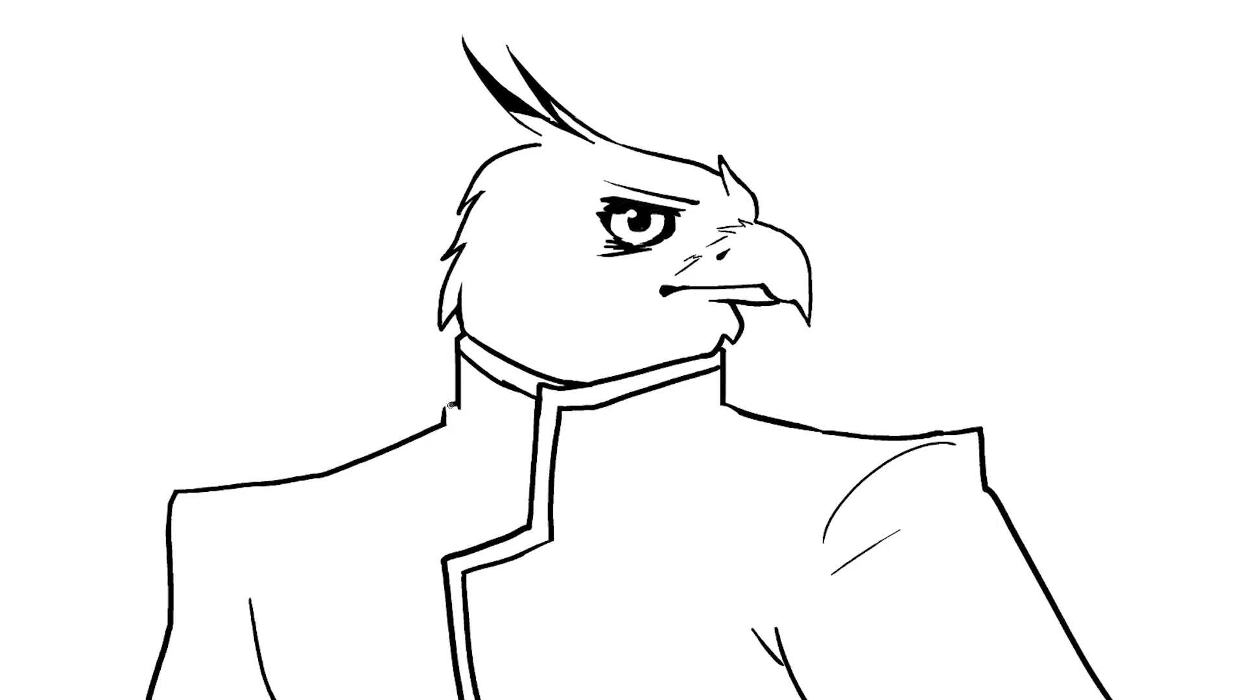
left_click_drag(456, 413, 496, 463)
Step: Draw four round coat buttons in two columns, plus fold lines along the beak-side collar base, shoulder and sleeve
mouse_move(498, 588)
left_mouse_down()
mouse_move(480, 591)
mouse_move(520, 589)
mouse_move(505, 615)
mouse_move(493, 587)
left_mouse_up()
key("ctrl+z")
key("ctrl+z")
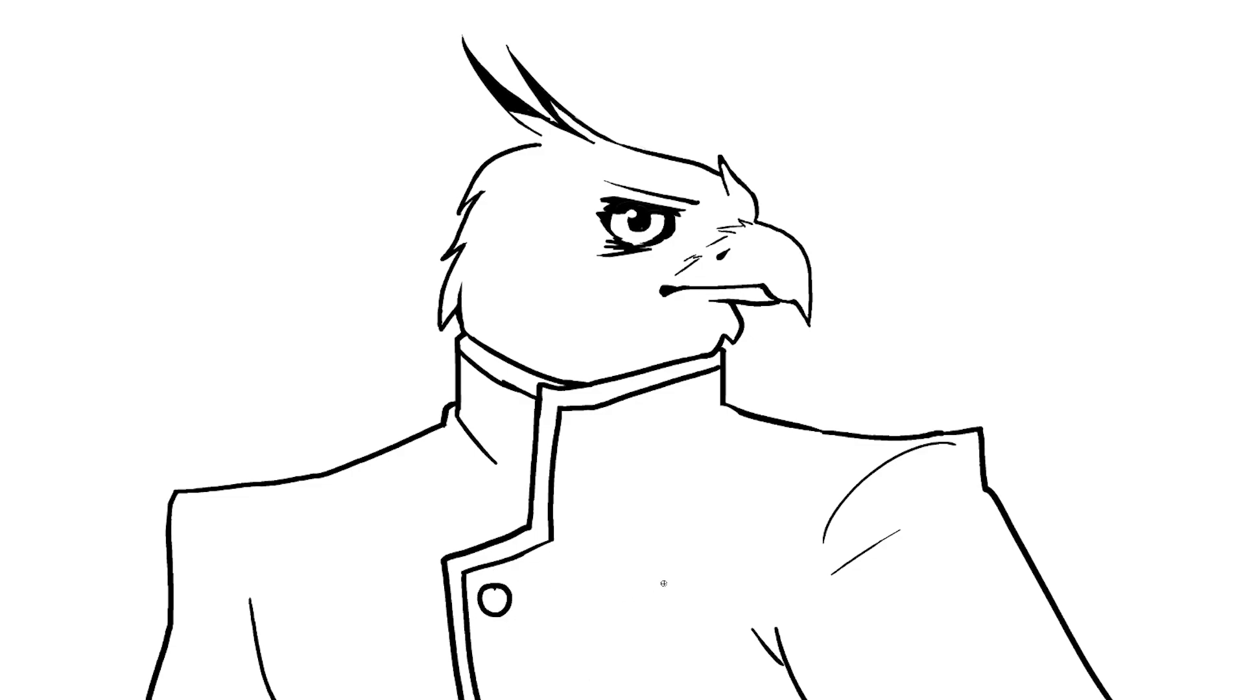
left_click_drag(663, 583, 653, 580)
mouse_move(496, 698)
left_mouse_down()
mouse_move(519, 681)
mouse_move(541, 699)
mouse_move(496, 699)
left_mouse_up()
key("ctrl+z")
key("ctrl+z")
left_click_drag(660, 699, 703, 699)
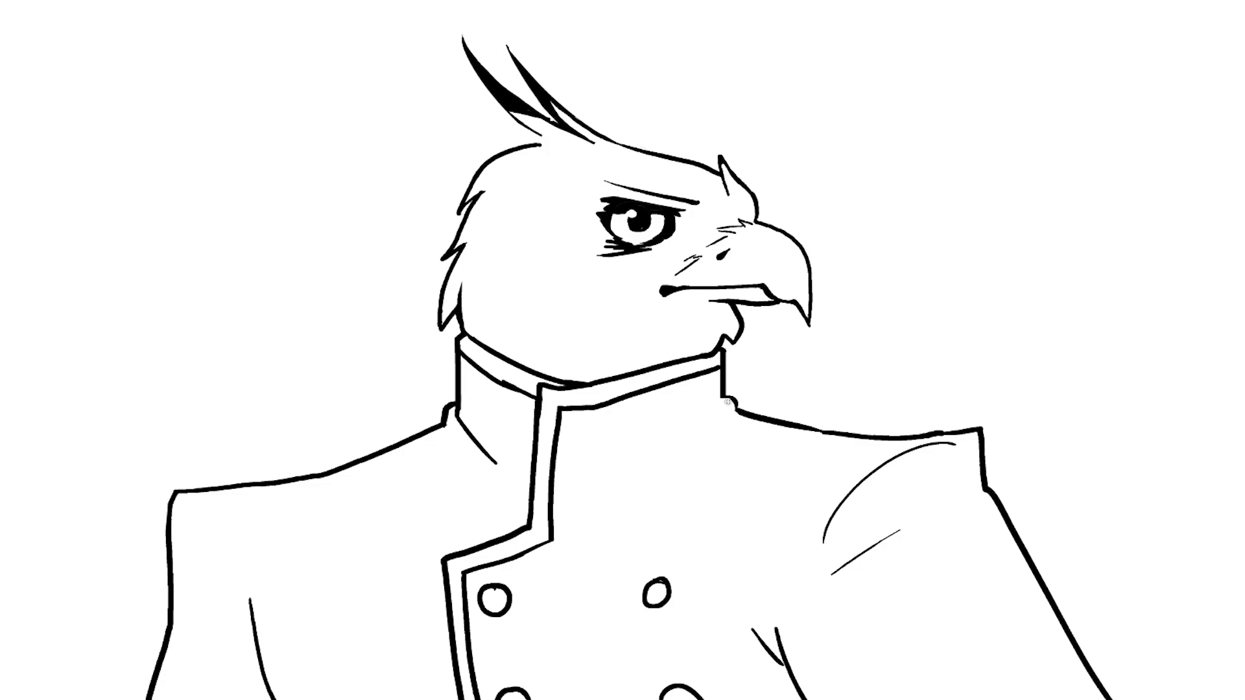
mouse_move(727, 401)
left_mouse_down()
mouse_move(668, 428)
mouse_move(674, 453)
mouse_move(863, 461)
left_mouse_up()
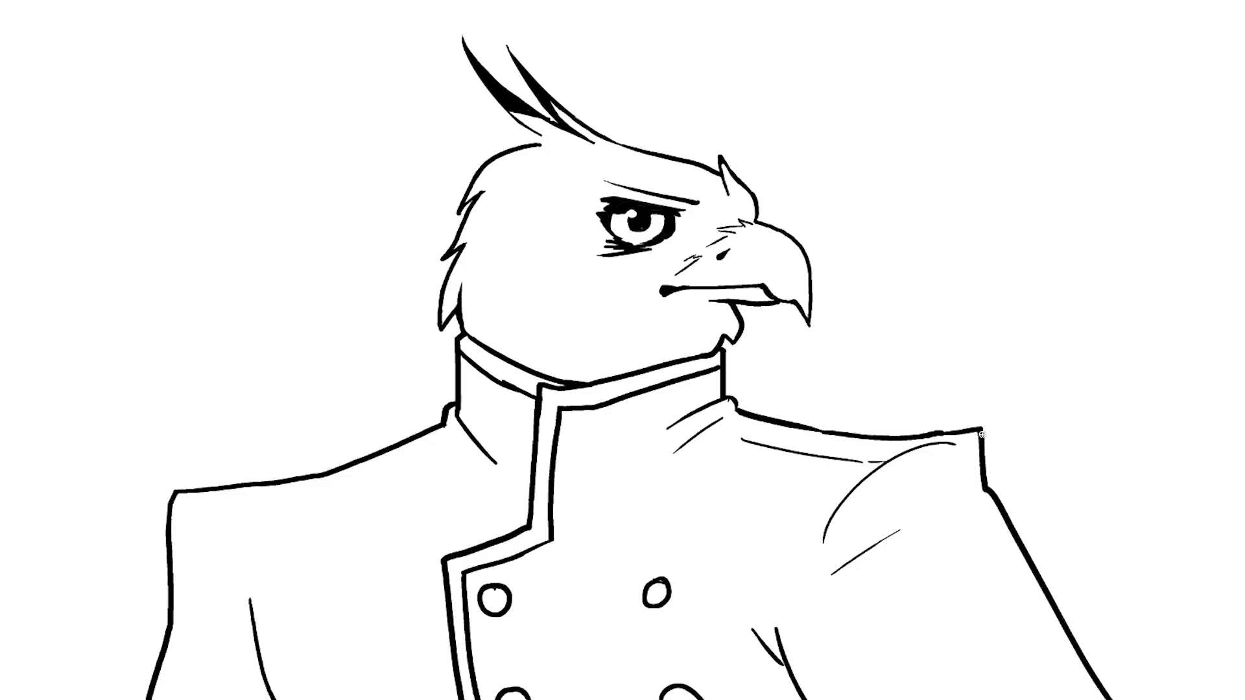
left_click_drag(947, 538, 1062, 699)
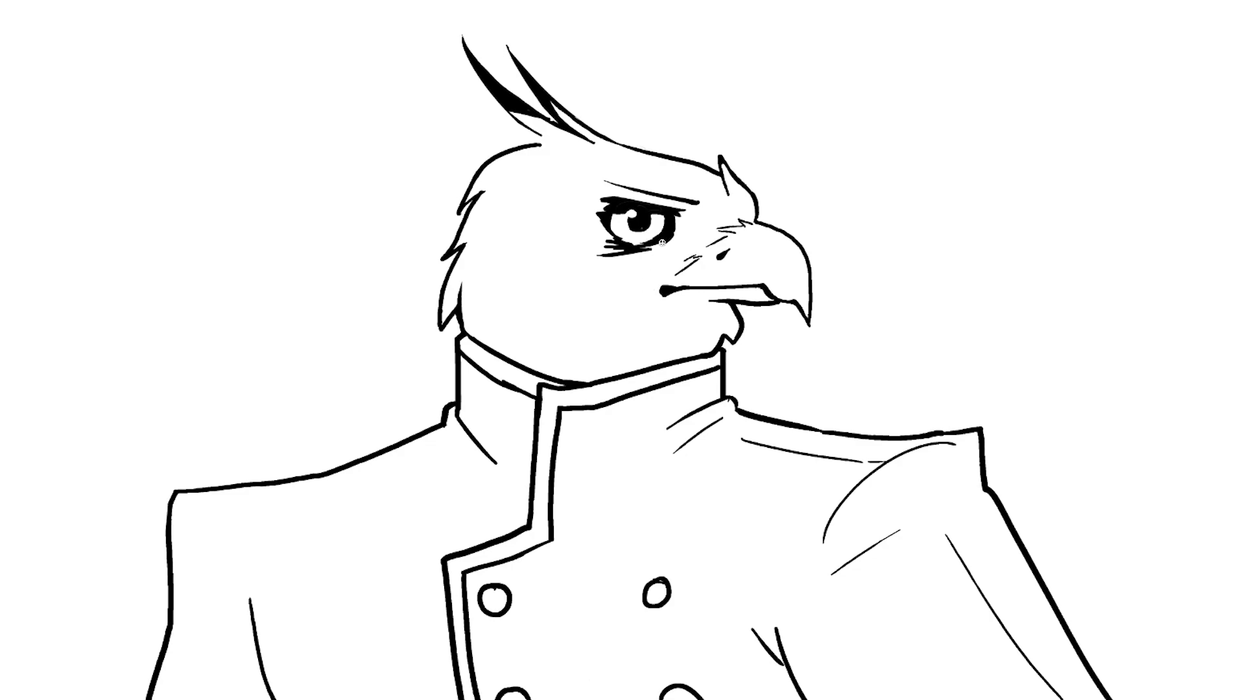
Step: Add thin feather marks behind and below the eye, plus curved crease lines along the jaw
mouse_move(663, 243)
left_mouse_down()
mouse_move(617, 258)
mouse_move(554, 235)
left_mouse_up()
left_click_drag(677, 241, 592, 286)
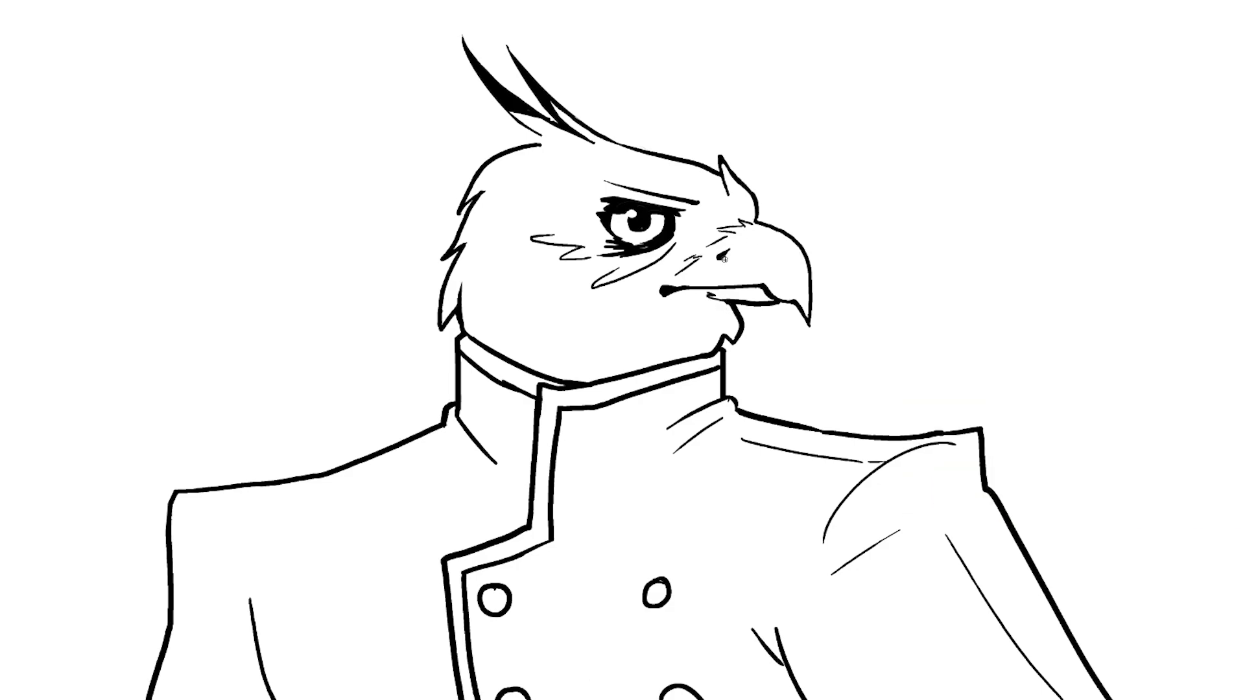
mouse_move(711, 307)
left_mouse_down()
mouse_move(656, 340)
mouse_move(660, 316)
mouse_move(595, 366)
left_mouse_up()
Step: Erase the coat's collar trim, stepped opening and buttons, and draw the pointed edges of a folded shirt collar
left_click_drag(714, 374, 550, 413)
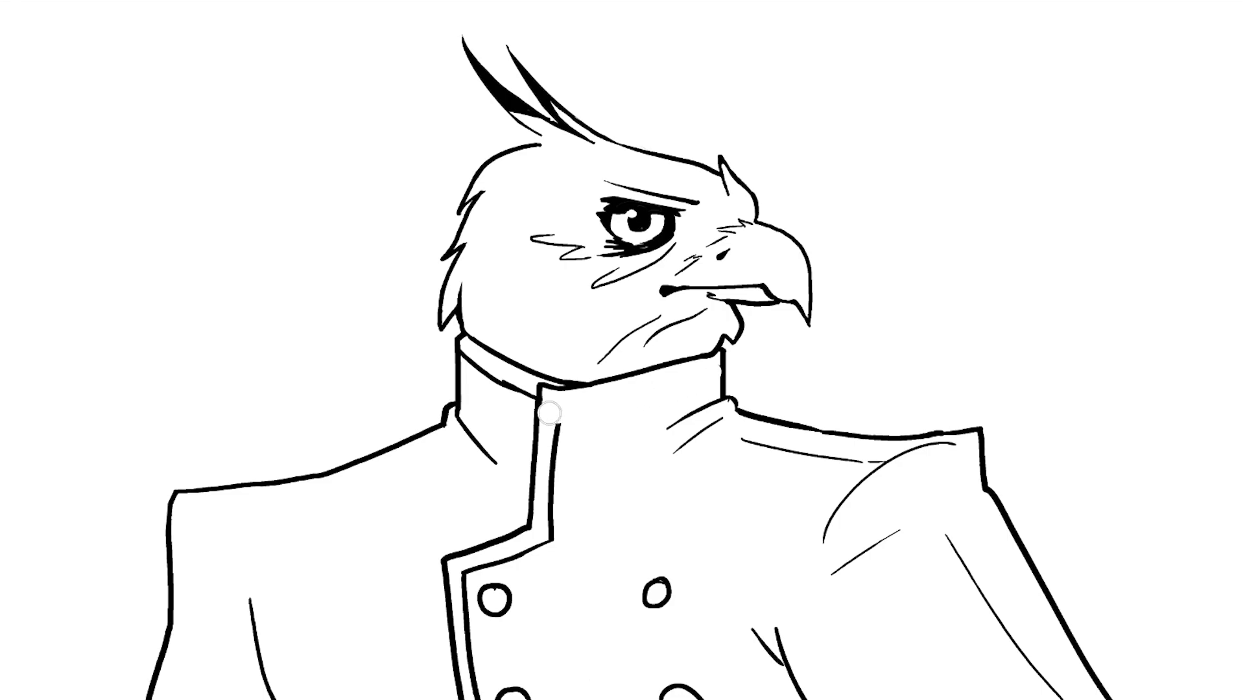
mouse_move(465, 353)
left_mouse_down()
mouse_move(539, 402)
mouse_move(519, 528)
mouse_move(617, 645)
mouse_move(675, 592)
left_mouse_up()
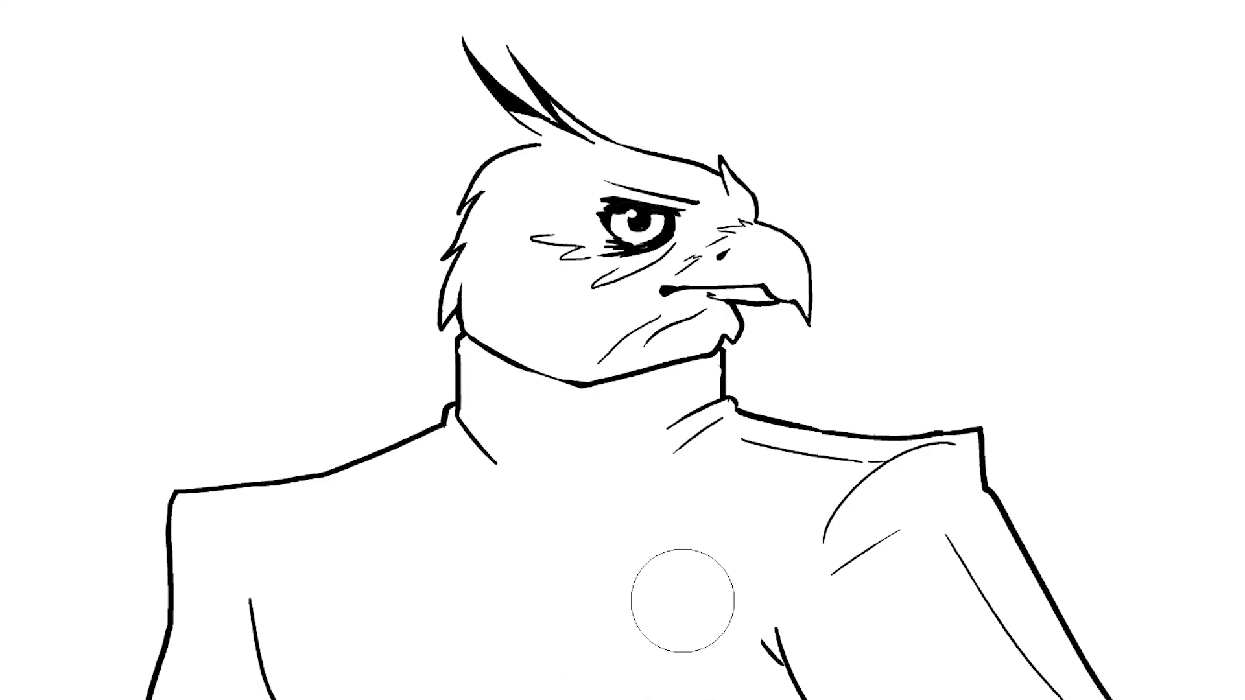
left_click_drag(592, 401, 644, 498)
left_click_drag(694, 411, 681, 422)
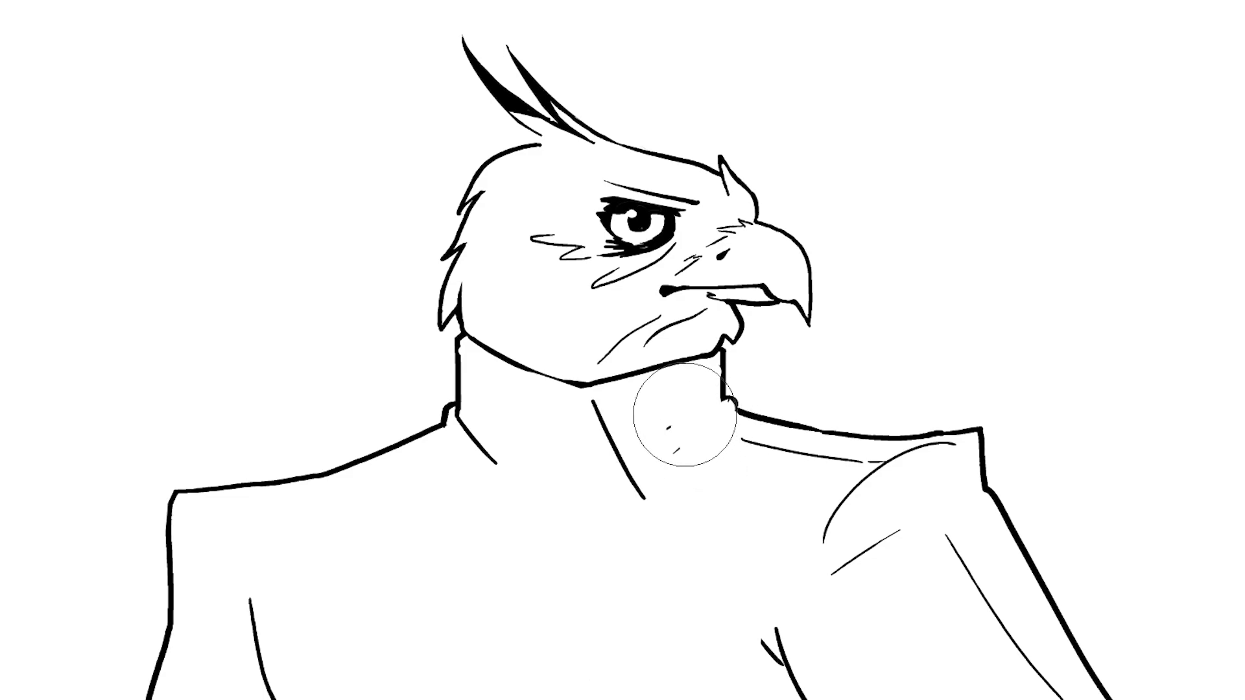
mouse_move(562, 404)
left_mouse_down()
mouse_move(526, 503)
mouse_move(462, 423)
left_mouse_up()
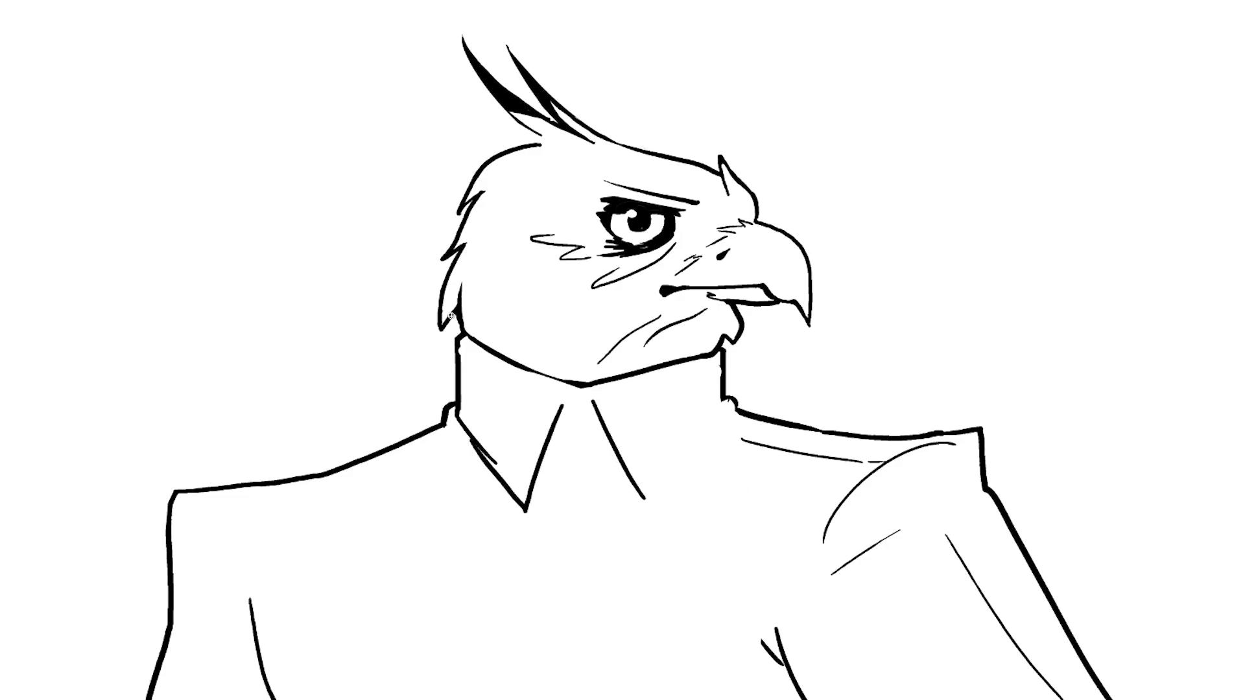
Step: Draw a rounded tie knot between the shirt collar points, and dip the throat line into a small V above it
left_click_drag(542, 457, 568, 516)
left_click_drag(623, 464, 598, 526)
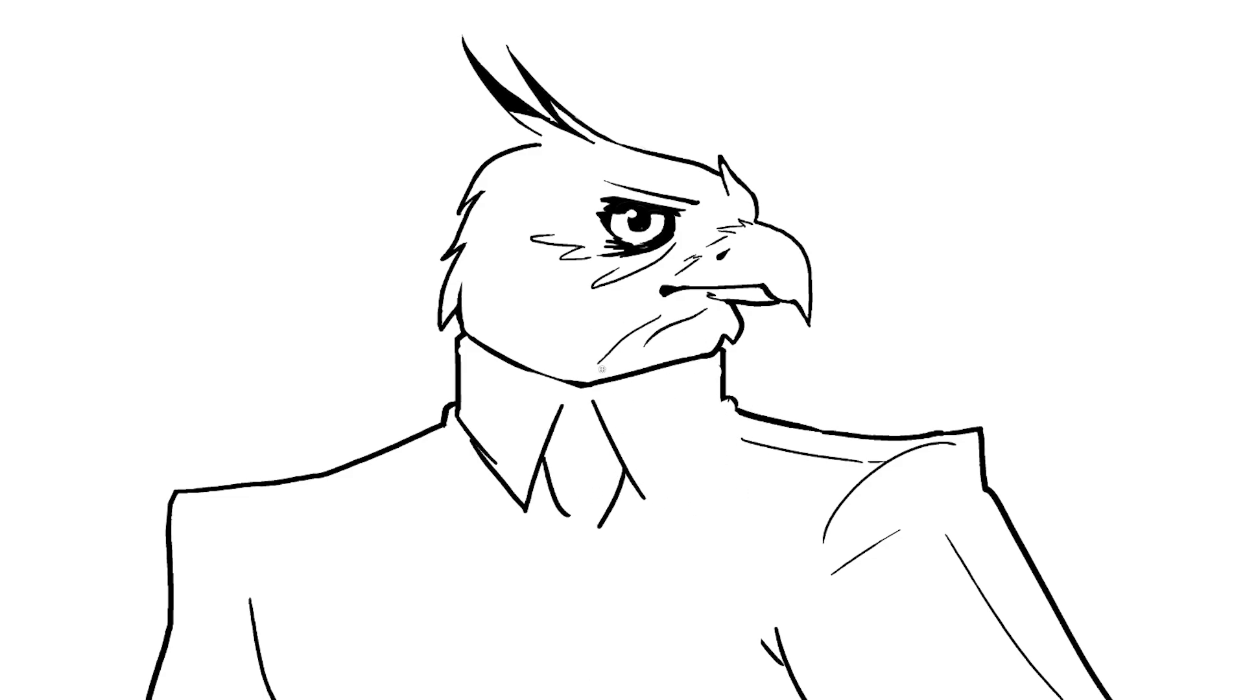
mouse_move(575, 400)
left_mouse_down()
mouse_move(602, 378)
mouse_move(550, 380)
mouse_move(572, 380)
left_mouse_up()
key("e")
key("bracketleft")
key("bracketleft")
key("bracketleft")
key("bracketleft")
key("bracketleft")
key("bracketleft")
Step: Draw the two edges of the tie flaring down from the knot, and close the top of the knot
mouse_move(616, 507)
left_mouse_down()
mouse_move(567, 521)
mouse_move(559, 699)
left_mouse_up()
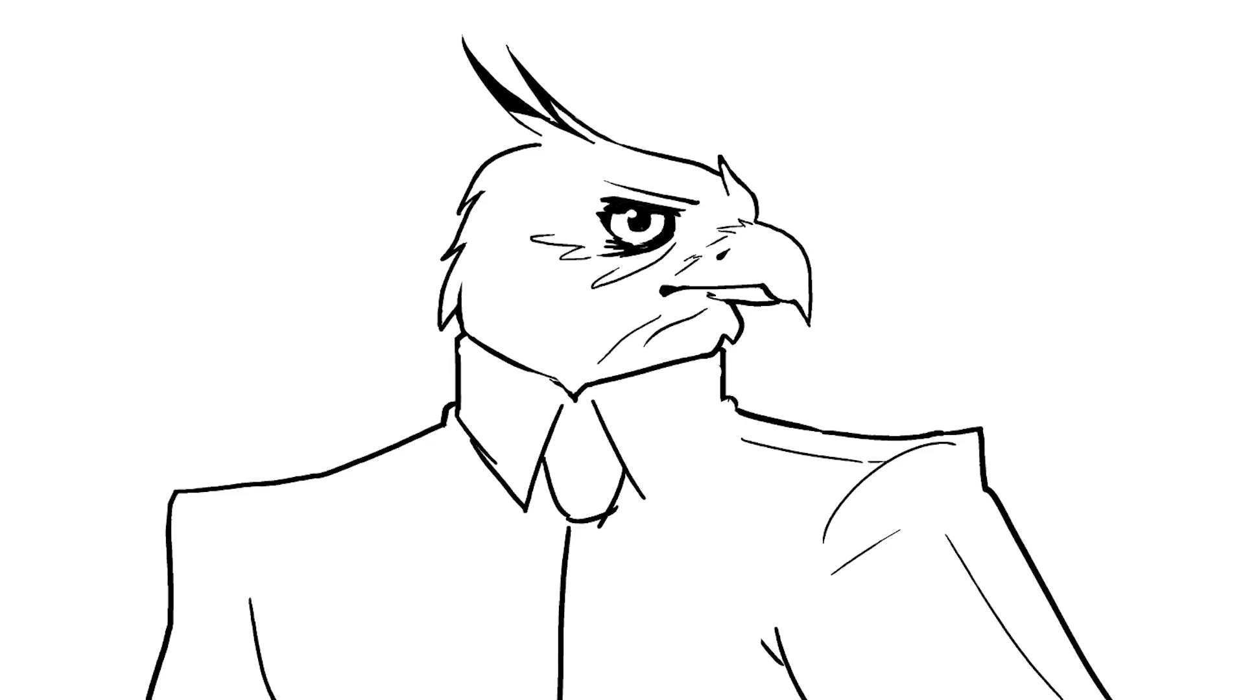
left_click_drag(610, 519, 660, 699)
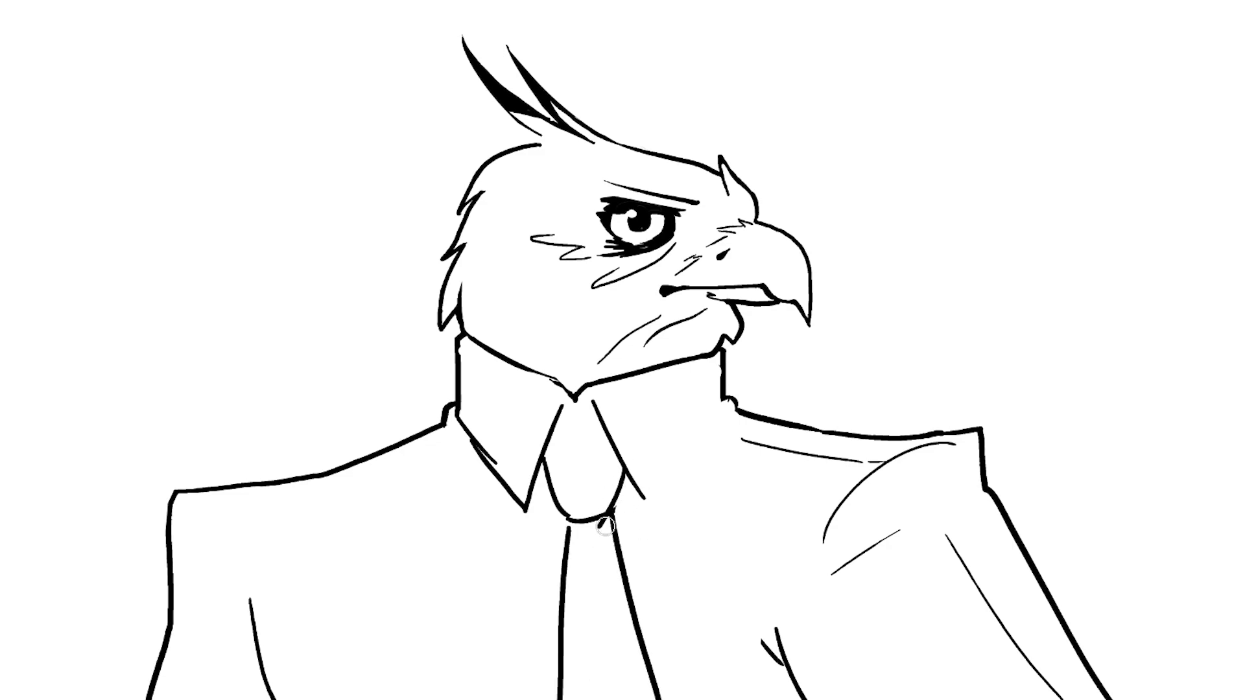
mouse_move(560, 410)
left_mouse_down()
mouse_move(598, 403)
mouse_move(554, 408)
left_mouse_up()
key("ctrl+z")
Step: Draw a deep V opening for the vest, and redraw the rear shoulder with a raised vest edge and curved armhole
left_click_drag(457, 410, 538, 699)
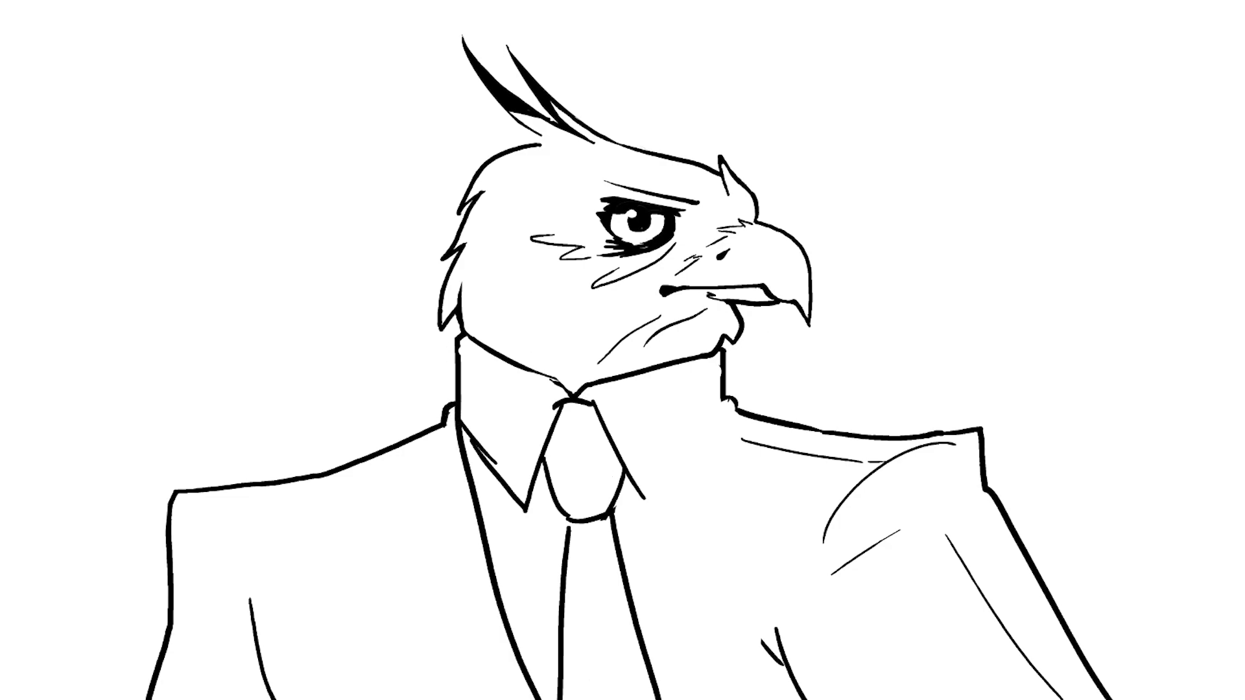
left_click_drag(730, 401, 658, 699)
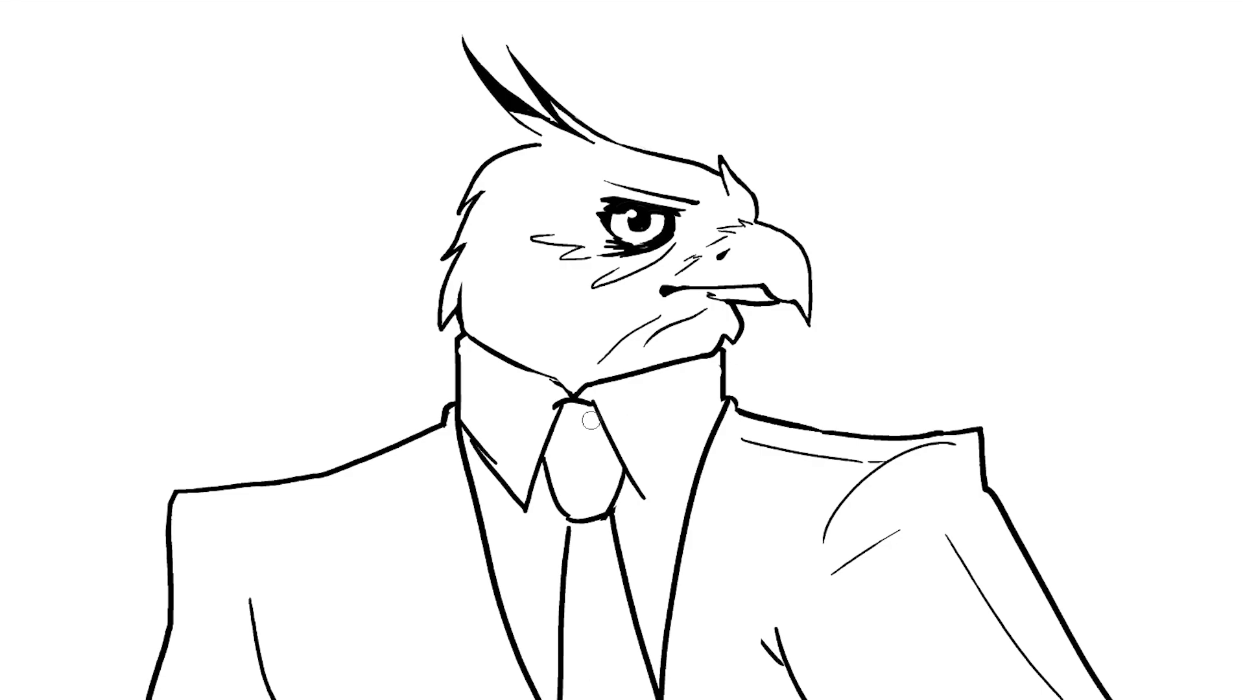
mouse_move(443, 415)
left_mouse_down()
mouse_move(350, 471)
mouse_move(232, 502)
left_mouse_up()
left_click_drag(318, 472, 222, 490)
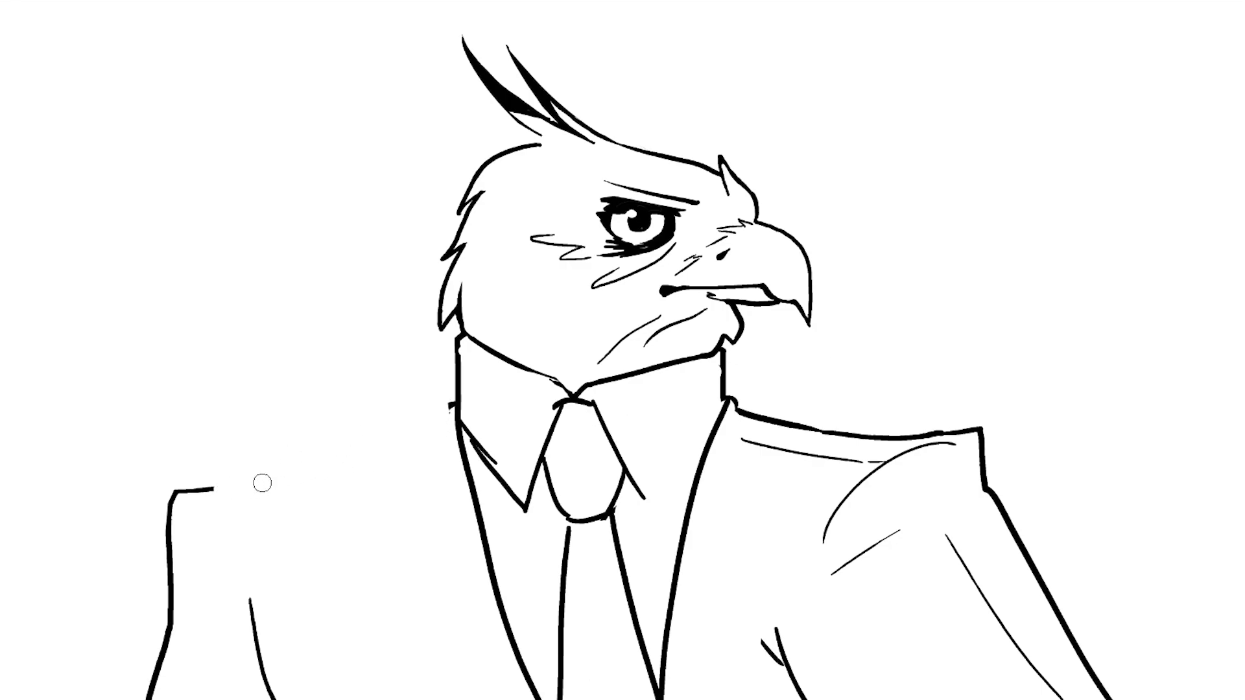
key("b")
left_click_drag(452, 407, 226, 486)
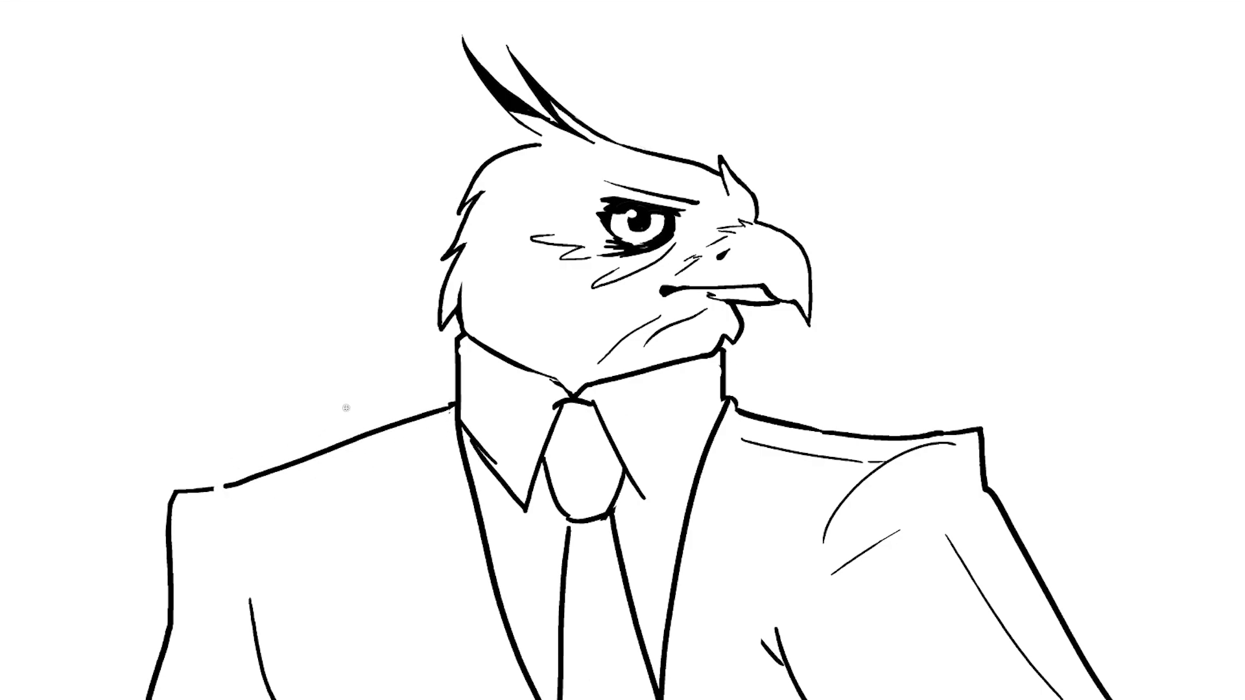
left_click_drag(322, 451, 281, 688)
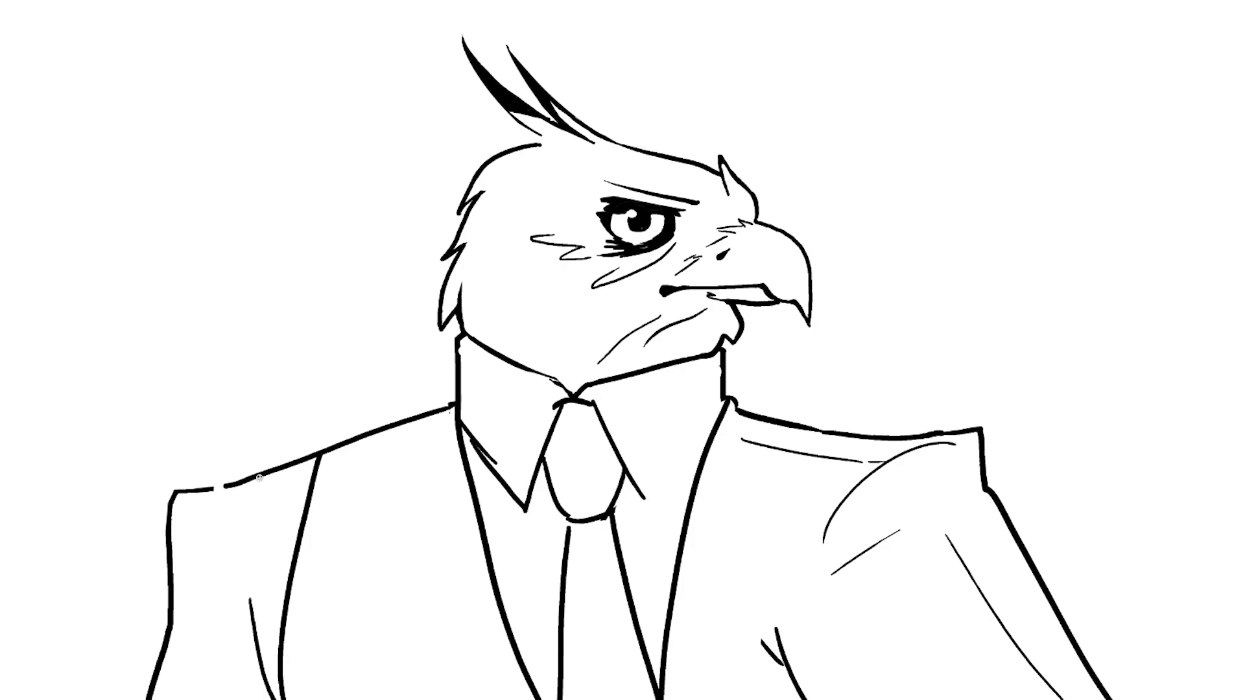
left_click_drag(228, 485, 220, 487)
mouse_move(321, 447)
left_mouse_down()
mouse_move(442, 393)
mouse_move(438, 411)
mouse_move(329, 456)
left_mouse_up()
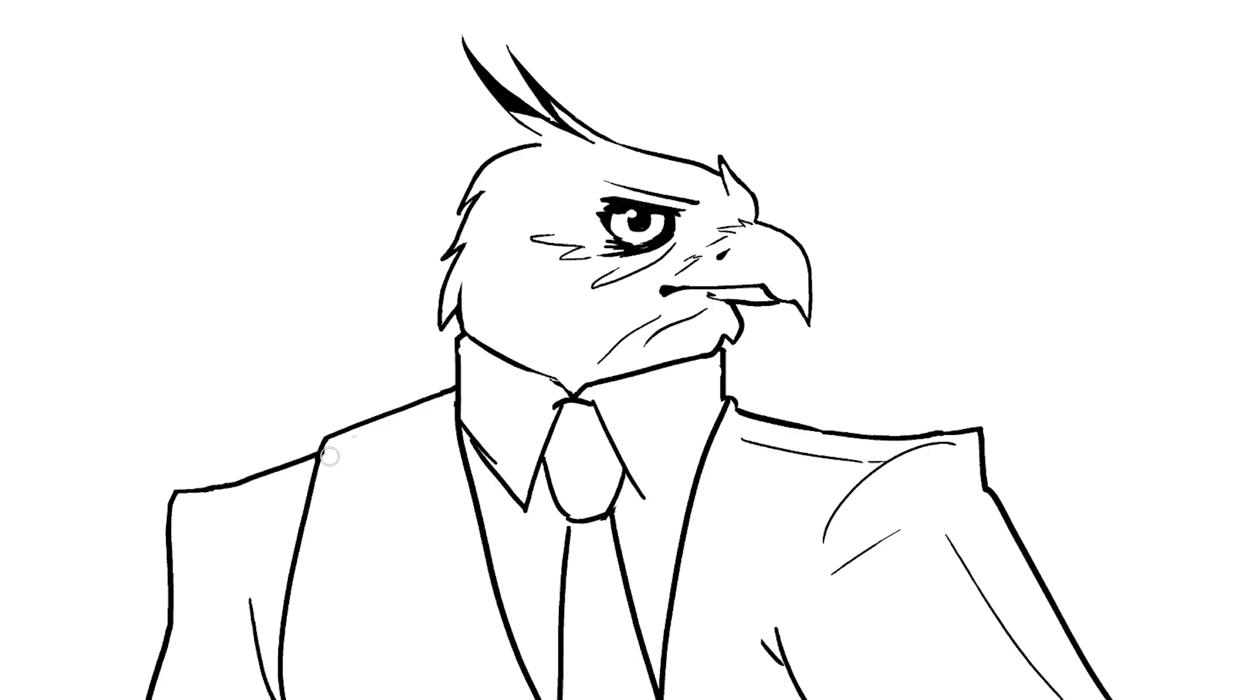
Step: Erase the beak-side shoulder line and its folds, and redraw it as a vest shoulder ending in a curved armhole
mouse_move(745, 397)
left_mouse_down()
mouse_move(747, 414)
mouse_move(834, 440)
mouse_move(746, 411)
mouse_move(824, 424)
left_mouse_up()
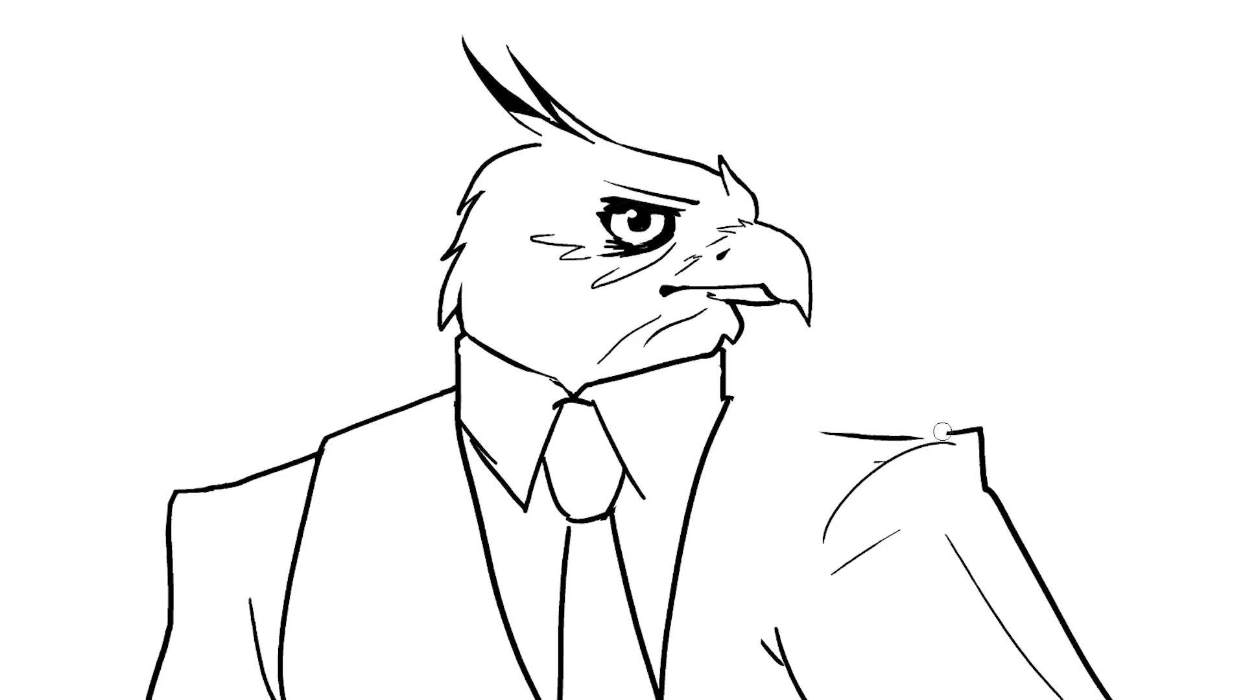
left_click_drag(942, 432, 976, 428)
key("ctrl+z")
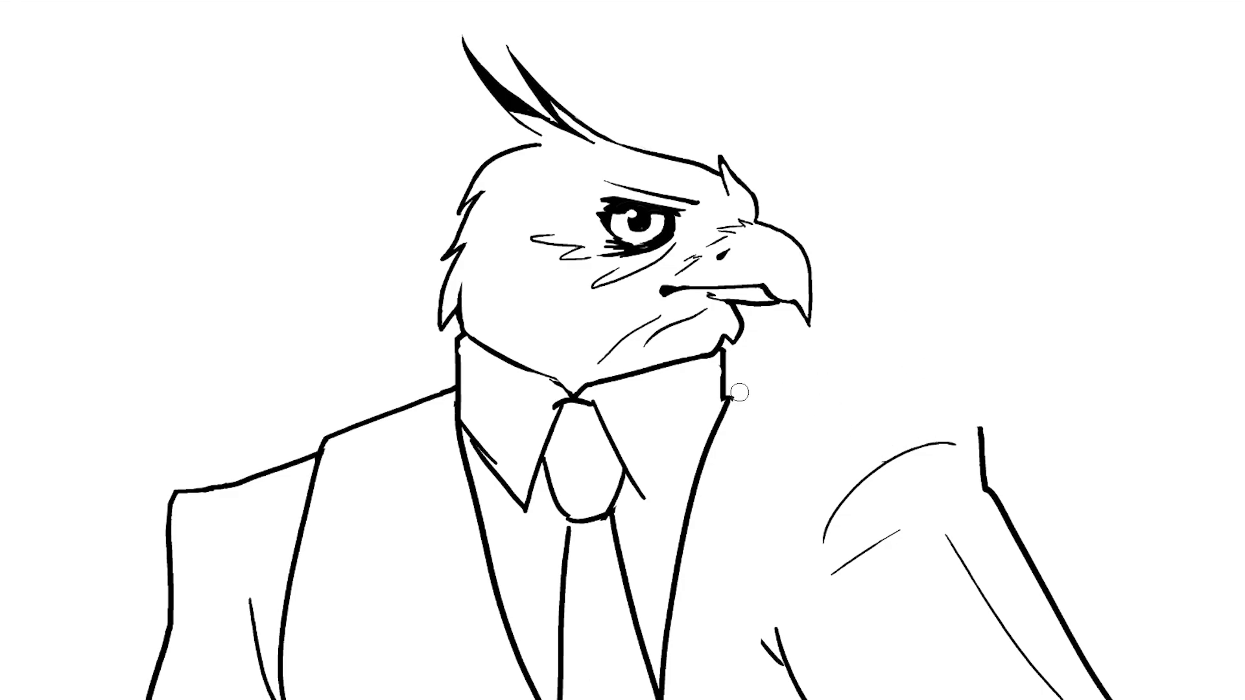
mouse_move(736, 395)
left_mouse_down()
mouse_move(694, 489)
mouse_move(729, 390)
mouse_move(662, 650)
left_mouse_up()
left_click_drag(725, 379, 913, 401)
key("ctrl+z")
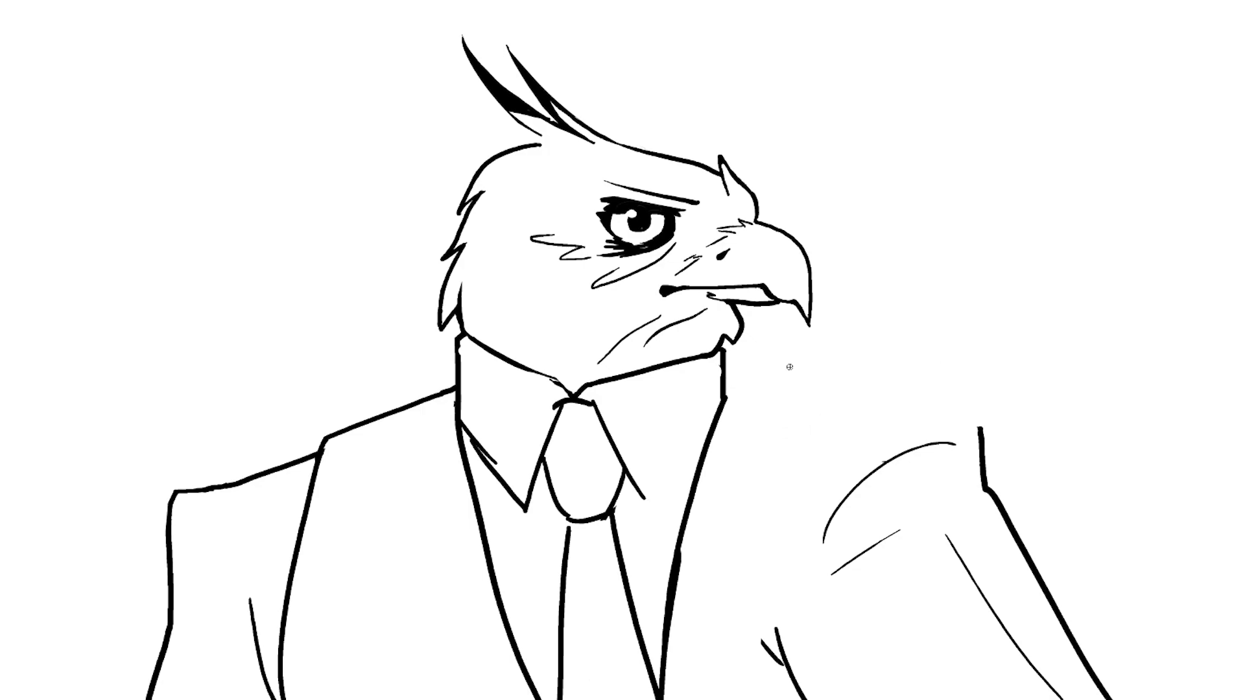
mouse_move(735, 383)
left_mouse_down()
mouse_move(854, 416)
mouse_move(778, 640)
left_mouse_up()
key("ctrl+z")
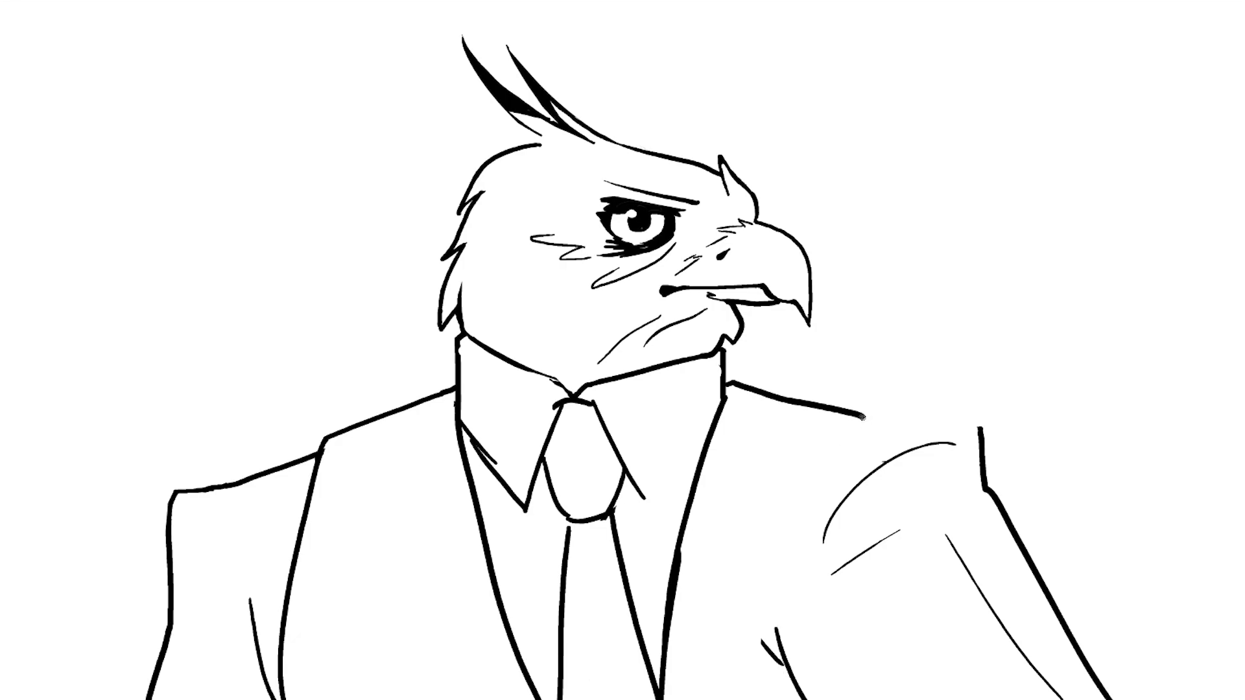
left_click_drag(863, 415, 833, 699)
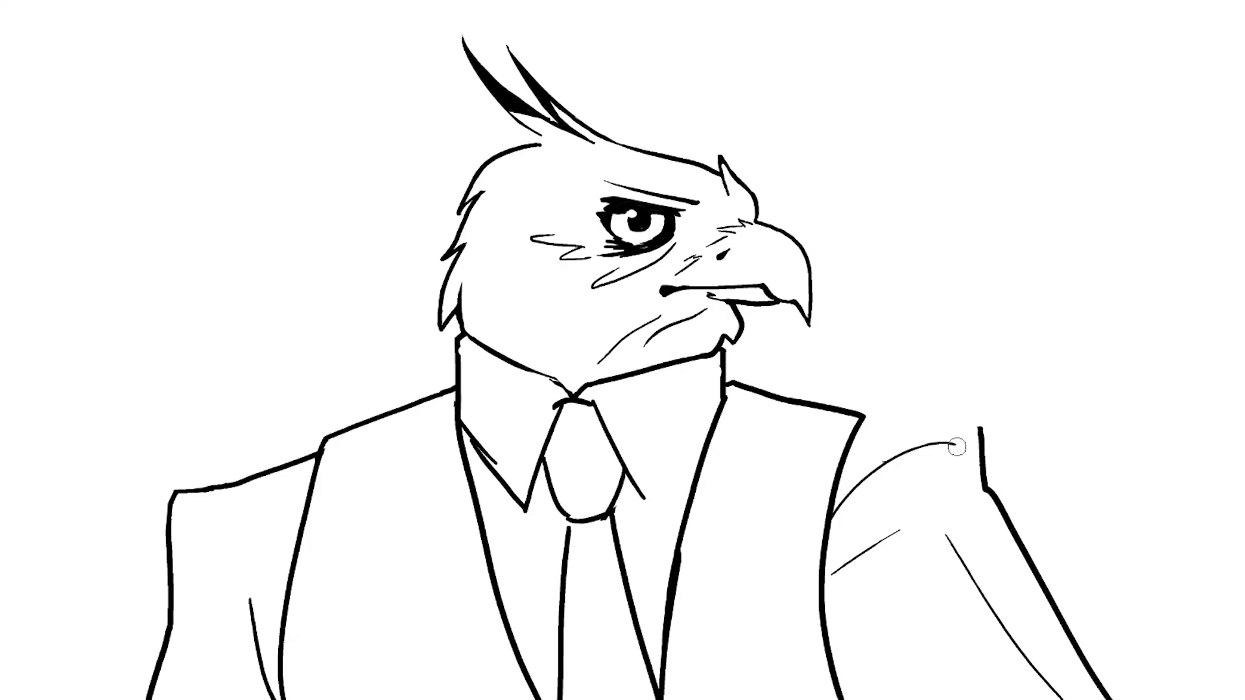
key("ctrl+z")
key("ctrl+z")
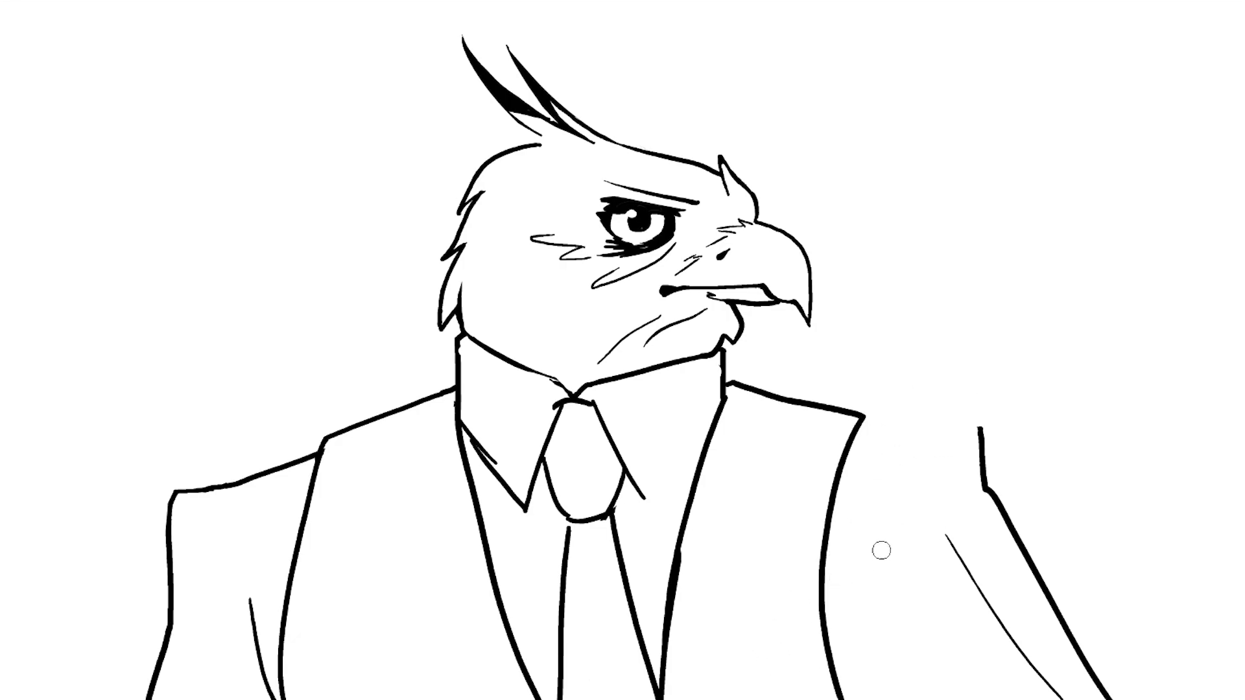
Step: Redraw the beak-side sleeve with a gently sloping shoulder top and a straight diagonal outer edge, removing the old sleeve fold
left_click_drag(865, 419, 972, 429)
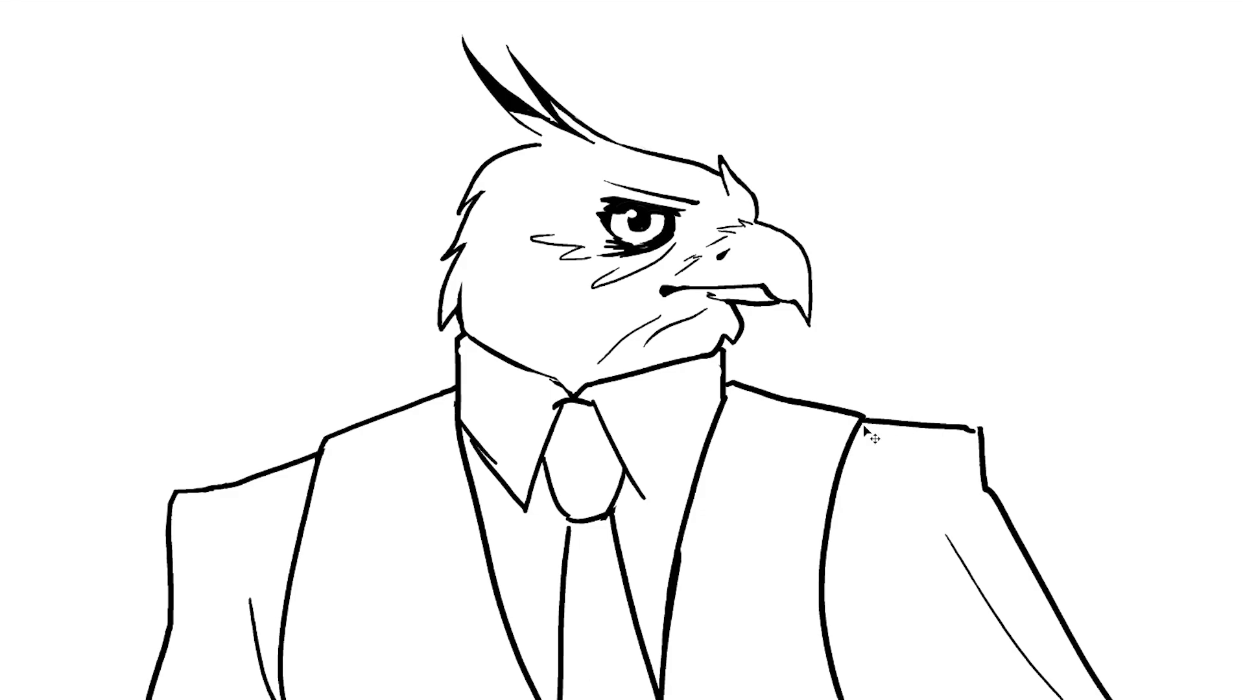
key("ctrl+z")
left_click_drag(863, 419, 984, 428)
key("e")
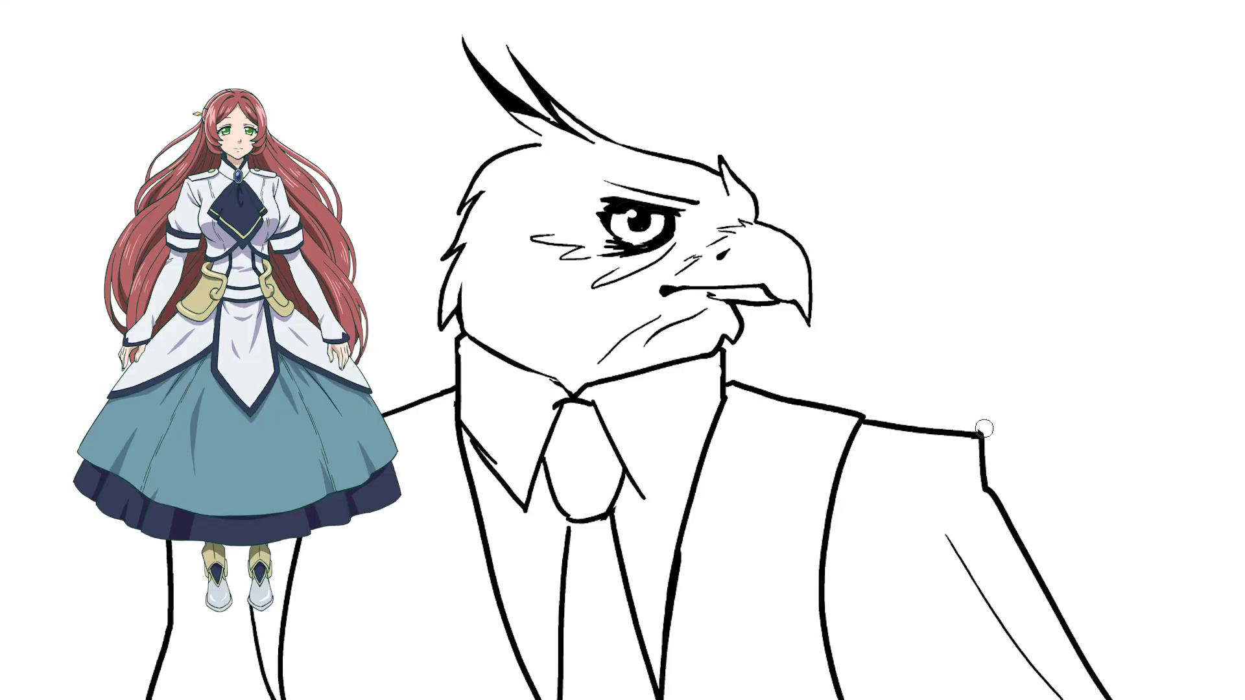
left_click_drag(956, 550, 1062, 698)
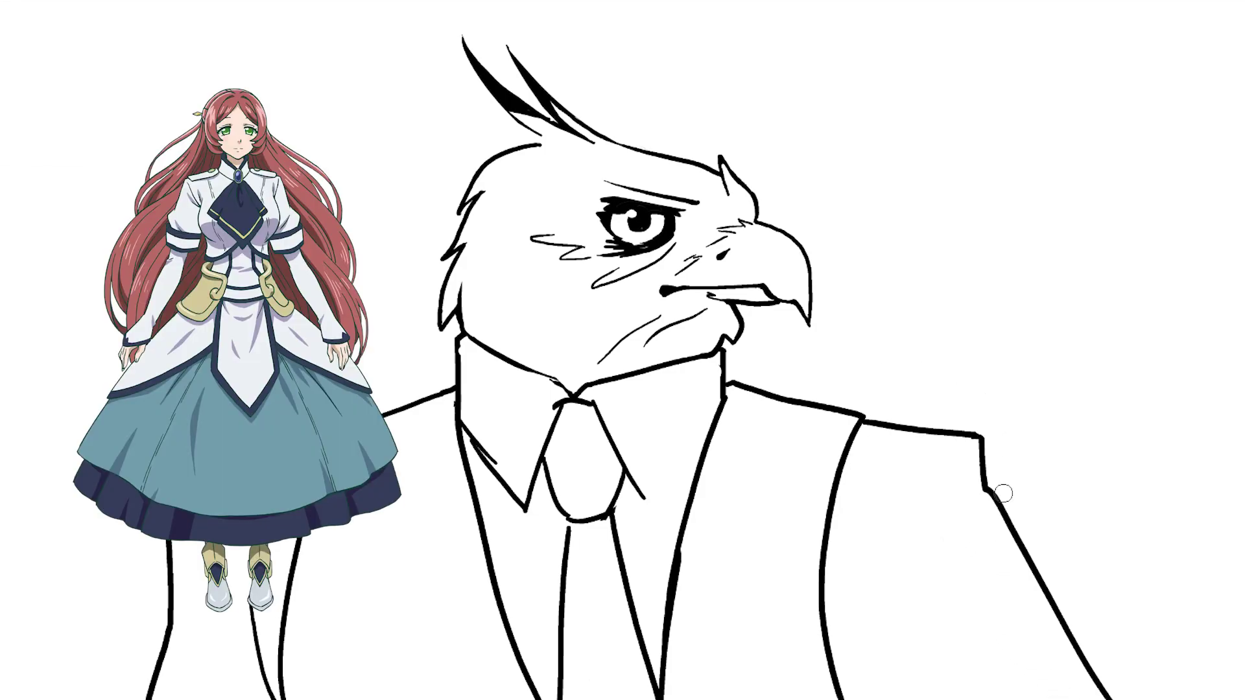
mouse_move(984, 455)
left_mouse_down()
mouse_move(1096, 695)
mouse_move(1009, 516)
mouse_move(1107, 694)
left_mouse_up()
key("b")
left_click_drag(984, 441, 1168, 699)
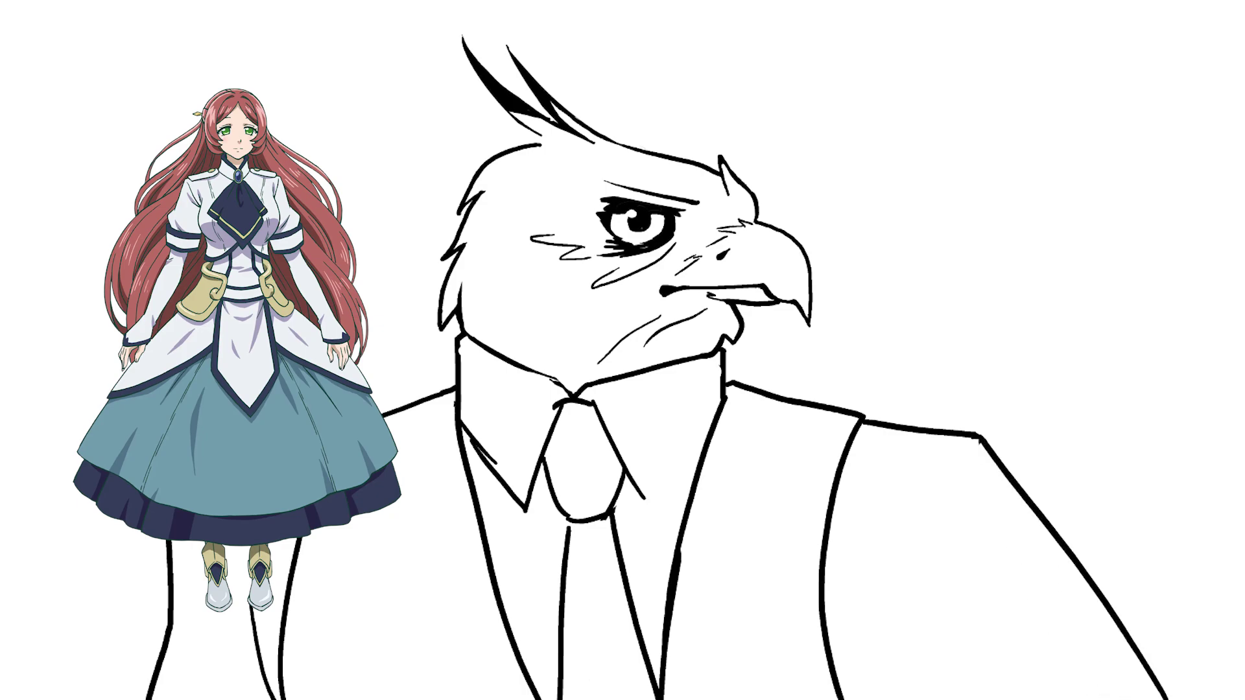
Step: Add a long curved fold down from the beak-side shoulder corner, small armpit creases, and a short diagonal sleeve fold
left_click_drag(964, 452, 877, 586)
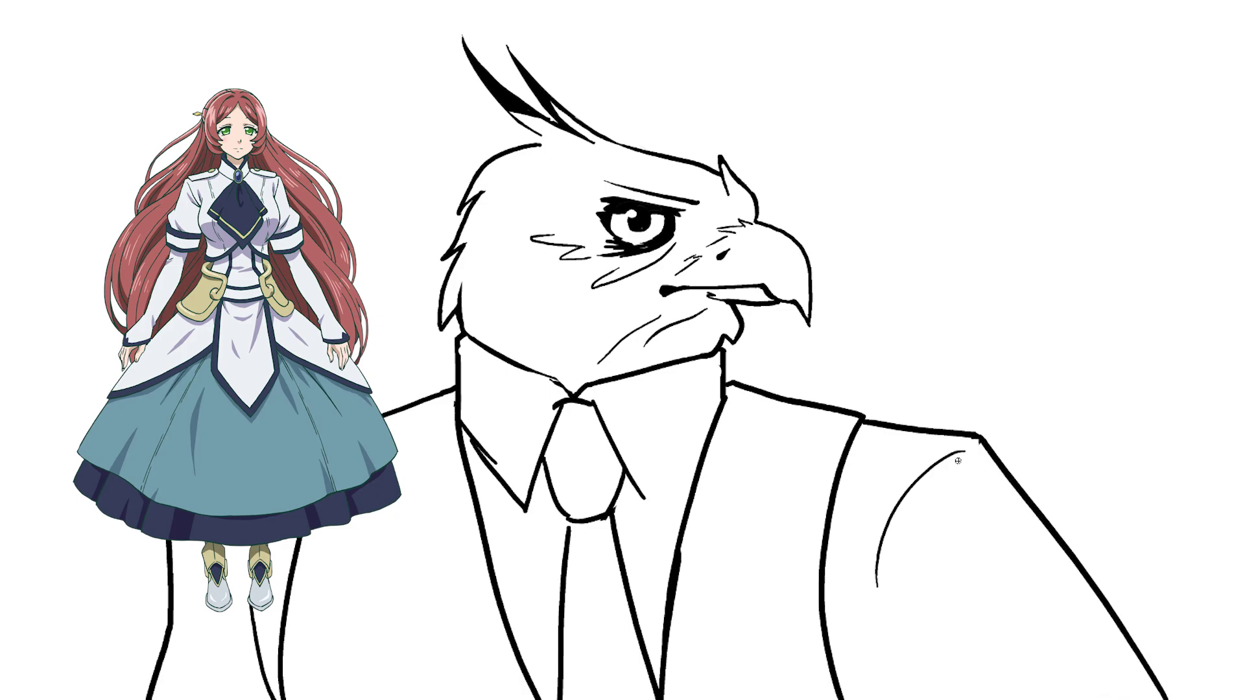
key("ctrl+z")
left_click_drag(968, 447, 868, 656)
key("ctrl+z")
left_click_drag(969, 448, 880, 599)
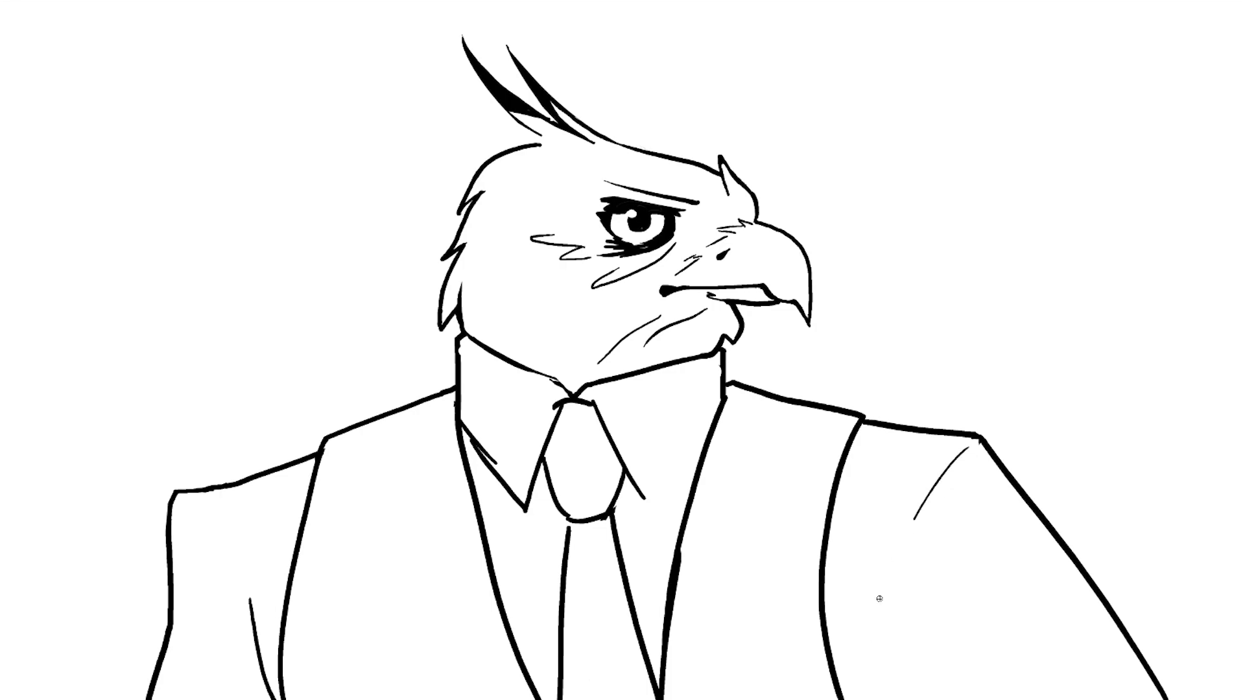
mouse_move(916, 519)
left_mouse_down()
mouse_move(868, 670)
mouse_move(846, 585)
left_mouse_up()
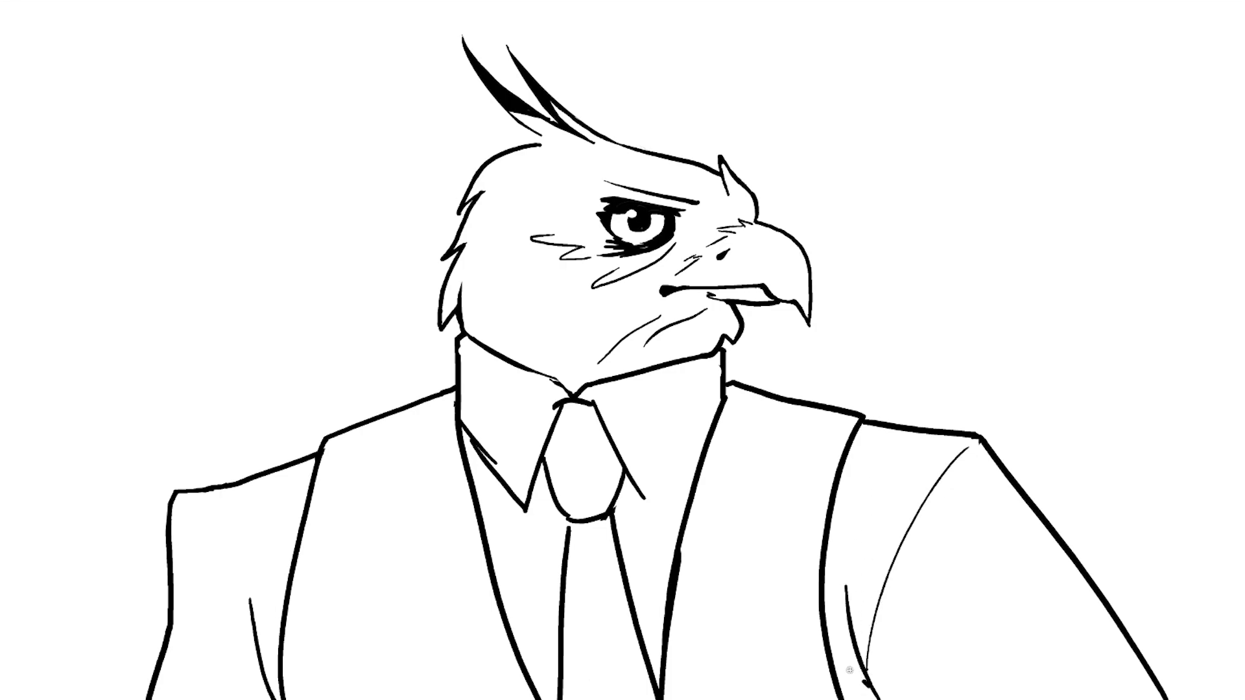
left_click_drag(836, 657, 867, 683)
left_click_drag(994, 526, 1058, 637)
Step: Erase the squared rear shoulder and sleeve edge, and redraw them with a softer, sloping shoulder and a curved outer sleeve
key("e")
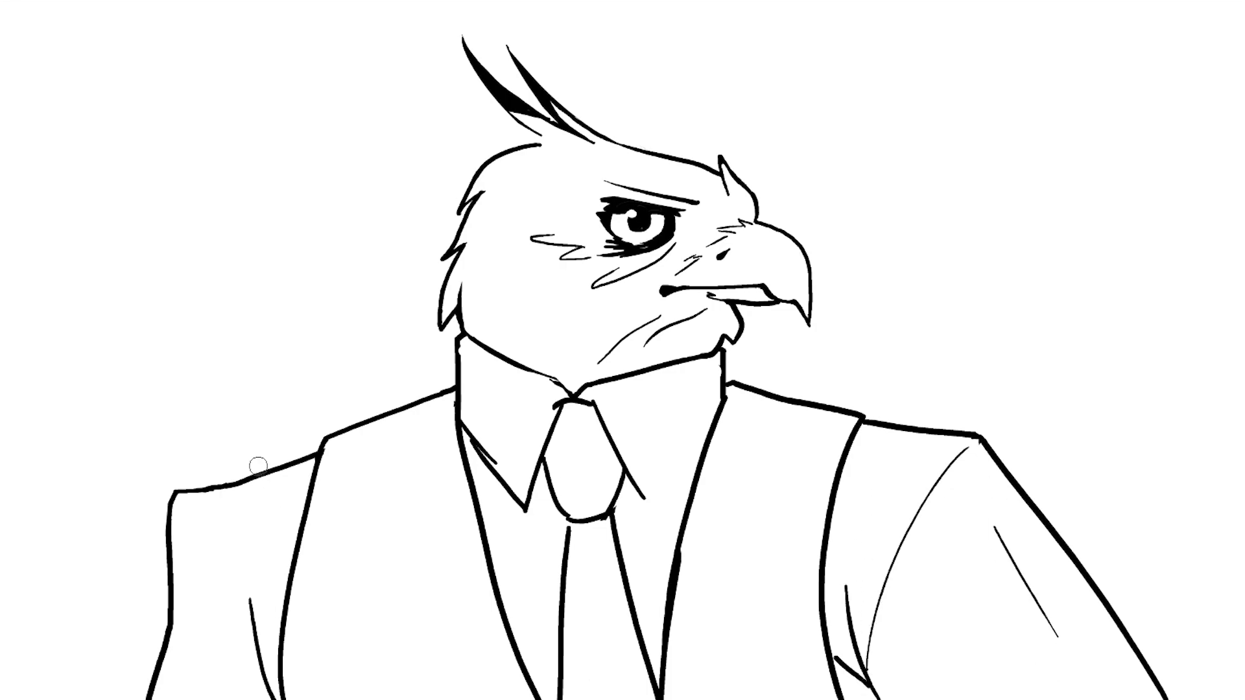
mouse_move(259, 475)
left_mouse_down()
mouse_move(207, 494)
mouse_move(218, 492)
mouse_move(173, 495)
mouse_move(163, 653)
mouse_move(145, 695)
left_mouse_up()
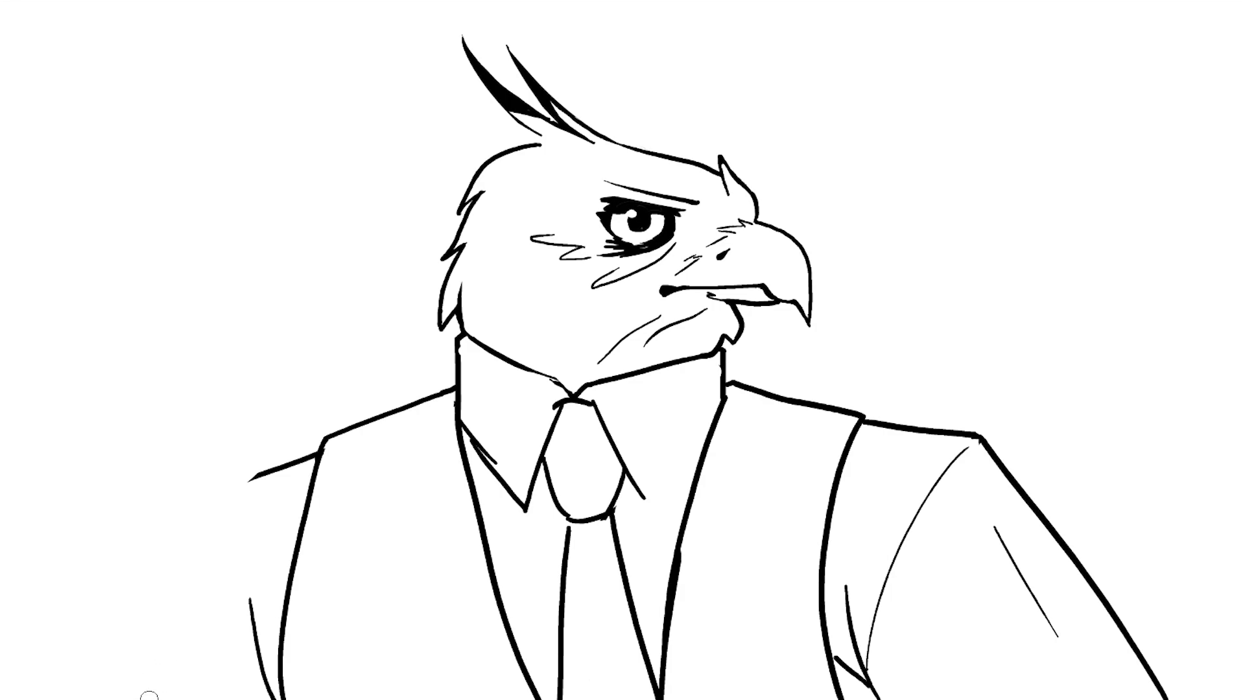
mouse_move(264, 476)
left_mouse_down()
mouse_move(211, 502)
mouse_move(168, 697)
mouse_move(167, 676)
left_mouse_up()
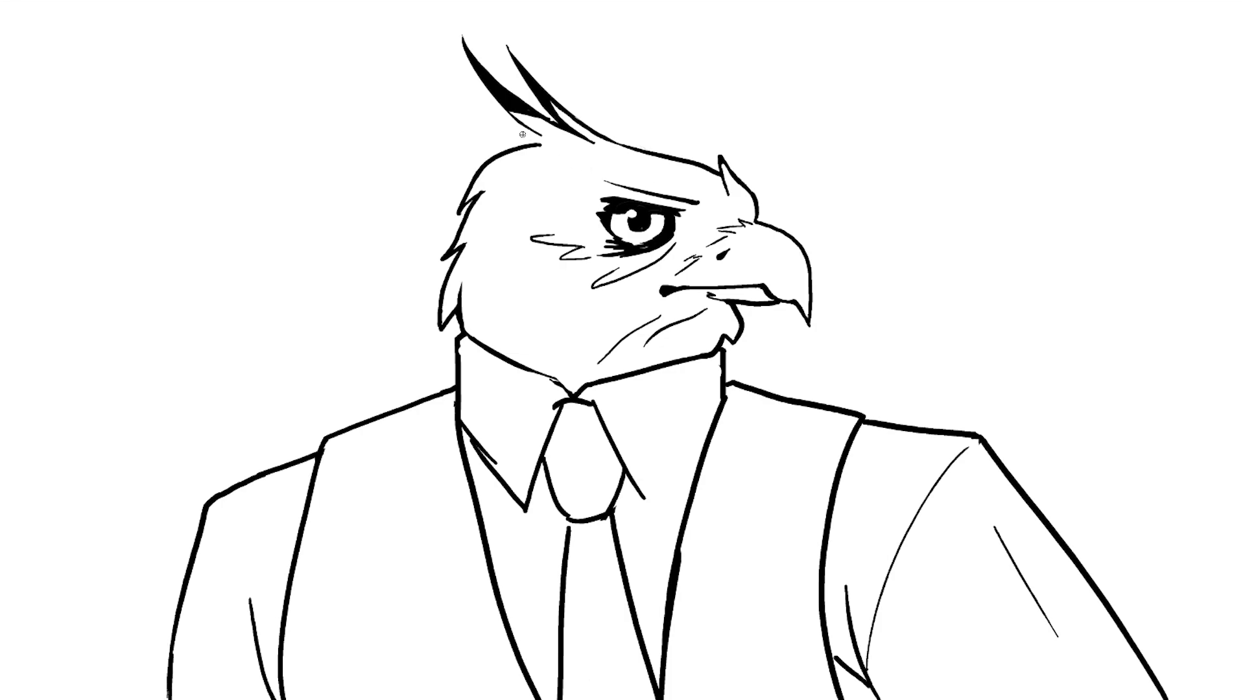
Step: Join the crest base to the head, extend the lower rear feather inward, and rework the small feather marks beside the mouth corner
left_click_drag(538, 137, 549, 144)
mouse_move(442, 326)
left_mouse_down()
mouse_move(489, 276)
mouse_move(462, 295)
left_mouse_up()
key("e")
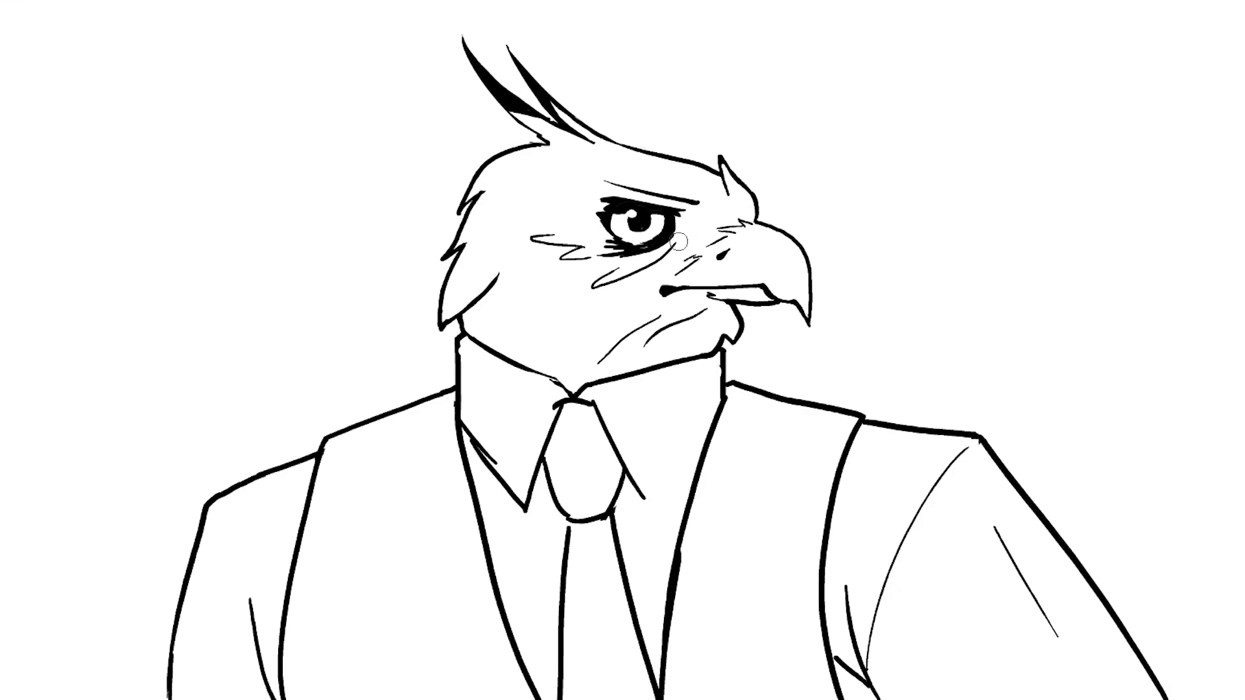
mouse_move(685, 257)
left_mouse_down()
mouse_move(679, 267)
mouse_move(699, 261)
left_mouse_up()
key("b")
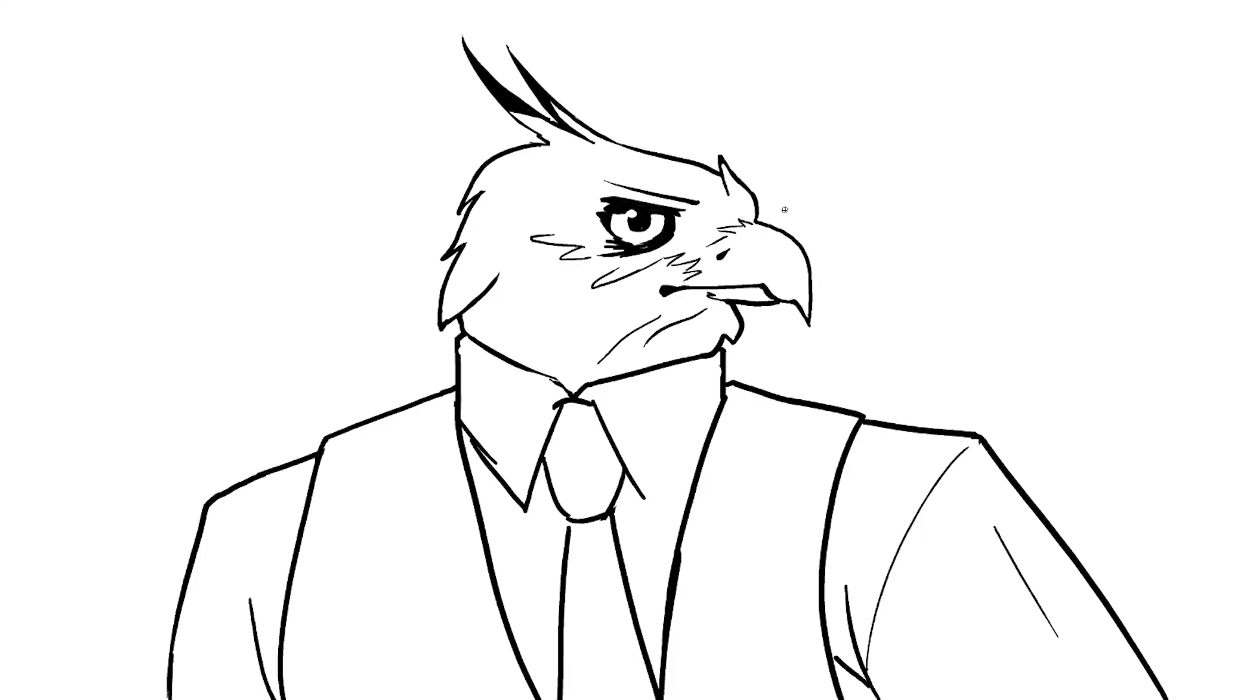
Step: Draw pointed feather tufts behind the eye and at the brow, and rows of small looped feathers across the cheek
left_click_drag(615, 200, 561, 226)
key("ctrl+z")
key("ctrl+z")
mouse_move(720, 205)
left_mouse_down()
mouse_move(664, 169)
mouse_move(687, 190)
left_mouse_up()
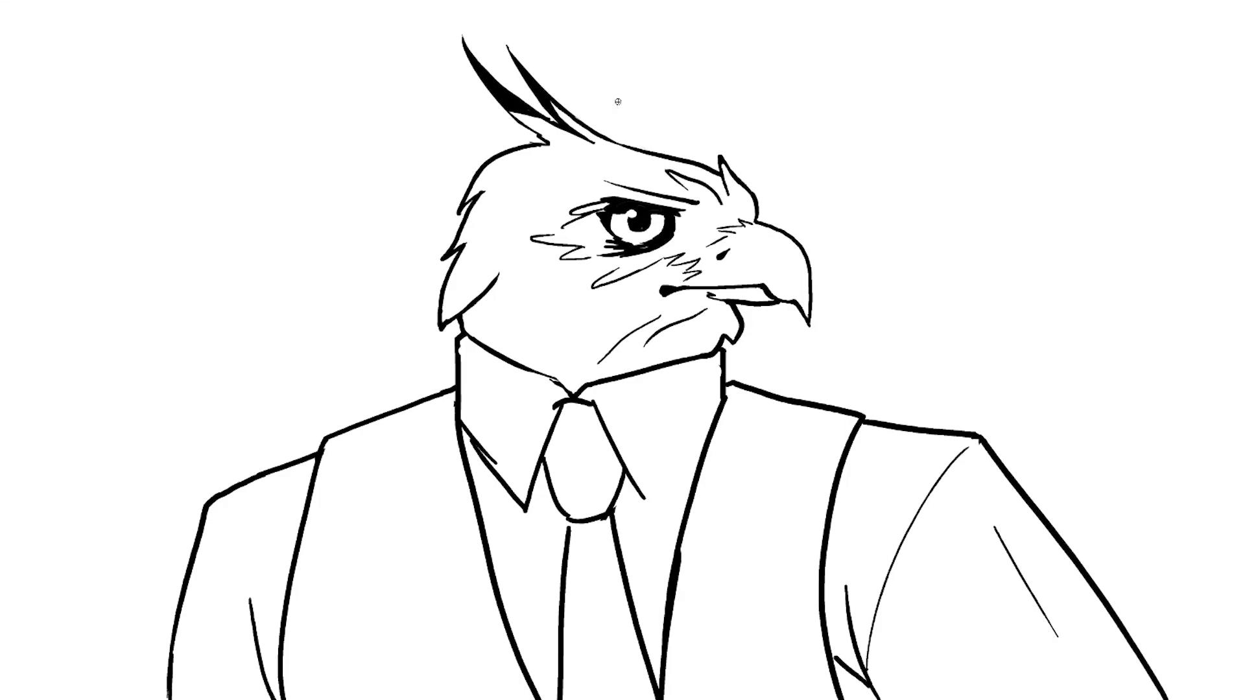
mouse_move(591, 266)
left_mouse_down()
mouse_move(546, 285)
mouse_move(589, 274)
mouse_move(558, 301)
mouse_move(640, 262)
mouse_move(622, 303)
mouse_move(628, 285)
mouse_move(595, 305)
left_mouse_up()
left_click_drag(632, 297, 543, 329)
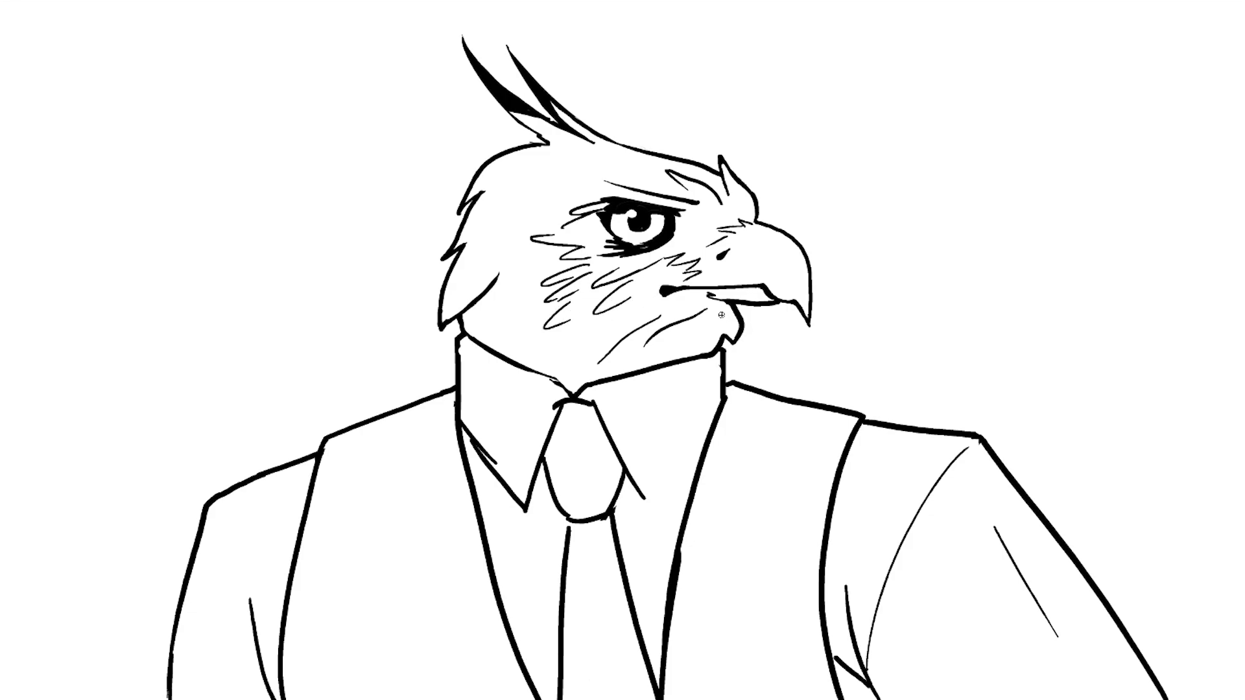
Step: Draw short throat lines under the beak and close the beak-side collar flap with a diagonal lower edge
mouse_move(721, 315)
left_mouse_down()
mouse_move(731, 342)
mouse_move(683, 354)
left_mouse_up()
key("ctrl+z")
key("ctrl+z")
left_click_drag(648, 499, 712, 444)
Step: Select the whole head above the collar, including the crest tips, move it slightly upward, and deselect it
mouse_move(757, 98)
left_mouse_down()
mouse_move(797, 176)
mouse_move(837, 331)
mouse_move(774, 358)
mouse_move(713, 351)
mouse_move(569, 386)
mouse_move(475, 338)
mouse_move(376, 334)
mouse_move(373, 74)
mouse_move(685, 51)
mouse_move(815, 131)
left_mouse_up()
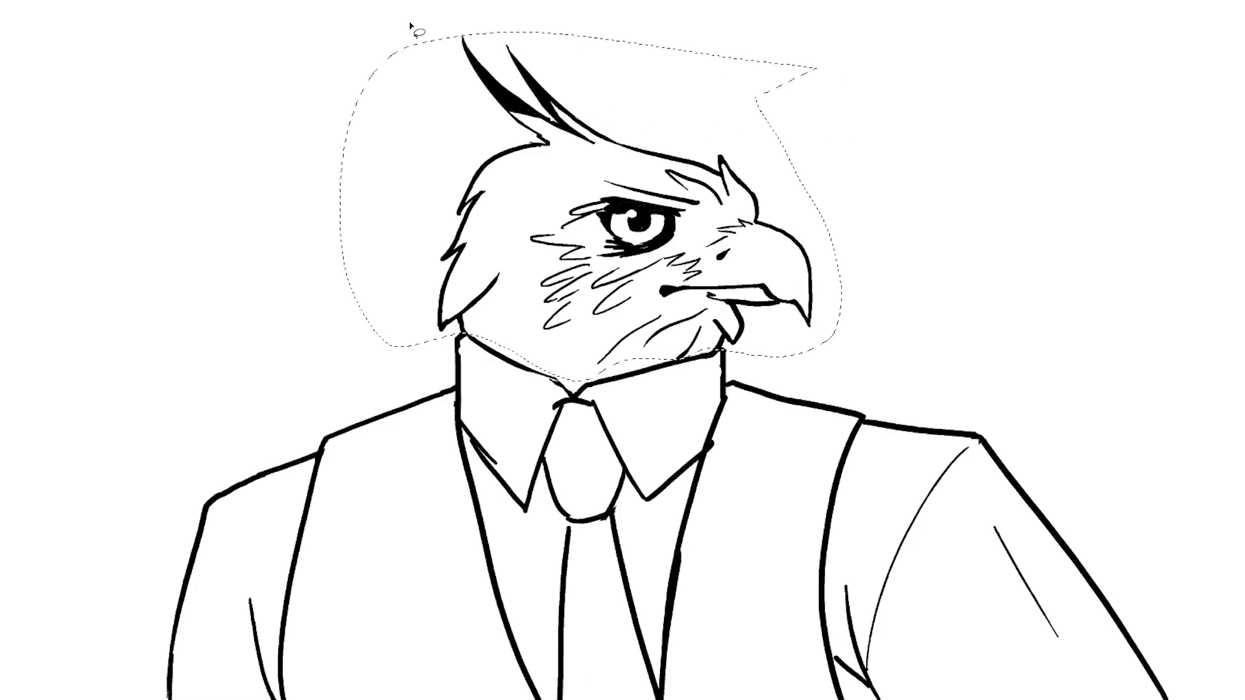
mouse_move(459, 62)
left_mouse_down()
mouse_move(463, 19)
mouse_move(476, 33)
left_mouse_up()
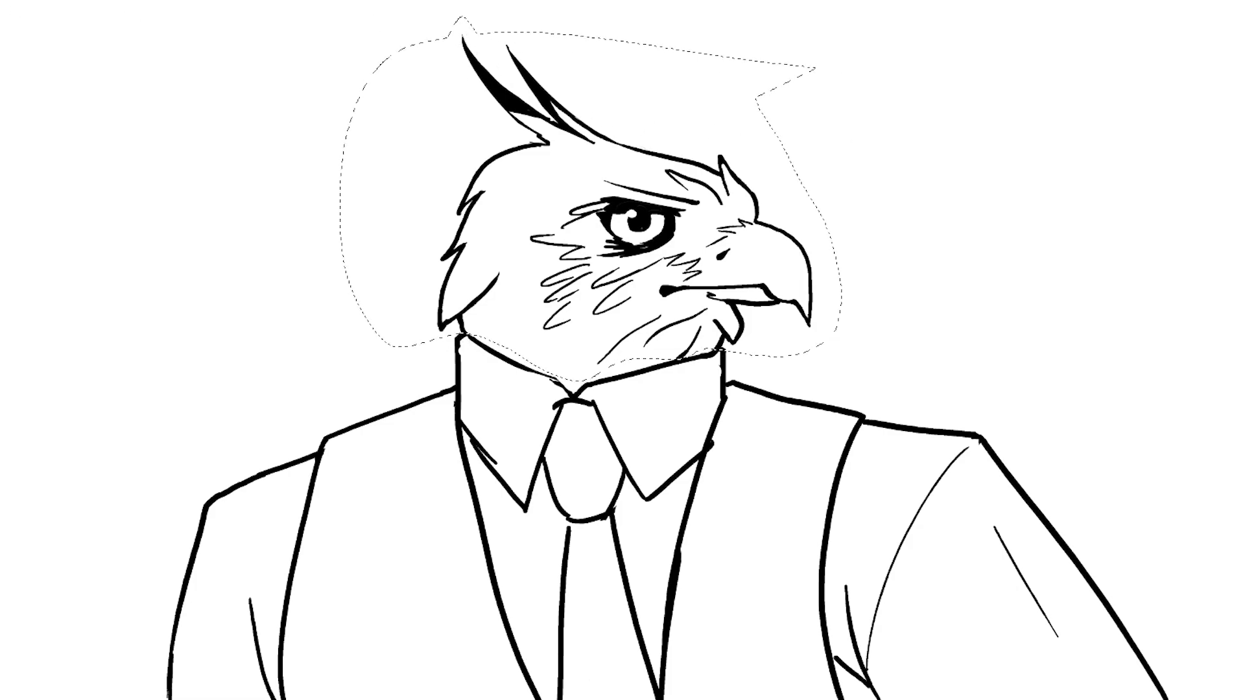
left_click_drag(723, 226, 721, 196)
key("ctrl+d")
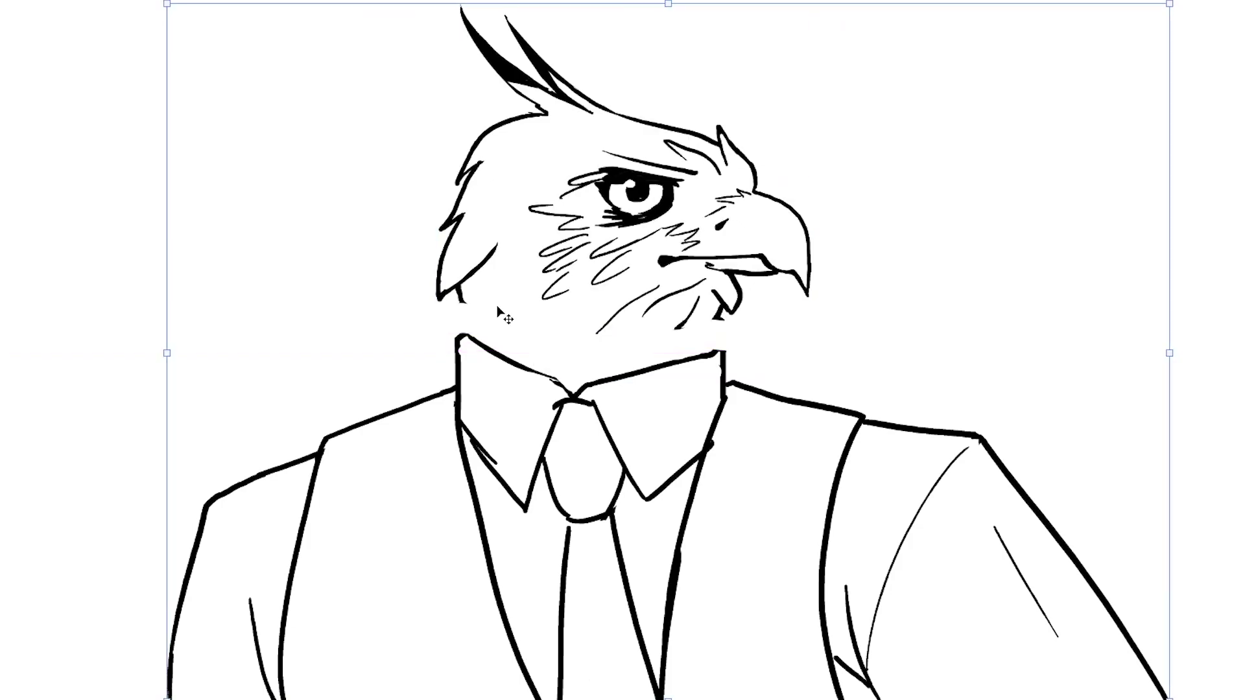
Step: Redraw the rear and front neck contours to reach the collar, and clean up and redraw the throat crease beneath the beak
key("b")
left_click_drag(458, 292, 458, 336)
key("e")
key("b")
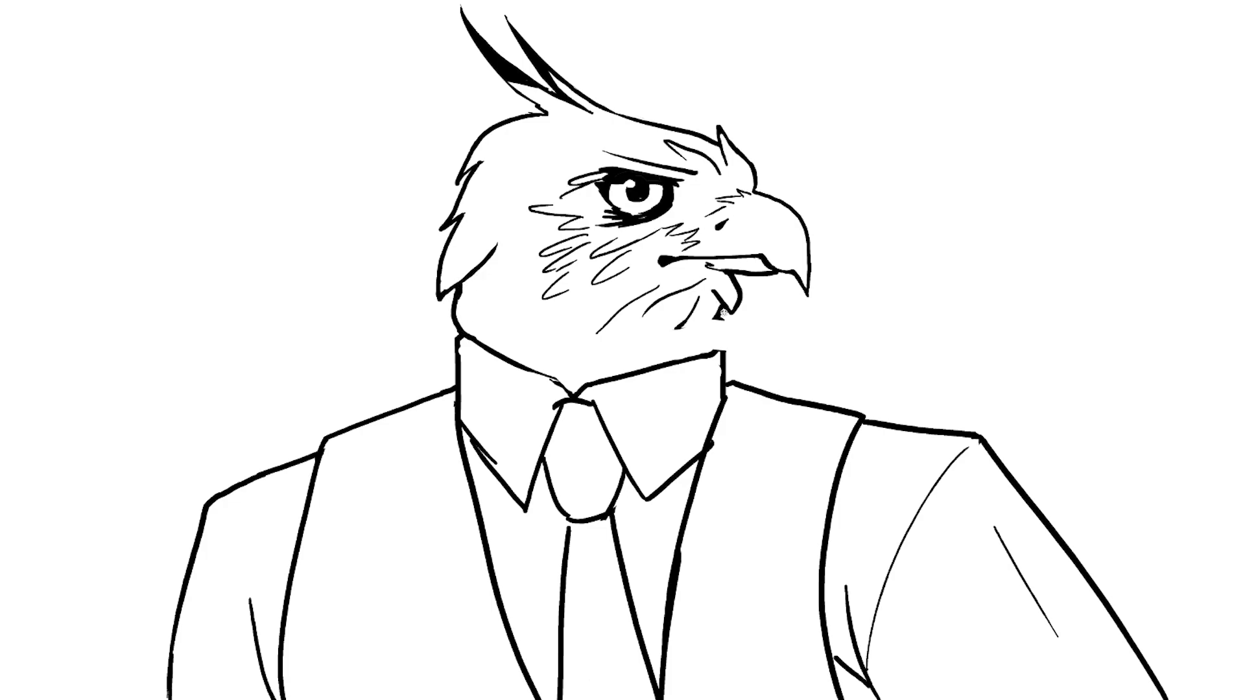
left_click_drag(723, 308, 724, 347)
key("e")
mouse_move(715, 299)
left_mouse_down()
mouse_move(720, 338)
mouse_move(706, 292)
mouse_move(661, 350)
mouse_move(693, 324)
mouse_move(671, 354)
left_mouse_up()
key("b")
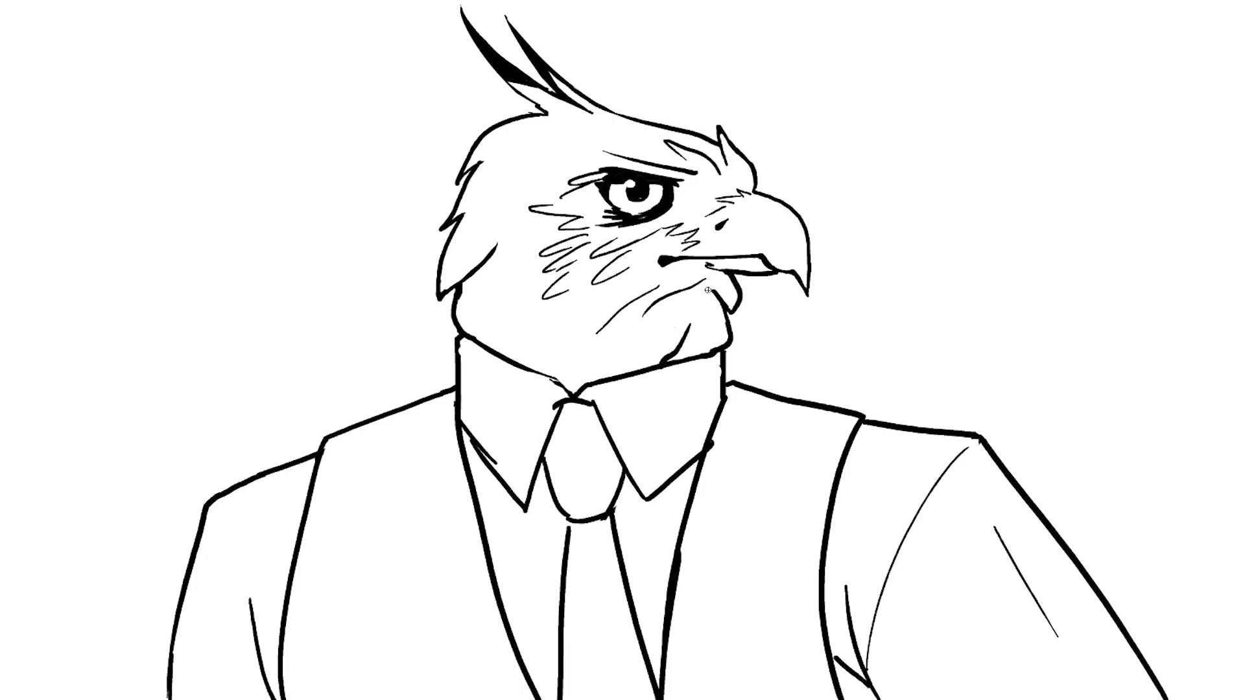
Step: Add a short vertical crease at the rear of the neck just above the collar, and trim it with the eraser
left_click_drag(479, 302, 478, 332)
key("e")
mouse_move(478, 289)
left_mouse_down()
mouse_move(499, 355)
mouse_move(476, 300)
mouse_move(475, 322)
left_mouse_up()
key("b")
Step: Erase the rear collar flap's outer edge and redraw it as one clean line down to the collar point
key("e")
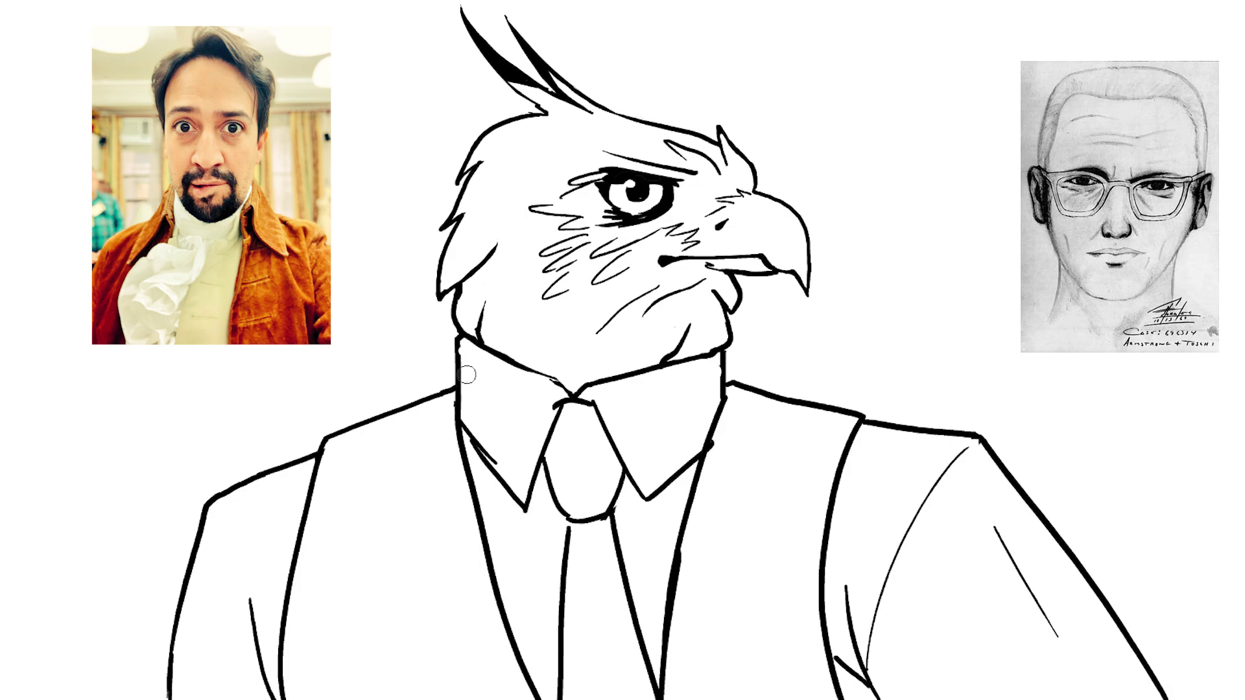
mouse_move(467, 374)
left_mouse_down()
mouse_move(466, 413)
mouse_move(515, 497)
left_mouse_up()
left_click_drag(475, 417, 520, 504)
key("b")
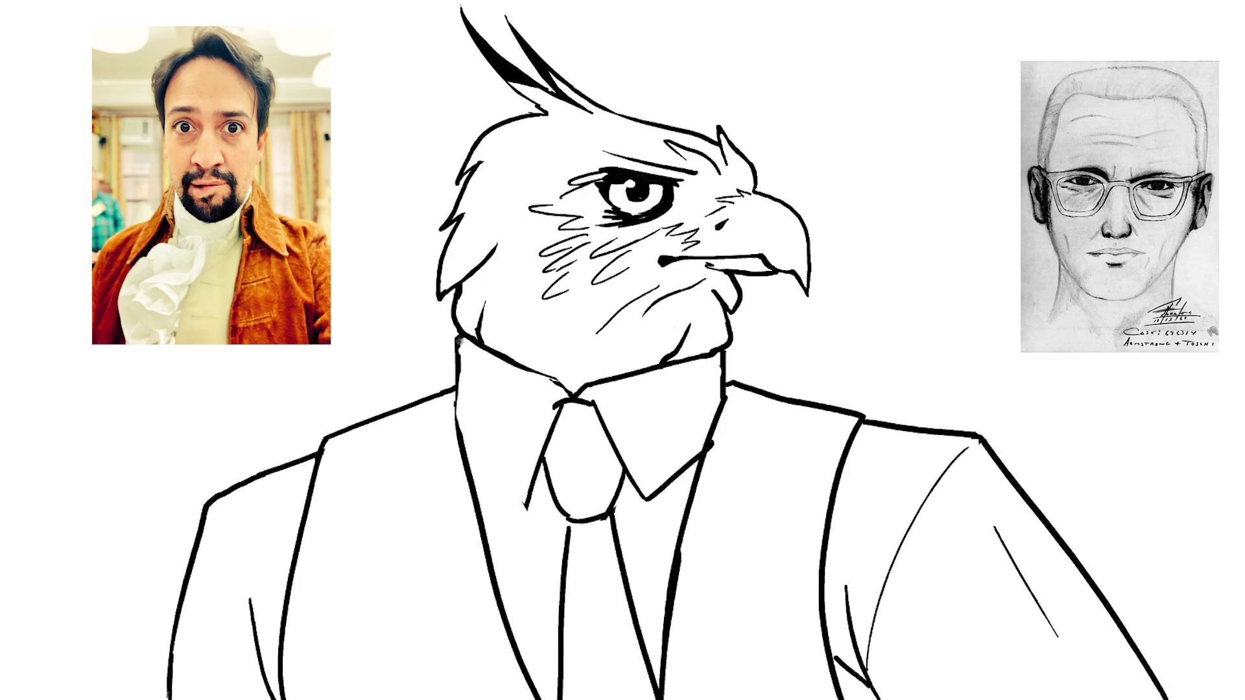
mouse_move(458, 339)
left_mouse_down()
mouse_move(460, 404)
mouse_move(526, 509)
left_mouse_up()
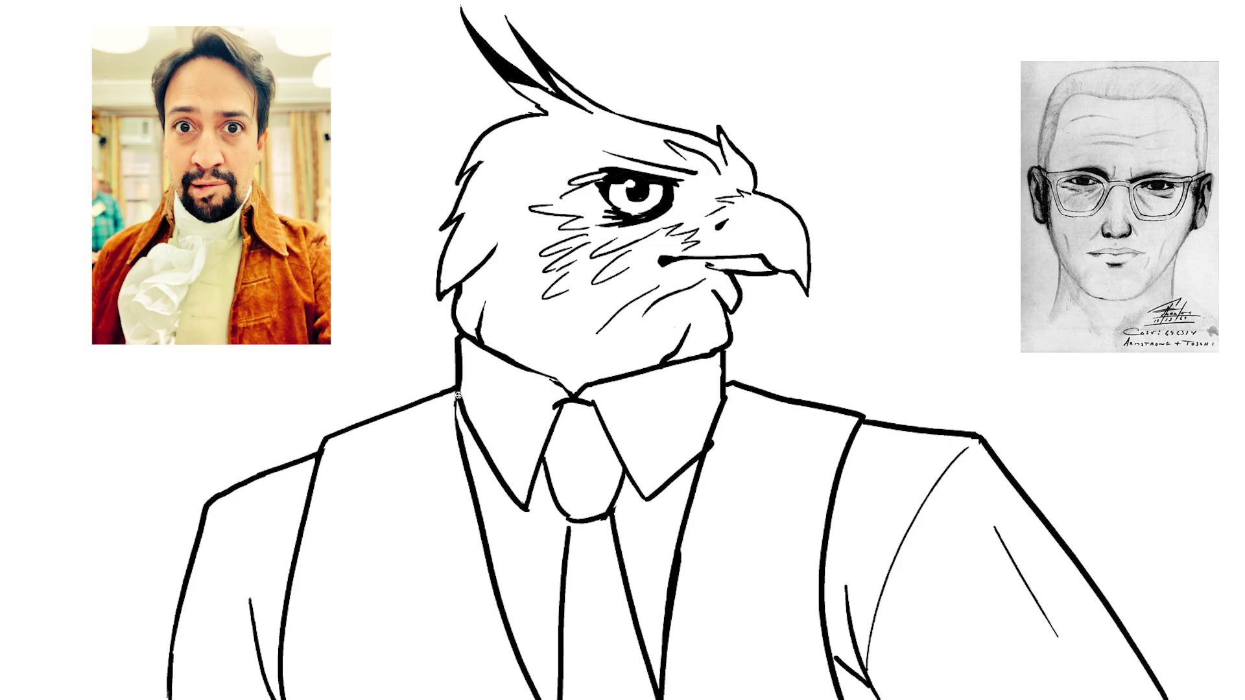
Step: Redraw the rear vest neckline as a smooth curve from the collar to the canvas bottom, erasing the old line
left_click_drag(458, 395, 481, 532)
mouse_move(458, 402)
left_mouse_down()
mouse_move(491, 556)
mouse_move(473, 514)
mouse_move(528, 697)
left_mouse_up()
key("e")
left_click_drag(462, 411, 541, 698)
Step: Redraw the beak-side vest neckline as a clean diagonal, add a hooked fold below the tie knot, and thicken the rear collar's inner edge
key("e")
left_click_drag(735, 408, 670, 698)
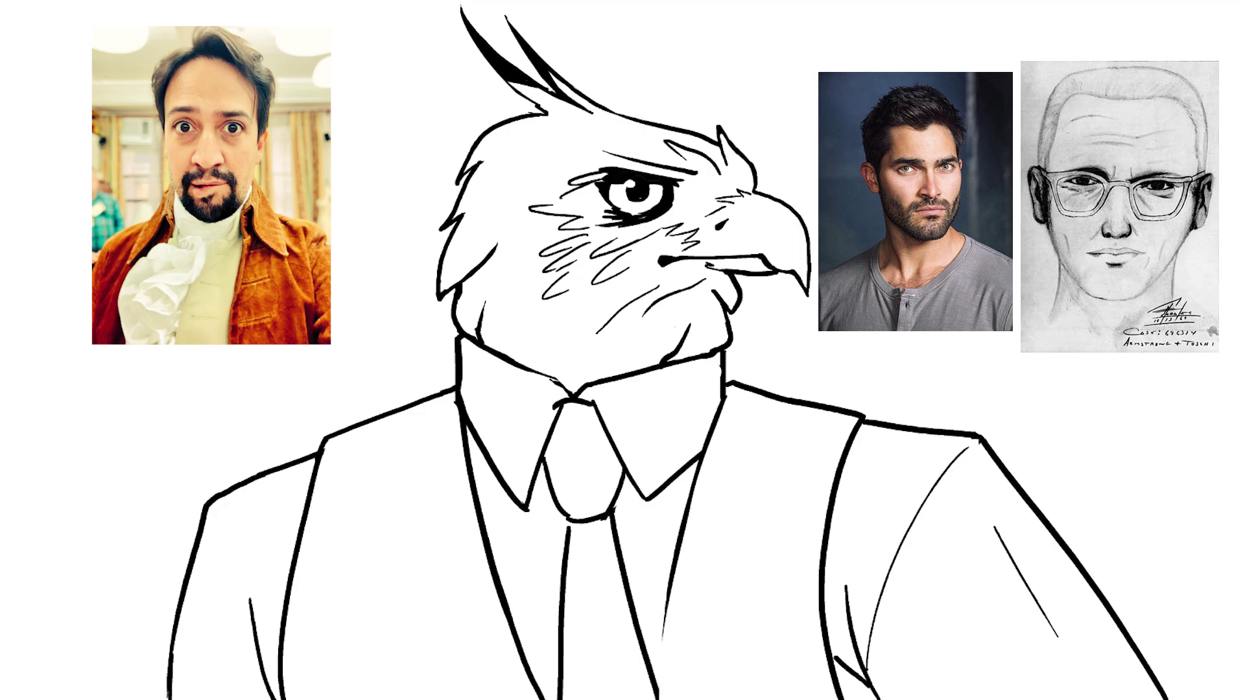
left_click_drag(730, 402, 662, 696)
left_click_drag(723, 389, 641, 698)
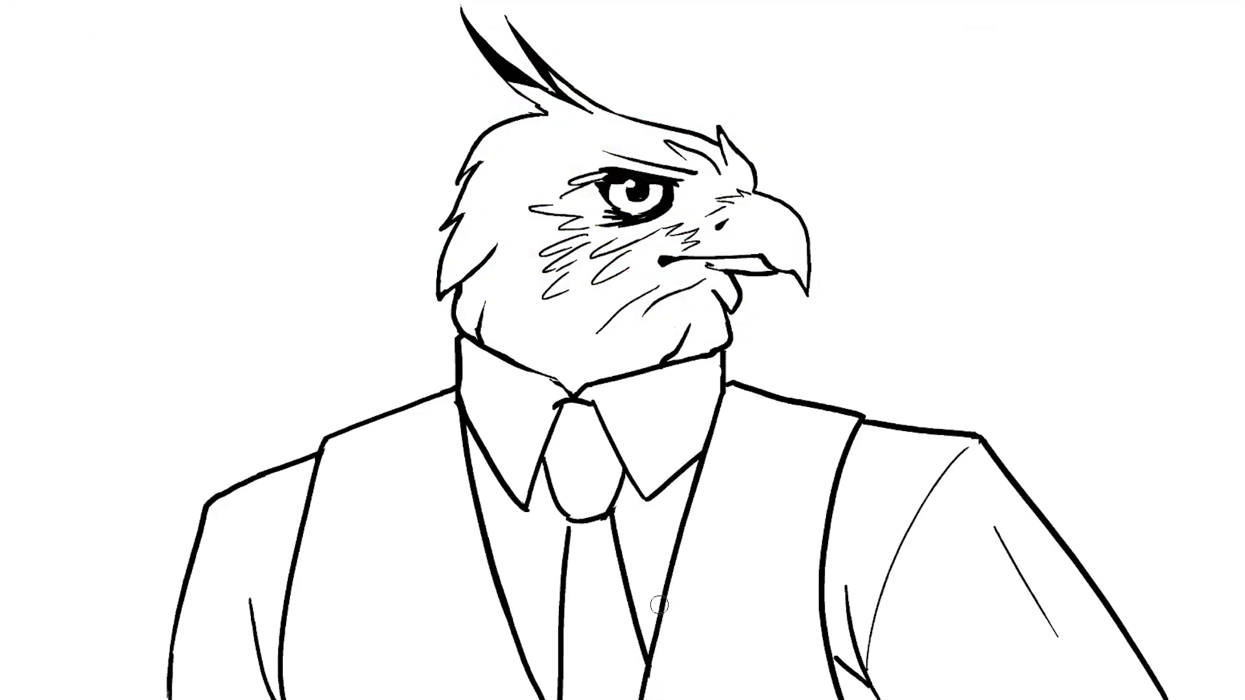
mouse_move(584, 522)
left_mouse_down()
mouse_move(584, 548)
mouse_move(600, 554)
left_mouse_up()
left_click_drag(529, 504, 561, 392)
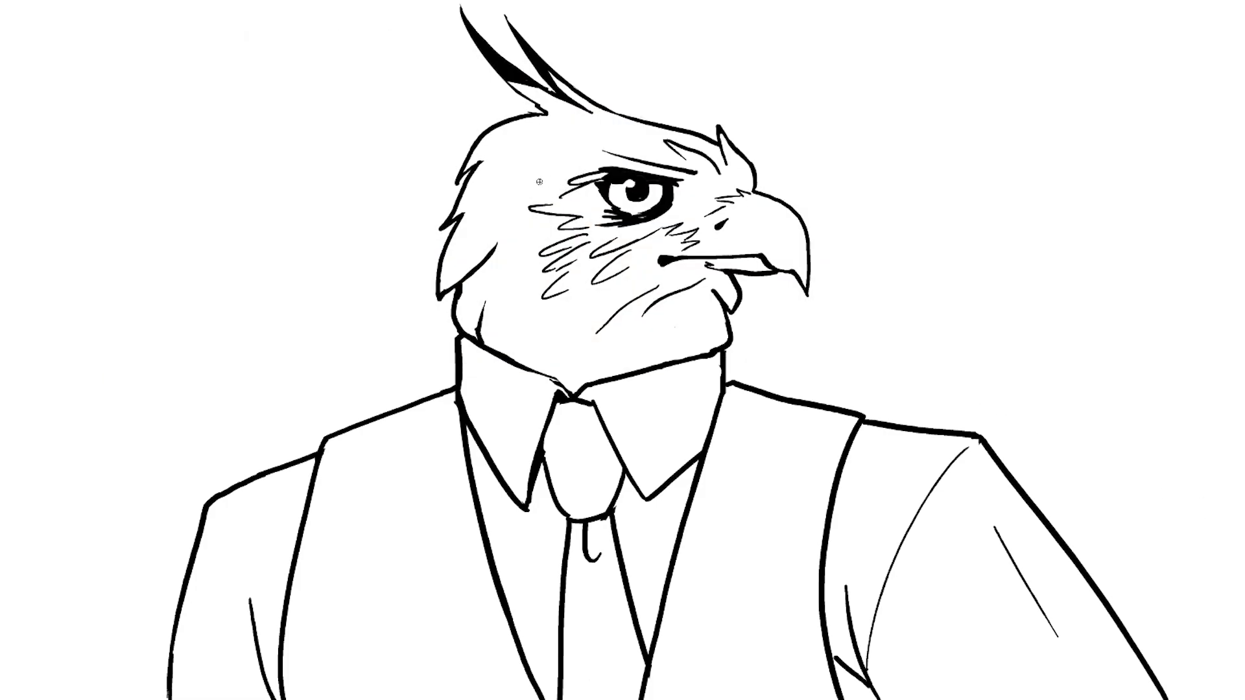
Step: Draw flat-topped sunglasses over the eye with a bridge and a small far lens above the beak, and fill them solid black
mouse_move(558, 170)
left_mouse_down()
mouse_move(714, 170)
mouse_move(686, 224)
mouse_move(602, 231)
mouse_move(567, 172)
left_mouse_up()
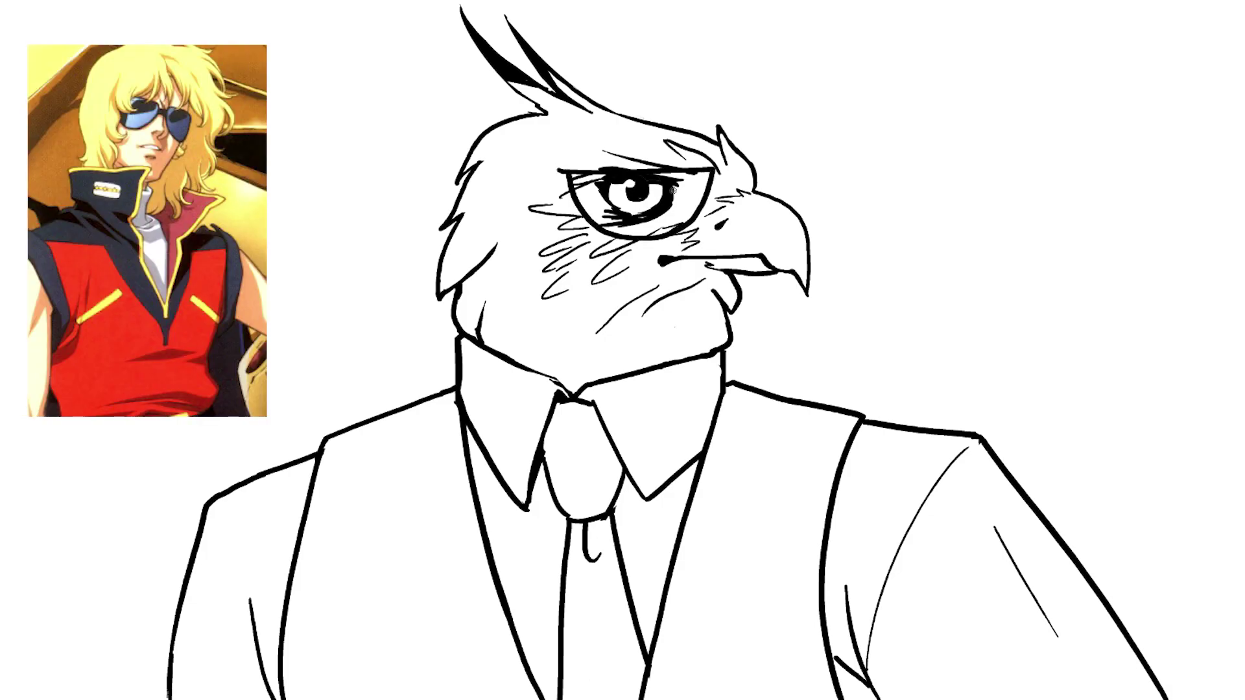
left_click(691, 209)
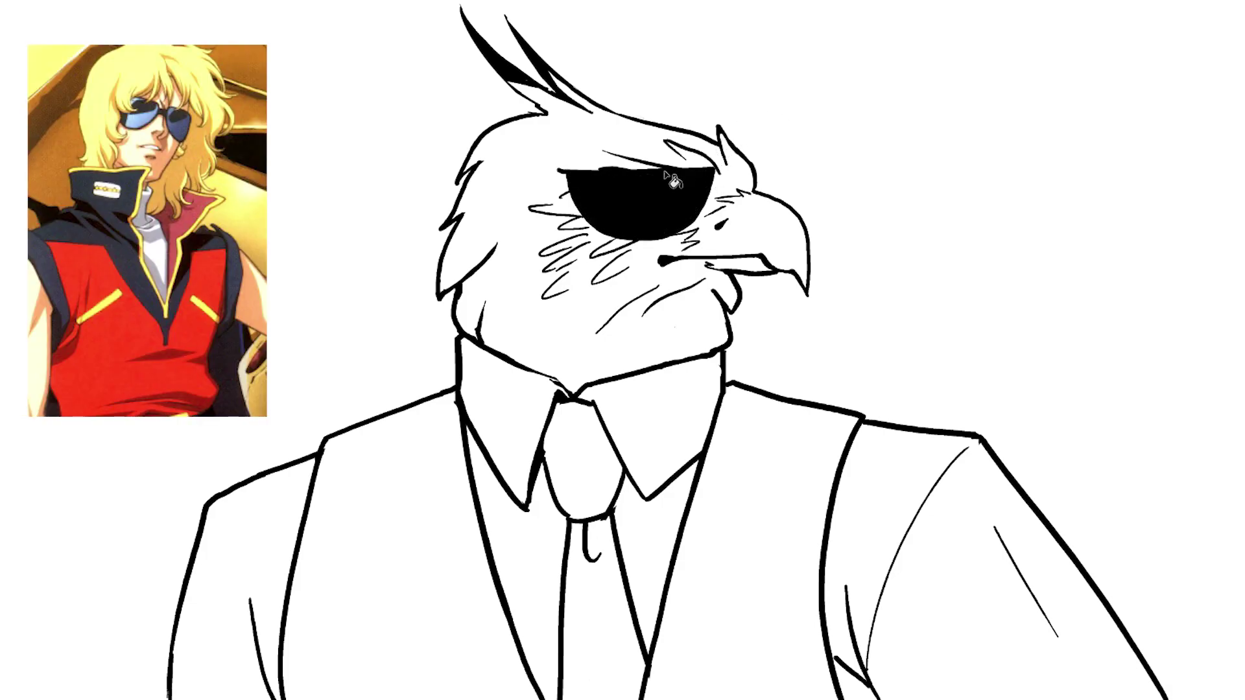
mouse_move(564, 170)
left_mouse_down()
mouse_move(767, 170)
mouse_move(761, 192)
mouse_move(760, 170)
left_mouse_up()
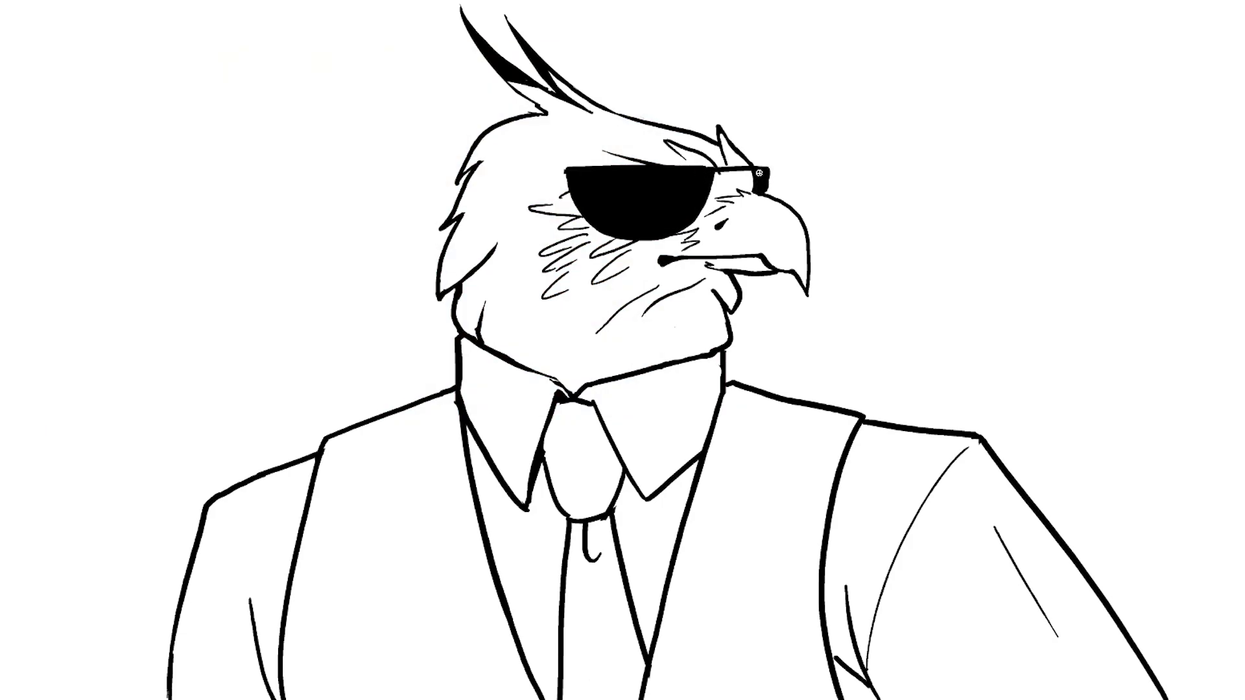
left_click(728, 182)
Step: Paint a white vertical glint with a jagged inner edge on the near lens of the sunglasses
key("b")
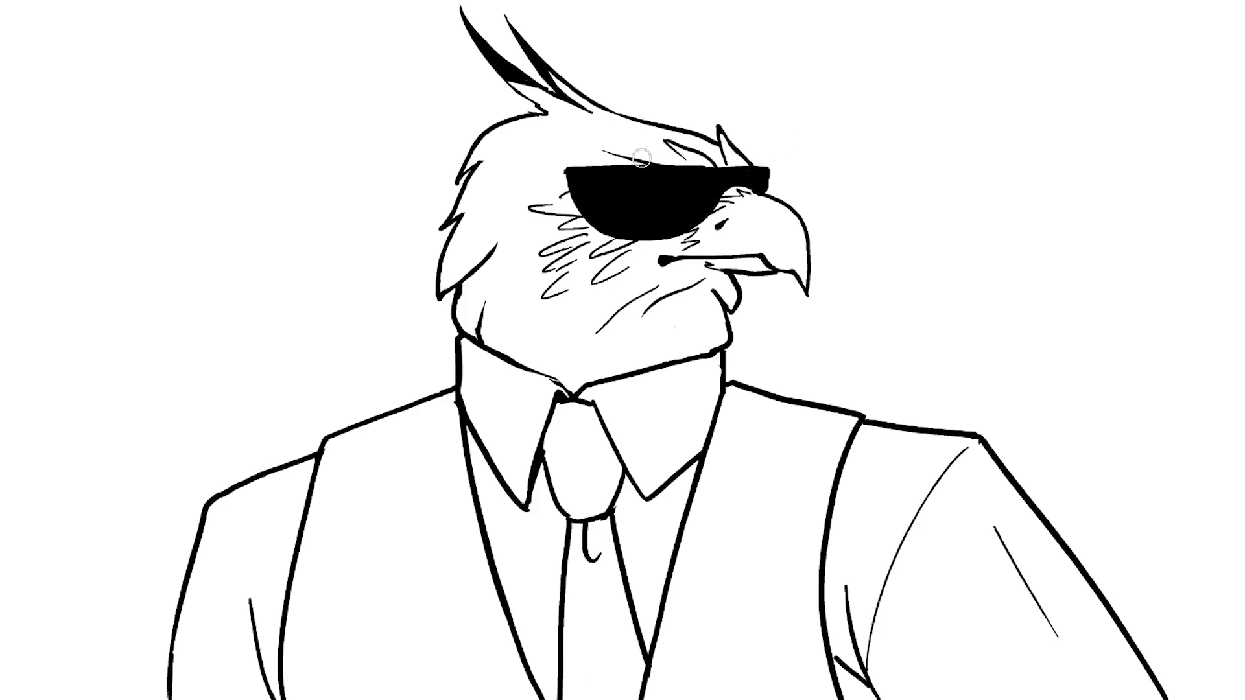
left_click_drag(612, 184, 608, 223)
key("ctrl+z")
left_click_drag(605, 174, 605, 219)
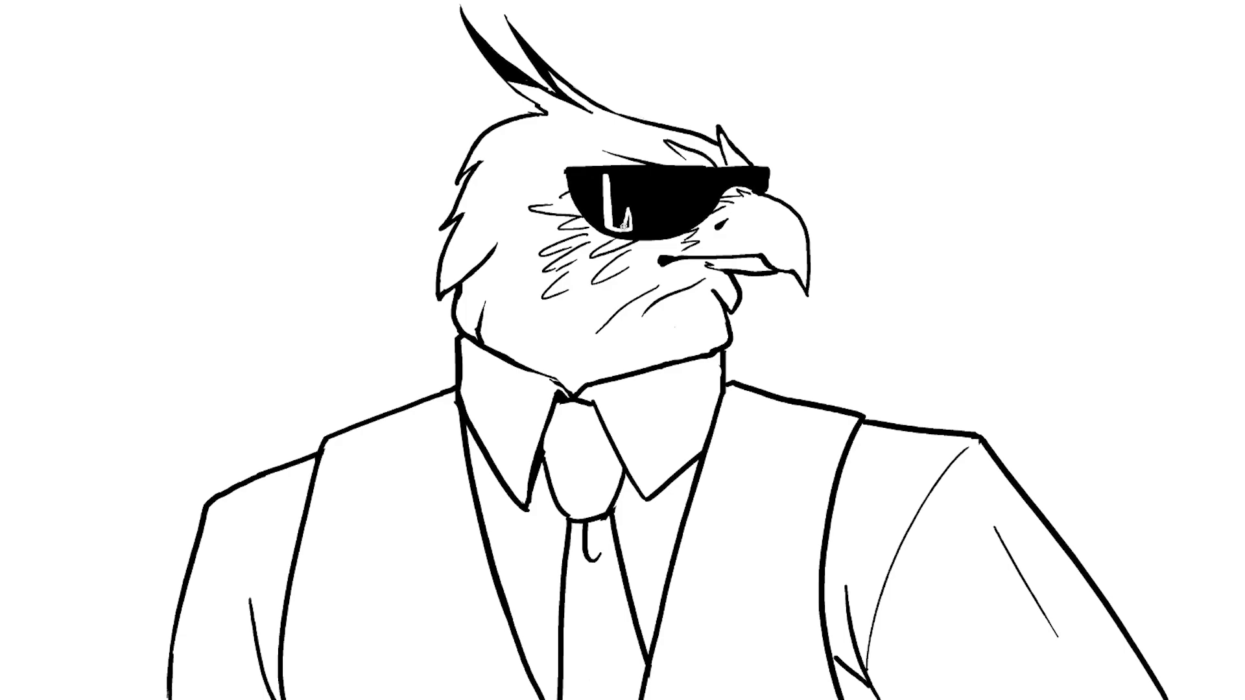
left_click_drag(620, 223, 616, 176)
mouse_move(610, 173)
left_mouse_down()
mouse_move(613, 228)
mouse_move(615, 174)
left_mouse_up()
mouse_move(631, 204)
left_mouse_down()
mouse_move(634, 233)
mouse_move(630, 207)
left_mouse_up()
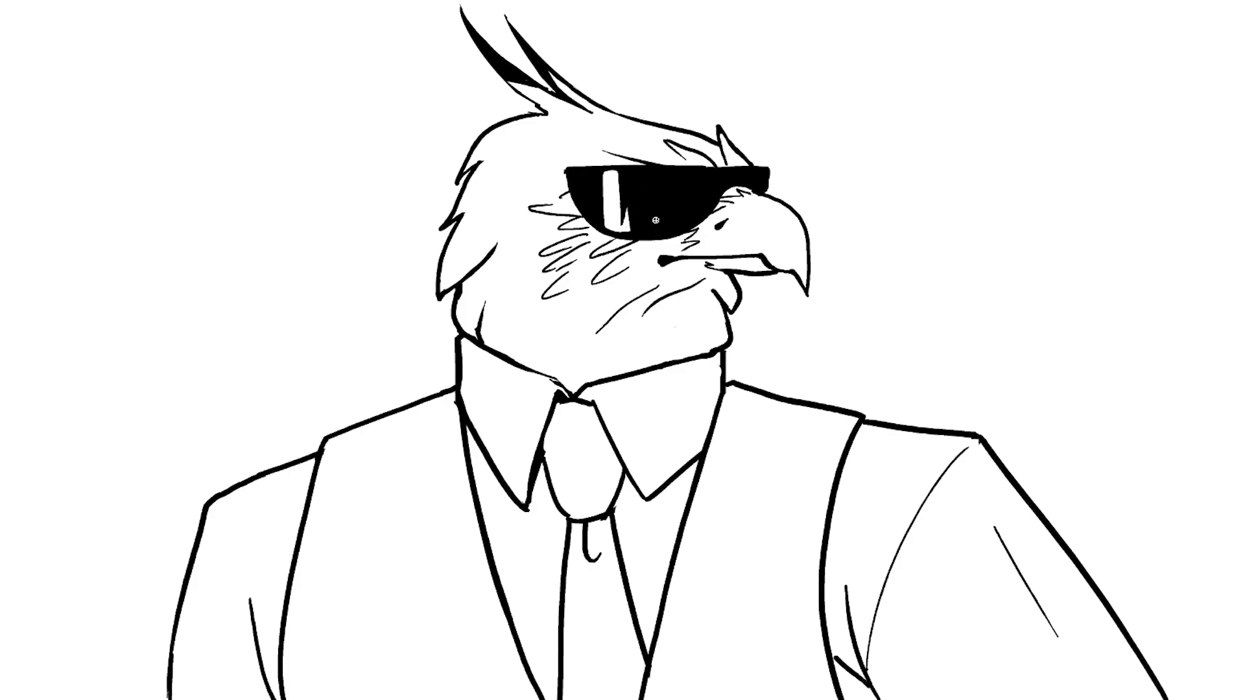
Step: Draw the sunglasses' temple arm back to the rear of the head with a bent, rounded end, and fill it black
mouse_move(565, 171)
left_mouse_down()
mouse_move(489, 177)
mouse_move(479, 194)
mouse_move(575, 189)
left_mouse_up()
key("g")
left_click(552, 179)
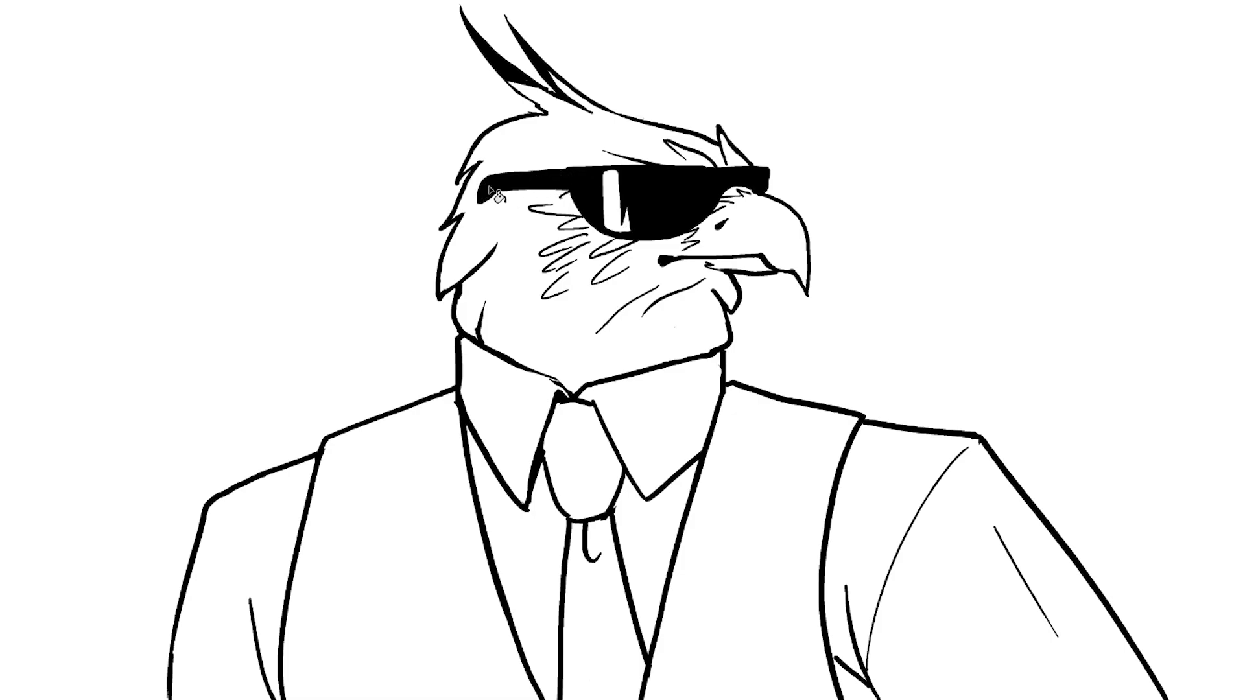
key("b")
mouse_move(488, 181)
left_mouse_down()
mouse_move(584, 173)
mouse_move(504, 169)
left_mouse_up()
Step: Erase the jagged back of the head and redraw it as a fuller curve ending in layered, pointed feather tips
left_click_drag(488, 172, 469, 202)
mouse_move(485, 151)
left_mouse_down()
mouse_move(441, 228)
mouse_move(458, 222)
mouse_move(442, 265)
left_mouse_up()
key("b")
mouse_move(496, 126)
left_mouse_down()
mouse_move(454, 168)
mouse_move(427, 240)
left_mouse_up()
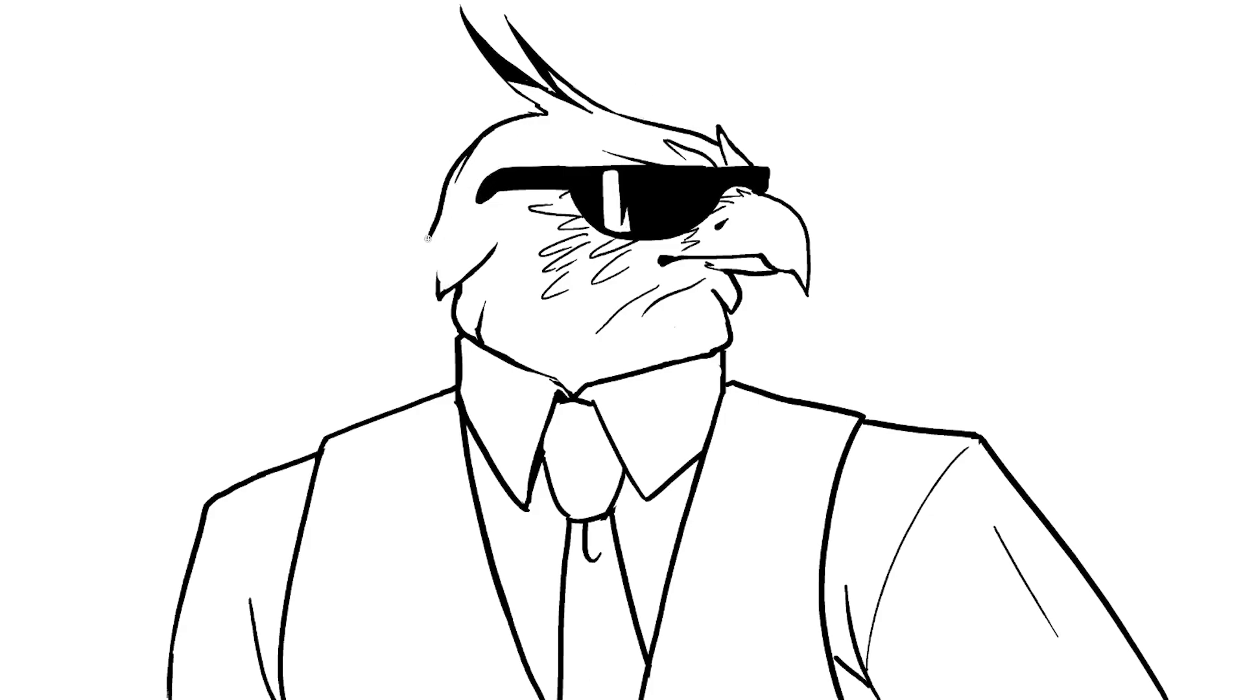
key("ctrl+z")
mouse_move(490, 131)
left_mouse_down()
mouse_move(431, 229)
mouse_move(474, 182)
left_mouse_up()
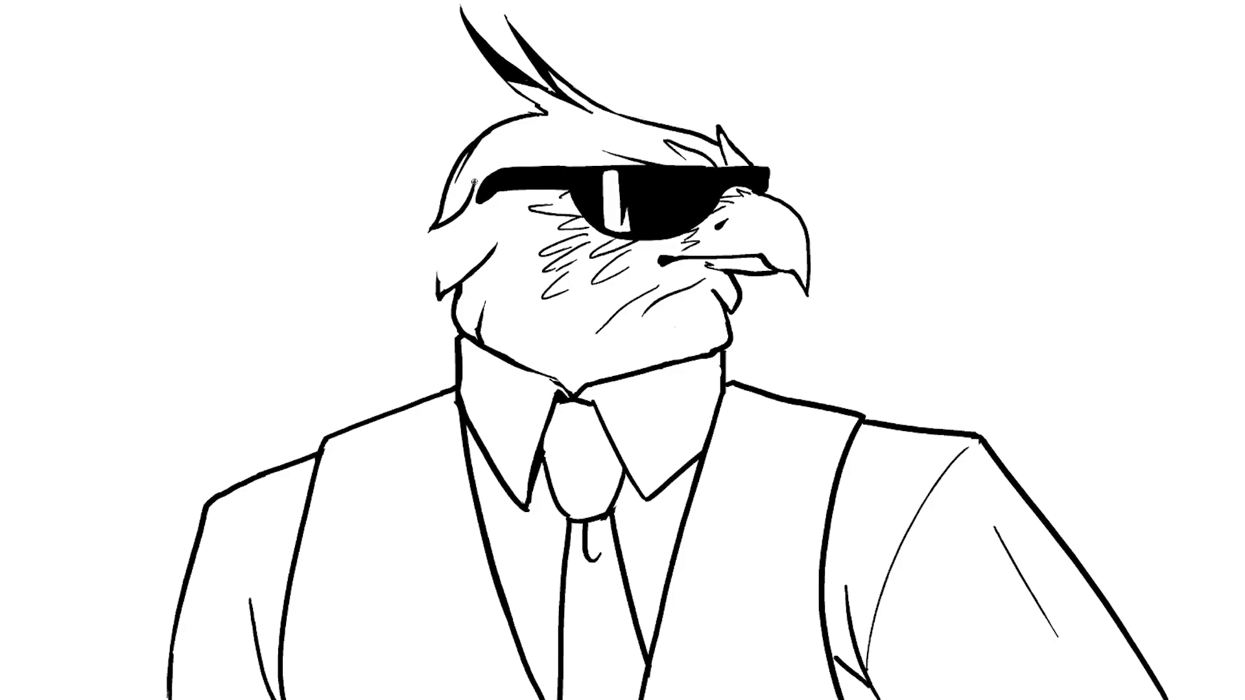
left_click_drag(449, 222, 428, 295)
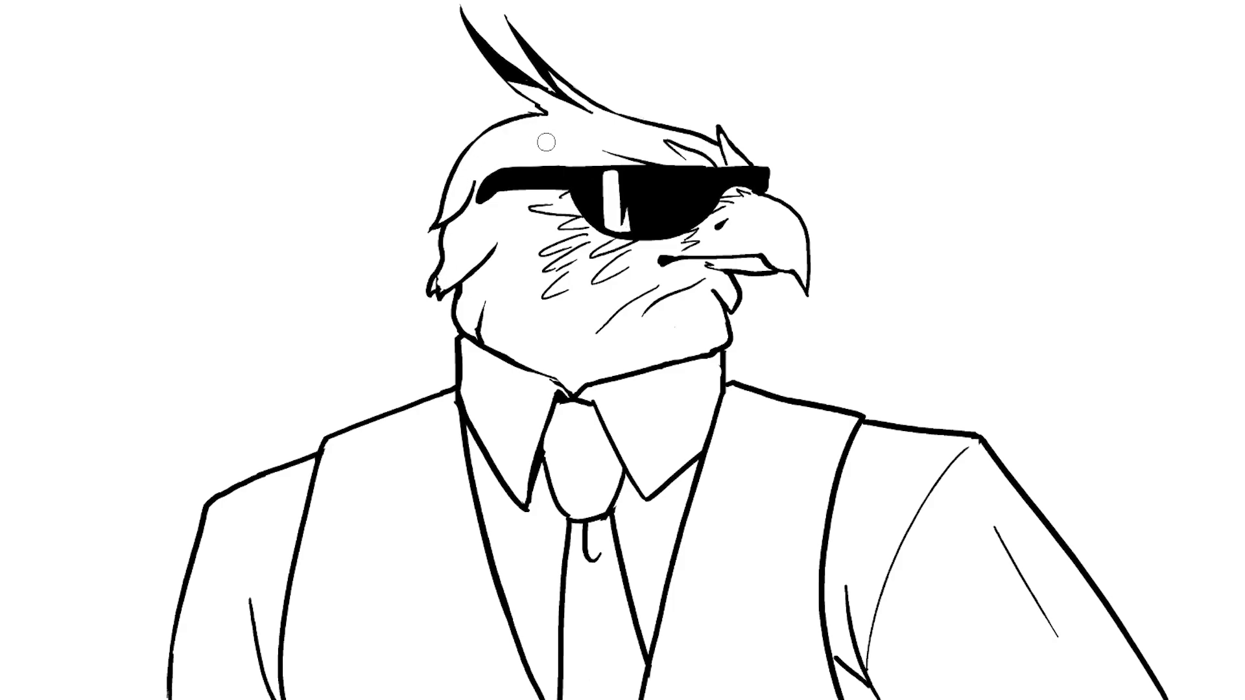
Step: Erase the old lower rear feather and redraw it as a curved tuft sweeping up from the nape to the cheek
left_click_drag(452, 266, 442, 285)
mouse_move(493, 250)
left_mouse_down()
mouse_move(453, 285)
mouse_move(443, 315)
mouse_move(500, 245)
left_mouse_up()
key("b")
left_click_drag(430, 296, 467, 261)
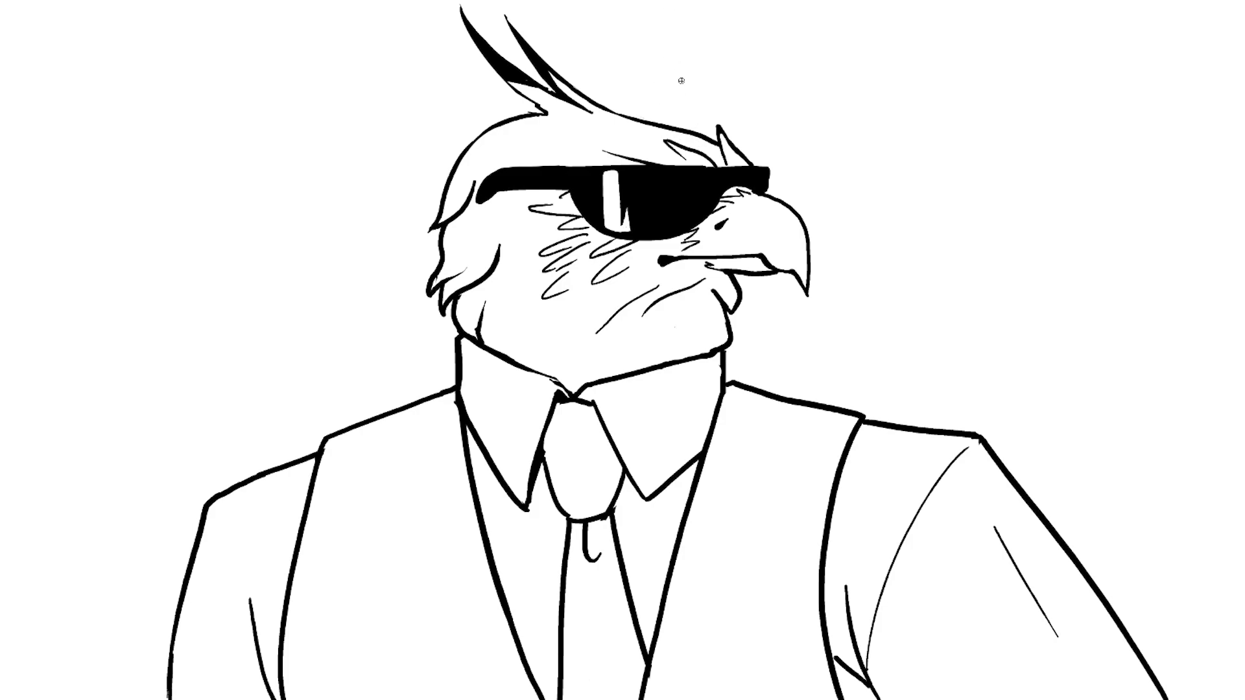
Step: Extend the brow feathers above the sunglasses and draw a small pointed feather tuft on the cheek below the temple arm
mouse_move(672, 141)
left_mouse_down()
mouse_move(674, 153)
mouse_move(712, 160)
mouse_move(642, 130)
mouse_move(692, 164)
left_mouse_up()
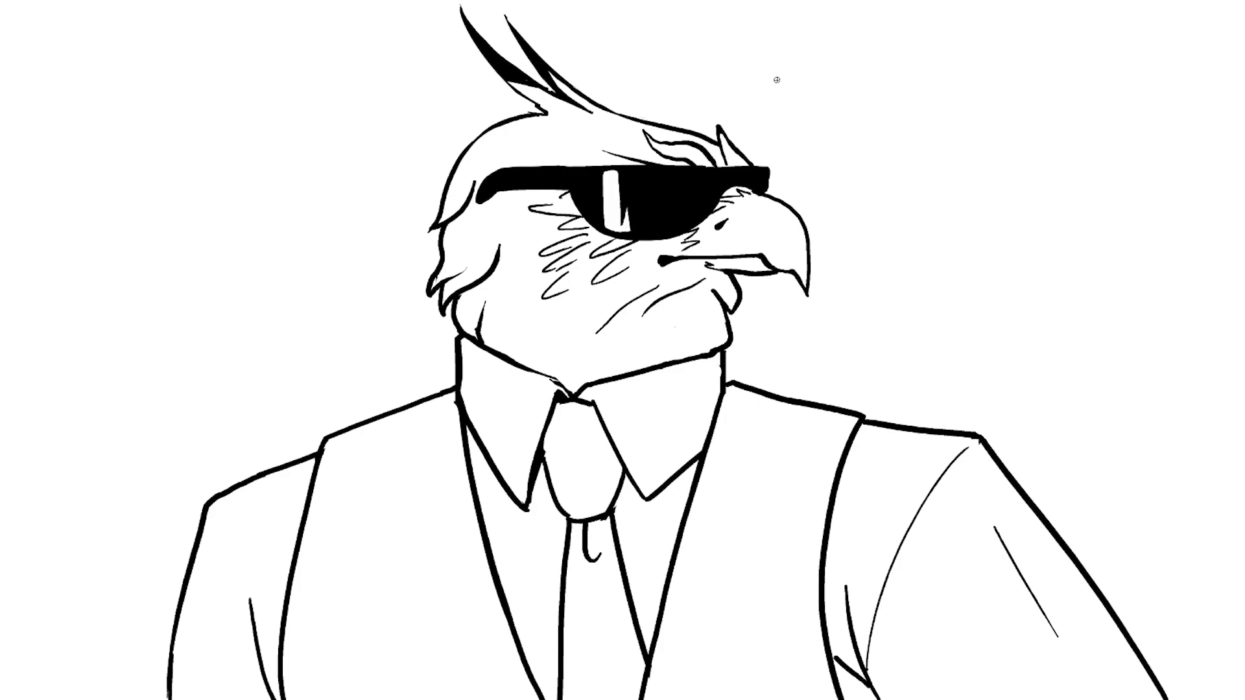
mouse_move(517, 193)
left_mouse_down()
mouse_move(520, 256)
mouse_move(503, 236)
left_mouse_up()
key("ctrl+z")
key("ctrl+z")
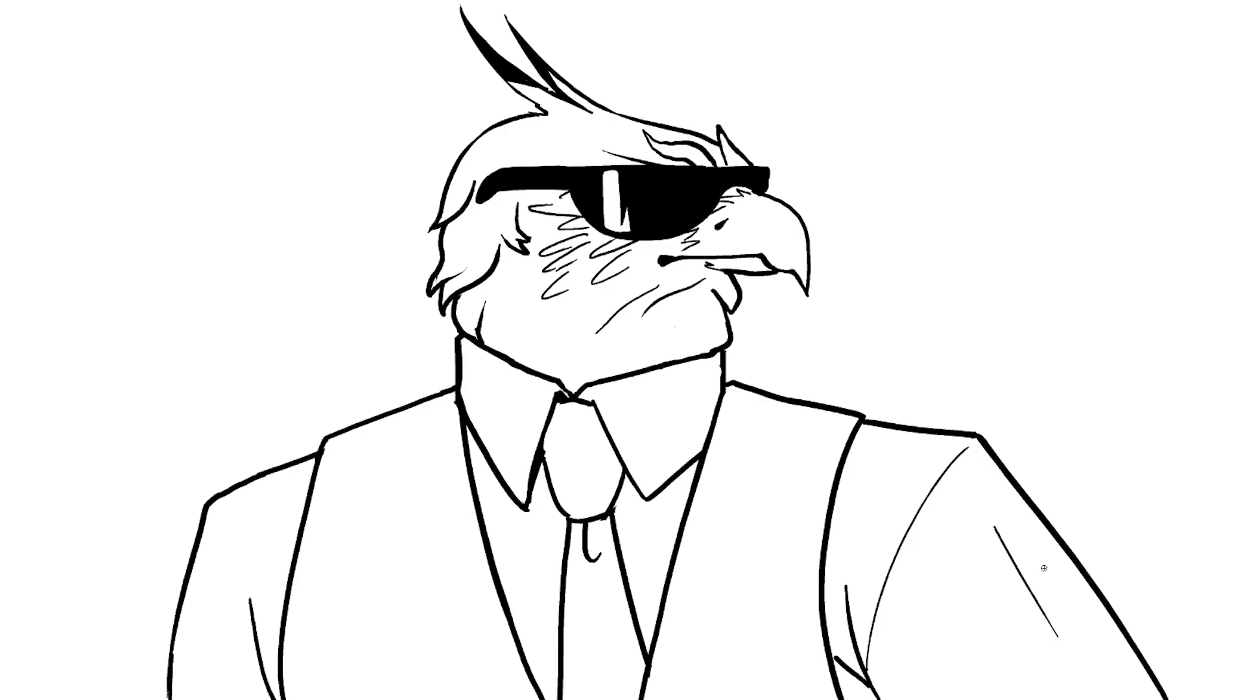
Step: Add small creases at the beak-side armpit and a thin fold line across the top of each sleeve beside the vest
mouse_move(847, 605)
left_mouse_down()
mouse_move(840, 630)
mouse_move(857, 661)
left_mouse_up()
left_click_drag(836, 579, 822, 623)
left_click_drag(844, 467, 904, 467)
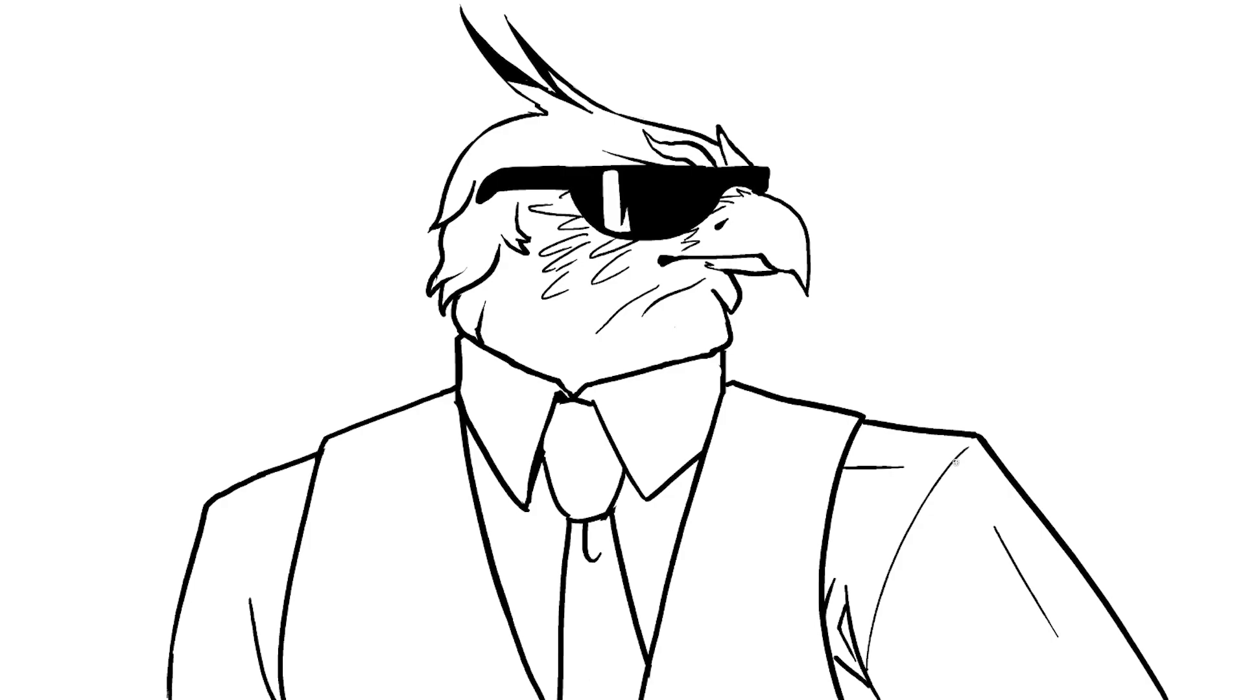
left_click_drag(238, 500, 314, 470)
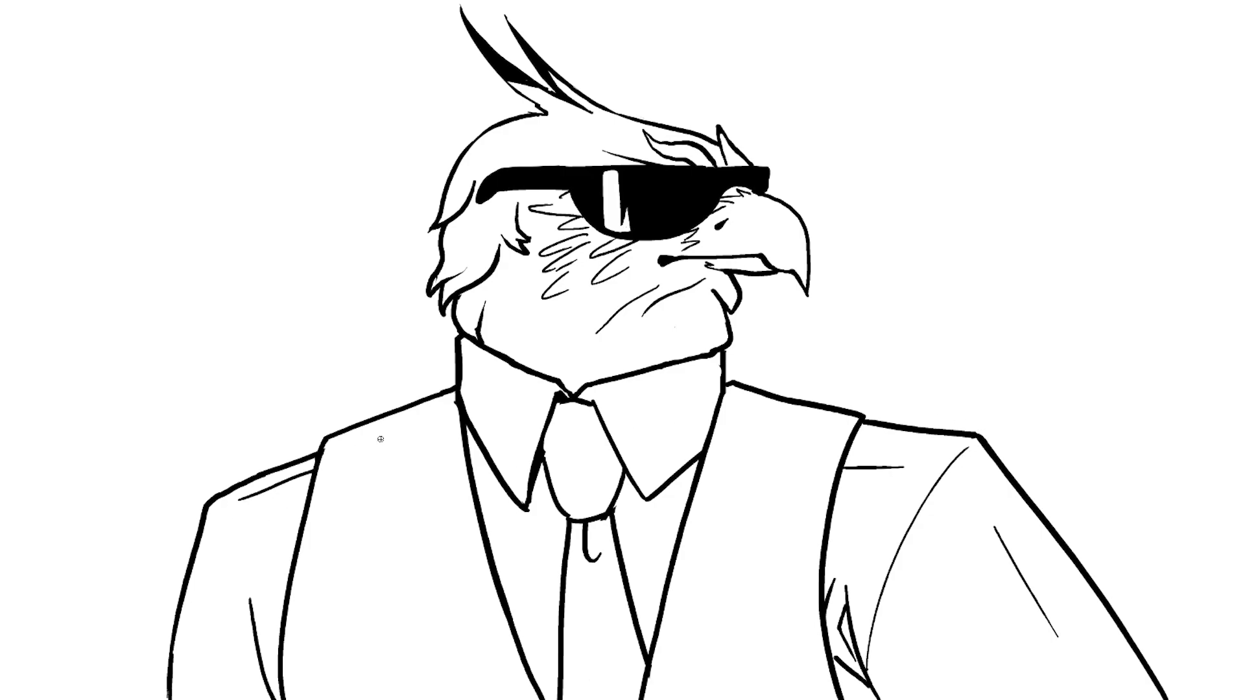